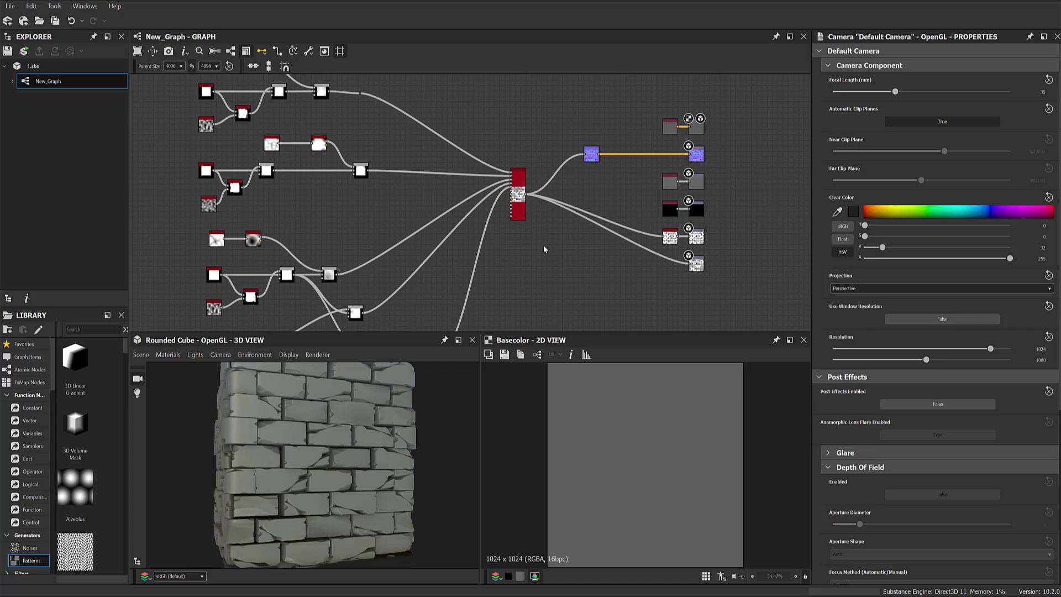
Shift the six output nodes further right, clearing space beside the tile sampler, then deselect them.
mouse_move(544, 245)
middle_down()
mouse_move(547, 166)
mouse_move(552, 242)
mouse_move(431, 236)
middle_up()
scroll(564, 173, down, 1)
scroll(495, 240, up, 1)
drag(625, 104, 502, 315)
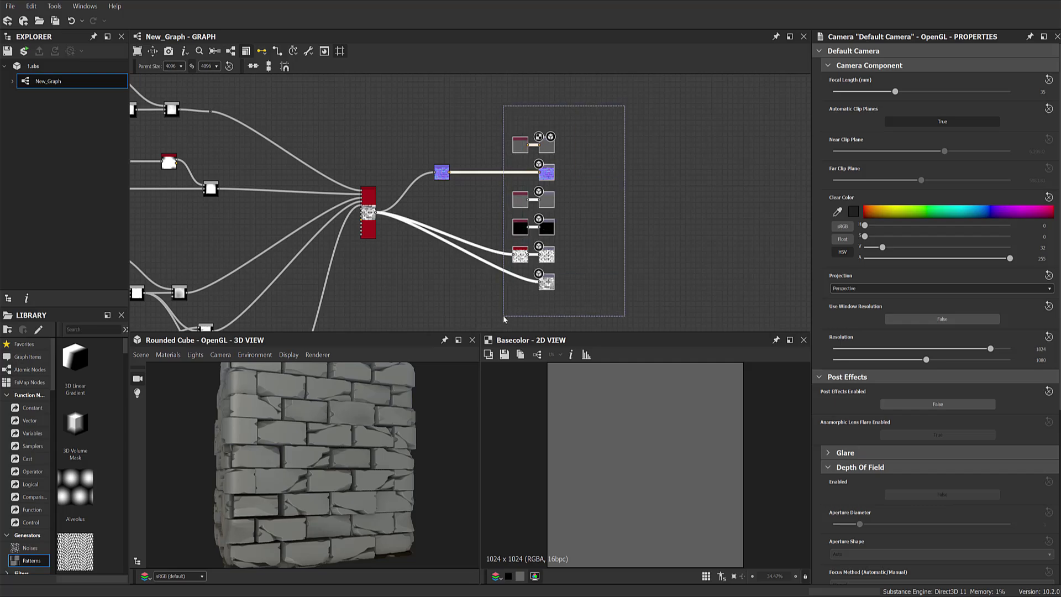
drag(549, 232, 669, 237)
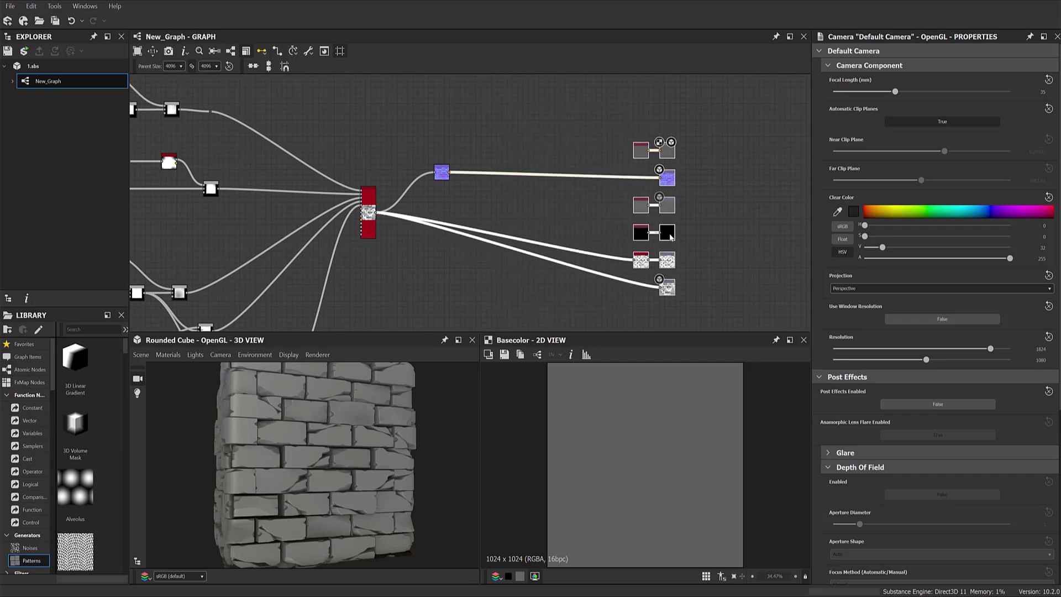
mouse_move(458, 137)
middle_down()
mouse_move(545, 182)
mouse_move(529, 146)
mouse_move(538, 148)
middle_up()
click(529, 146)
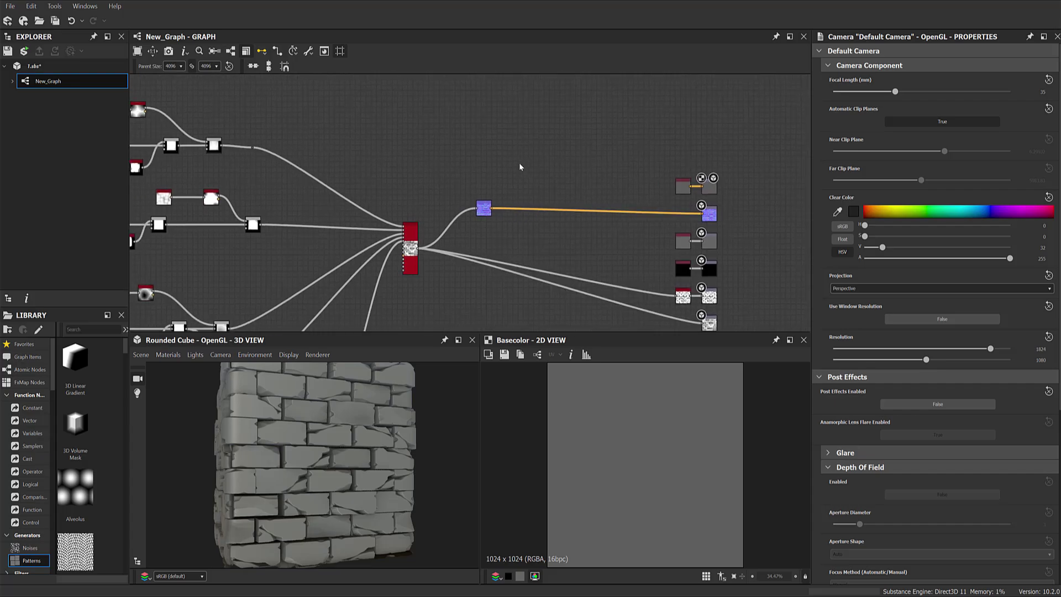
Add a Histogram Range node fed by the Tile Sampler output and nudge it slightly left.
key(space)
text(h)
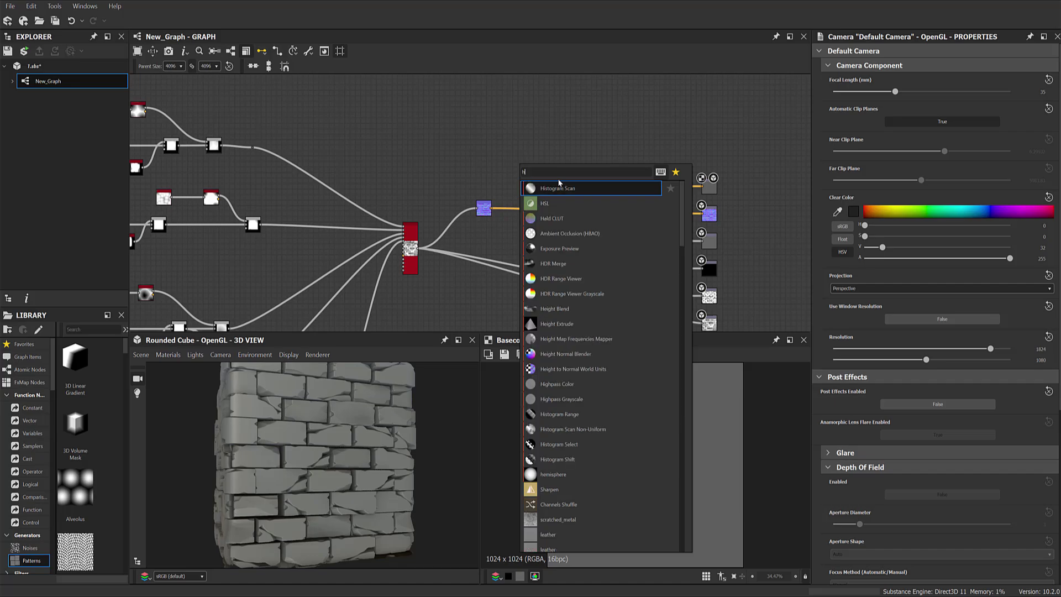
text(istogram)
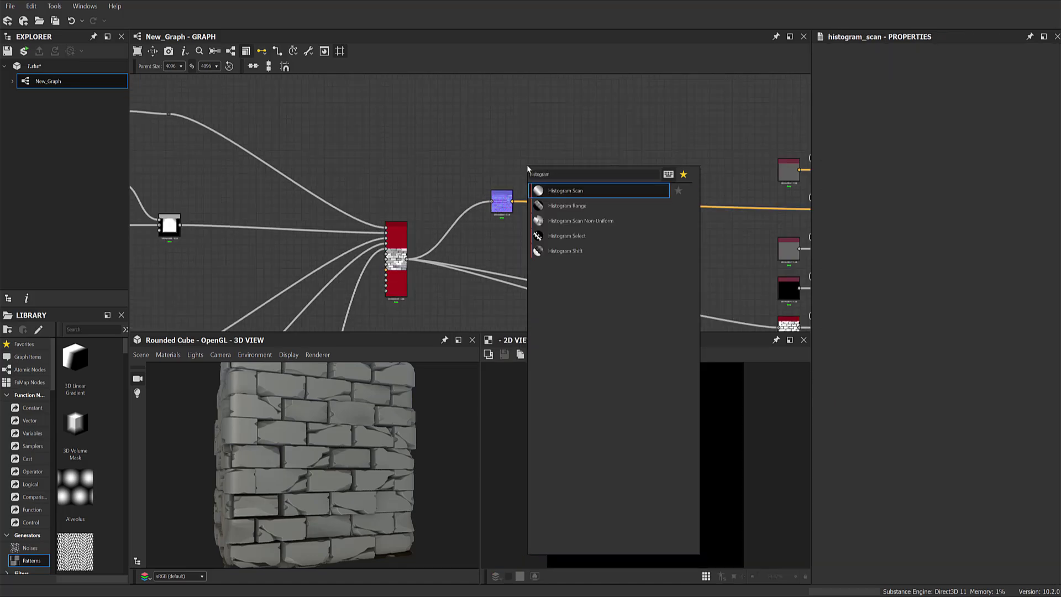
click(579, 208)
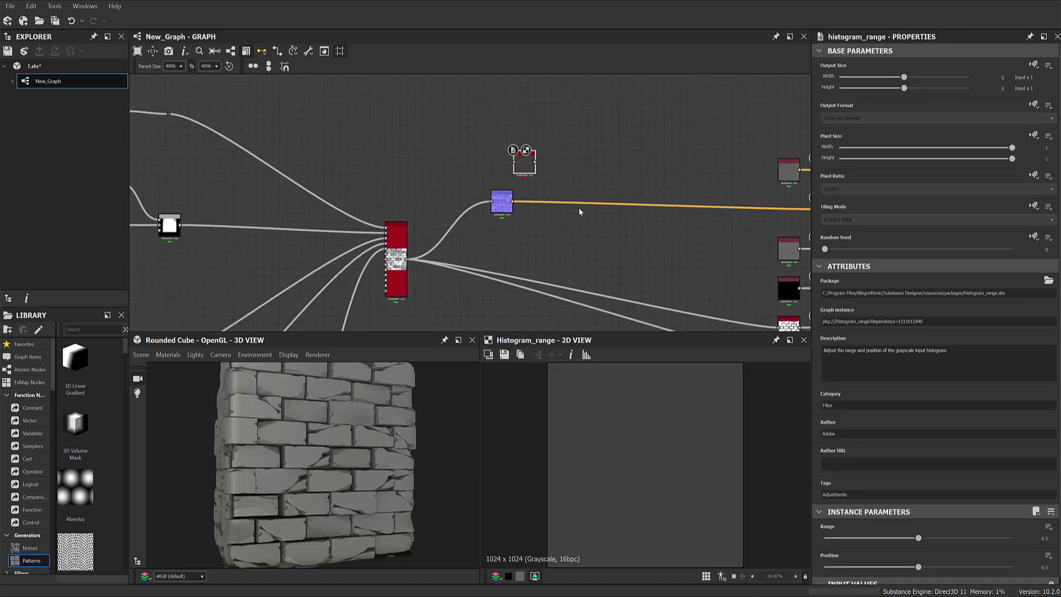
click(396, 263)
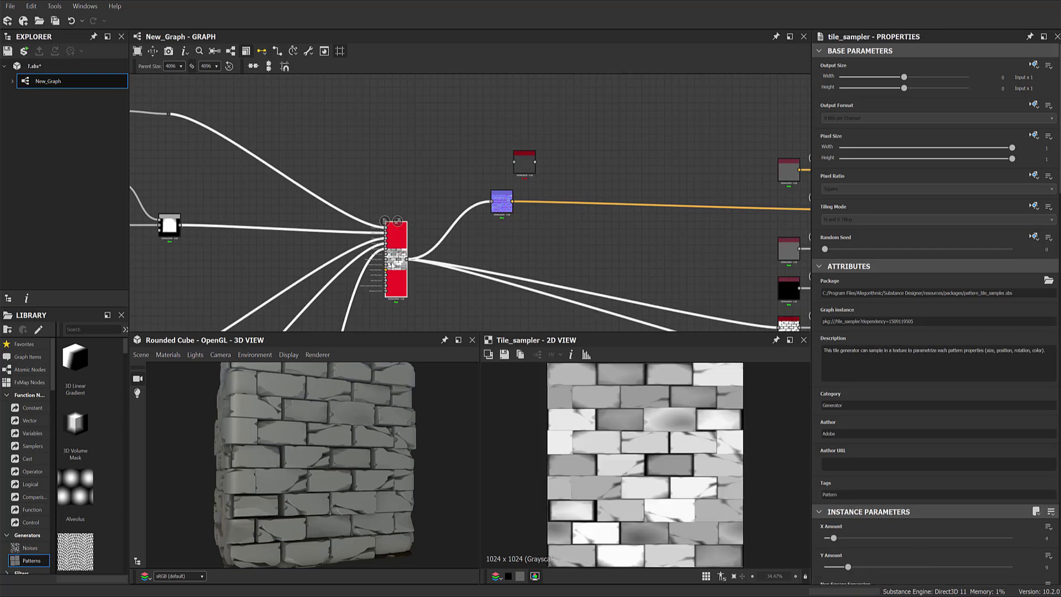
drag(407, 258, 515, 162)
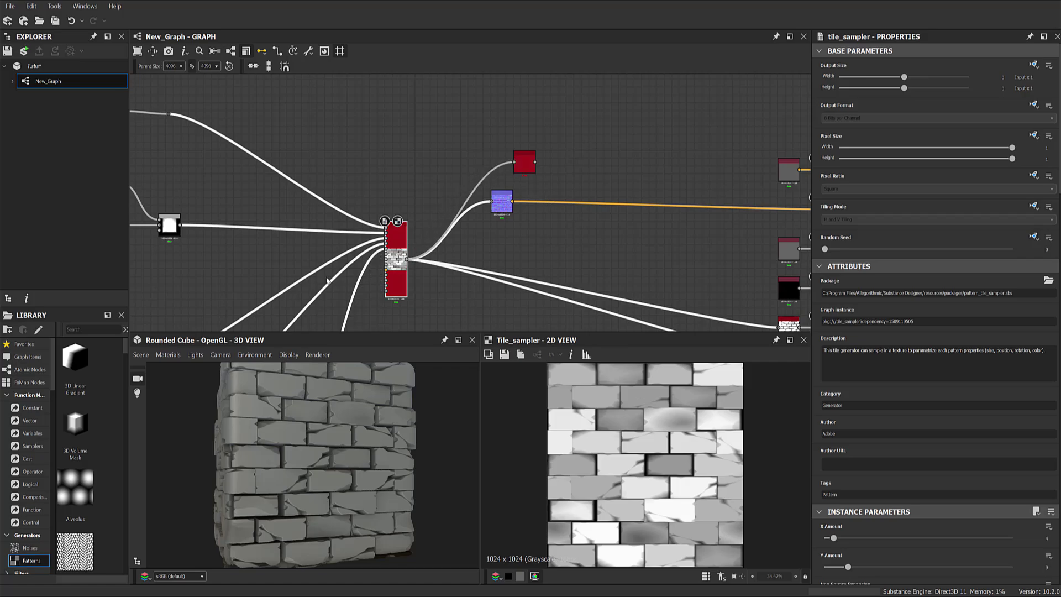
double_click(524, 168)
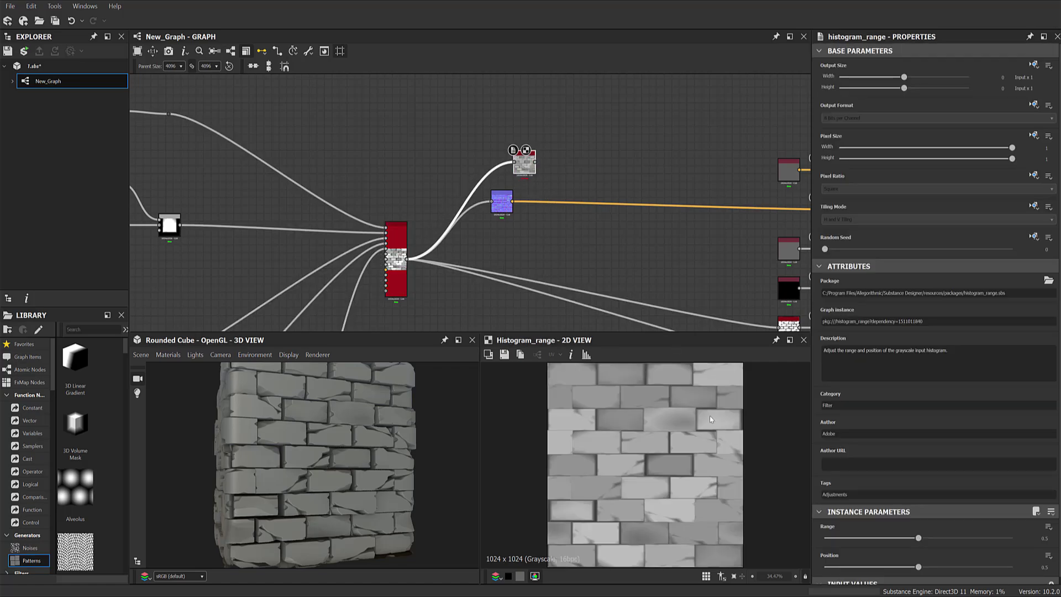
drag(519, 159, 482, 161)
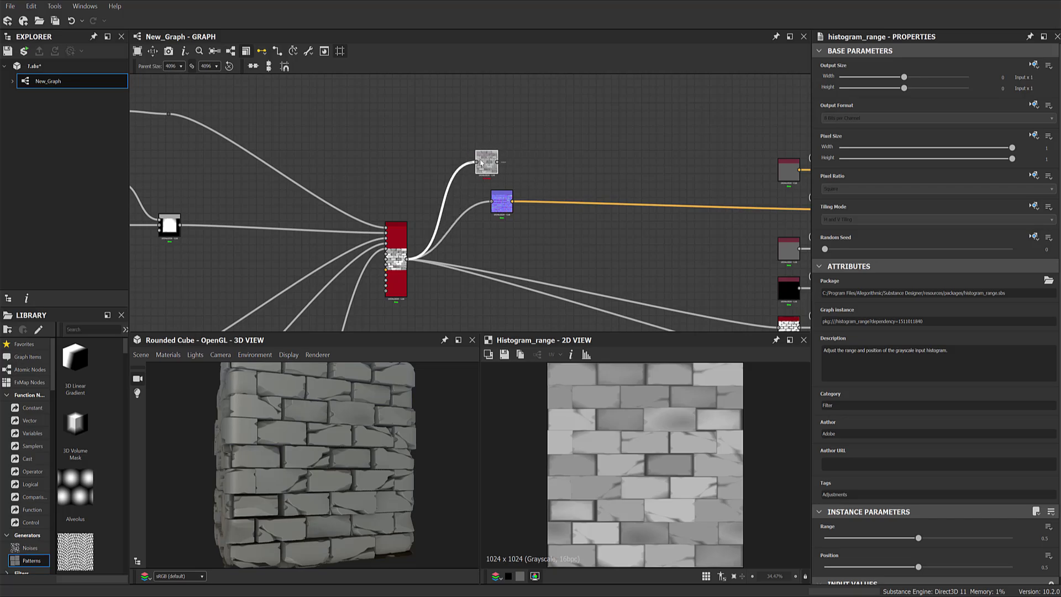
key(space)
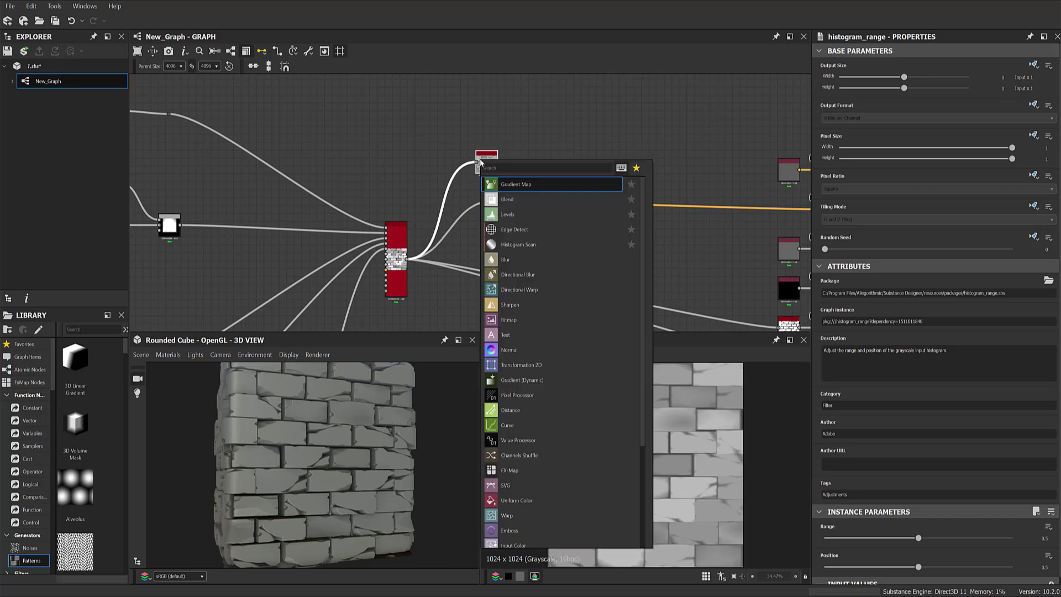
Add a Gradient Map node connected after Histogram Range via the 'gra' search.
text(gradiient)
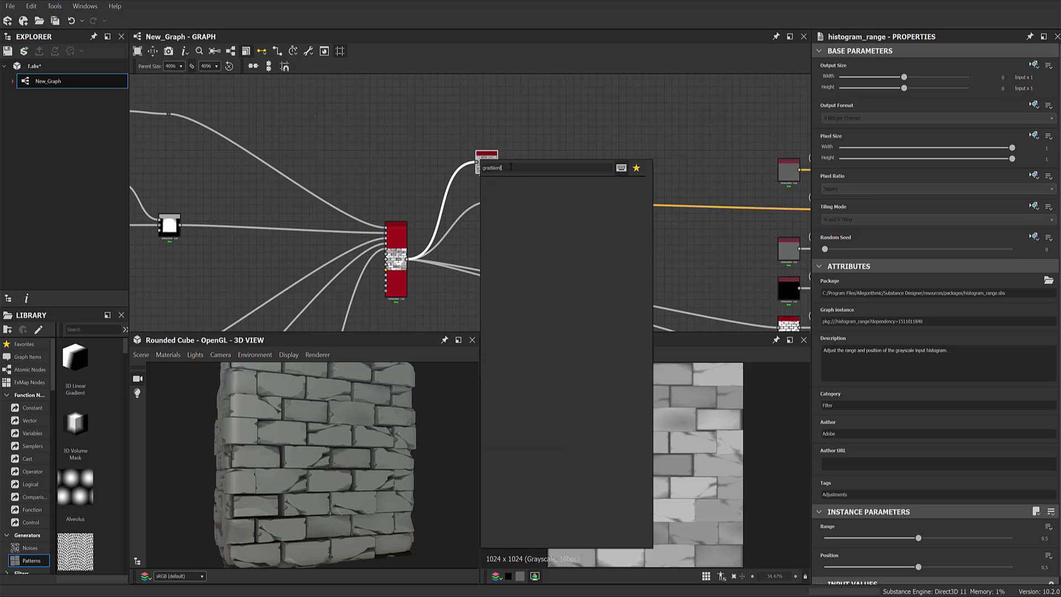
double_click(510, 166)
text(gra)
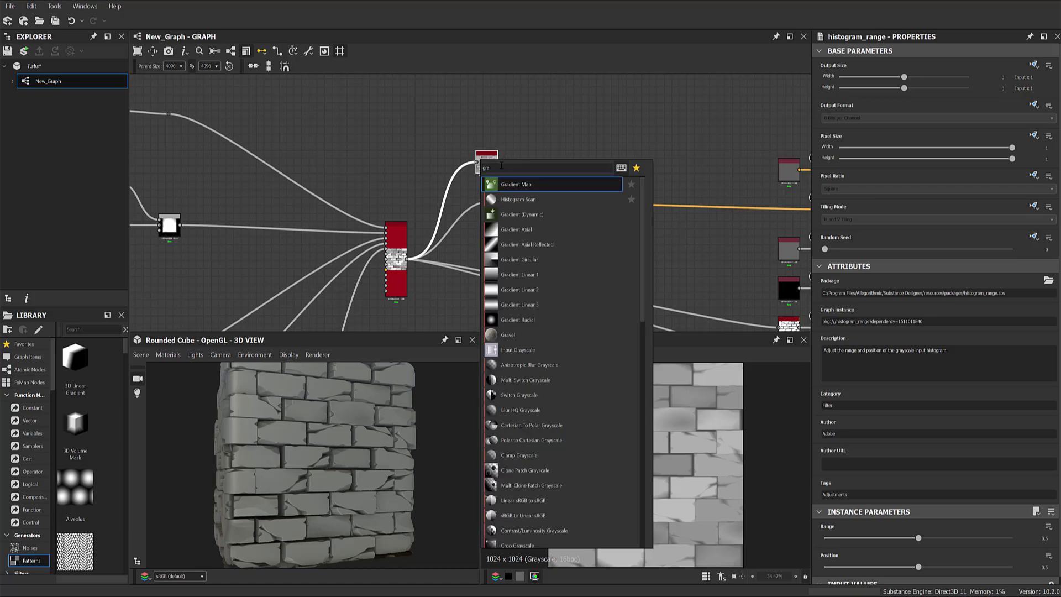
click(517, 183)
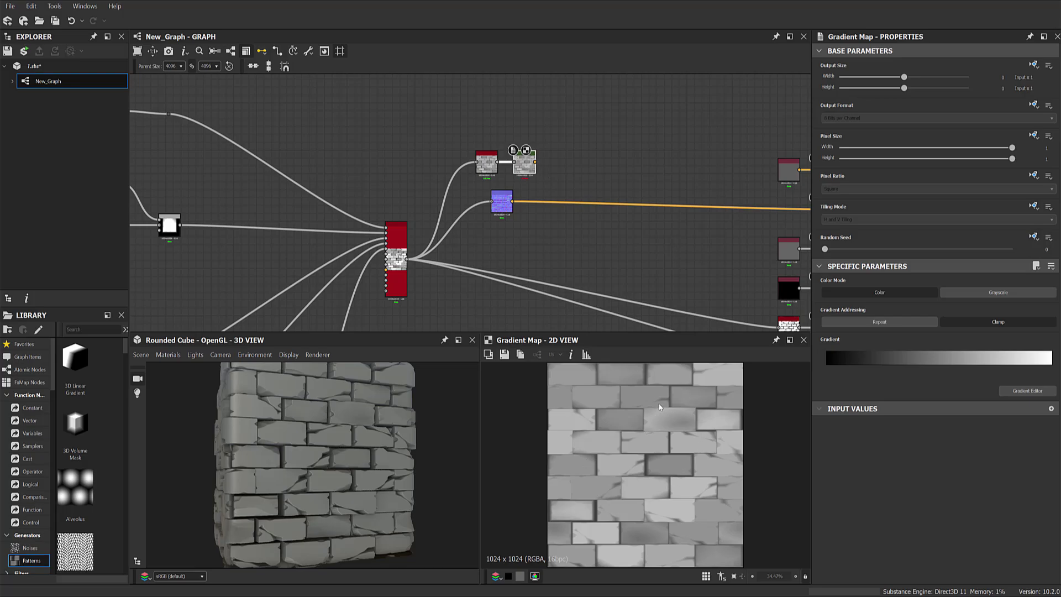
In the Gradient Map's editor, add blue keys near the dark end and mid-gradient.
click(1027, 390)
mouse_move(276, 205)
mouse_down()
mouse_move(848, 205)
mouse_move(837, 235)
mouse_up()
click(823, 235)
click(836, 394)
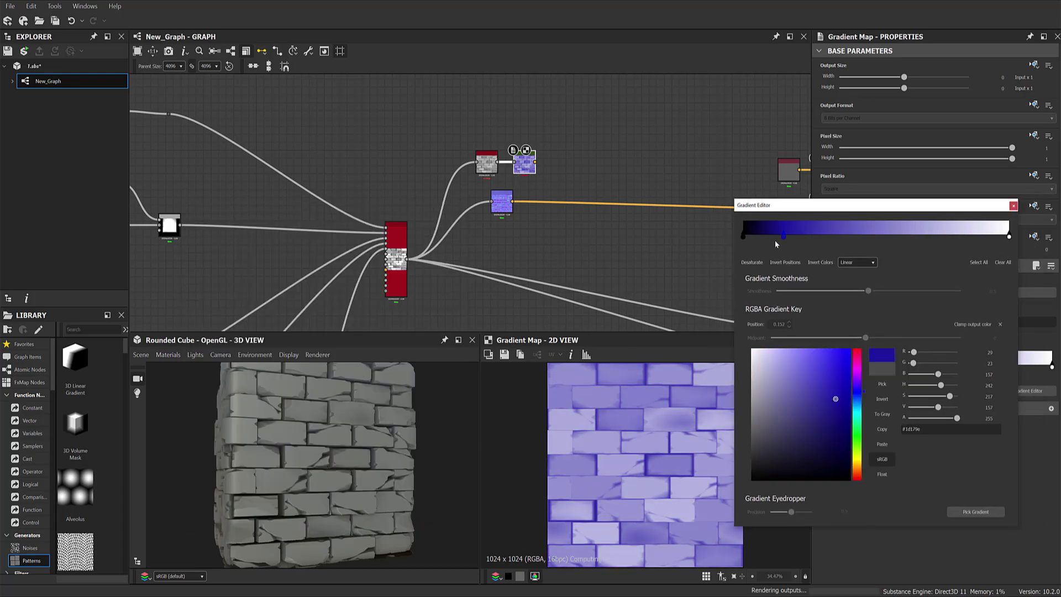
click(894, 235)
click(799, 383)
click(824, 405)
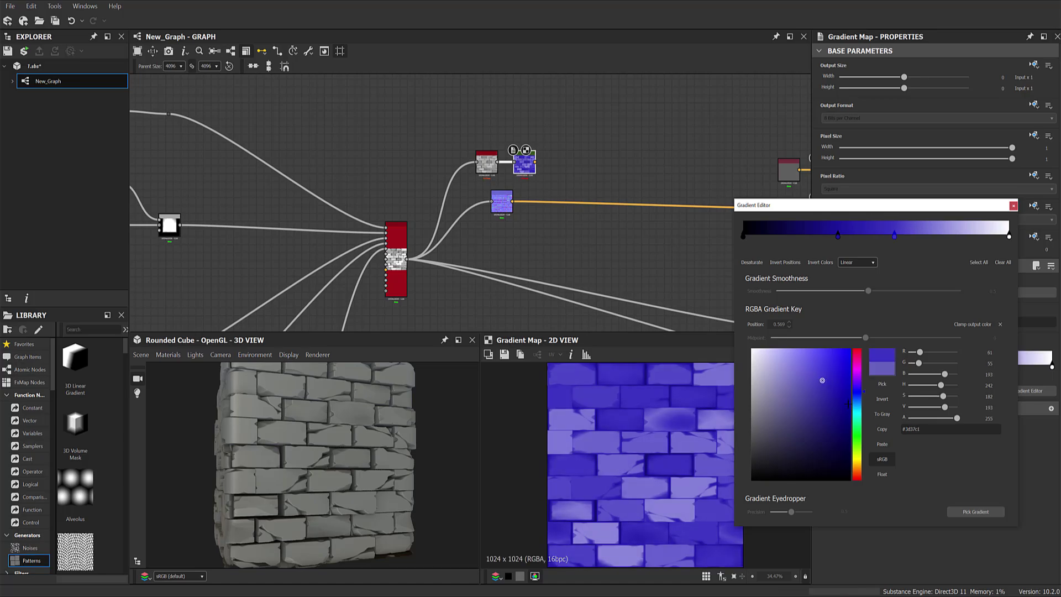
click(863, 404)
Add a bright blue key at 0.775, close the editor, and move the node higher.
click(950, 234)
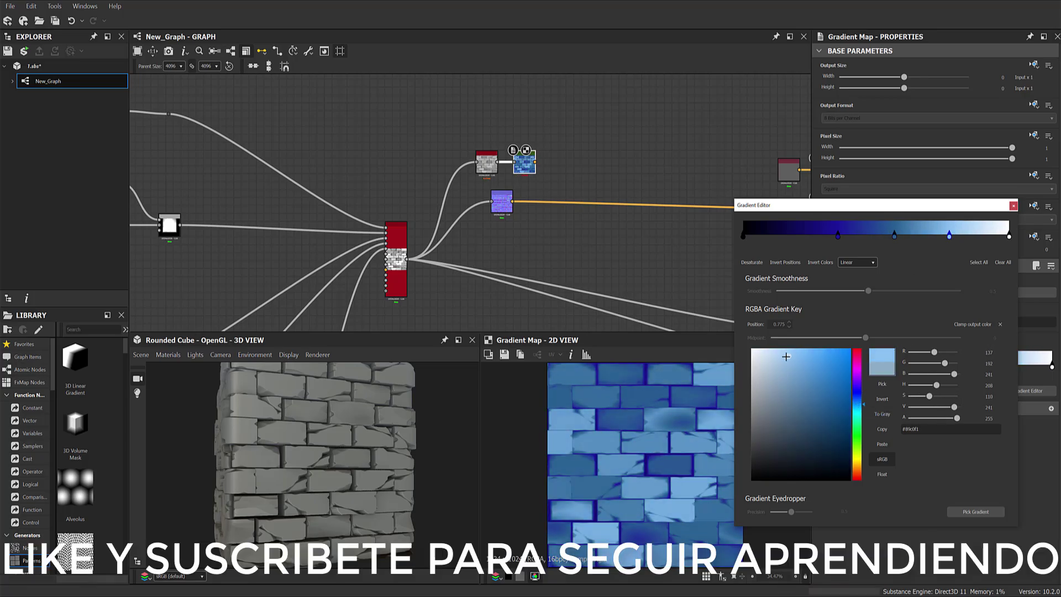
drag(821, 442, 813, 363)
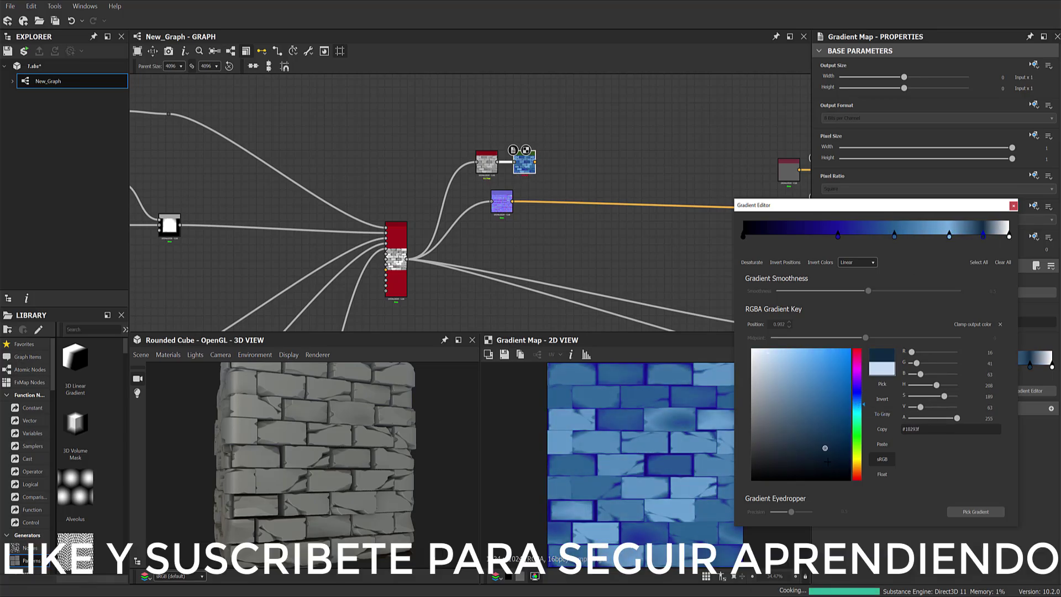
click(894, 235)
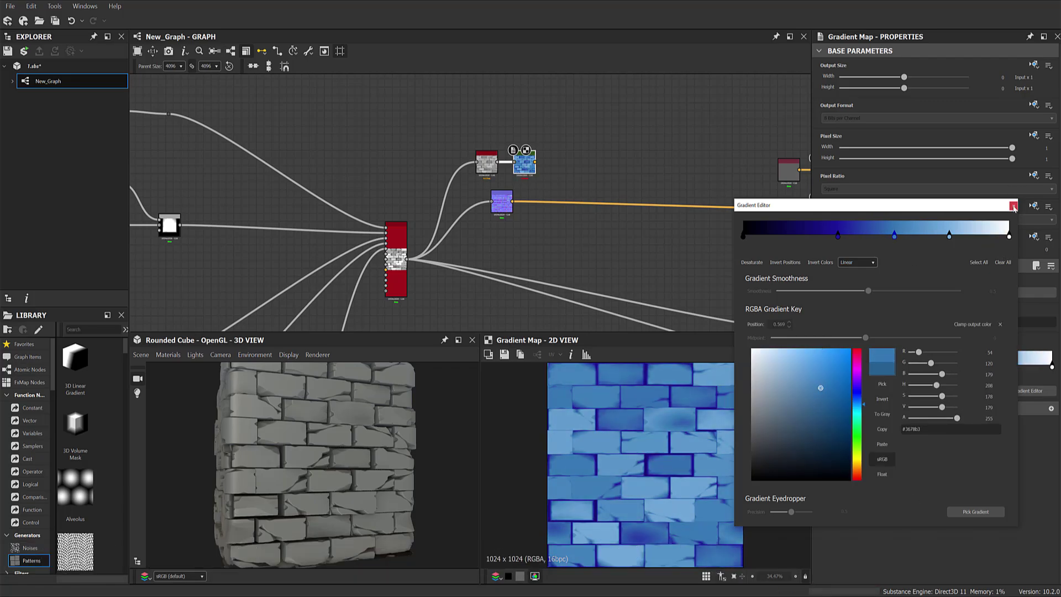
click(1013, 205)
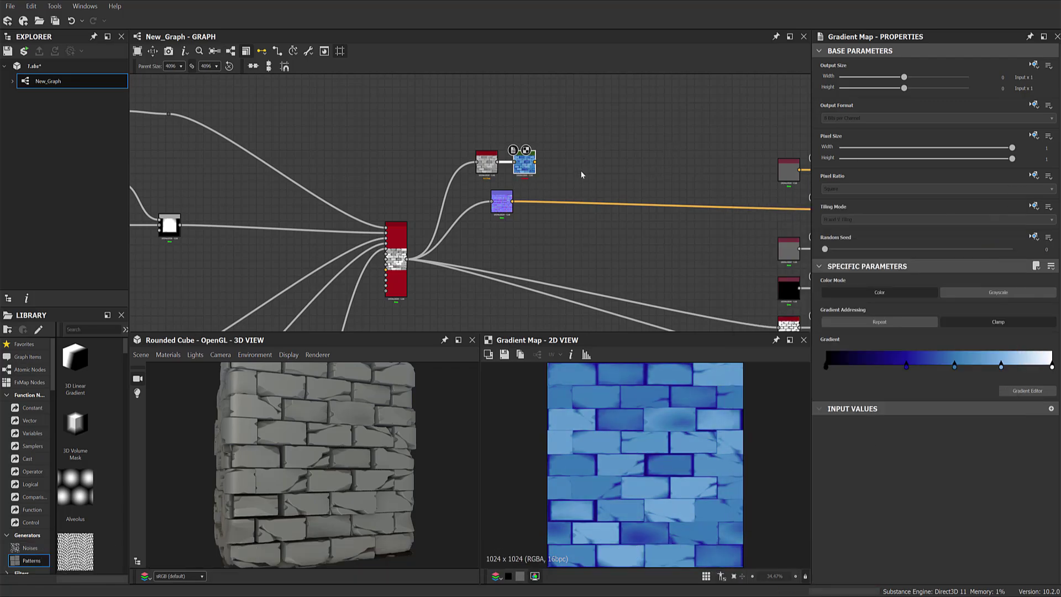
drag(529, 156, 530, 113)
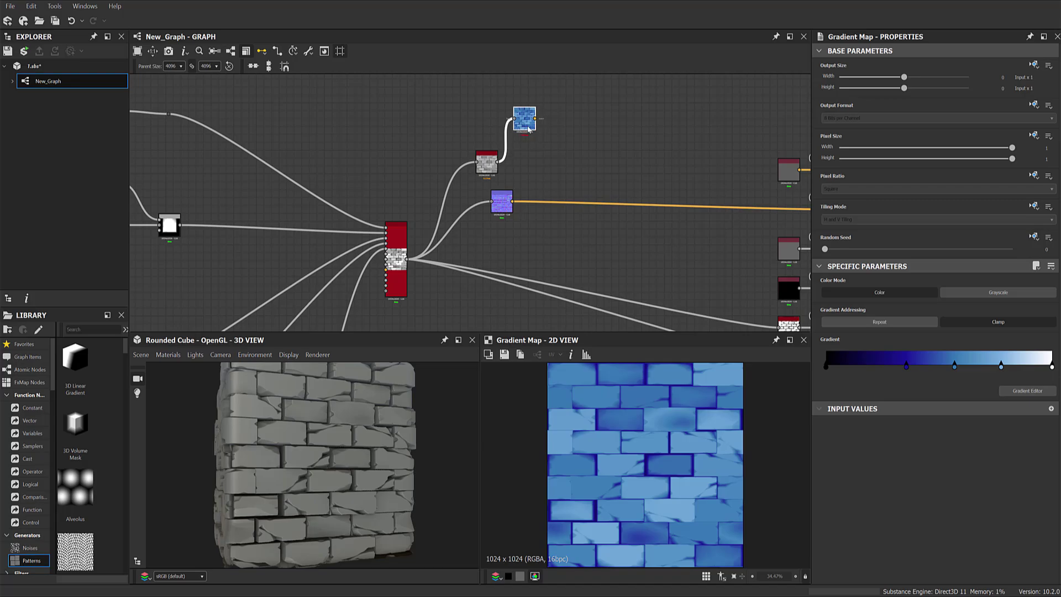
Add a second Gradient Map node beside Histogram Range.
key(space)
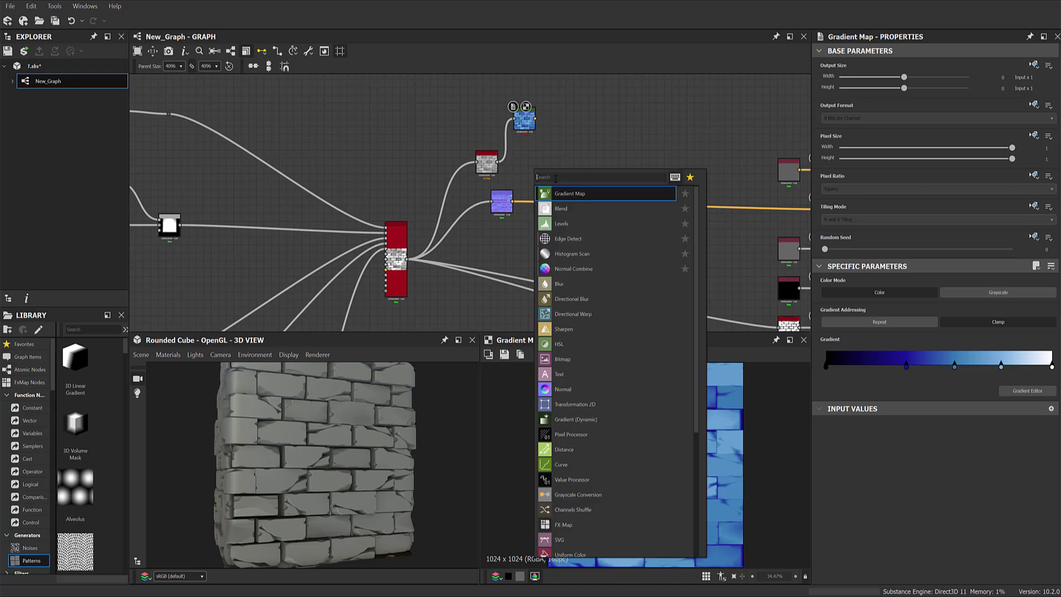
click(581, 198)
scroll(530, 171, up, 3)
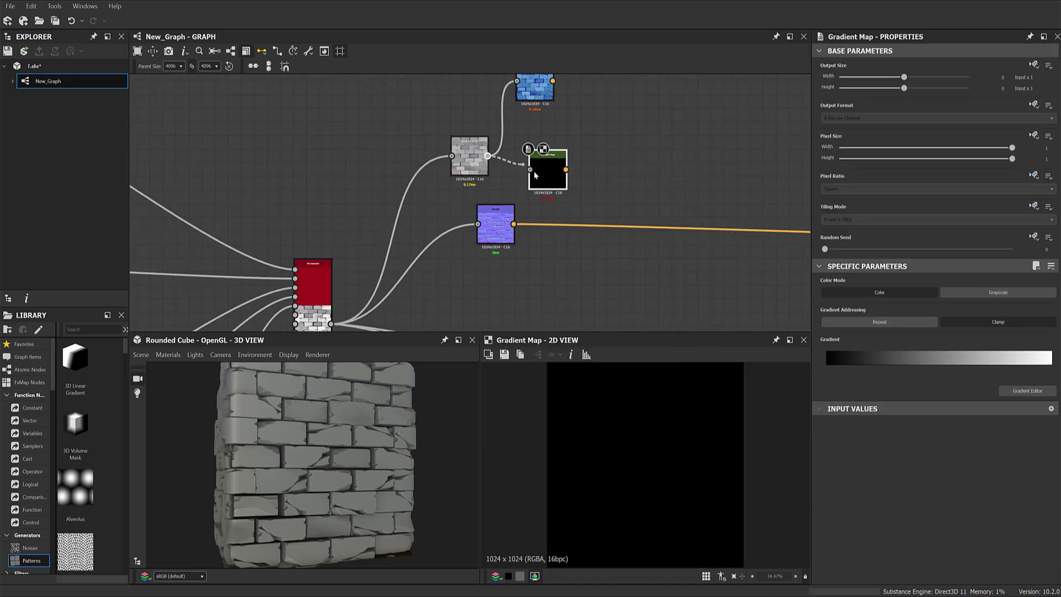
drag(551, 174, 552, 161)
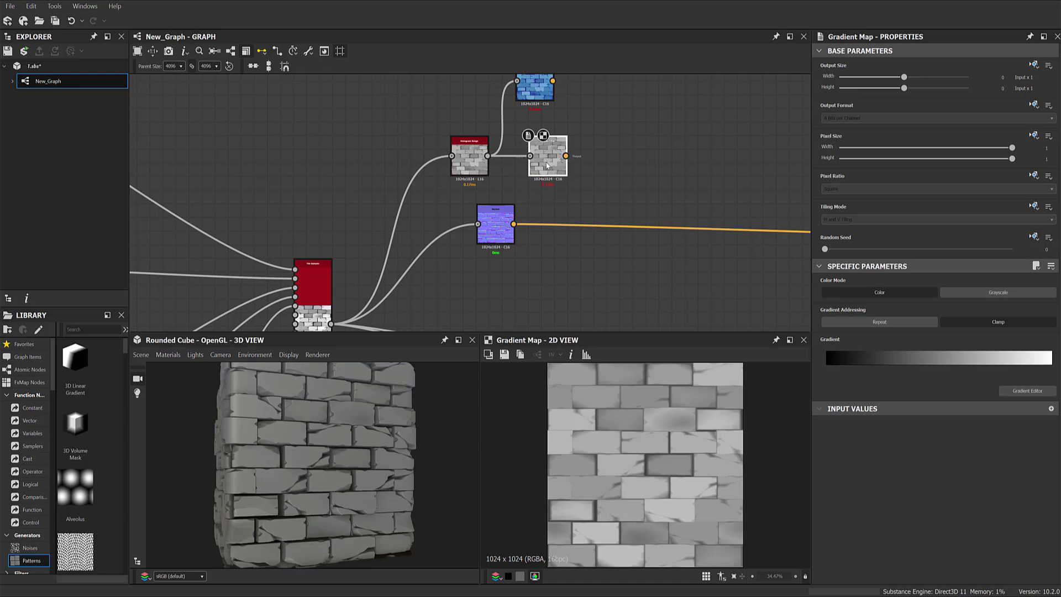
Give the new gradient a light blue key at 0.206 and a dark blue key at 0.344.
click(1030, 389)
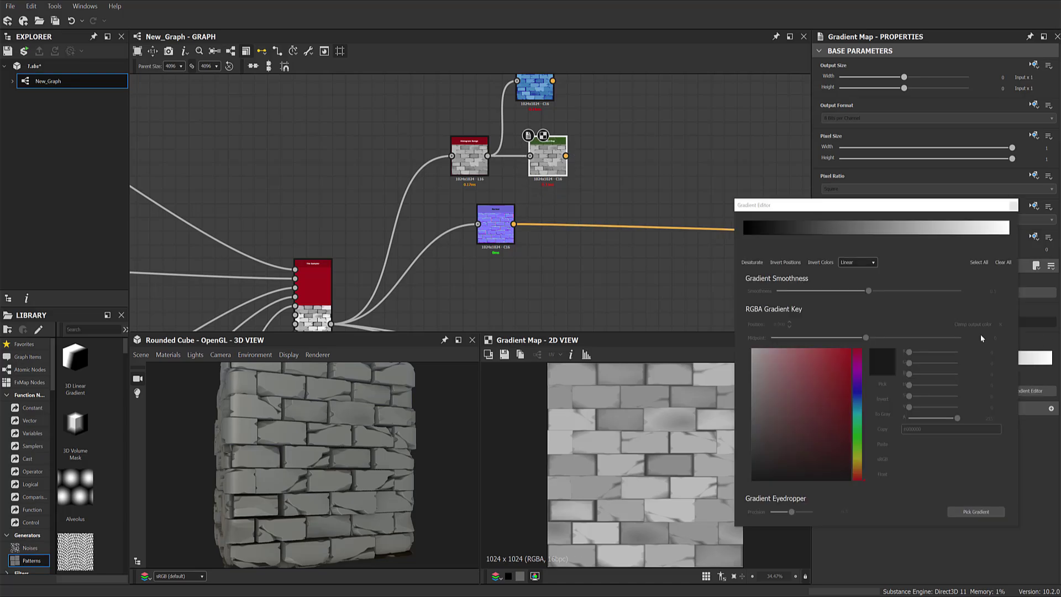
click(797, 227)
click(836, 232)
click(798, 236)
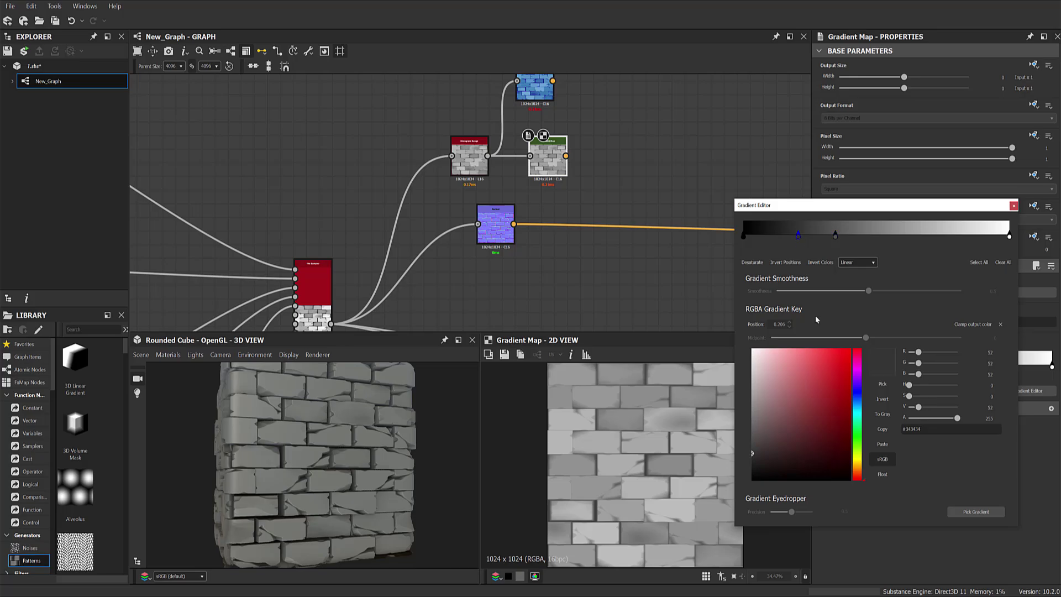
click(857, 403)
click(807, 352)
click(835, 235)
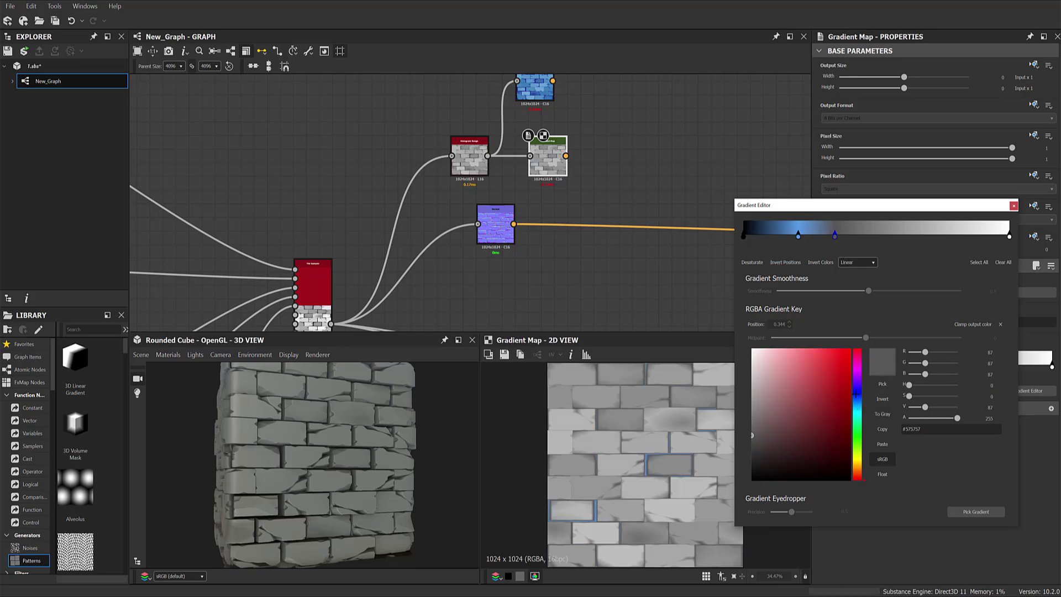
click(857, 396)
click(843, 378)
Add a lighter blue key at 0.585 and greyish blue at 0.819, then close the editor.
click(898, 233)
click(816, 369)
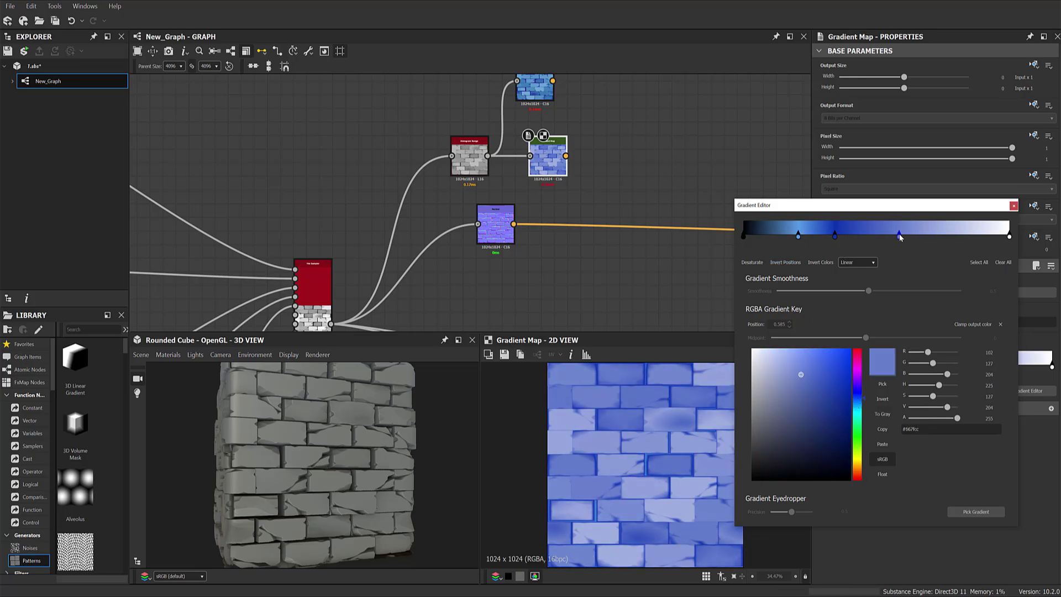
click(961, 232)
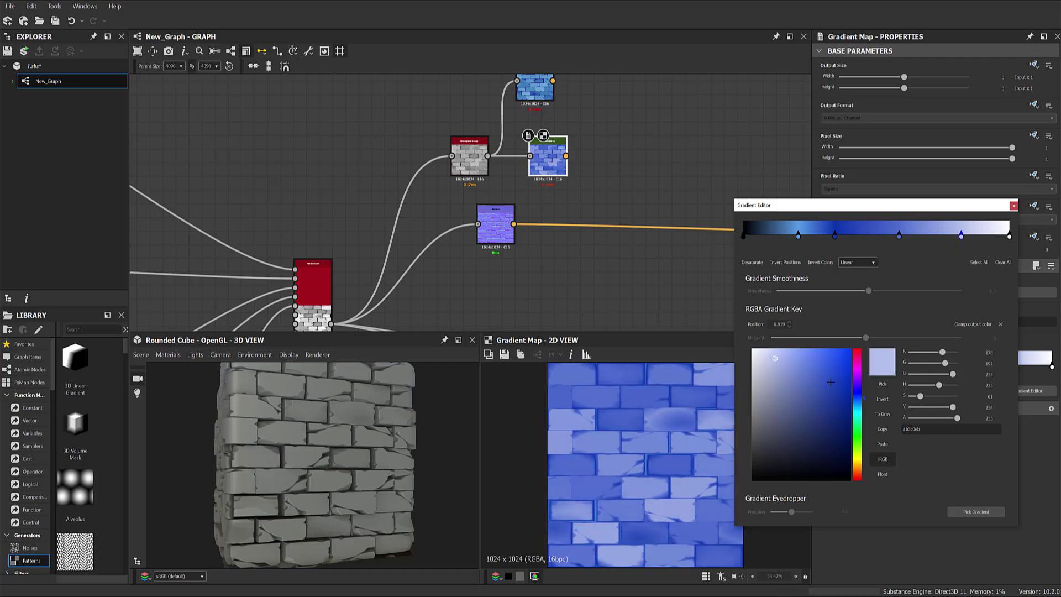
click(786, 407)
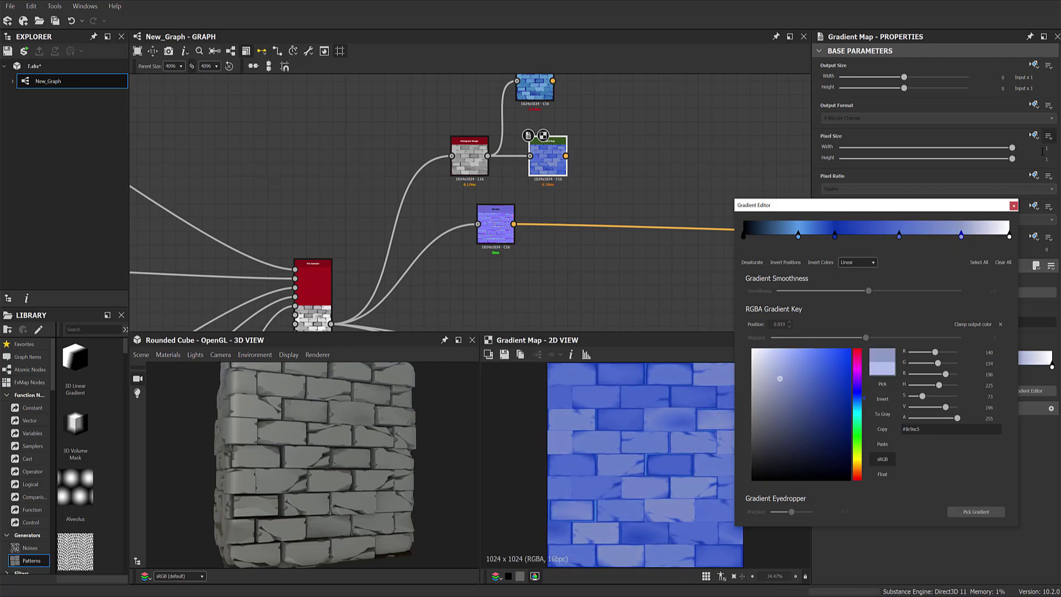
click(1013, 206)
mouse_move(578, 124)
middle_down()
mouse_move(628, 178)
mouse_move(528, 195)
middle_up()
click(586, 142)
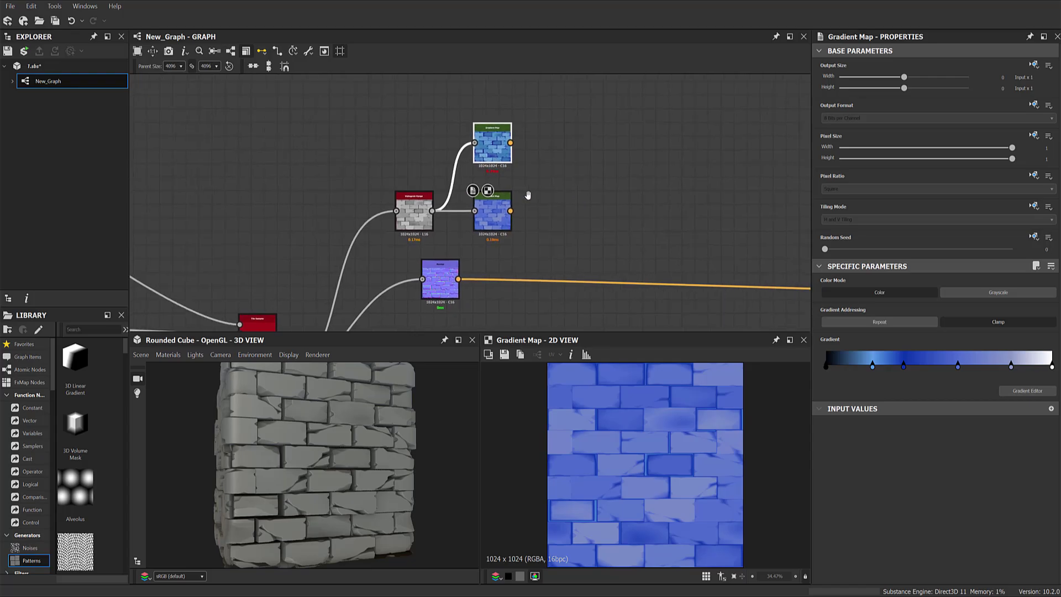
Preview the upper and lower Gradient Maps' blue outputs to compare them.
double_click(498, 156)
double_click(493, 211)
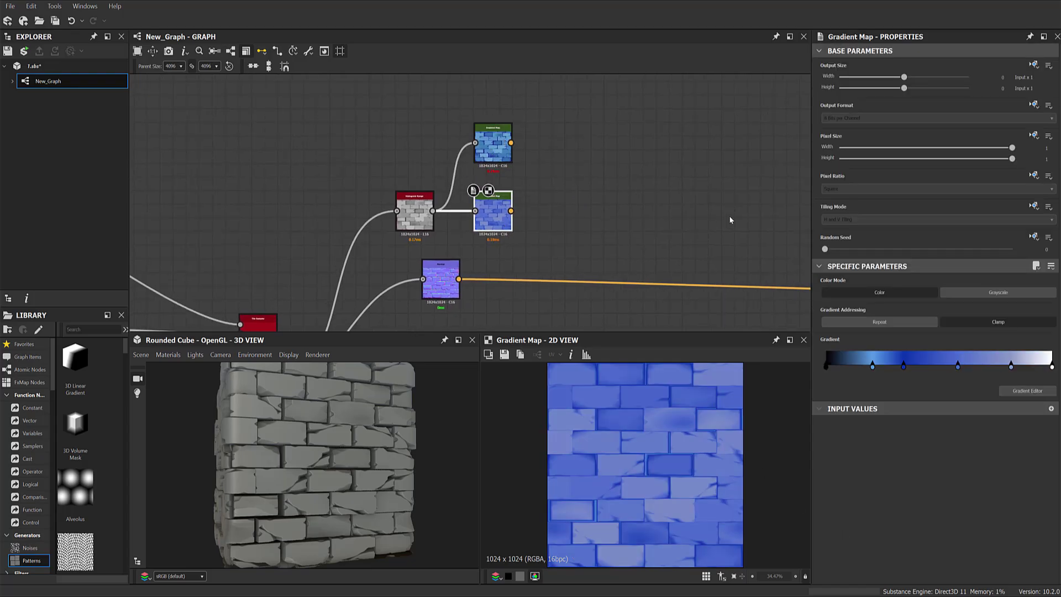
middle_drag(692, 168, 554, 216)
scroll(503, 200, down, 2)
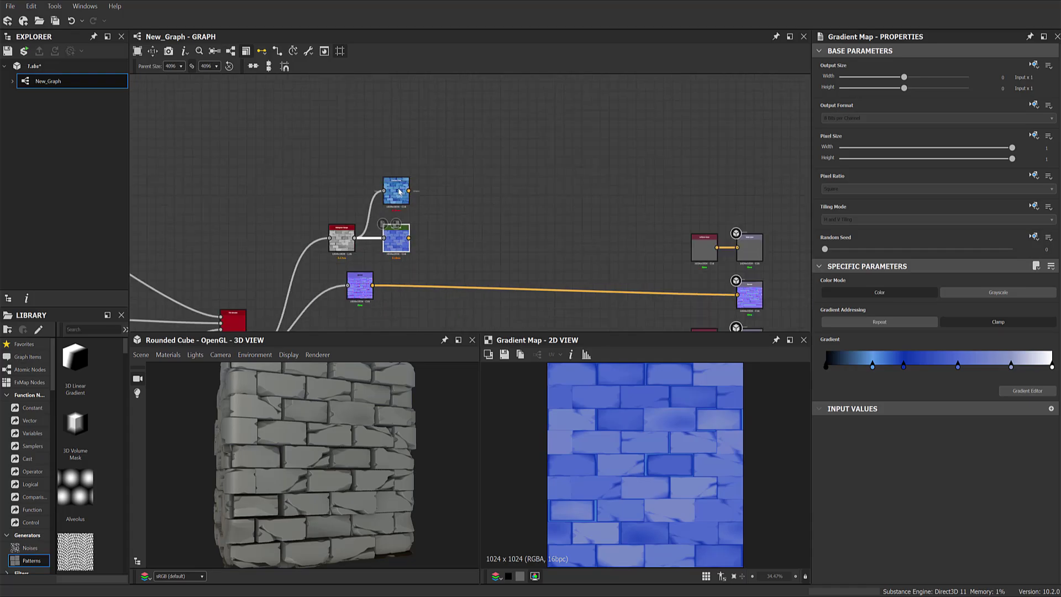
Link the middle Gradient Map to the top-right output and orbit the cube's blue bricks.
drag(409, 190, 692, 243)
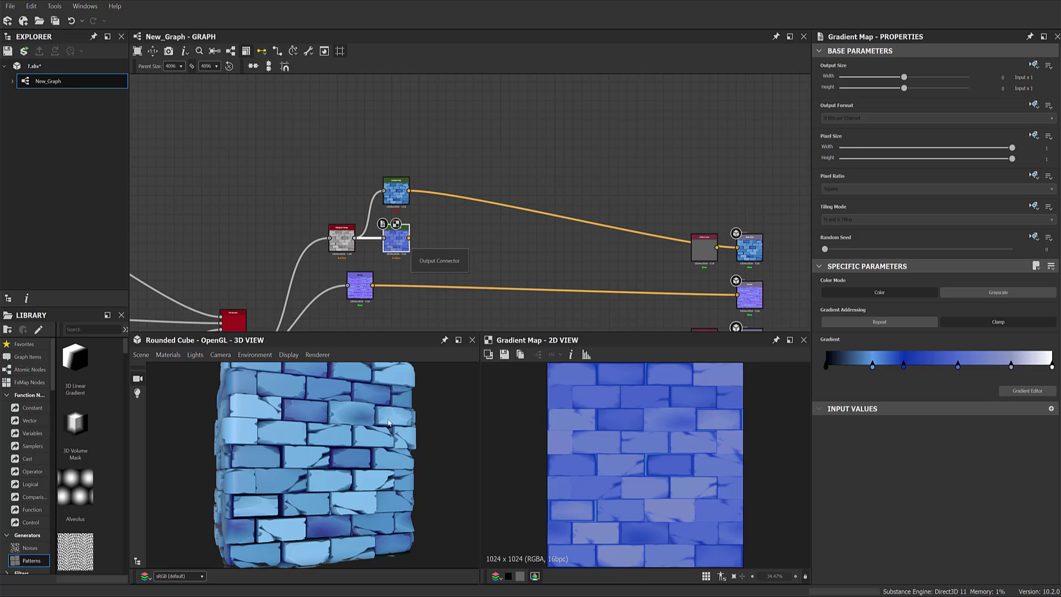
mouse_move(331, 442)
mouse_down()
mouse_move(401, 431)
mouse_move(409, 397)
mouse_up()
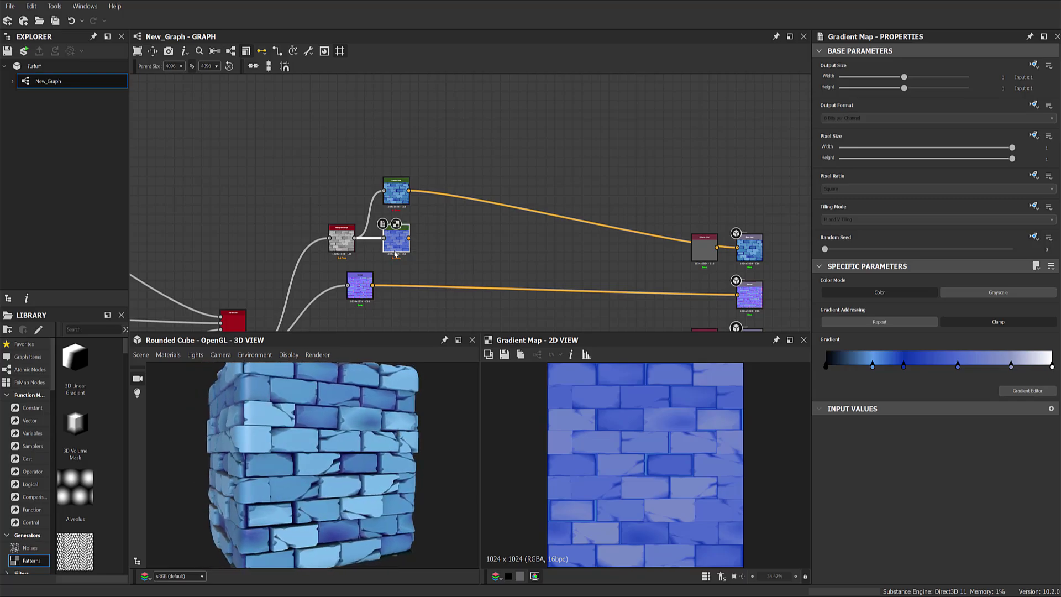
drag(408, 238, 751, 248)
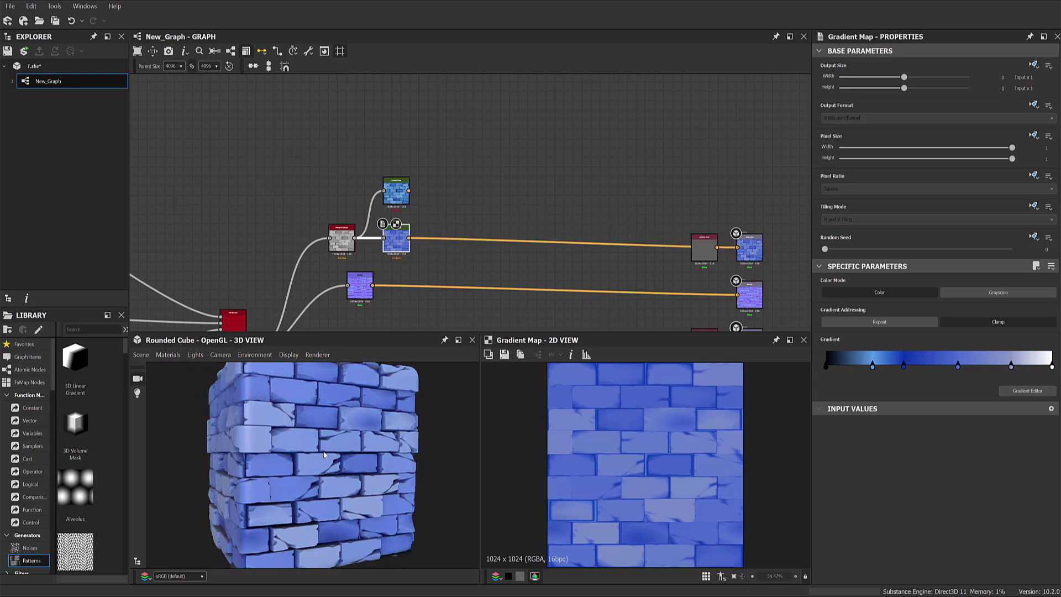
drag(345, 446, 339, 454)
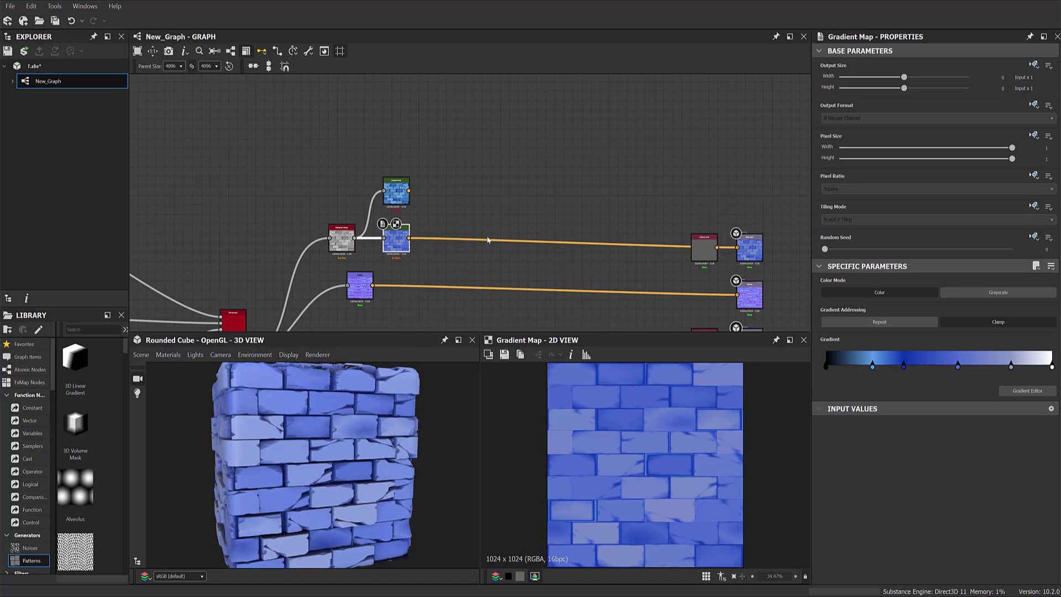
Toggle undo/redo to compare both blues, settling on the lighter blue gradient.
key(ctrl+z)
key(ctrl+y)
key(ctrl+z)
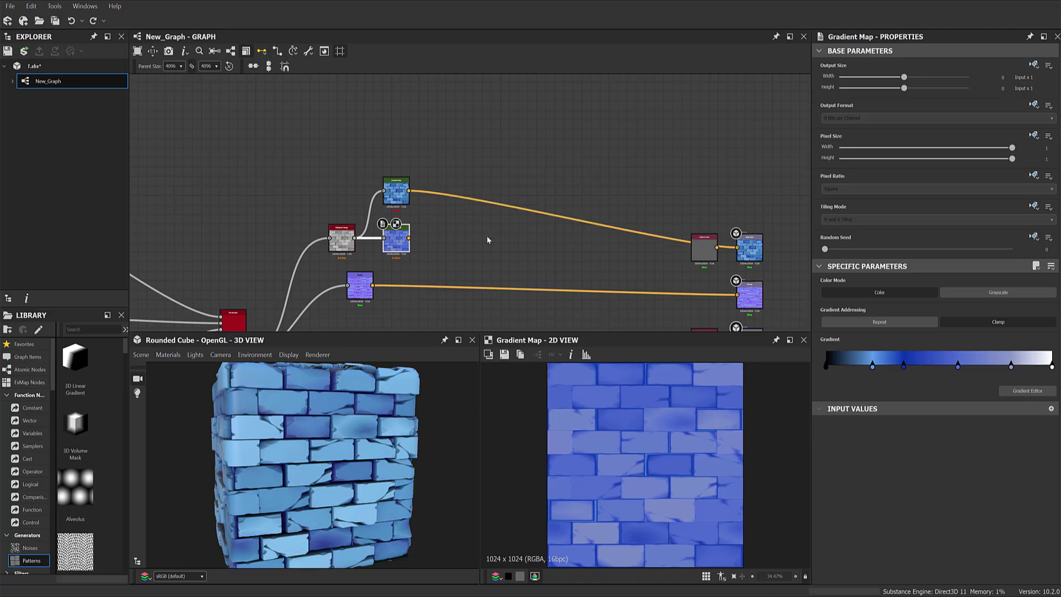
key(ctrl+y)
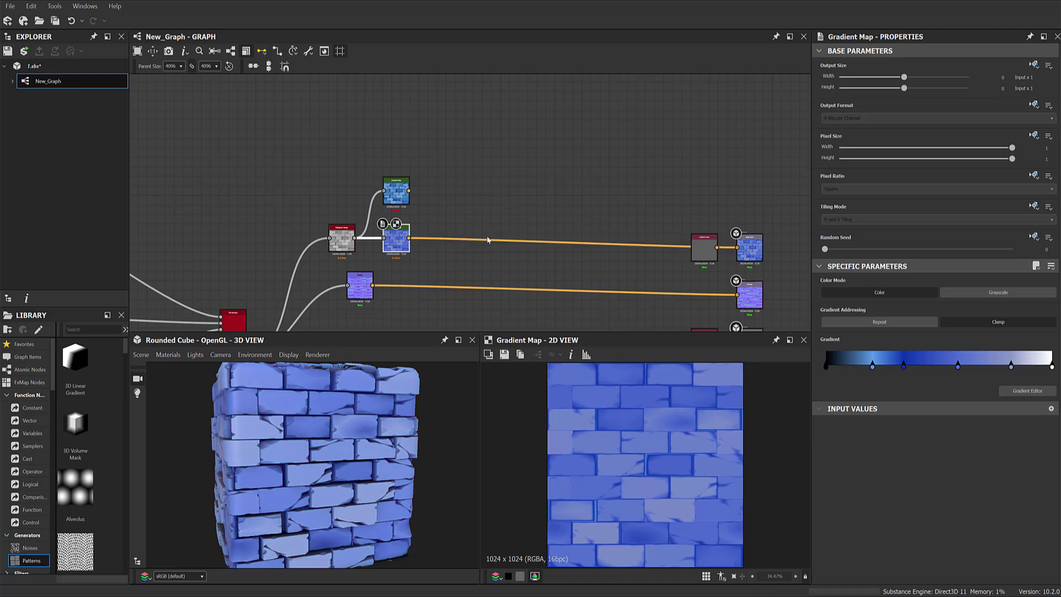
key(ctrl+z)
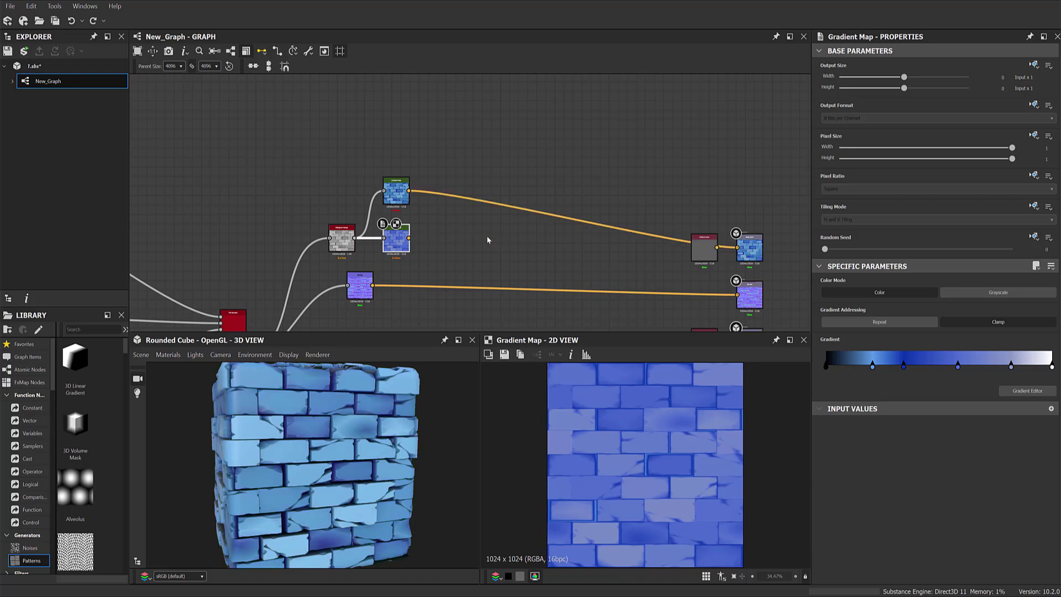
key(ctrl+y)
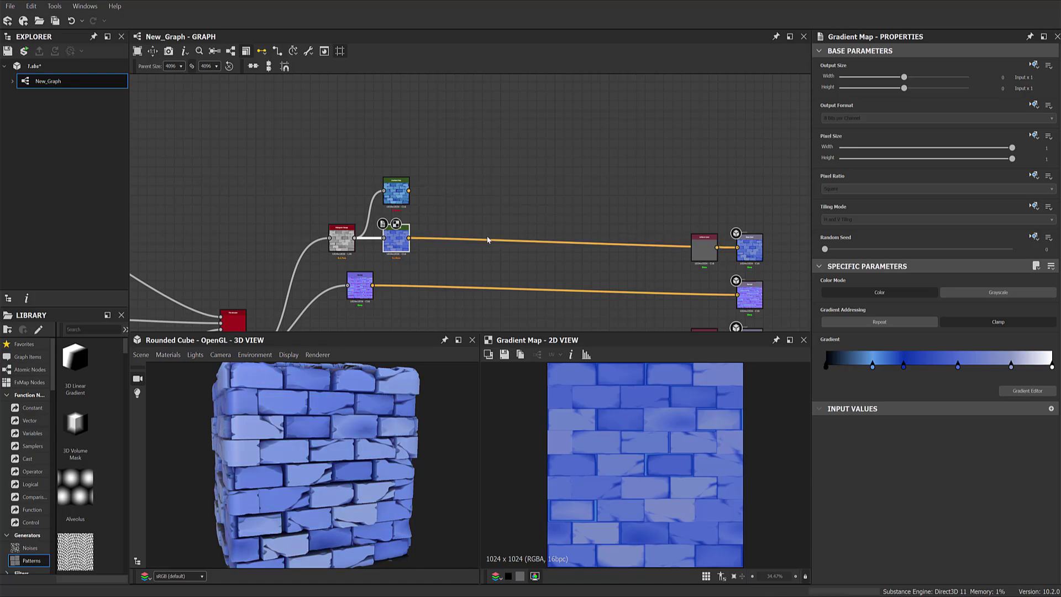
key(ctrl+z)
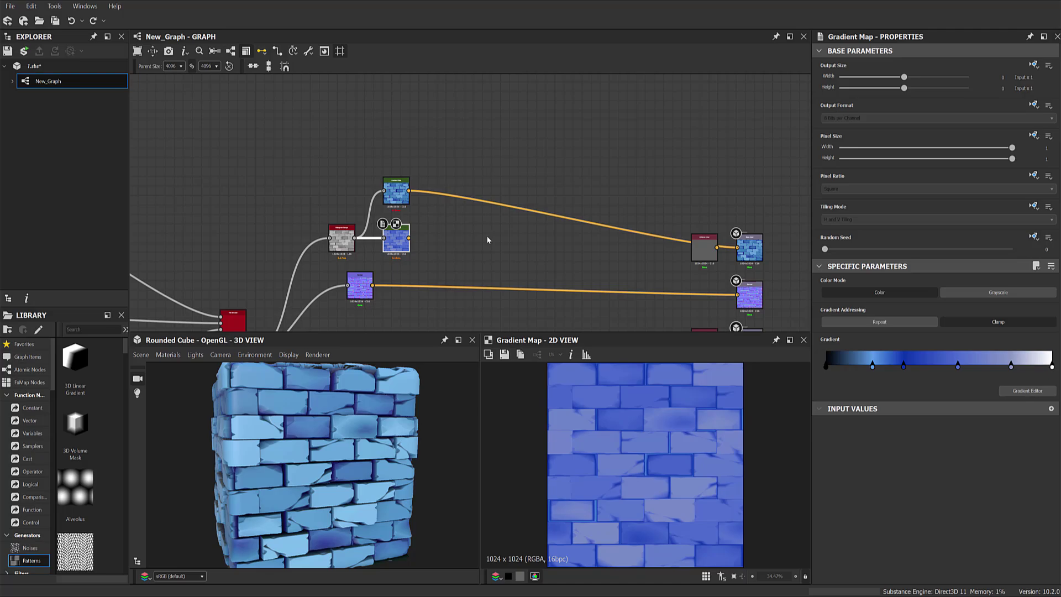
Delete the darker Gradient Map, move the lighter one into place, and detach the grey node.
drag(409, 249, 420, 250)
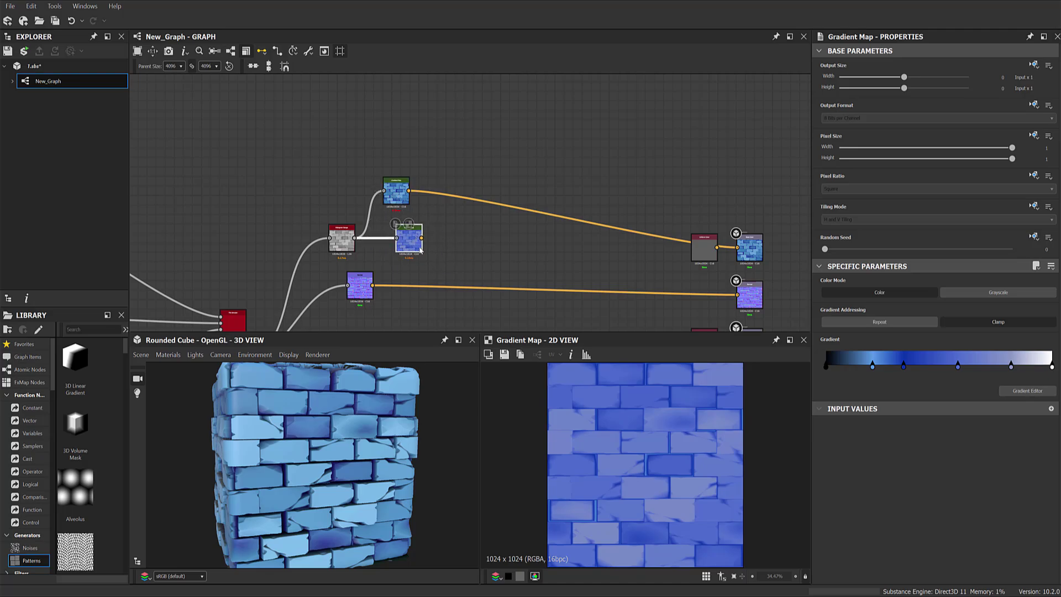
key(Delete)
drag(394, 200, 394, 247)
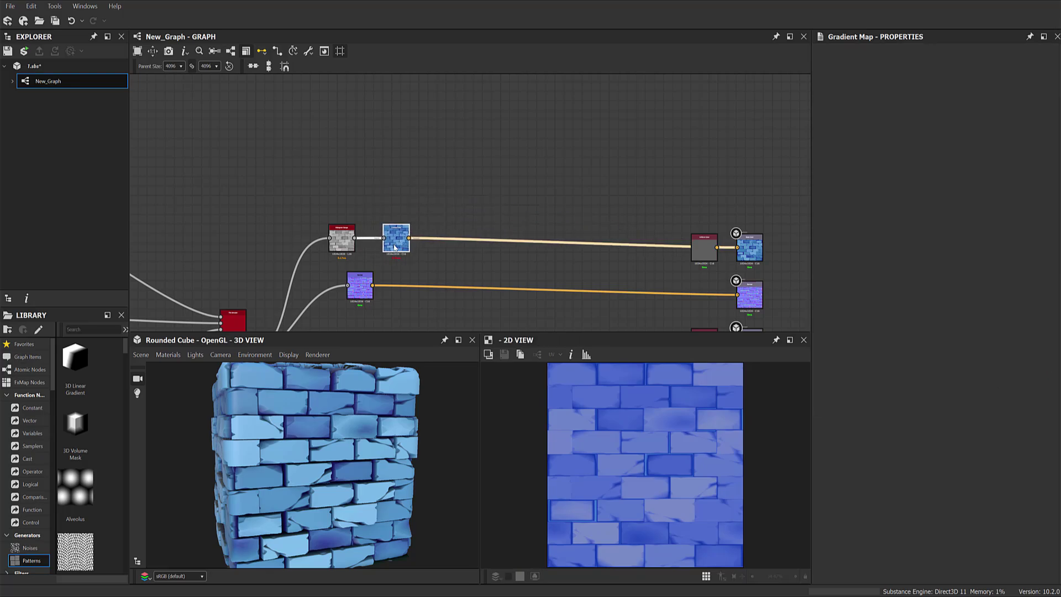
drag(716, 237, 709, 210)
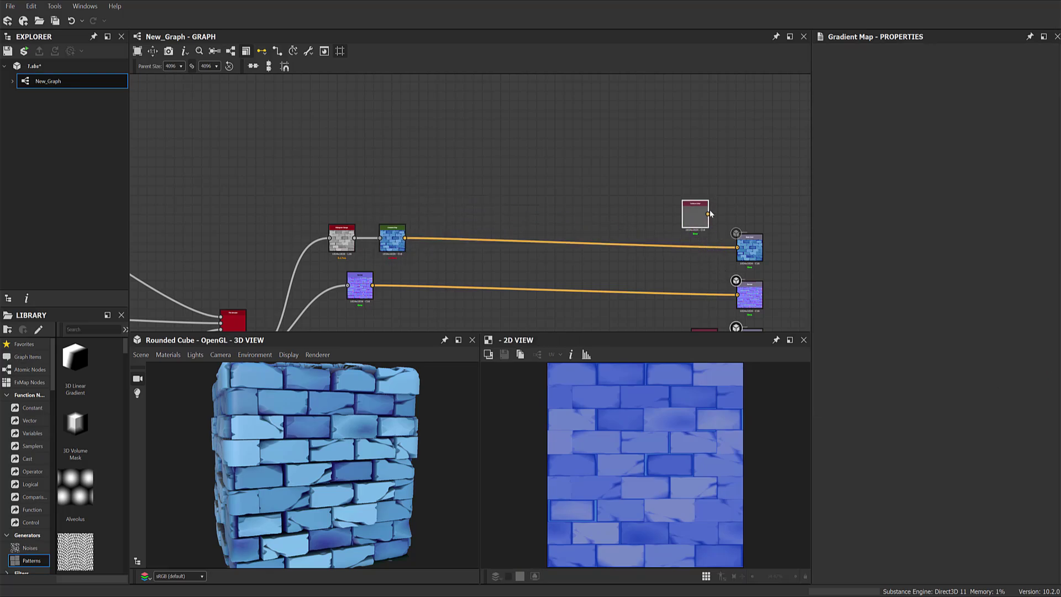
drag(287, 547, 331, 503)
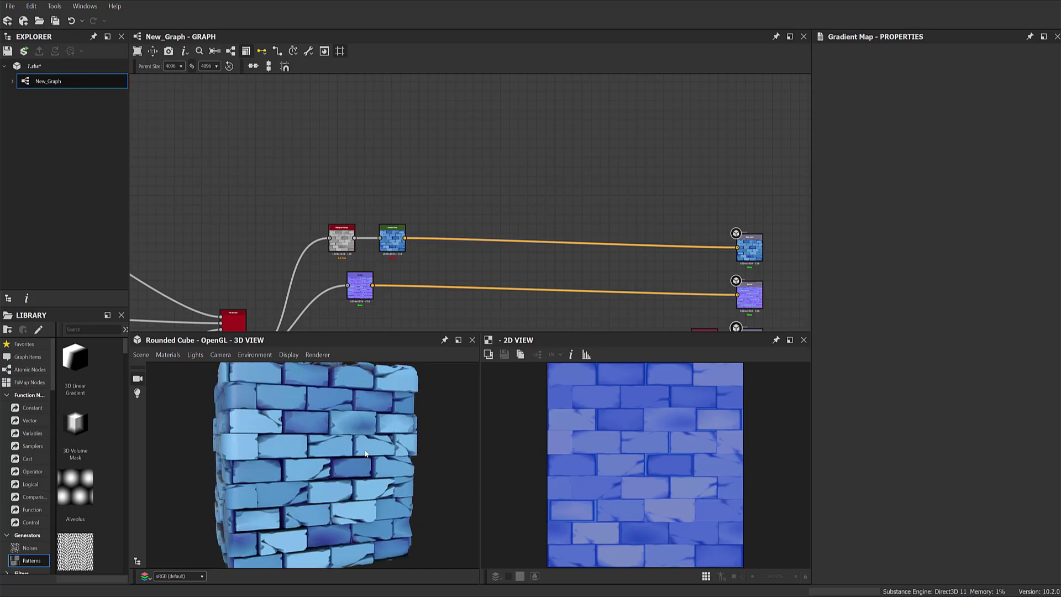
mouse_move(365, 453)
mouse_down()
mouse_move(366, 479)
mouse_move(355, 451)
mouse_up()
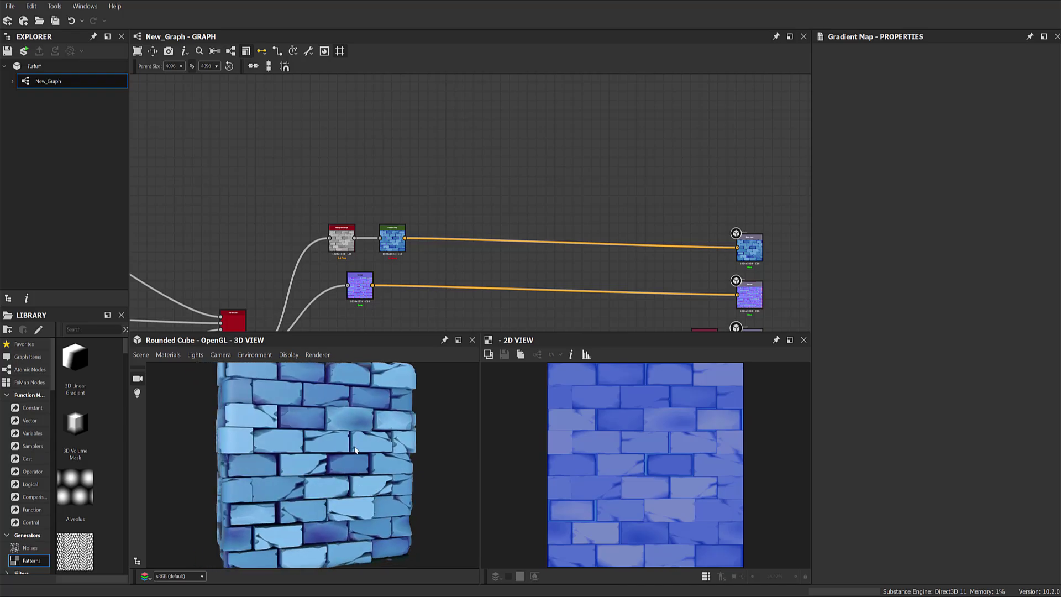
Orbit and zoom around the cube to inspect the lighter blue bricks.
scroll(355, 450, up, 3)
drag(286, 409, 296, 394)
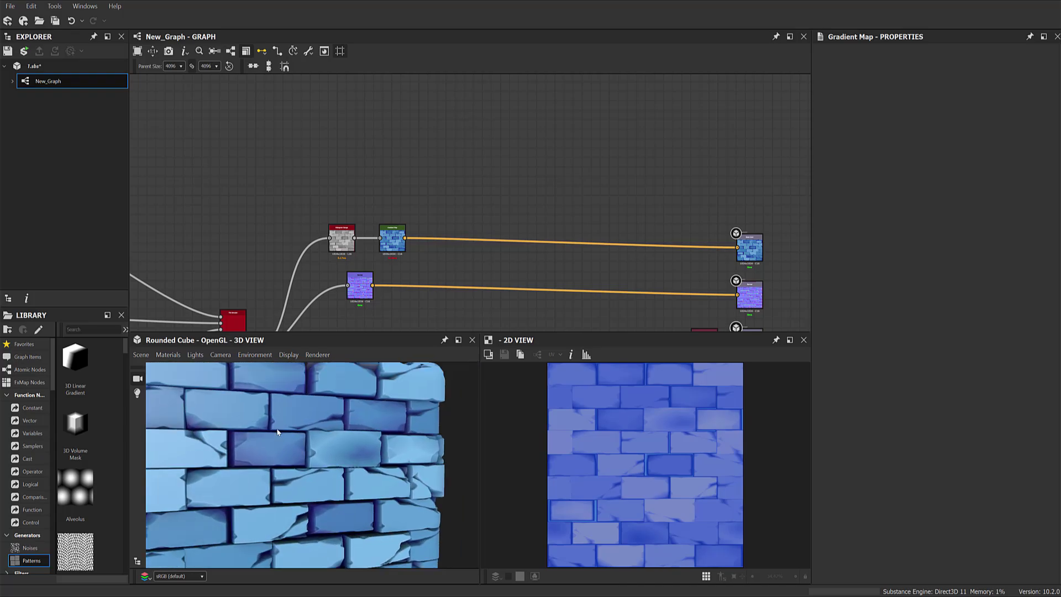
drag(367, 512, 348, 496)
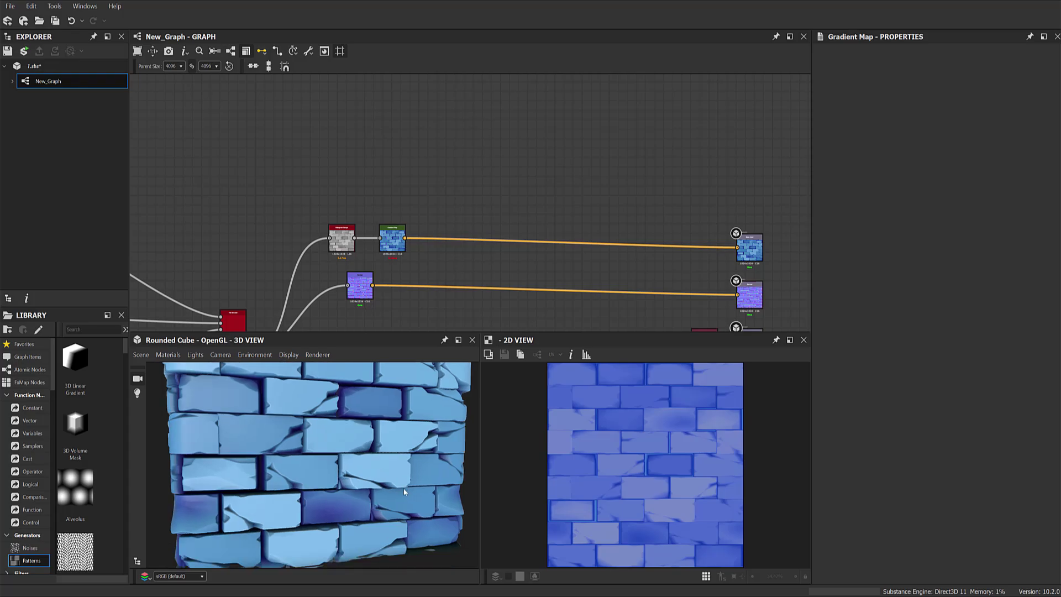
drag(365, 424, 358, 484)
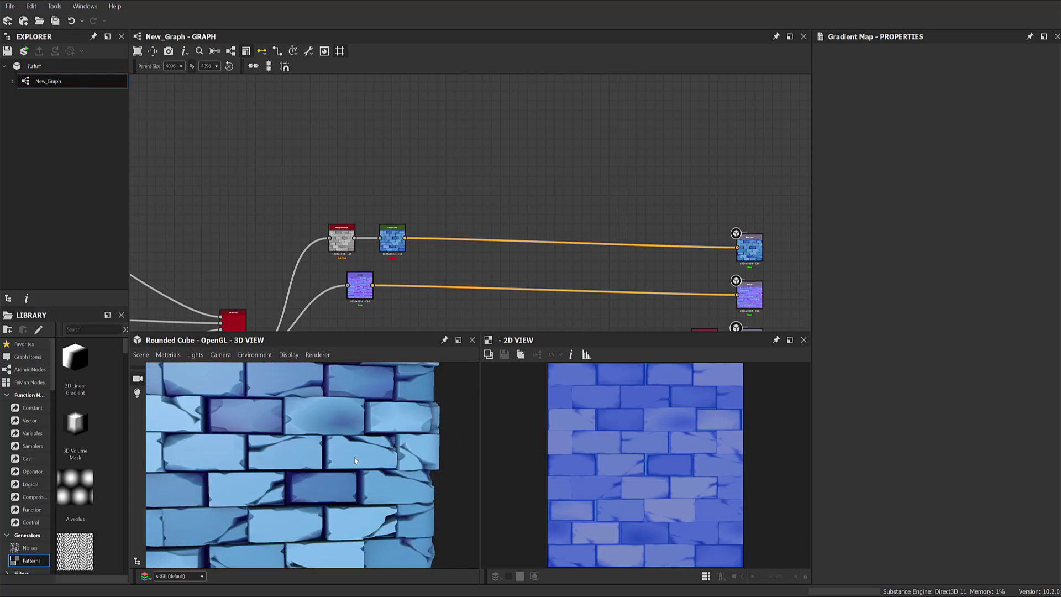
scroll(358, 483, down, 3)
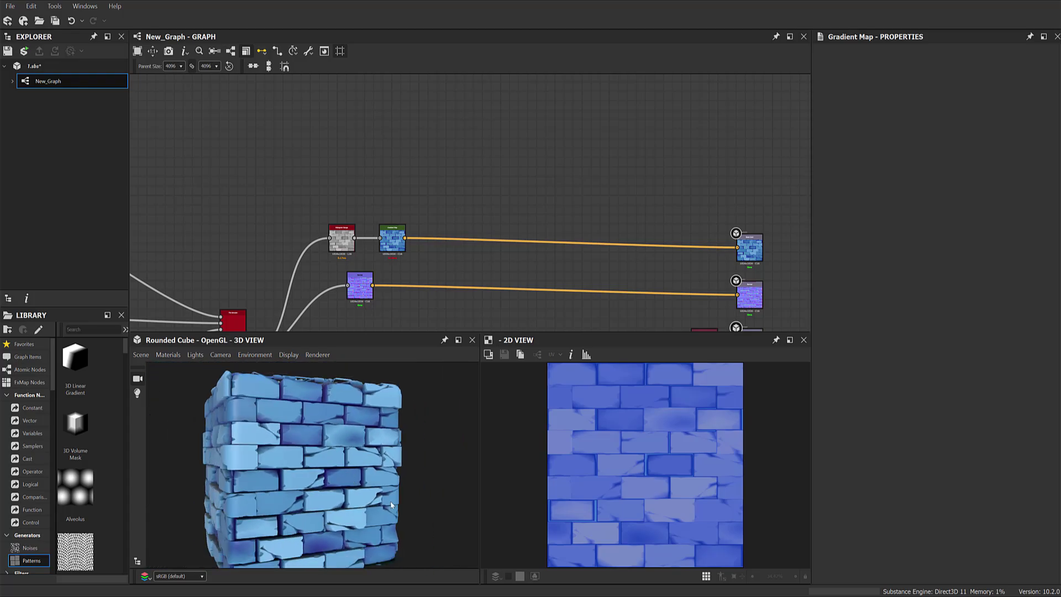
drag(376, 492, 387, 499)
Move the purple node slightly down in the graph.
middle_drag(535, 266, 576, 183)
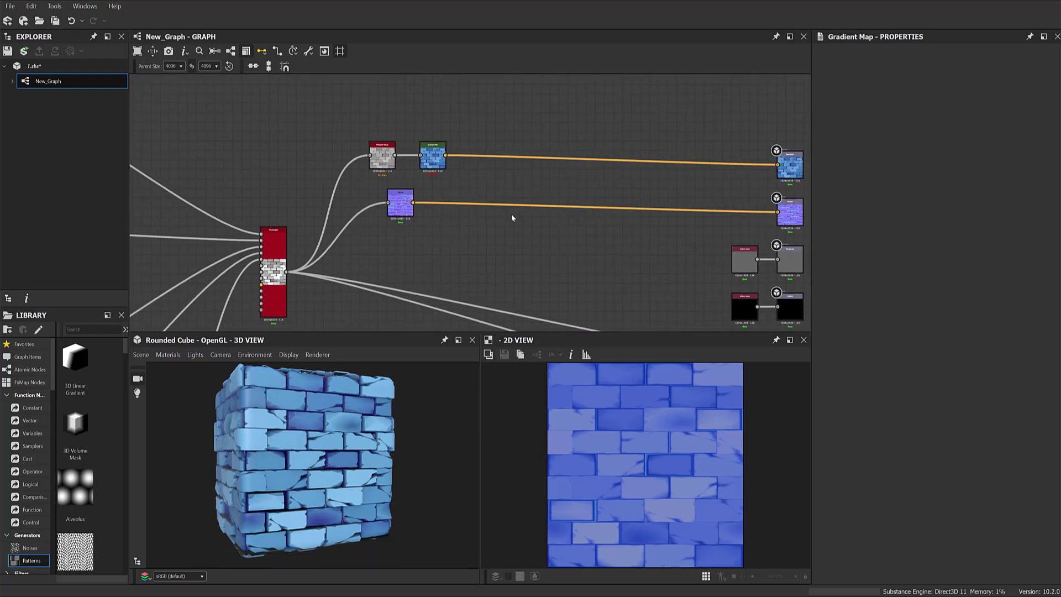
click(409, 250)
drag(411, 256, 411, 263)
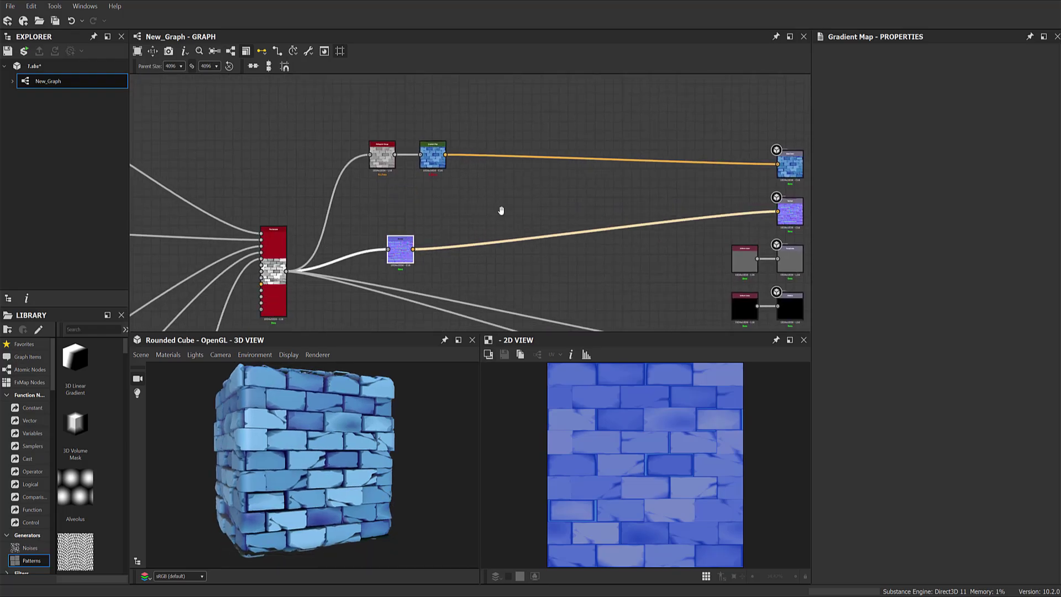
middle_drag(469, 191, 450, 205)
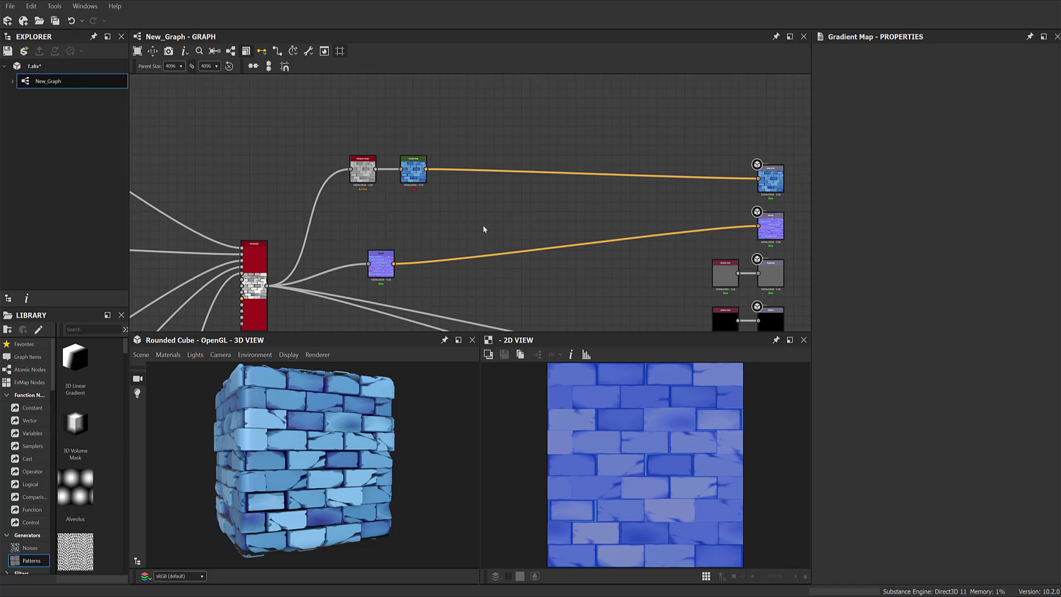
Add a Curvature Smooth node fed by the purple Normal node and place it beside it.
key(space)
text(cu)
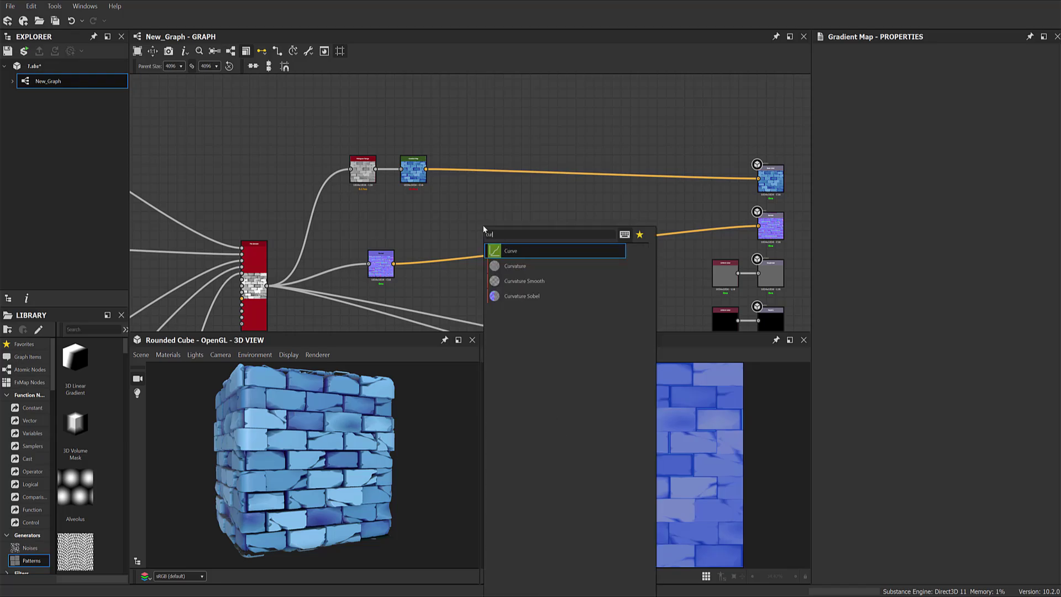
text(rvature)
click(535, 265)
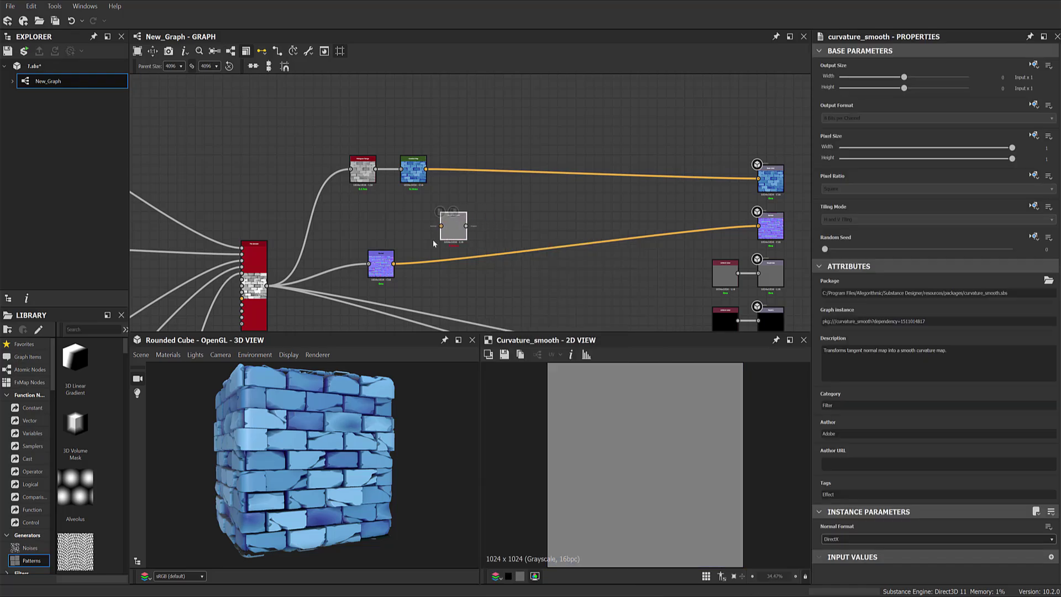
drag(393, 263, 441, 226)
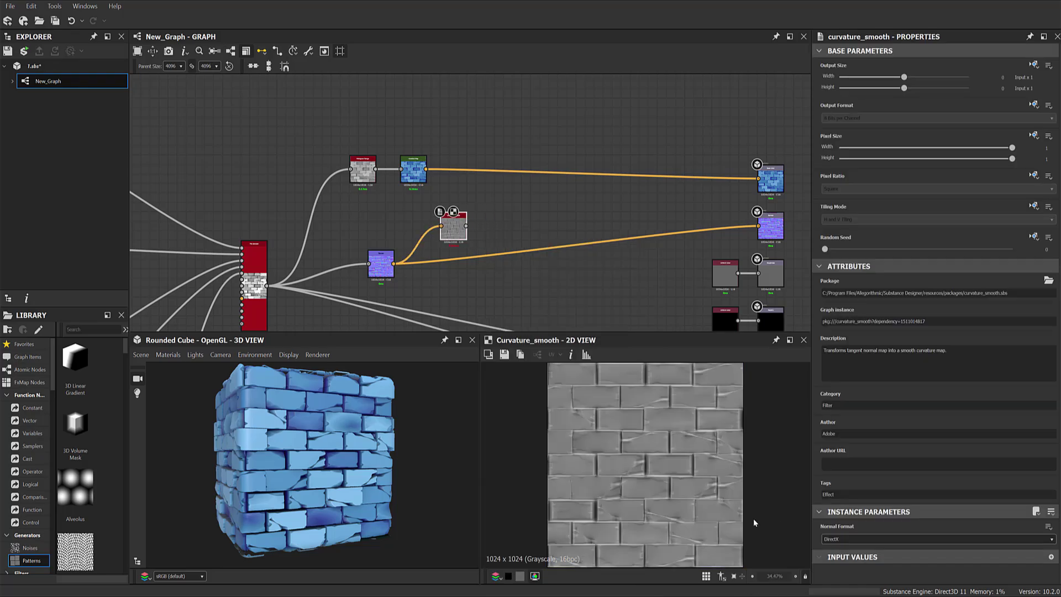
scroll(718, 442, up, 3)
scroll(701, 413, up, 2)
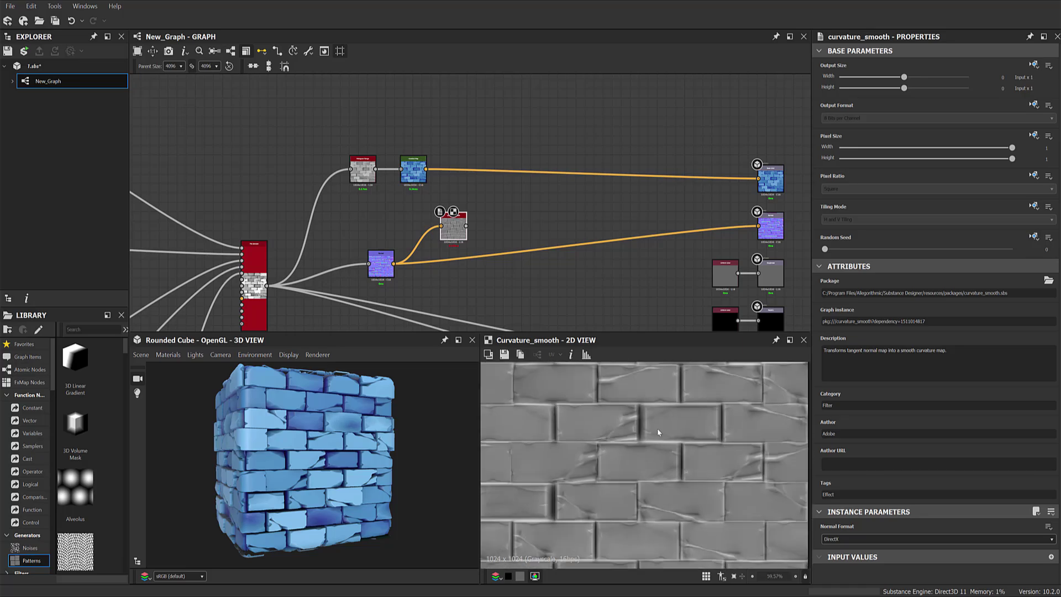
scroll(657, 428, down, 4)
mouse_move(646, 412)
middle_down()
mouse_move(644, 490)
mouse_move(640, 470)
middle_up()
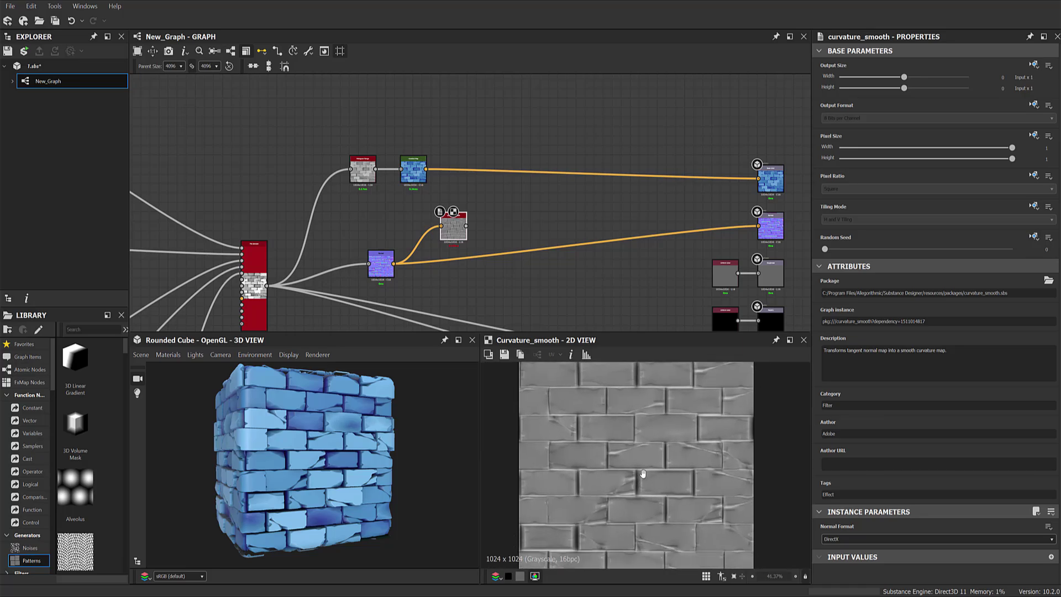
middle_drag(458, 247, 494, 216)
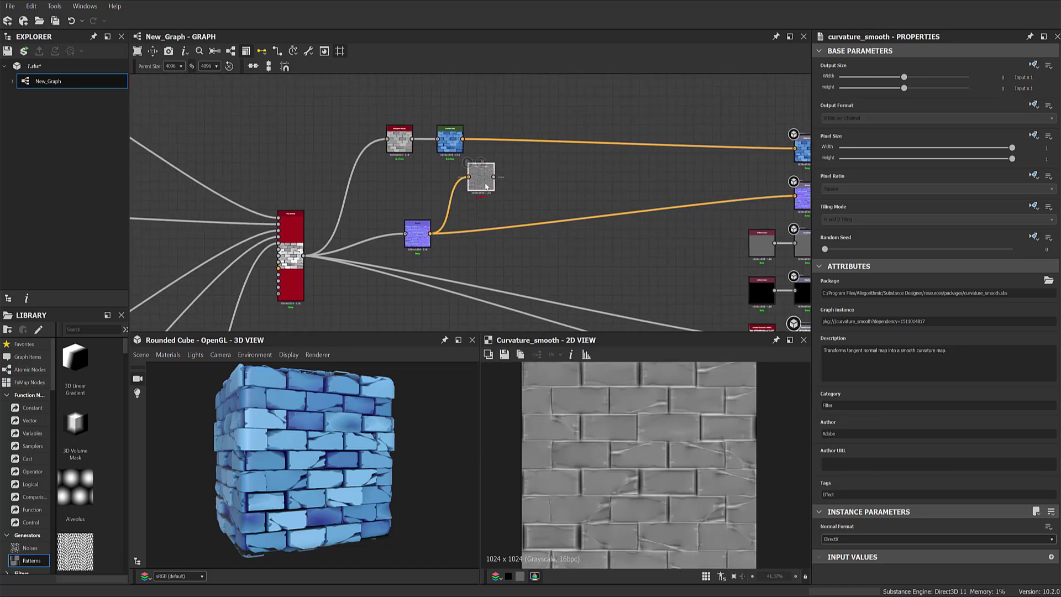
drag(491, 200, 481, 181)
Add a Curvature Sobel node and feed it the Normal node's output.
key(space)
text(cu)
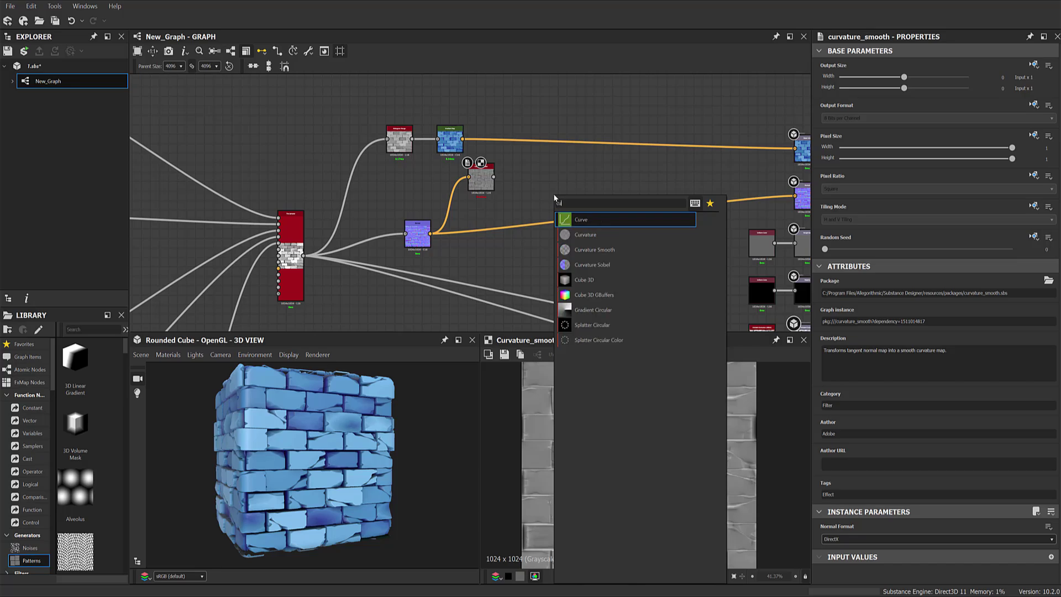
text(rvature)
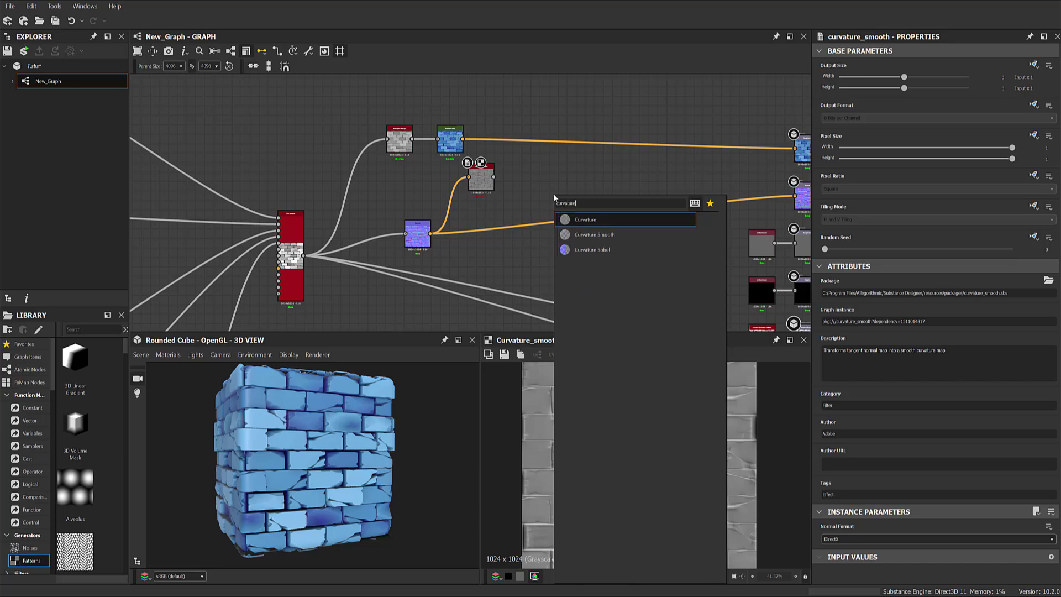
click(603, 256)
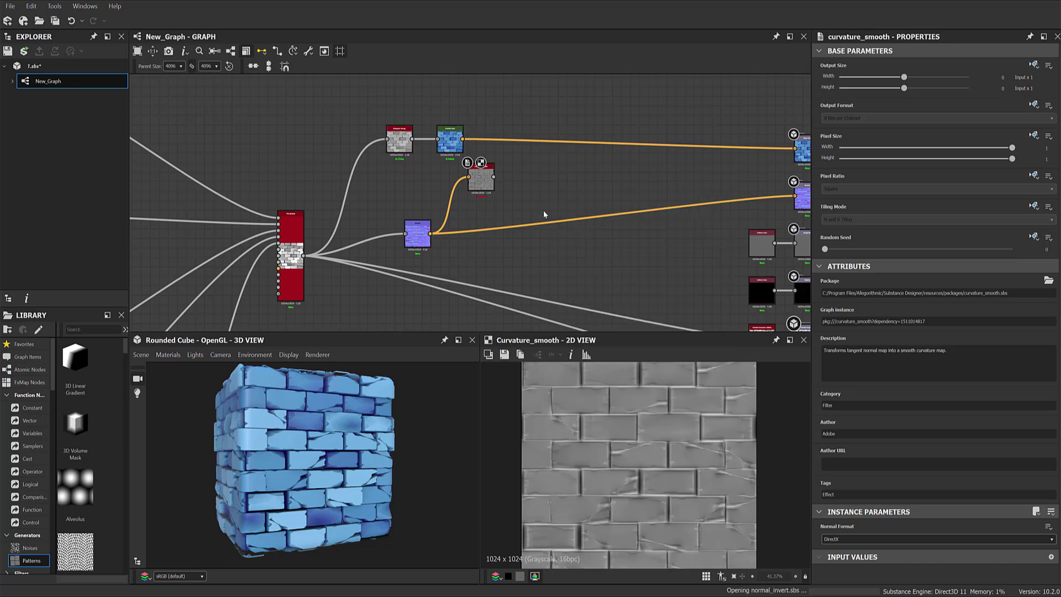
drag(429, 233, 541, 195)
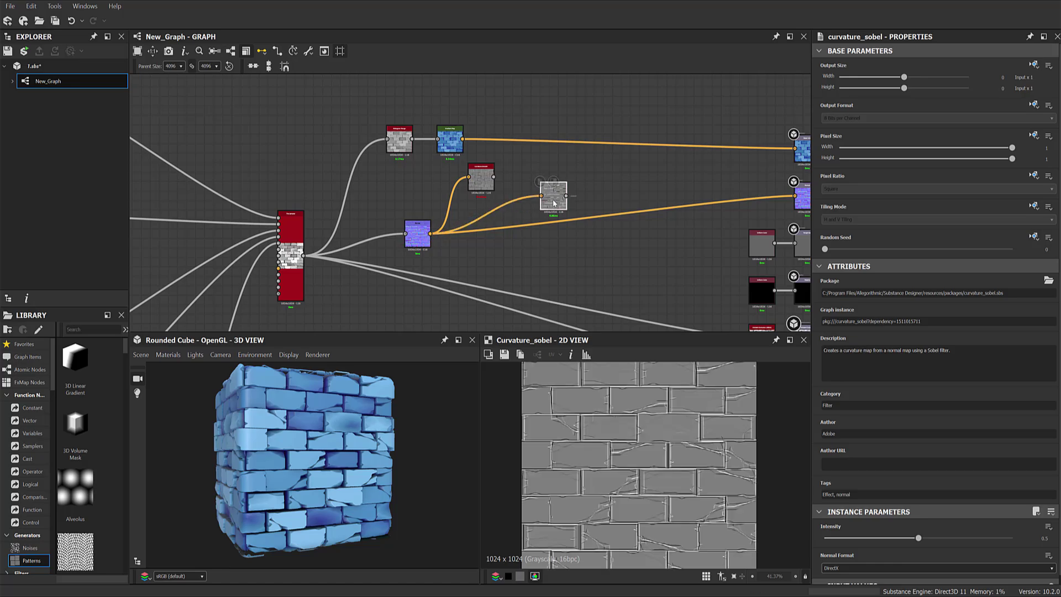
scroll(634, 448, up, 2)
scroll(570, 426, up, 2)
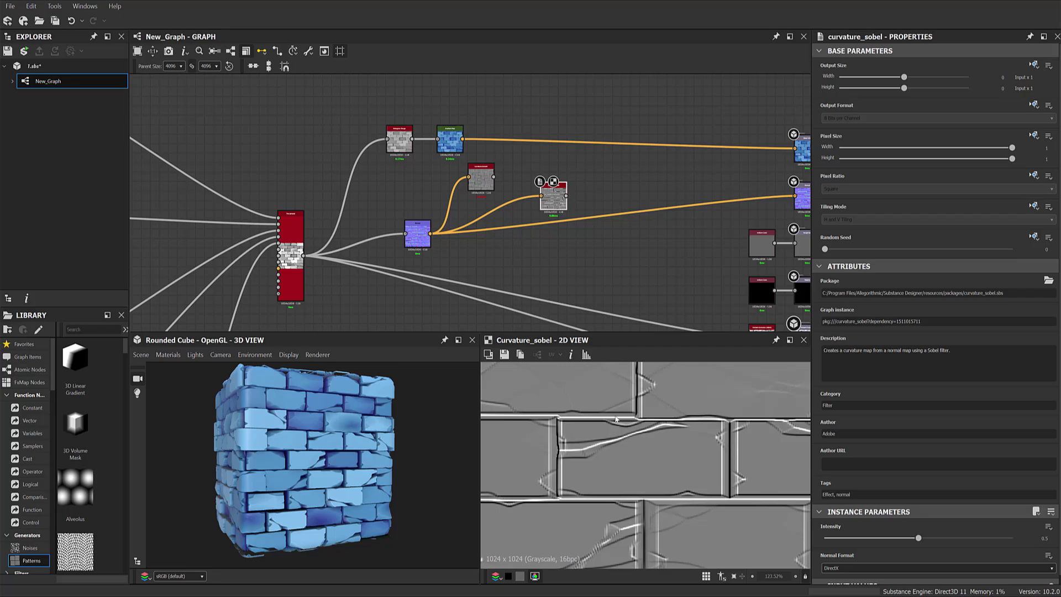
scroll(685, 516, down, 4)
scroll(575, 420, up, 2)
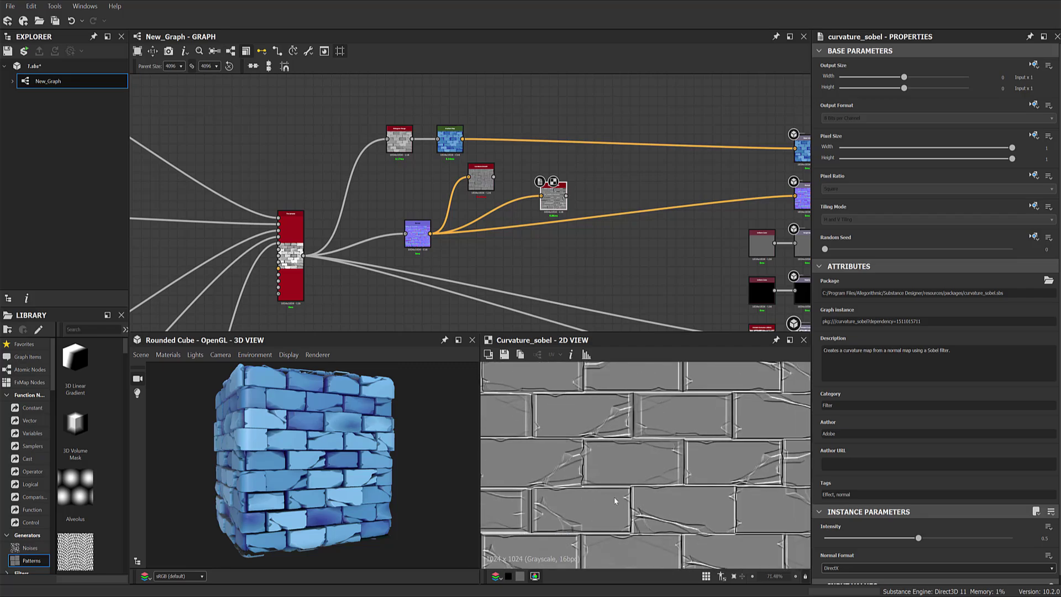
scroll(602, 442, down, 2)
Preview the Normal map, then the Curvature Sobel's sharp curvature map.
double_click(415, 232)
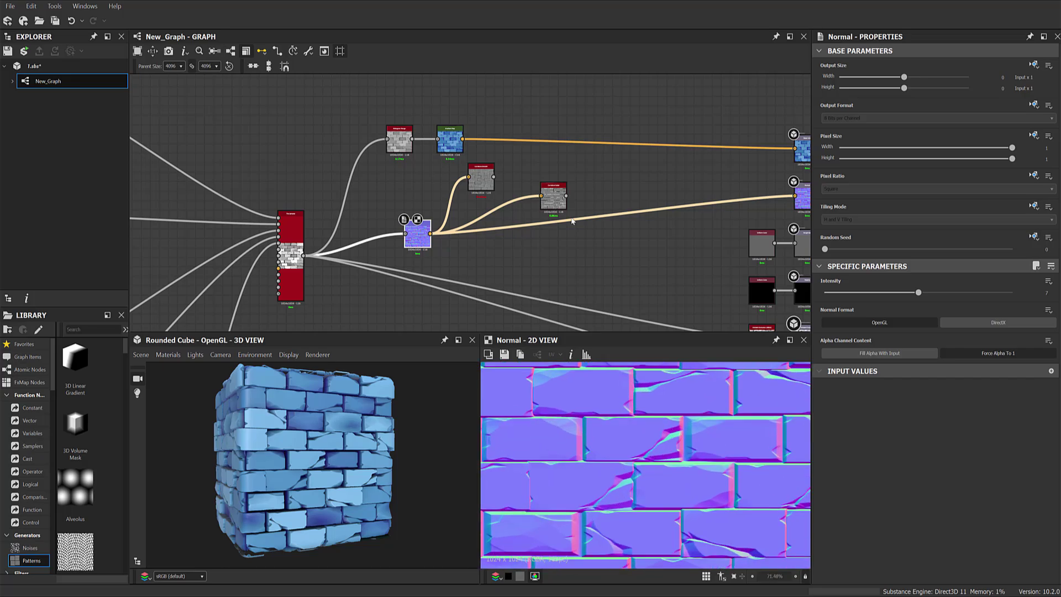
double_click(553, 200)
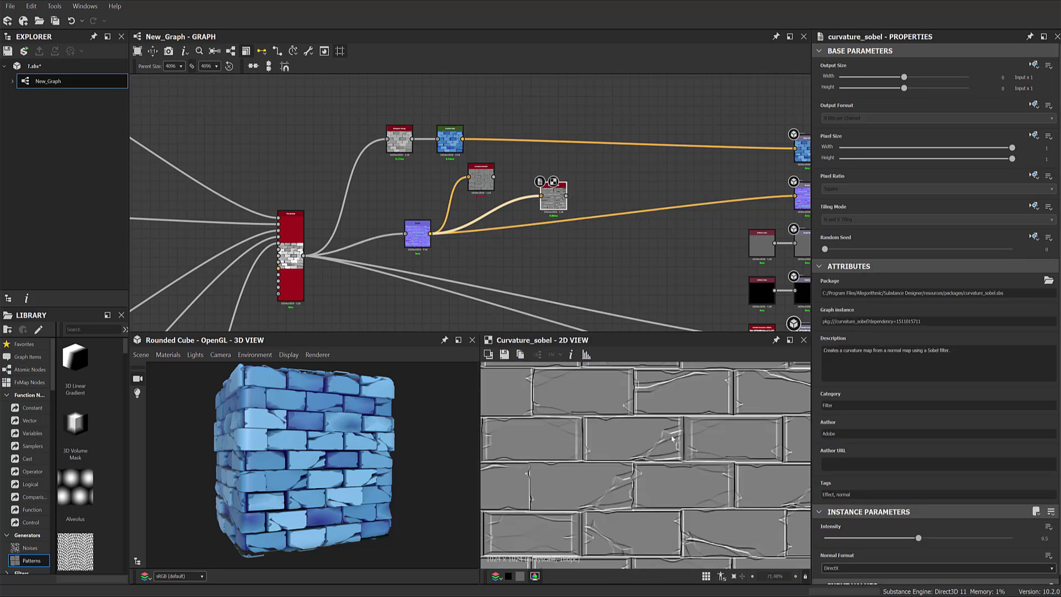
middle_drag(584, 426, 645, 488)
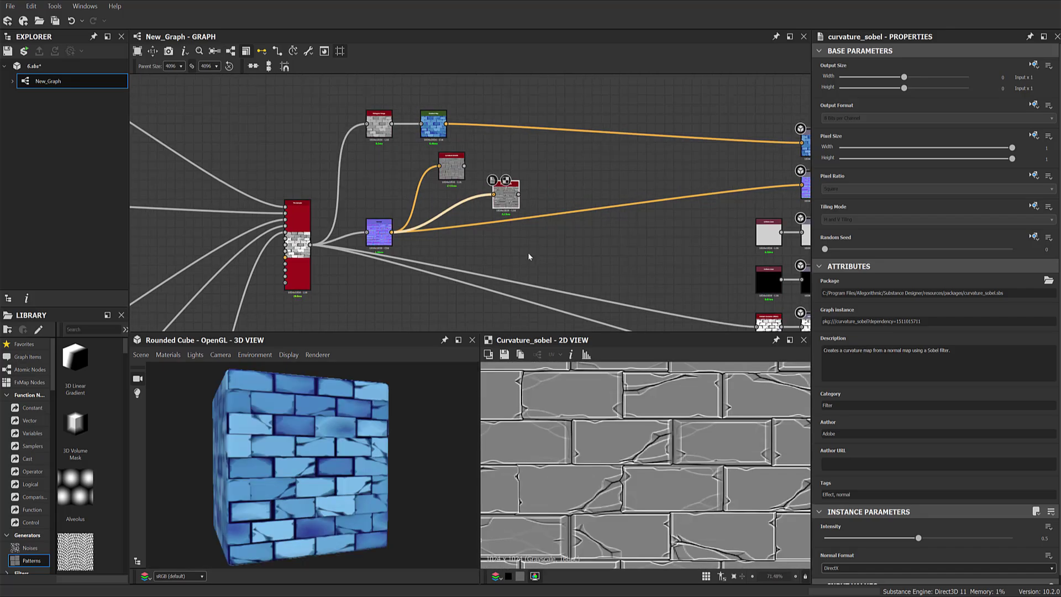
Preview the Curvature Smooth output to compare it with Curvature Sobel.
middle_drag(531, 245, 536, 248)
scroll(536, 248, down, 1)
scroll(513, 199, up, 2)
scroll(464, 165, up, 4)
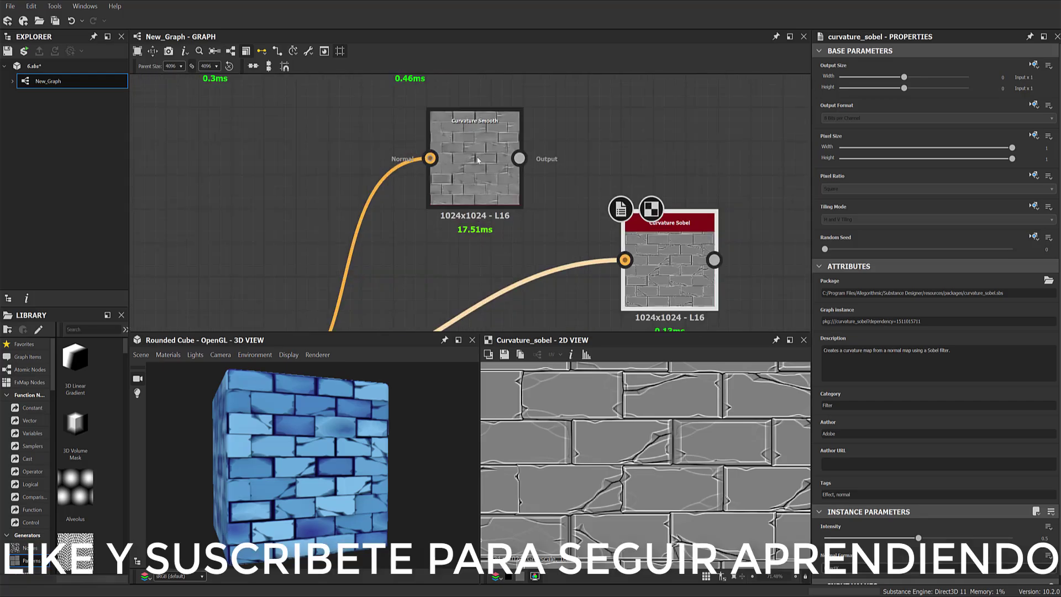
double_click(477, 155)
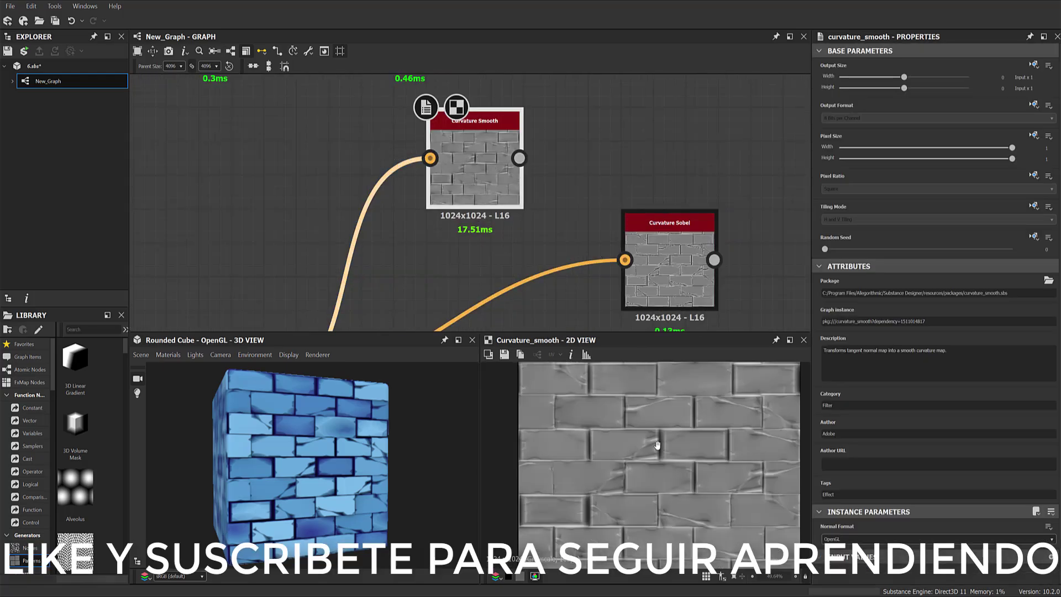
middle_drag(657, 445, 640, 443)
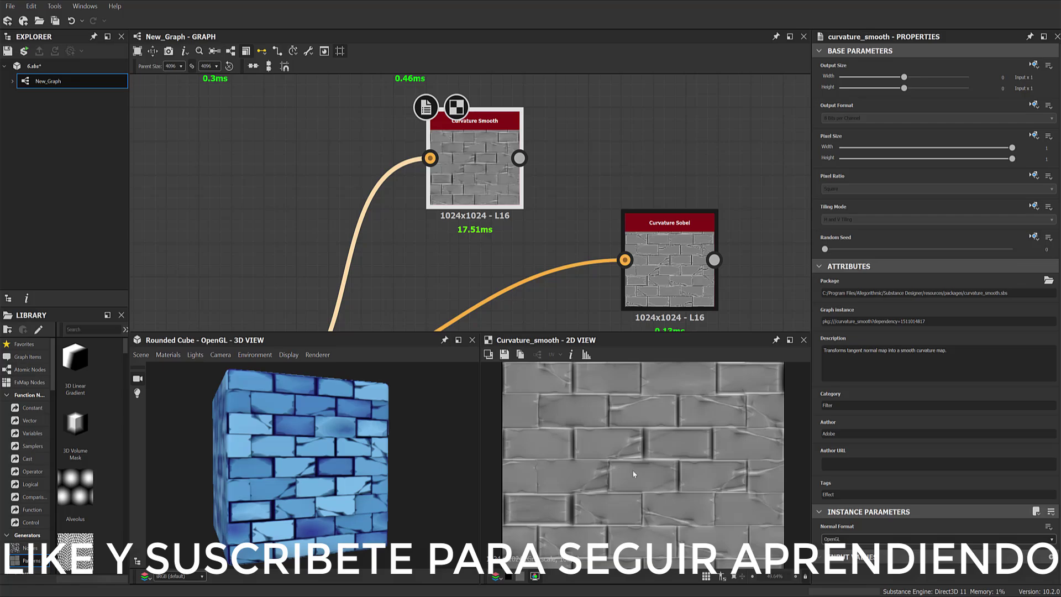
Toggle the Normal node's Normal Format between OpenGL and DirectX, ending on OpenGL.
key(f)
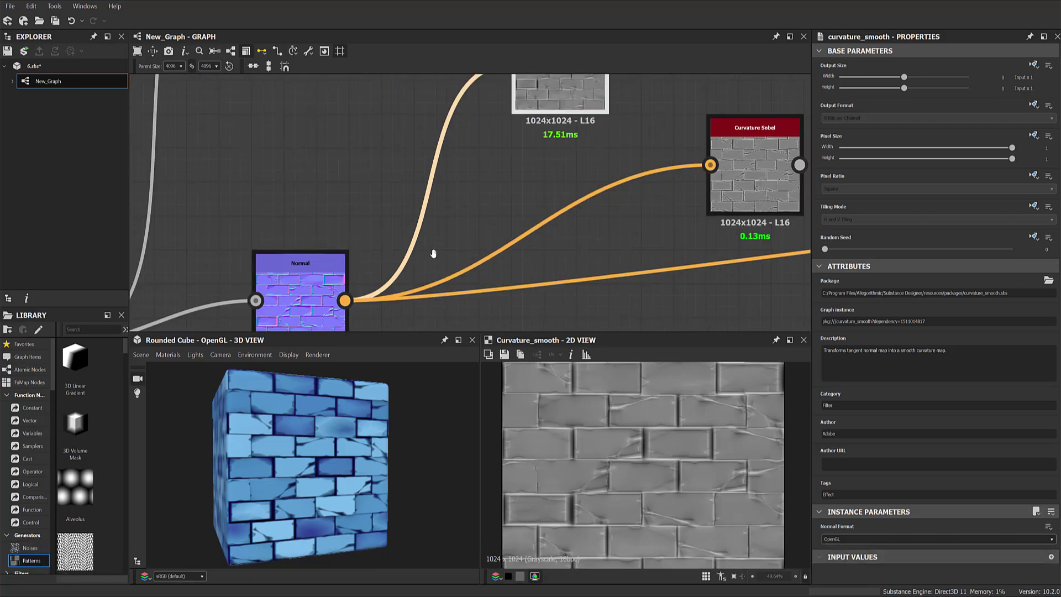
scroll(413, 255, up, 3)
double_click(414, 248)
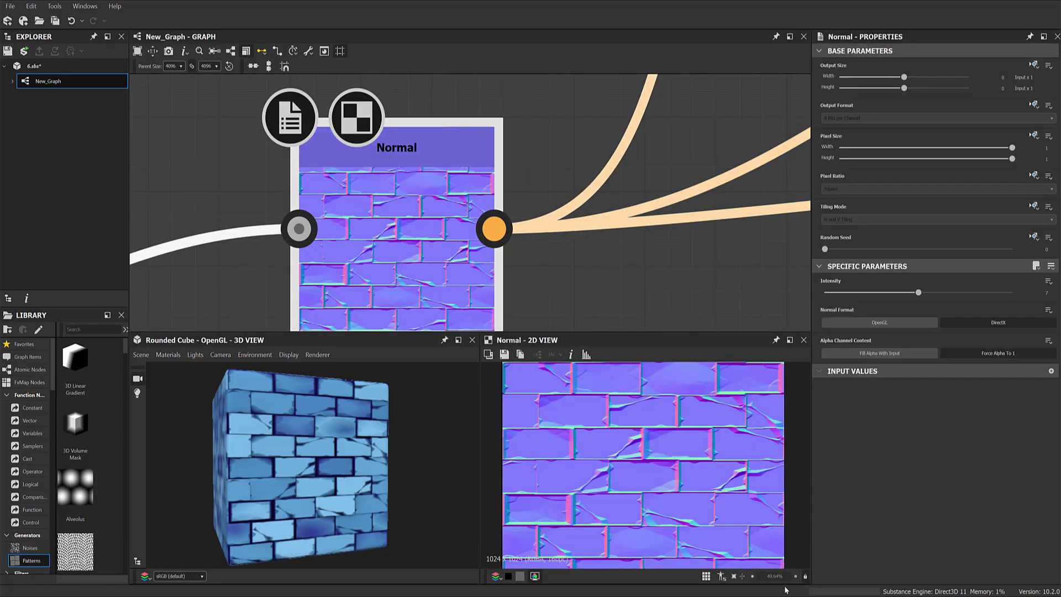
scroll(658, 467, up, 3)
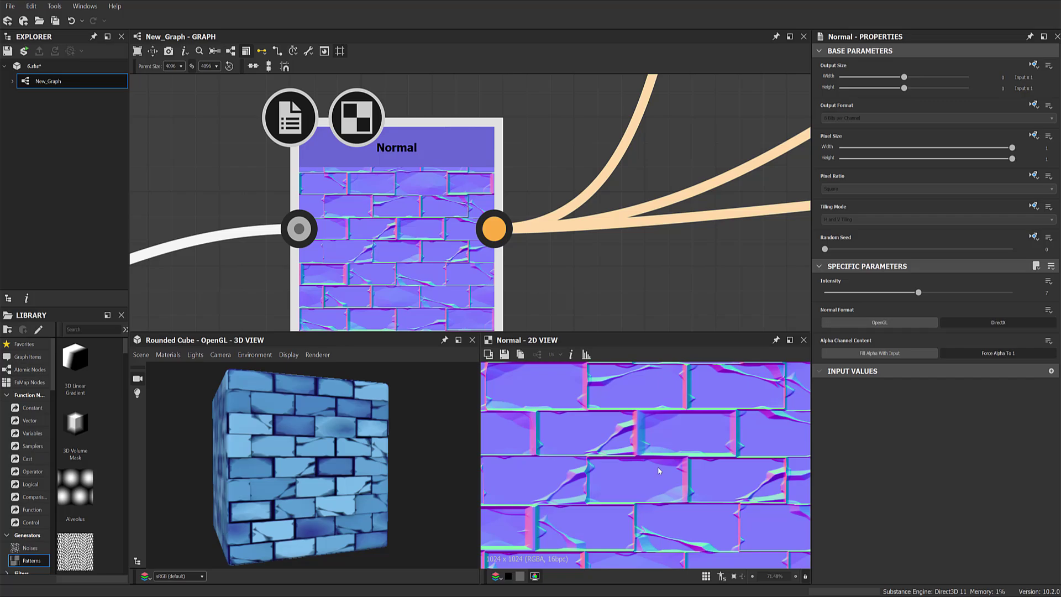
click(913, 324)
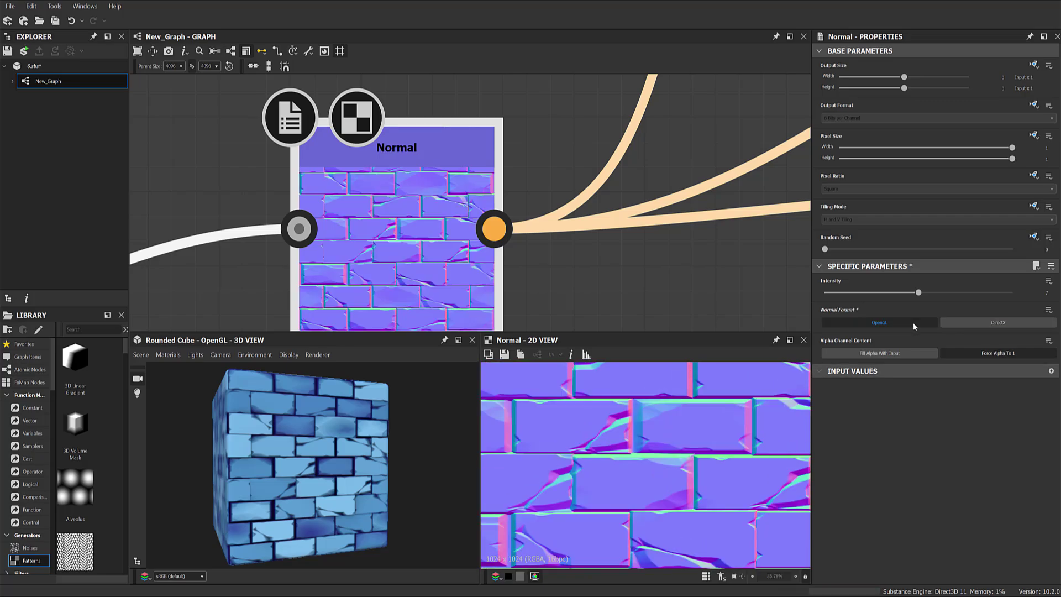
click(979, 322)
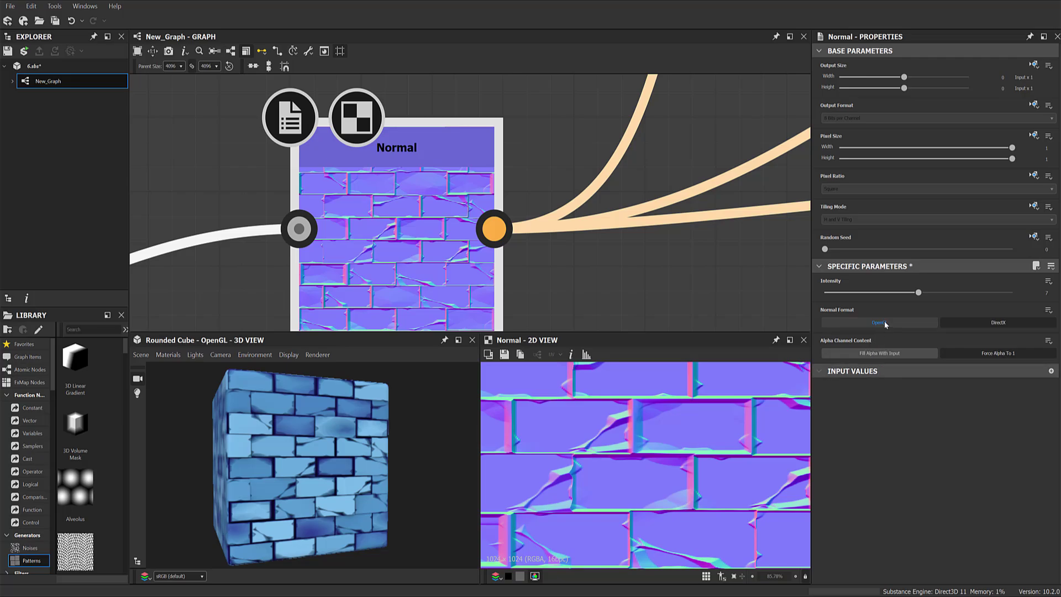
click(989, 322)
scroll(615, 220, down, 3)
Inspect the Curvature Smooth node and nudge it down, recentring the graph.
scroll(615, 219, down, 2)
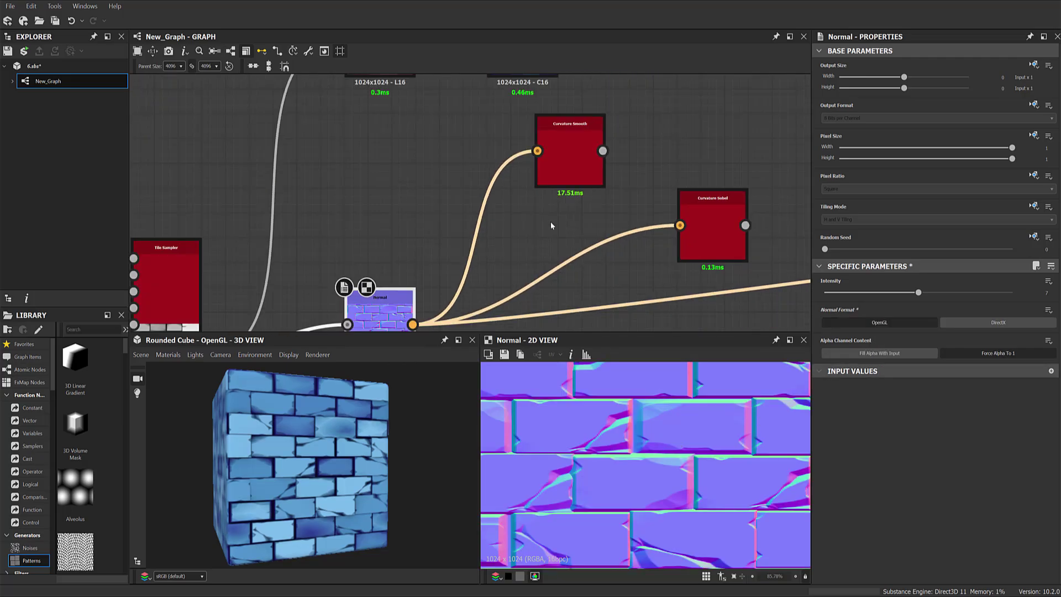
double_click(580, 176)
scroll(678, 429, up, 2)
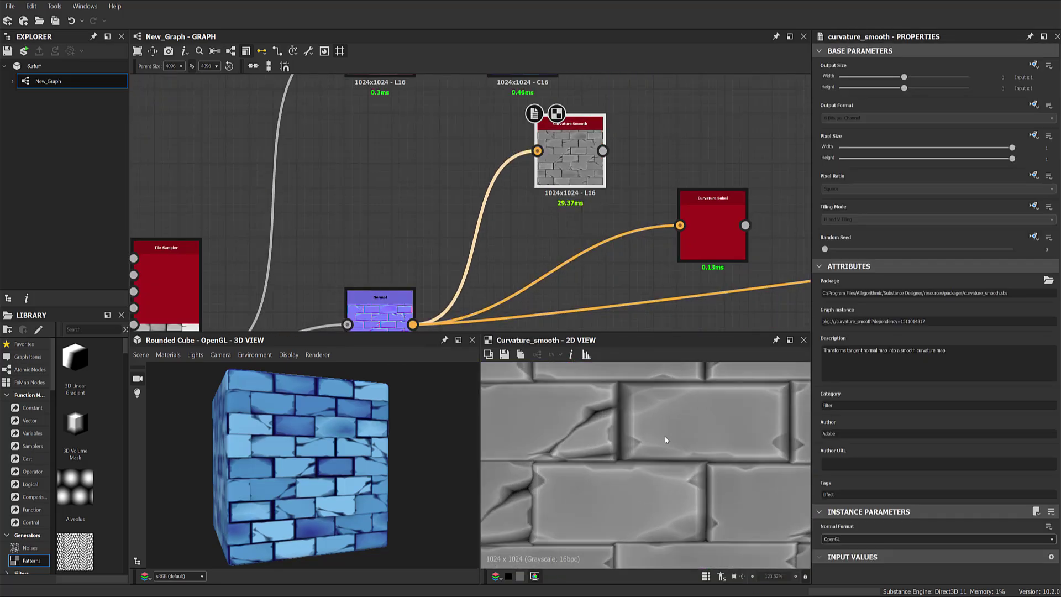
middle_drag(678, 430, 632, 433)
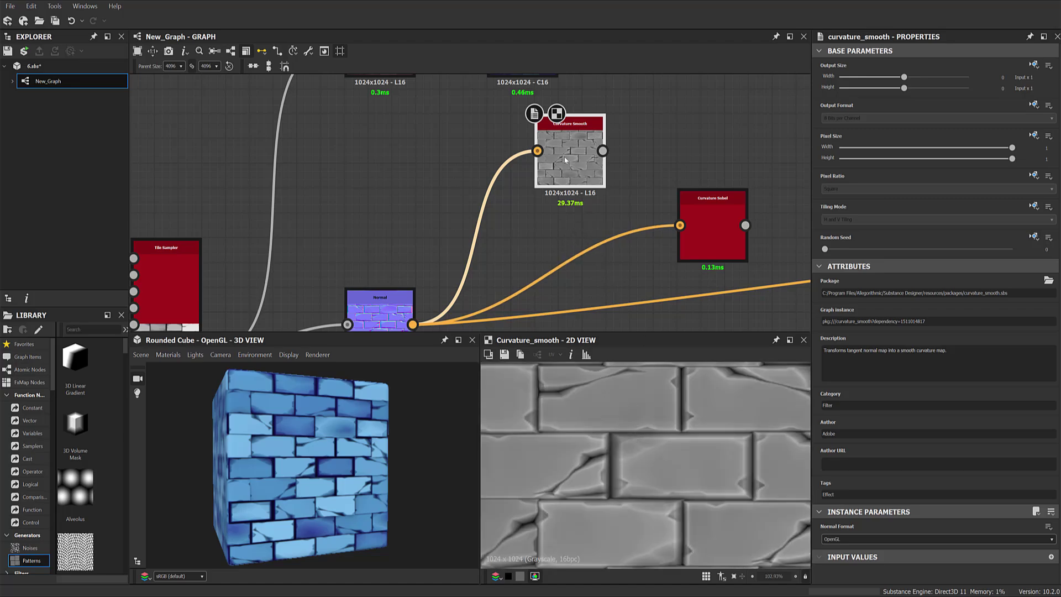
drag(565, 161, 564, 185)
middle_drag(462, 282, 504, 221)
middle_drag(643, 115, 609, 147)
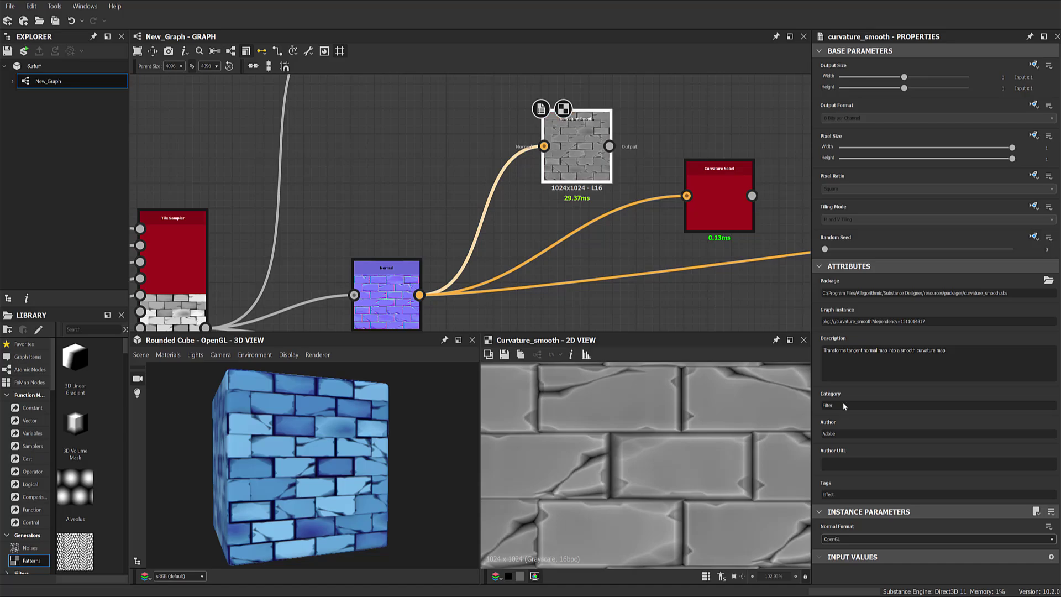
Switch Curvature Smooth's Normal Format to DirectX, then back to OpenGL, and inspect the curvature map.
click(851, 541)
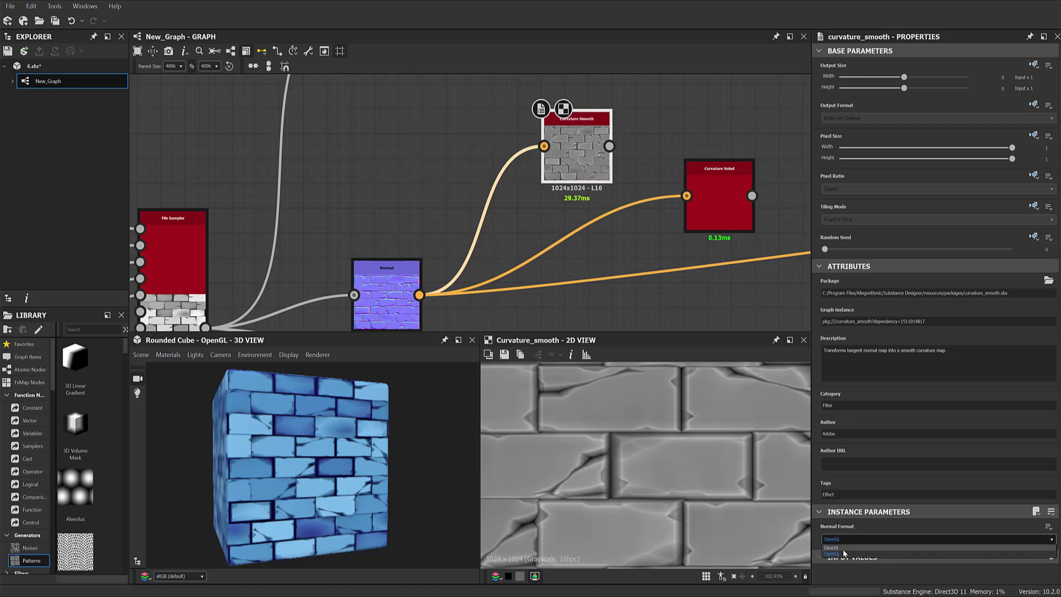
click(843, 549)
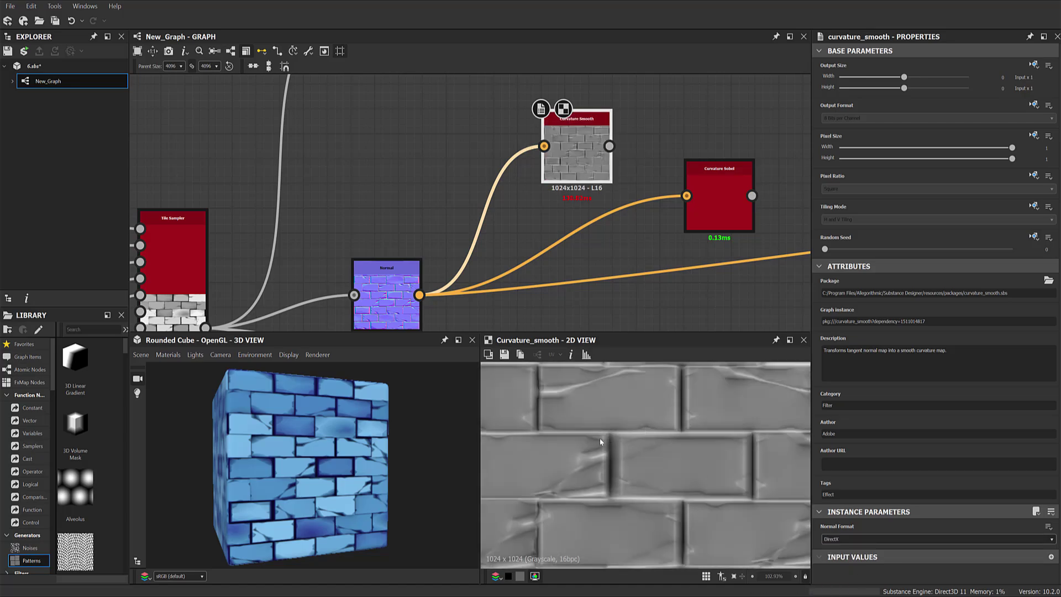
click(855, 538)
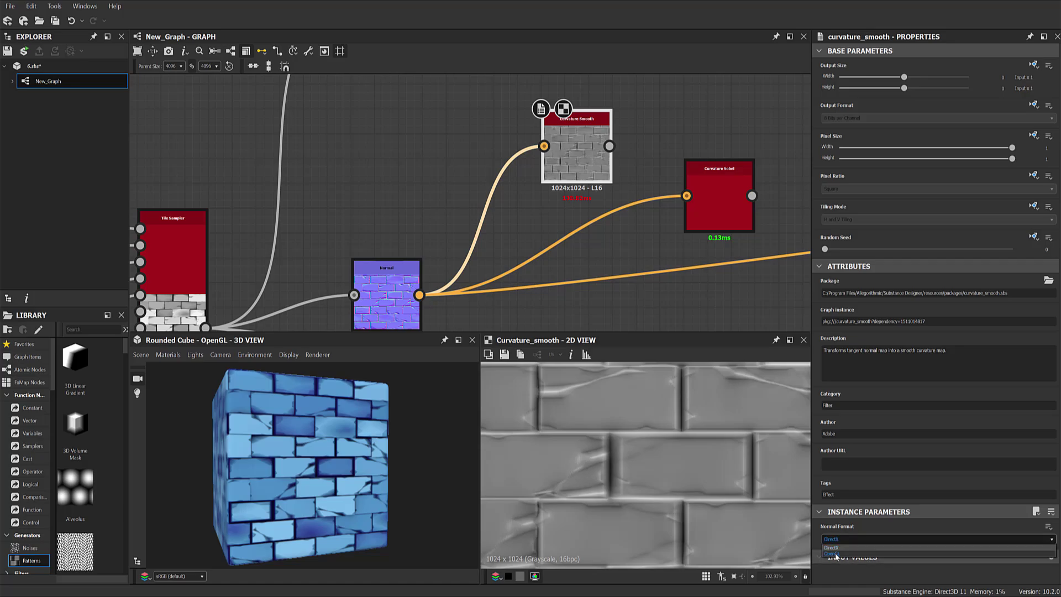
click(835, 554)
middle_drag(671, 445, 665, 465)
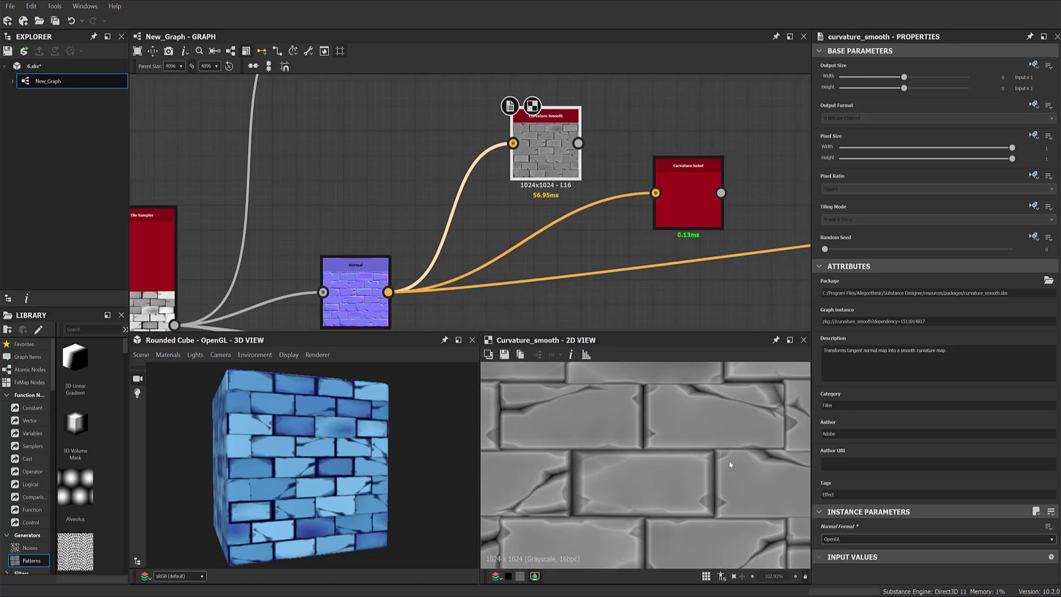
scroll(618, 476, down, 1)
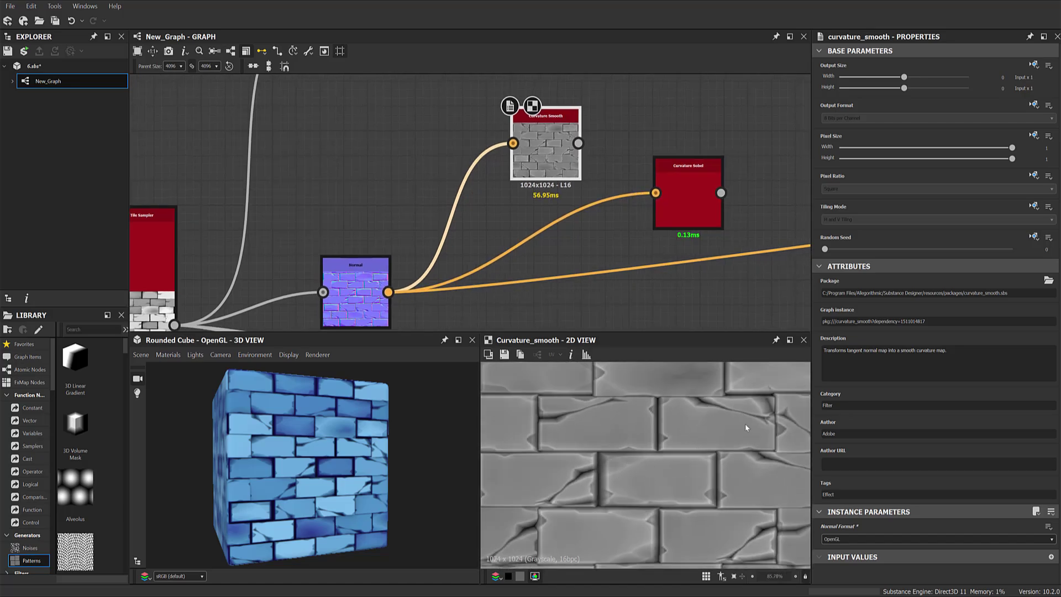
scroll(665, 510, up, 1)
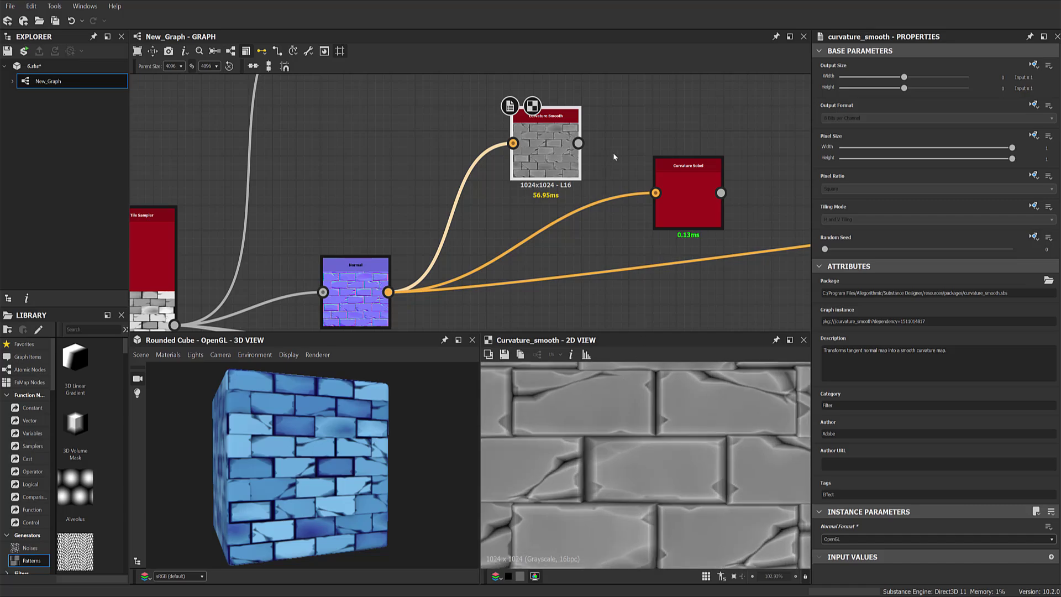
middle_drag(627, 515, 656, 486)
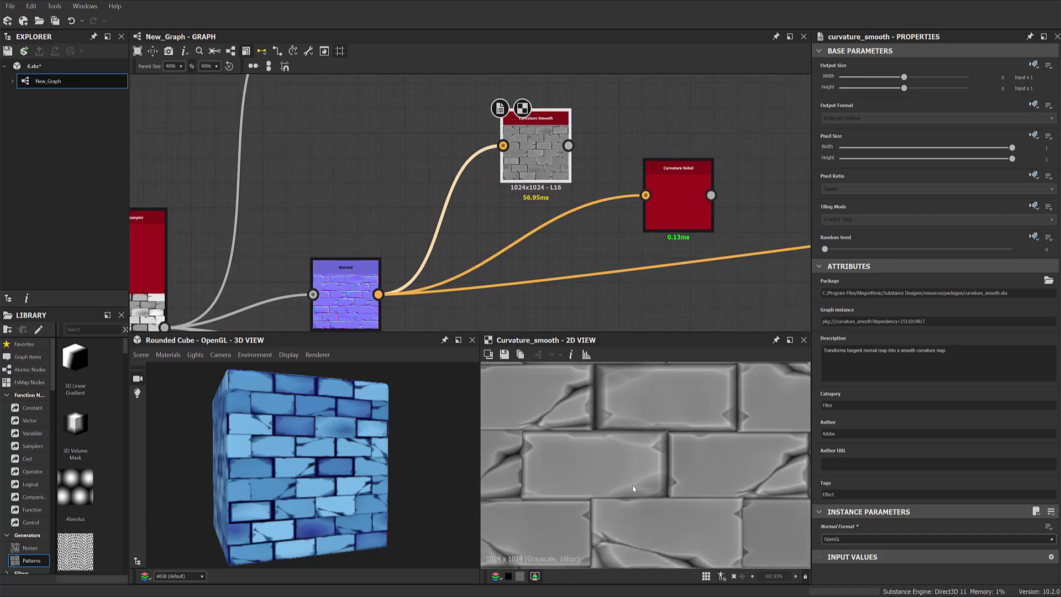
middle_drag(668, 148, 647, 211)
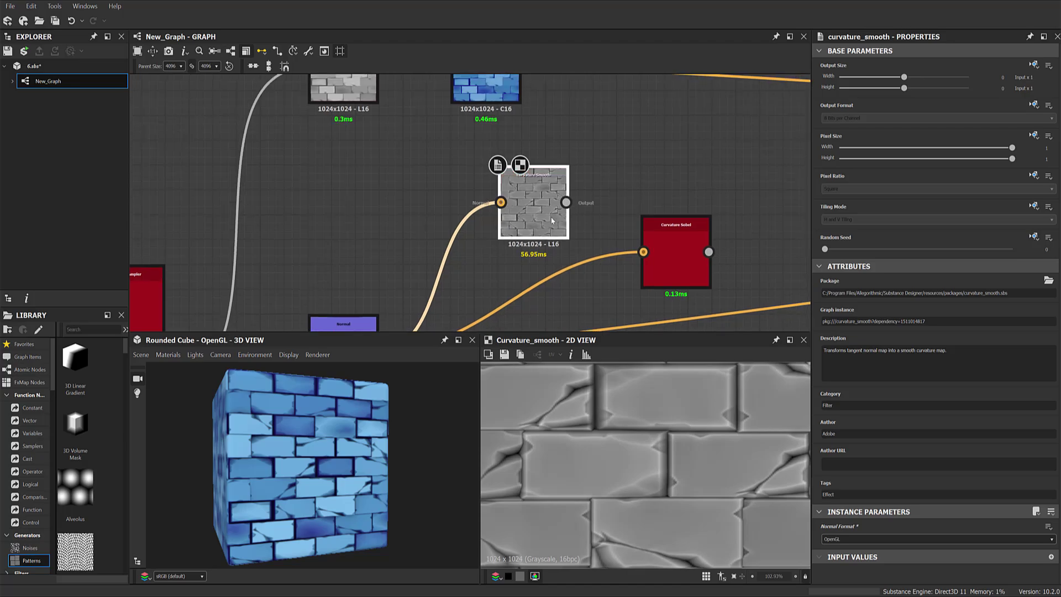
Add a Levels node after Curvature Smooth.
key(space)
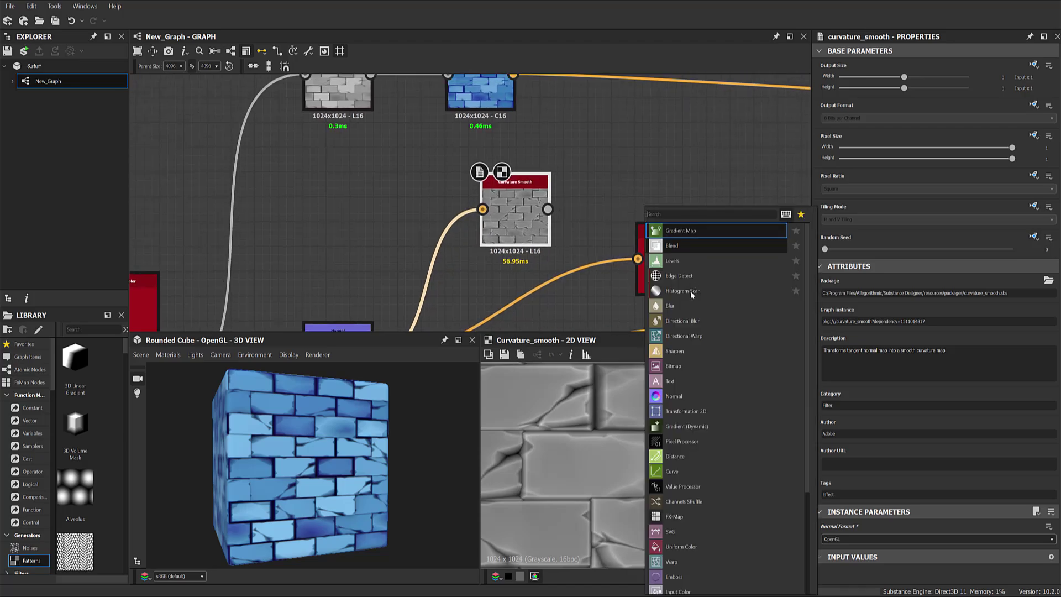
key(Escape)
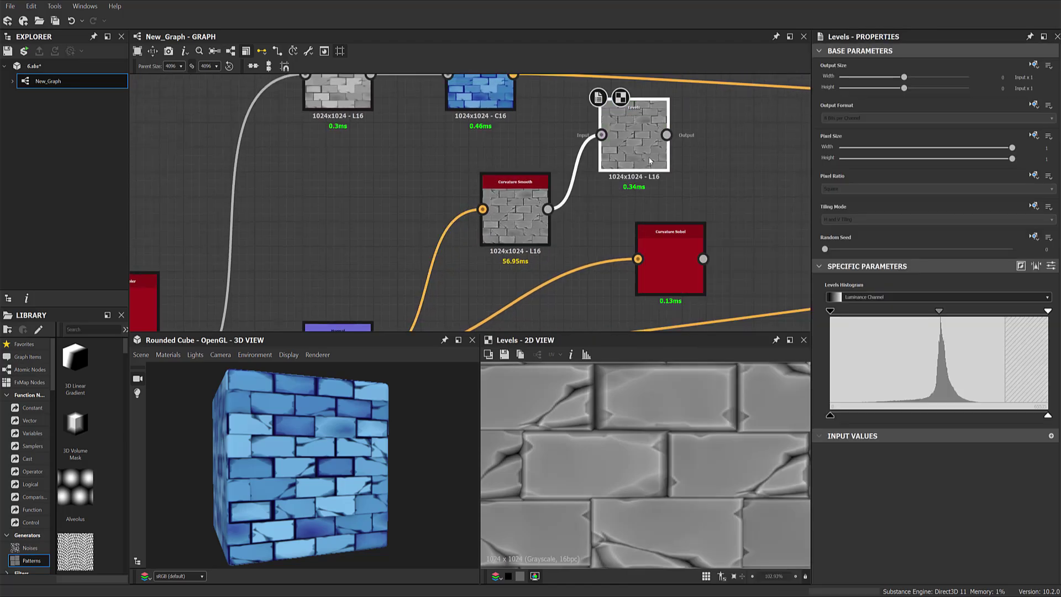
drag(630, 138, 632, 158)
middle_drag(654, 197, 587, 191)
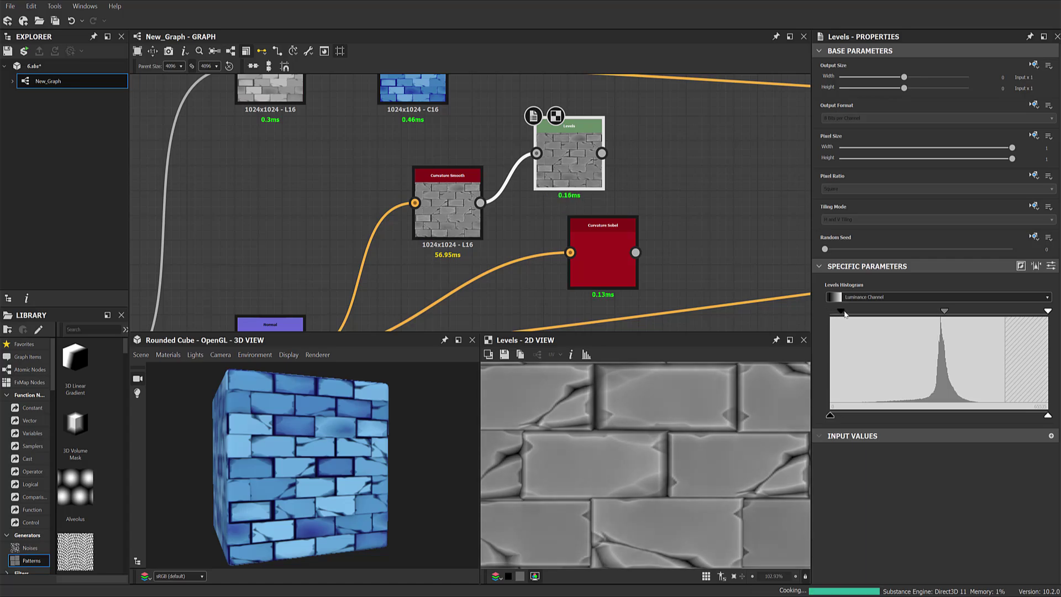
Raise the Levels black point and lower the white point to boost edge contrast.
drag(830, 311, 880, 308)
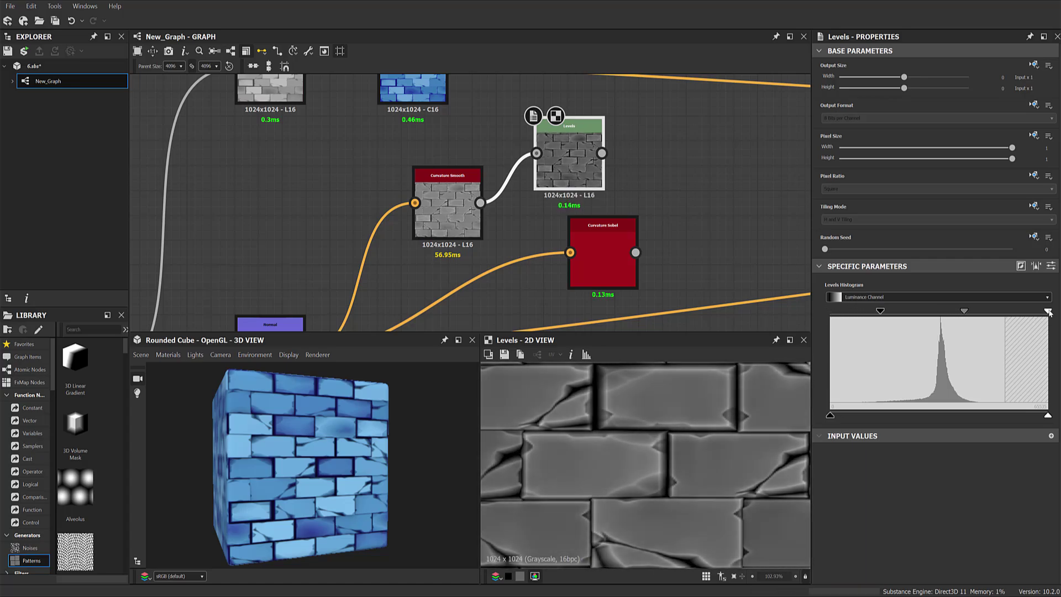
drag(1041, 312, 989, 312)
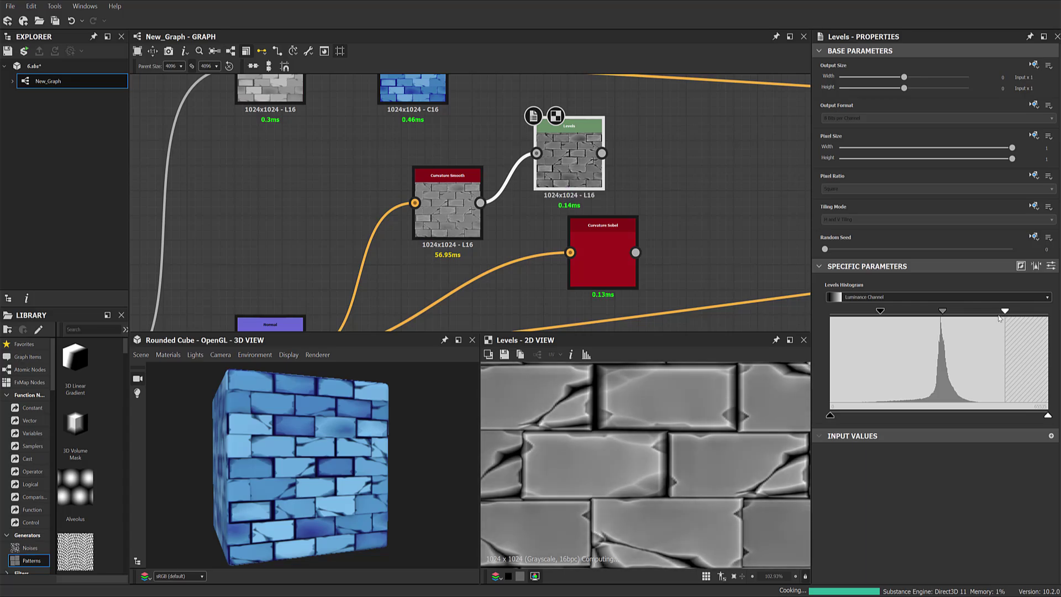
mouse_move(881, 311)
mouse_down()
mouse_move(918, 311)
mouse_move(909, 313)
mouse_up()
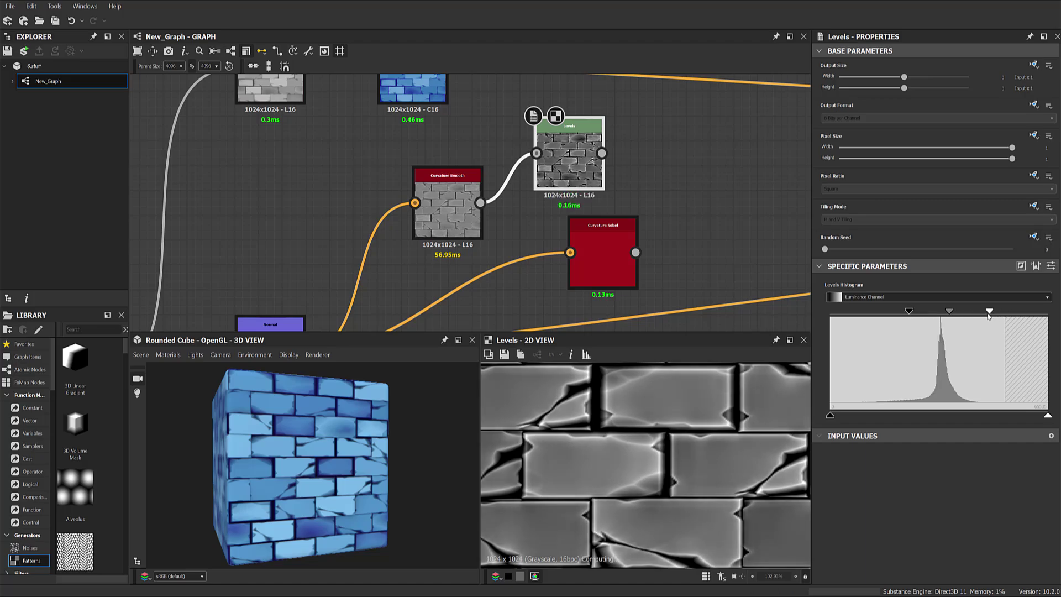
drag(994, 312, 977, 312)
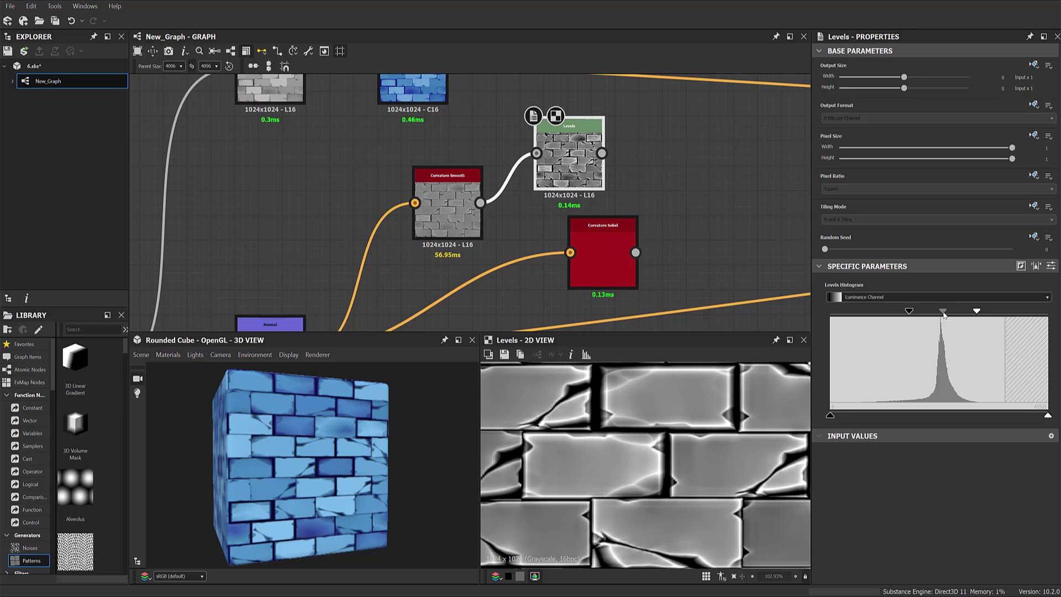
drag(944, 314, 911, 314)
drag(980, 311, 974, 313)
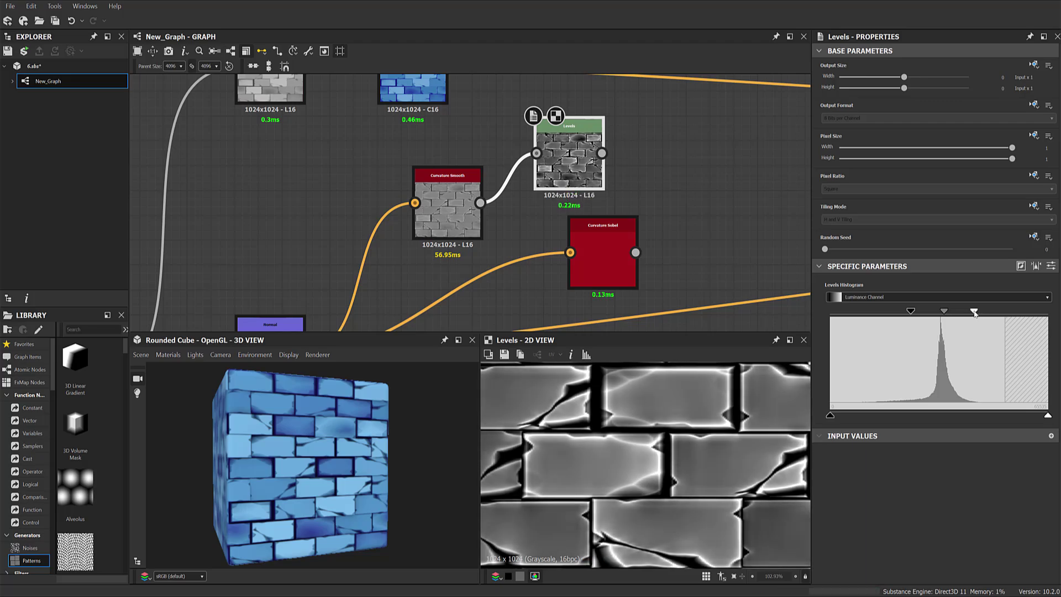
drag(944, 313, 946, 313)
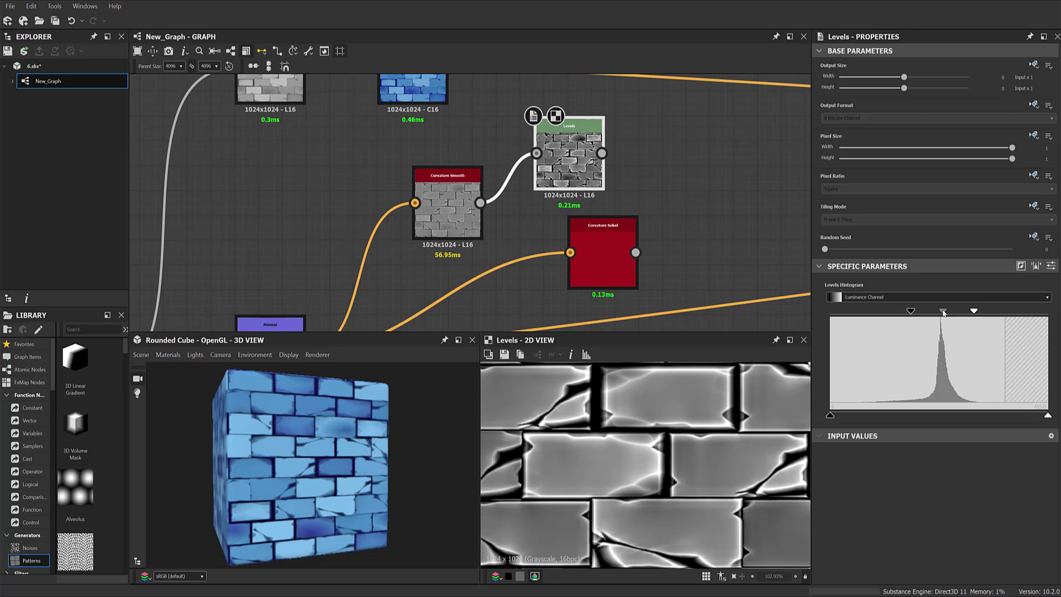
click(943, 313)
Soften the Levels contrast slightly by lowering the black point and raising the white point.
middle_drag(765, 189, 641, 207)
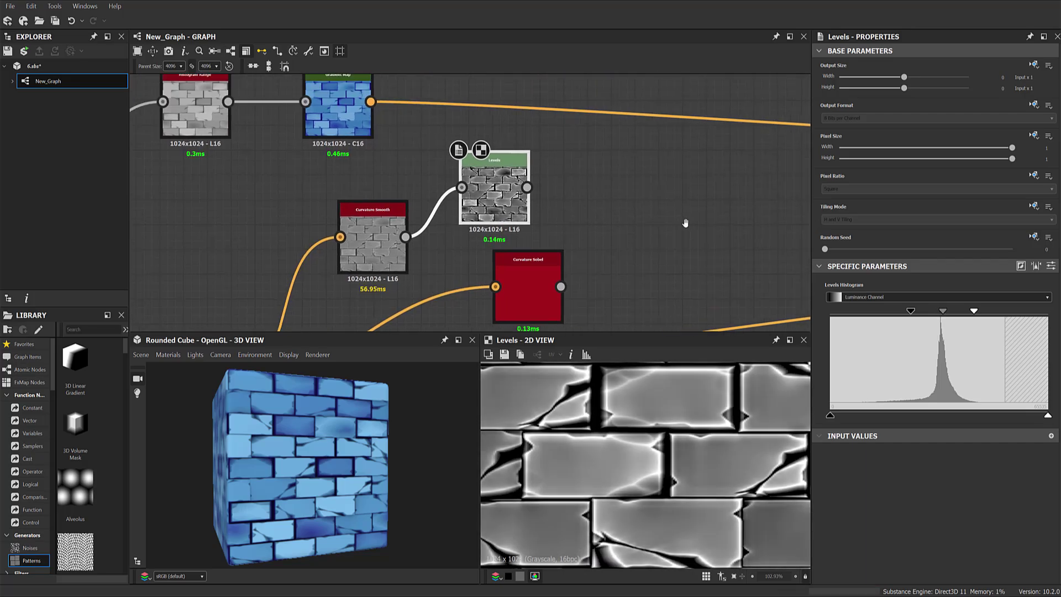
scroll(637, 469, up, 2)
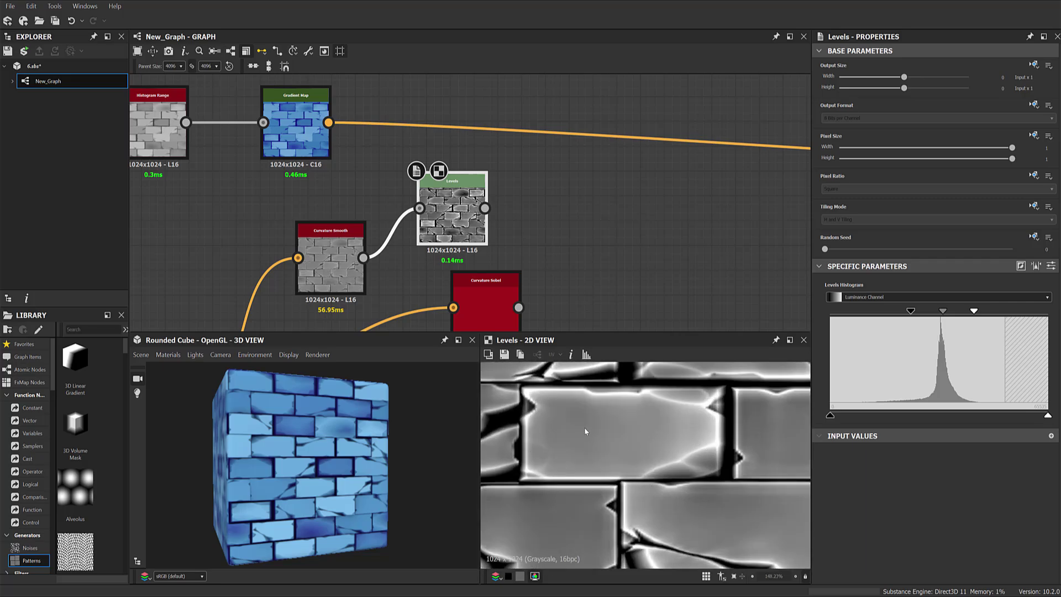
middle_drag(698, 437, 701, 445)
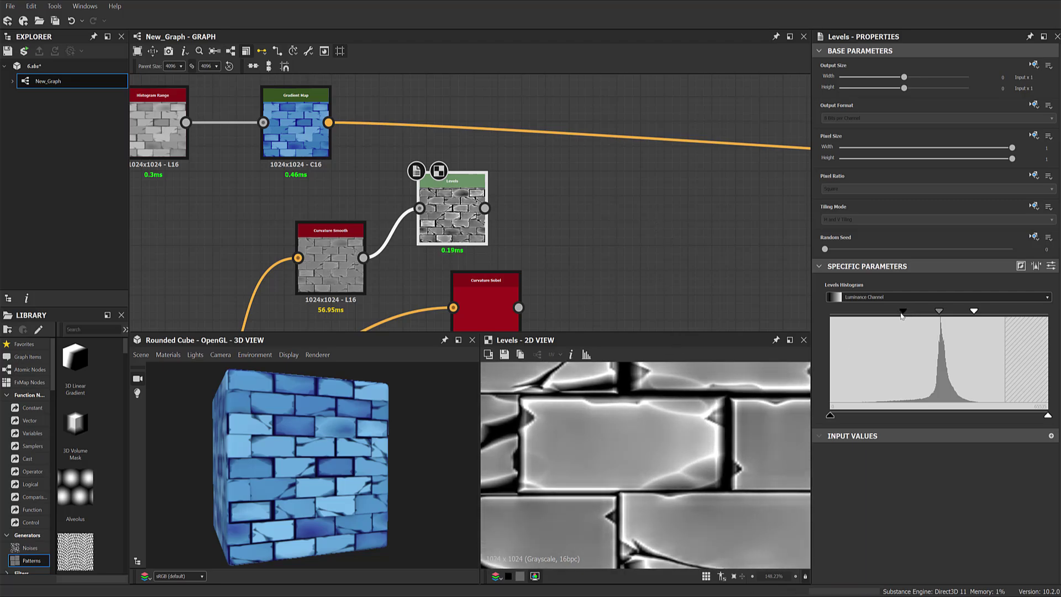
drag(911, 313, 891, 312)
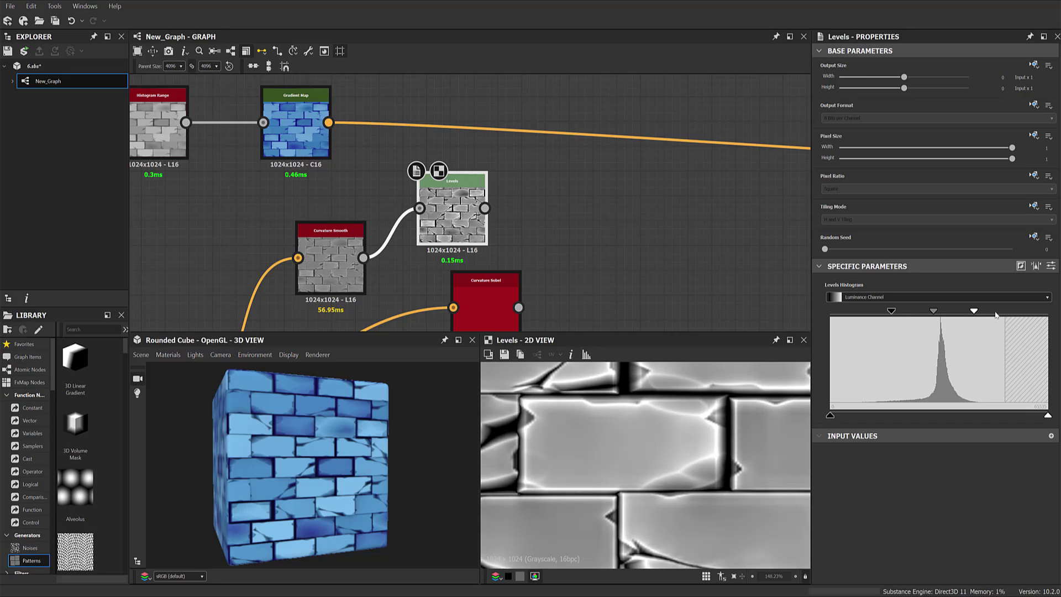
mouse_move(972, 313)
mouse_down()
mouse_move(999, 312)
mouse_move(983, 312)
mouse_up()
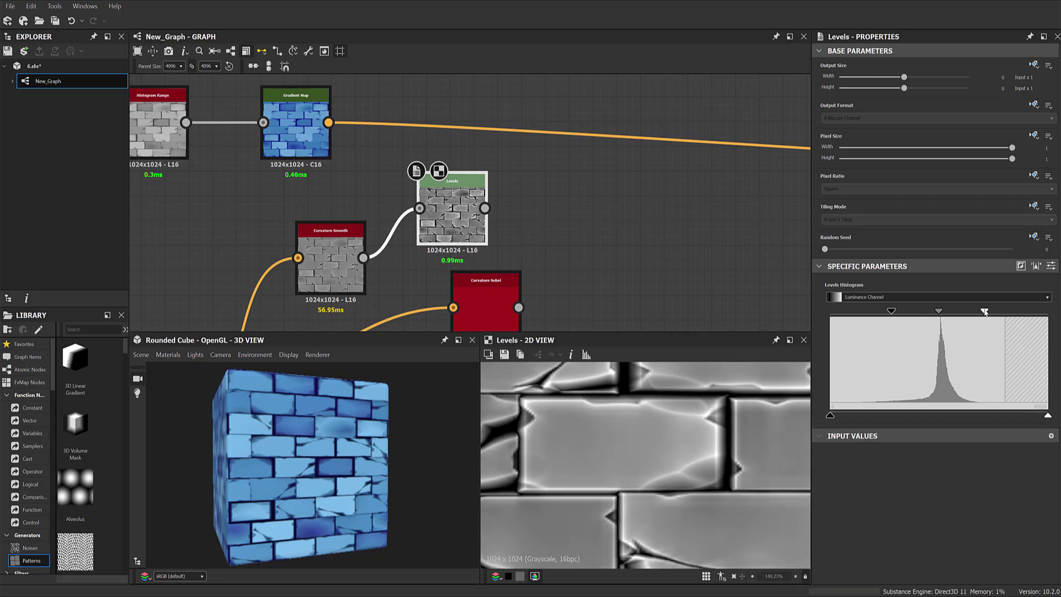
middle_drag(590, 257, 569, 308)
drag(574, 128, 551, 215)
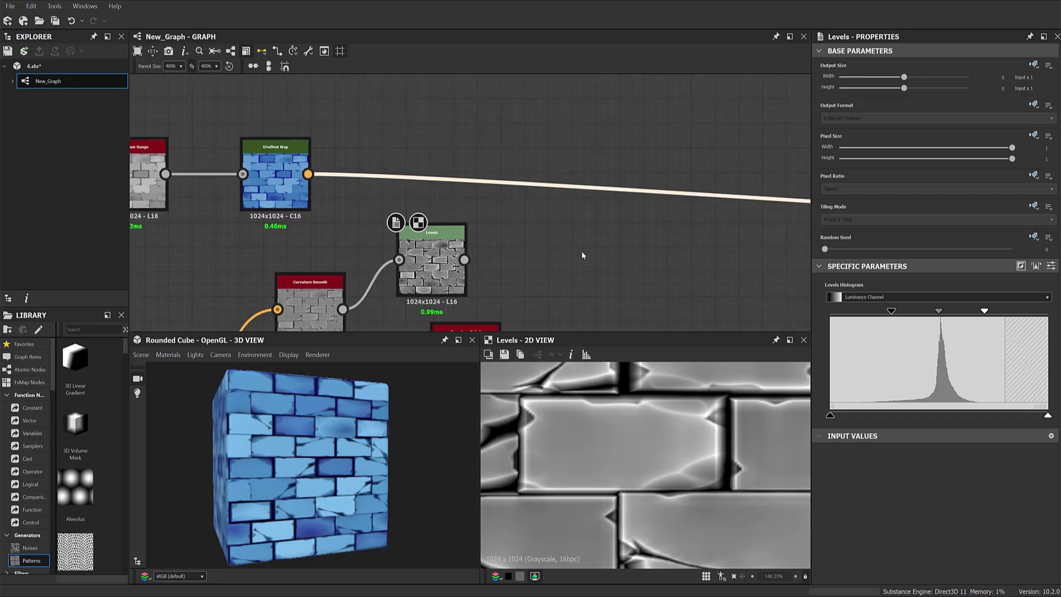
Insert a Blend node on the Gradient Map's output link and move it beside Gradient Map.
key(space)
click(627, 252)
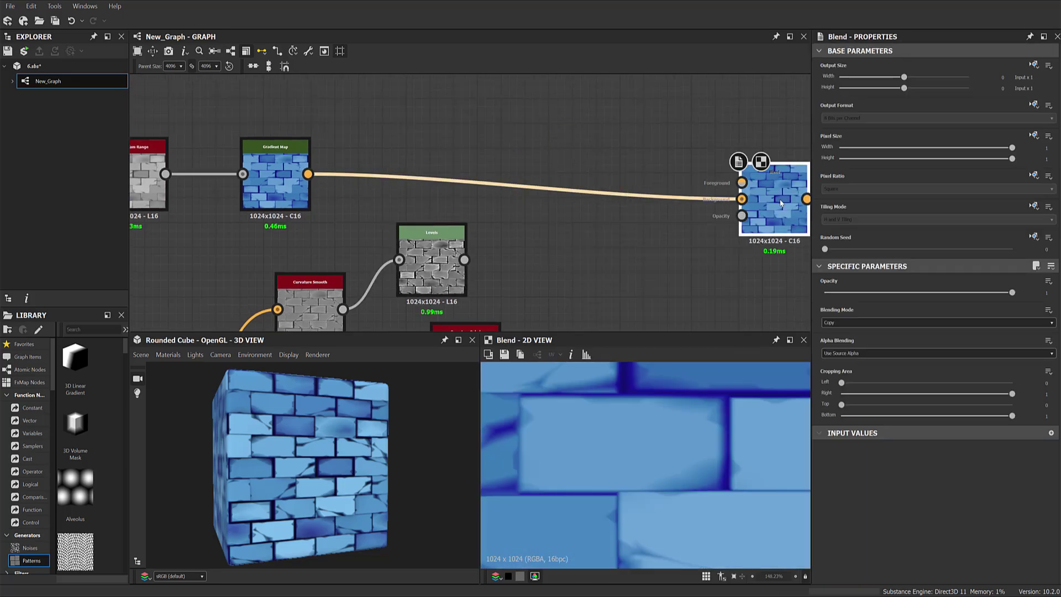
drag(771, 228, 583, 182)
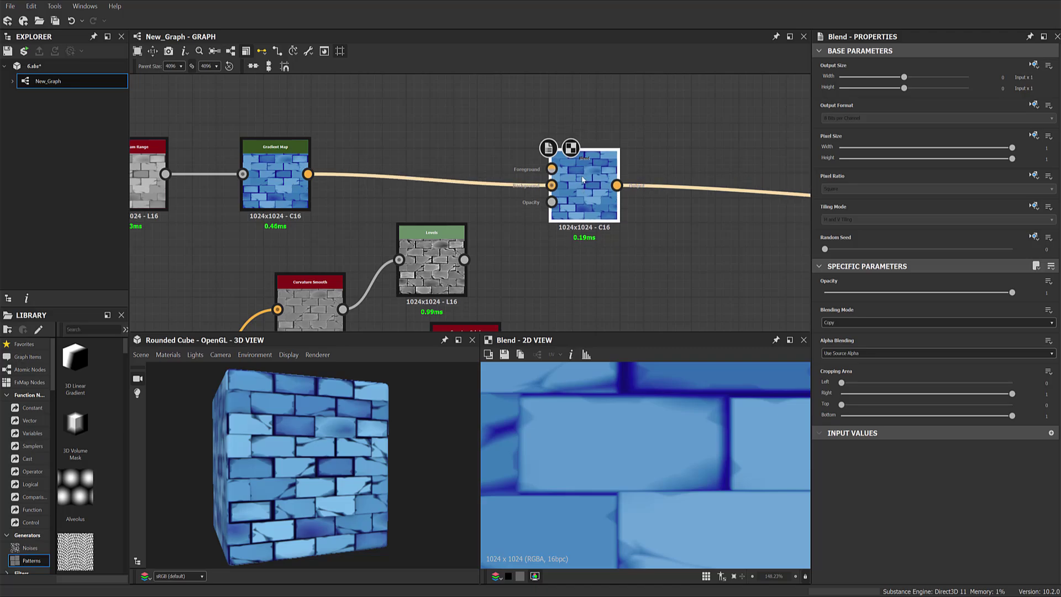
middle_drag(582, 179, 575, 72)
Tidy the top row, aligning the Blend and output nodes with their sources.
scroll(526, 236, down, 3)
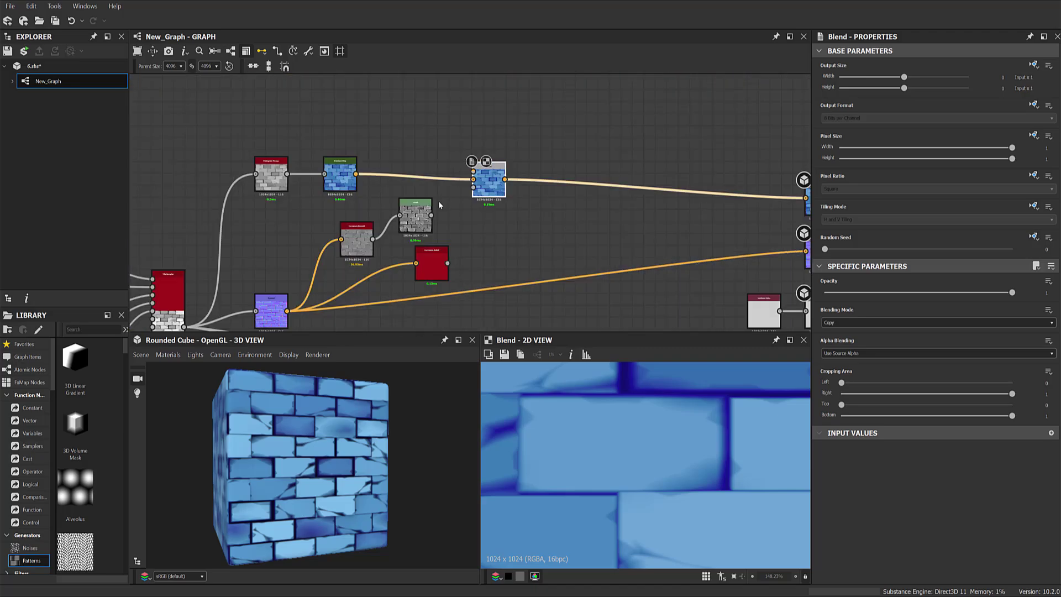
middle_drag(439, 205, 346, 212)
scroll(345, 212, down, 2)
middle_drag(226, 158, 337, 166)
mouse_move(274, 149)
mouse_down()
mouse_move(513, 195)
mouse_move(463, 167)
mouse_up()
drag(698, 215, 704, 168)
middle_drag(410, 215, 466, 193)
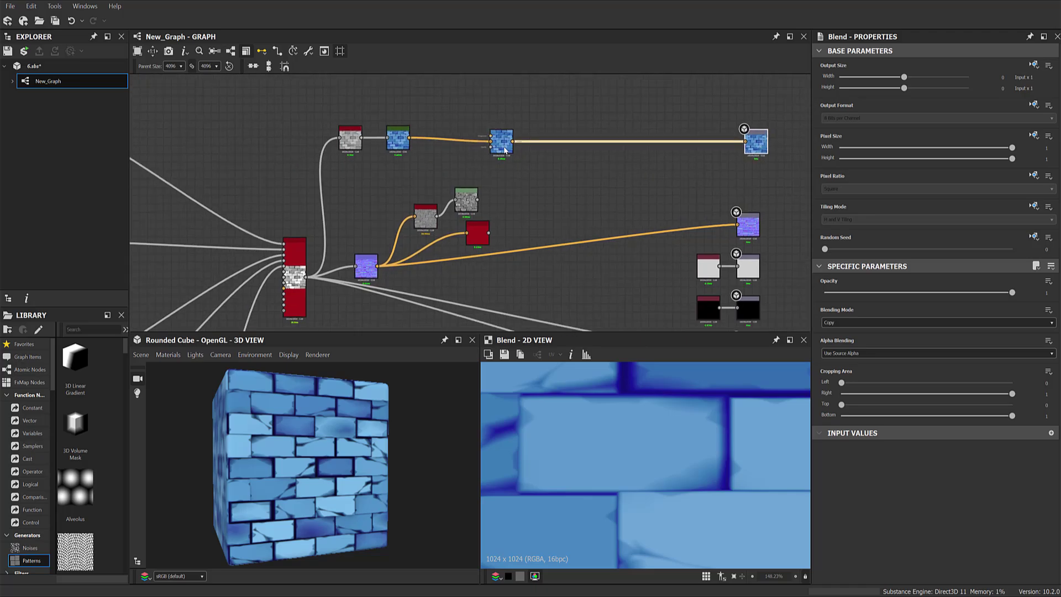
drag(504, 150, 511, 146)
scroll(480, 199, up, 1)
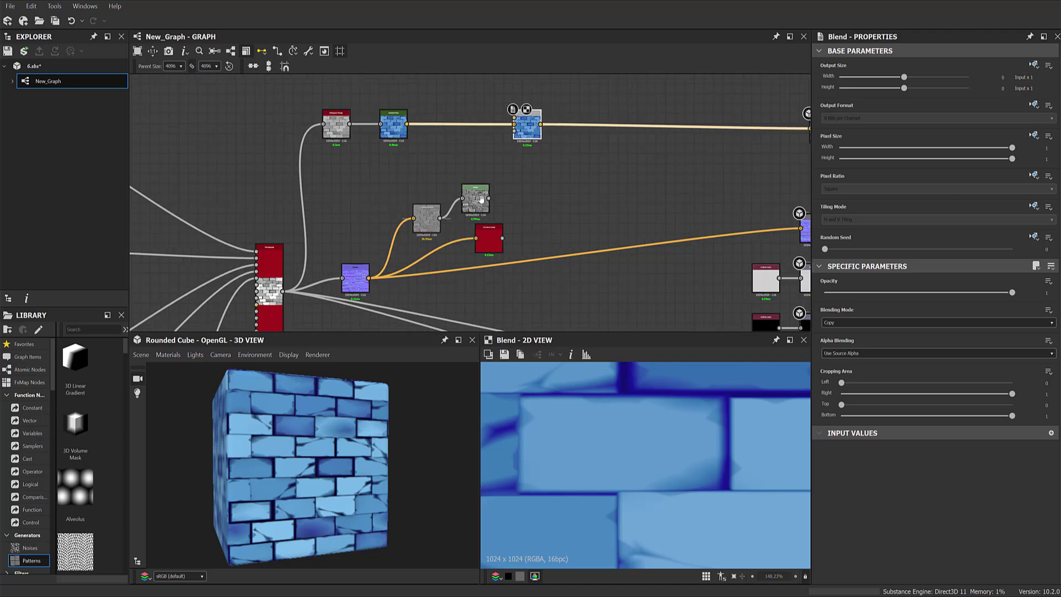
scroll(426, 164, up, 2)
Move Curvature Smooth and Levels up-left and centre the view on Levels.
mouse_move(426, 163)
mouse_down()
mouse_move(583, 224)
mouse_move(535, 184)
mouse_move(534, 161)
mouse_up()
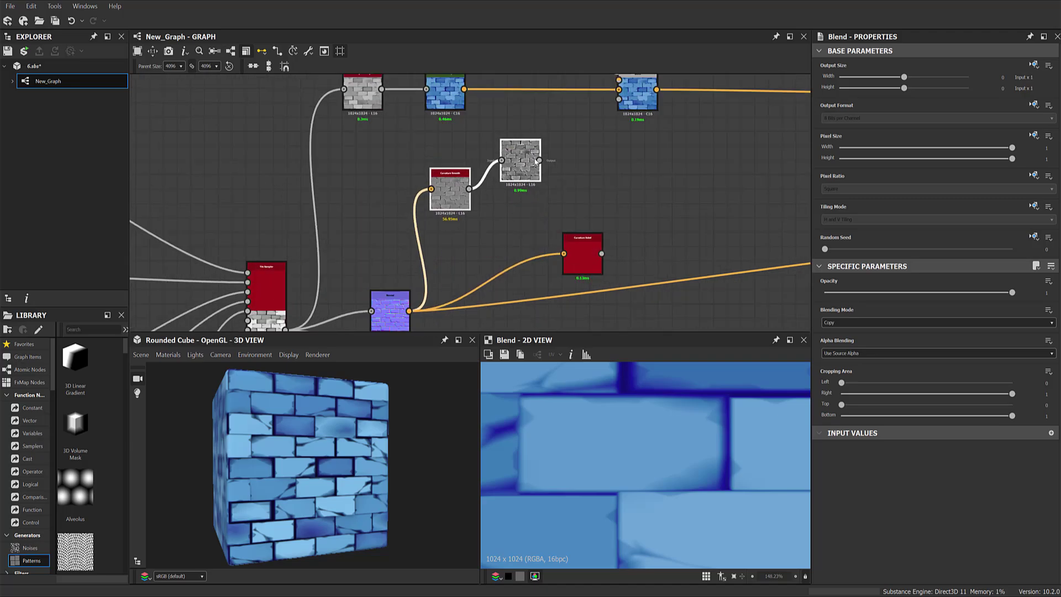
middle_drag(534, 160, 513, 200)
scroll(540, 201, up, 2)
scroll(540, 201, up, 3)
middle_drag(507, 288, 436, 264)
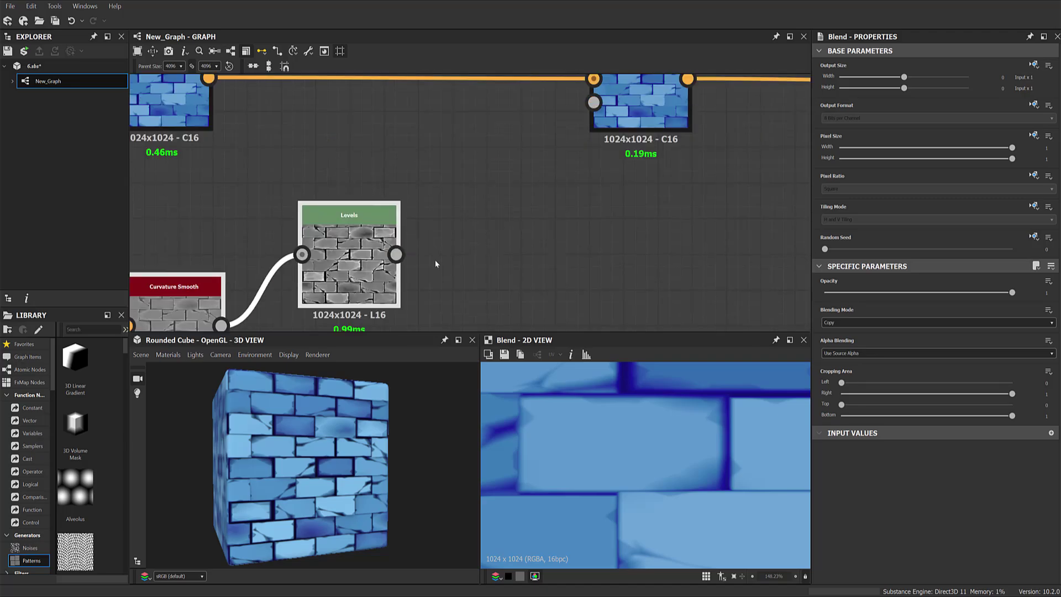
scroll(518, 159, down, 2)
middle_drag(518, 158, 502, 188)
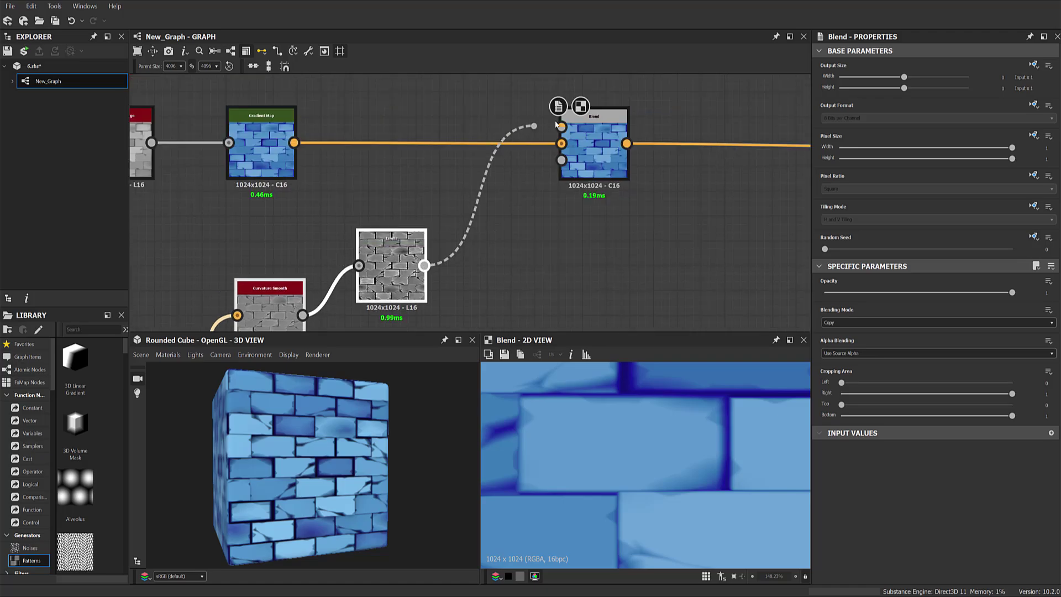
Connect the Levels output to the Blend node's Foreground input.
drag(556, 123, 561, 126)
middle_drag(764, 136, 804, 130)
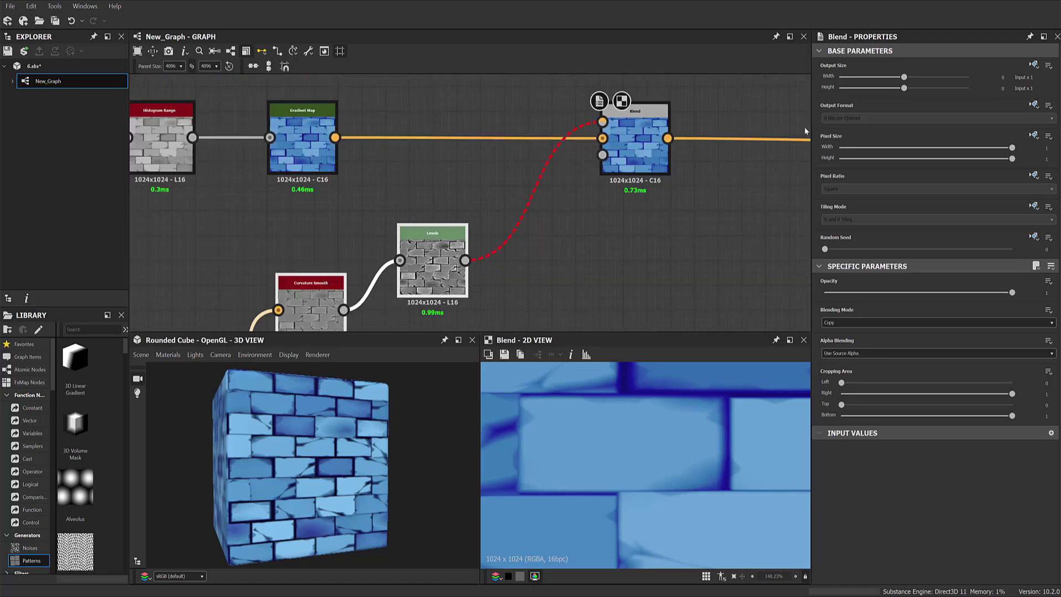
middle_drag(542, 257, 558, 252)
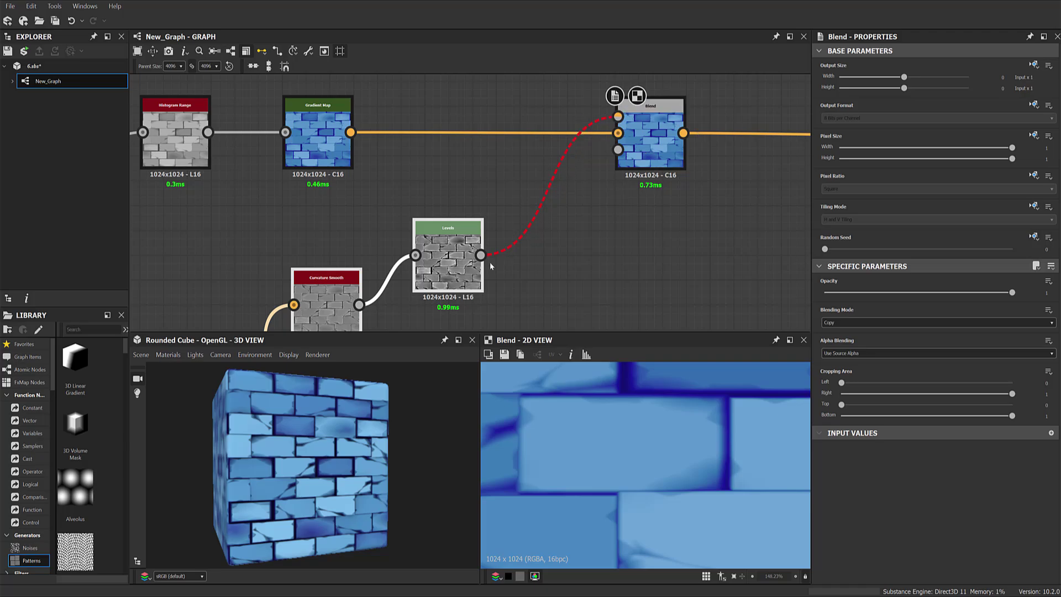
middle_drag(440, 276, 537, 163)
scroll(406, 279, down, 3)
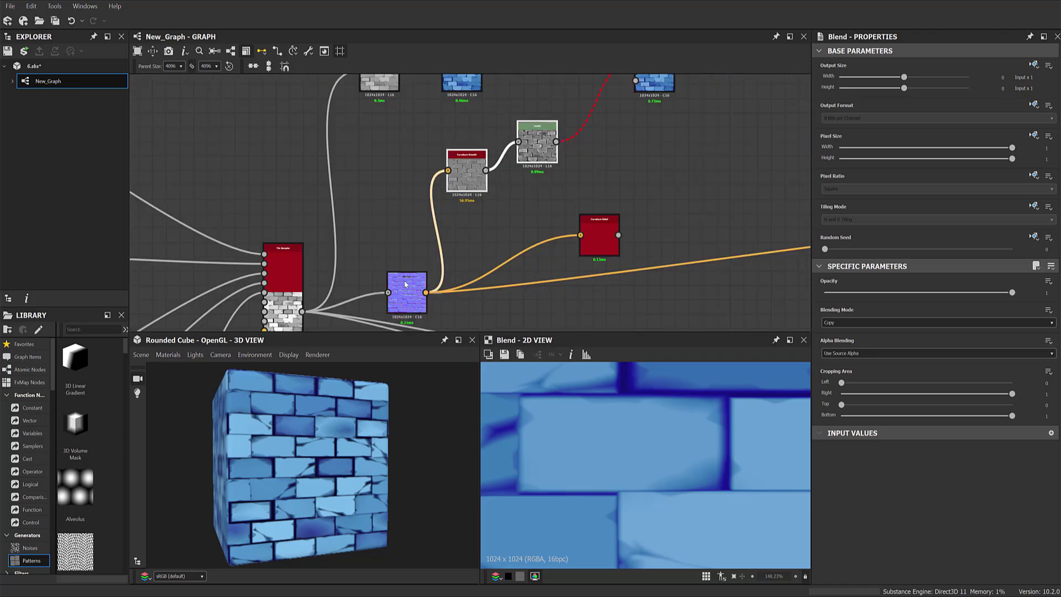
scroll(424, 224, up, 1)
scroll(424, 224, up, 2)
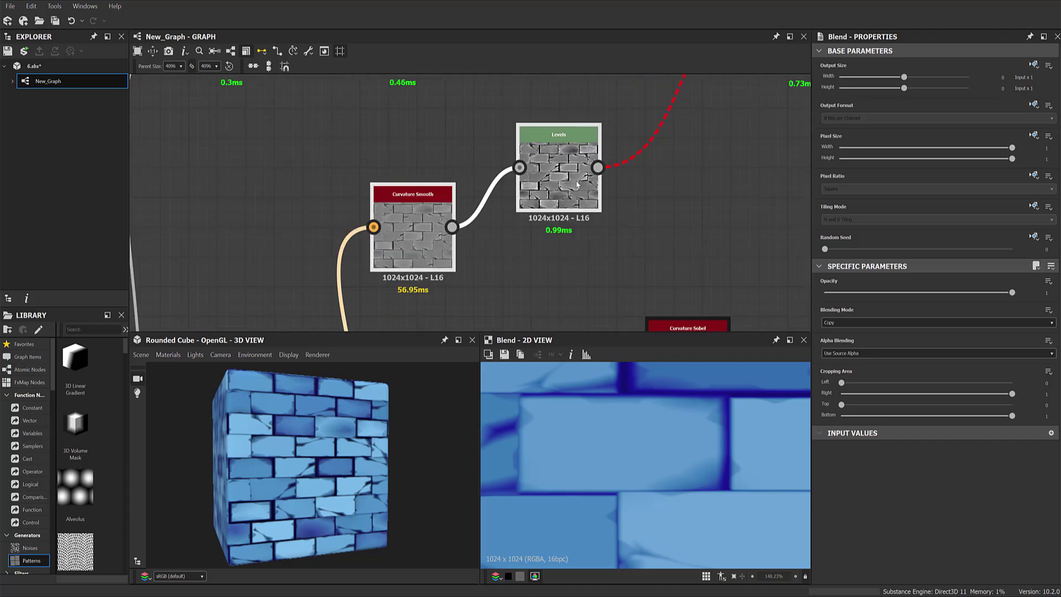
scroll(578, 185, down, 2)
Move the Levels node next to Curvature Smooth.
mouse_move(475, 303)
middle_down()
mouse_move(503, 175)
mouse_move(420, 292)
middle_up()
scroll(631, 117, down, 1)
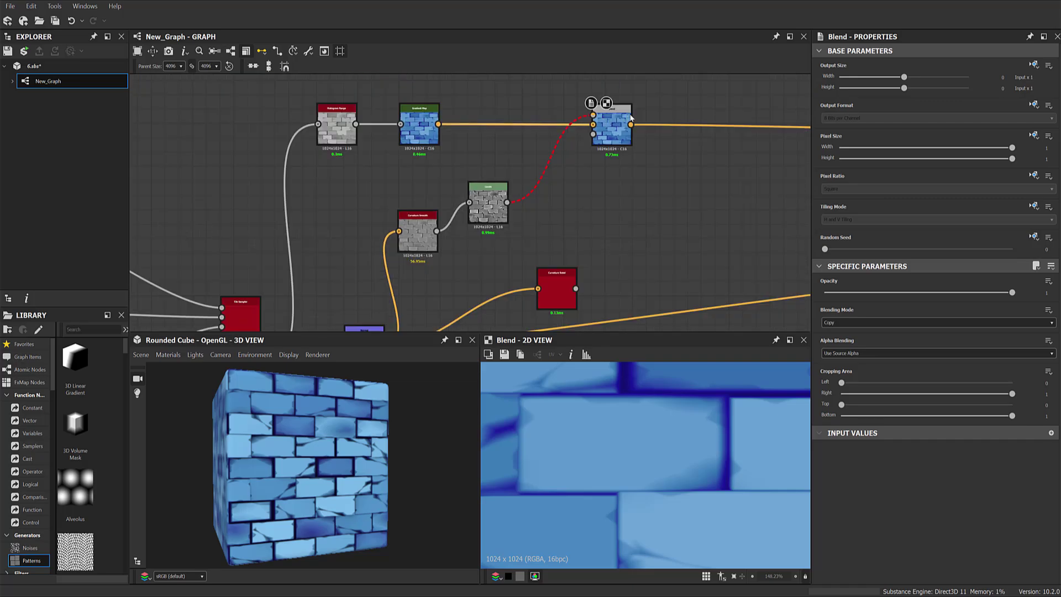
scroll(607, 129, up, 2)
scroll(607, 129, down, 1)
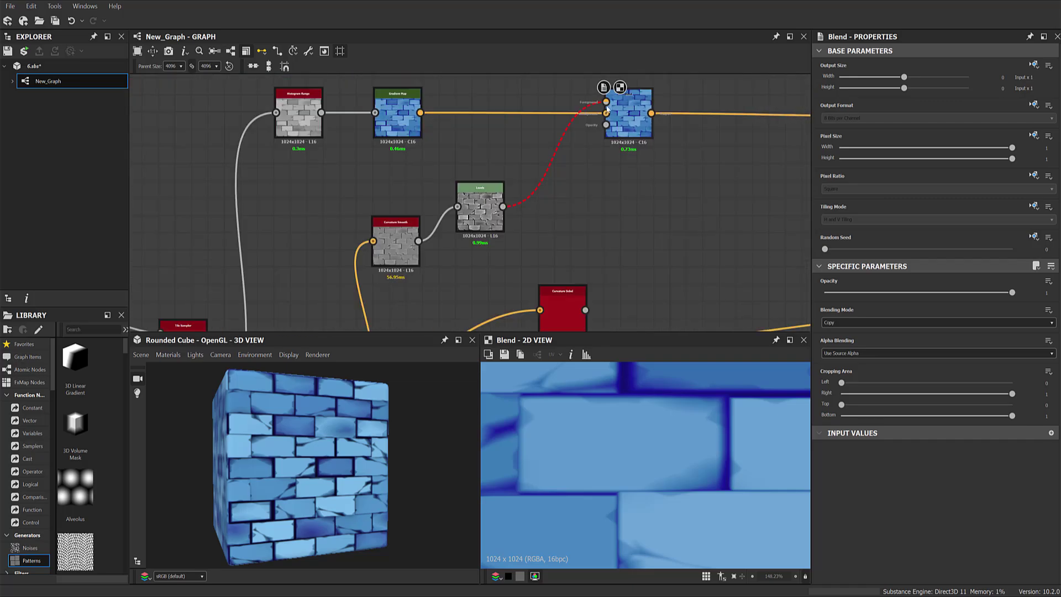
drag(466, 228, 475, 243)
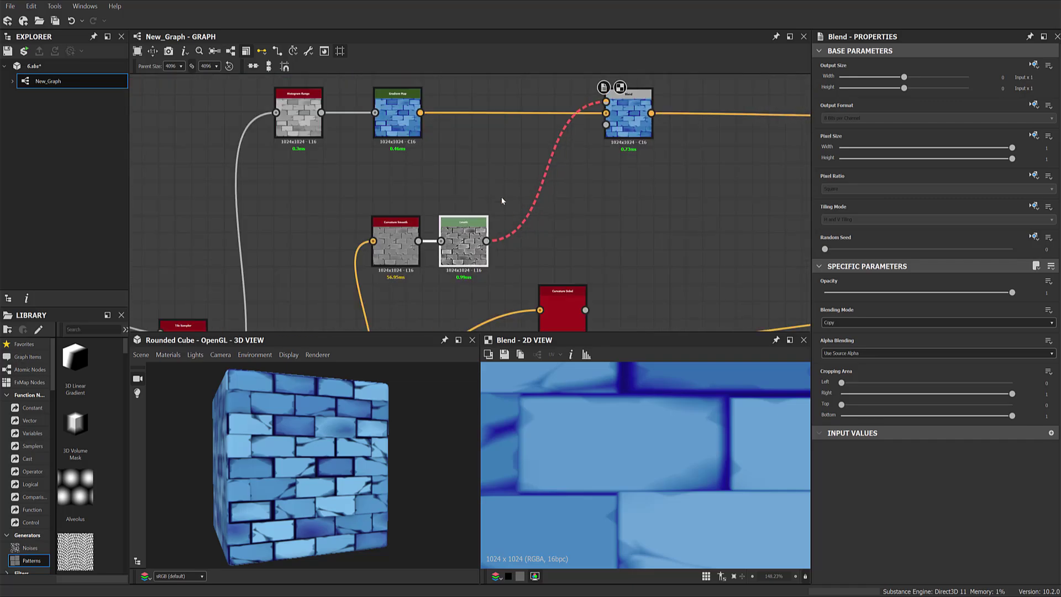
Add a Gradient Map node after Levels.
key(space)
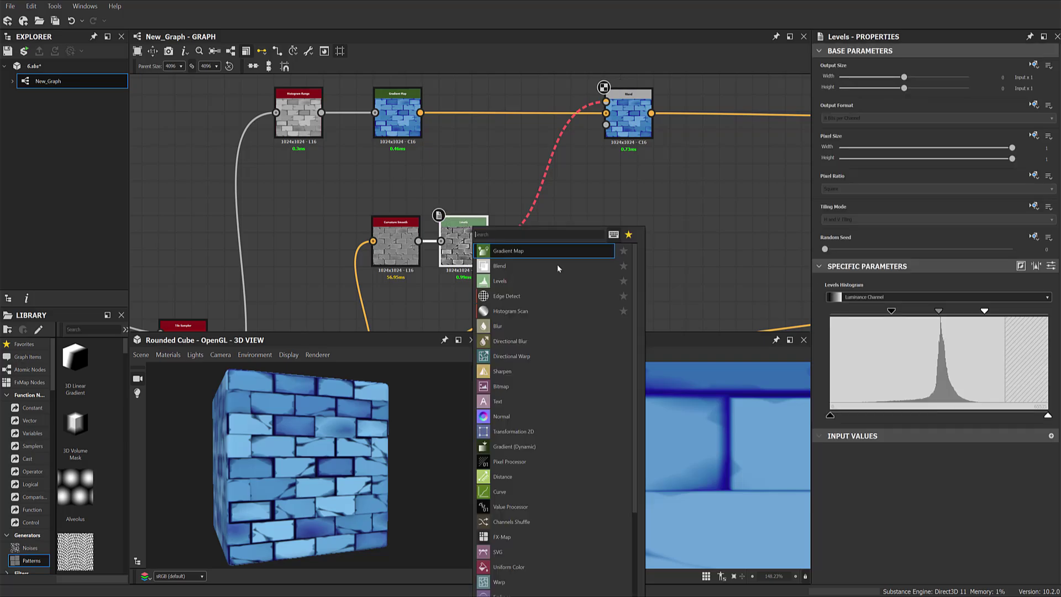
click(545, 246)
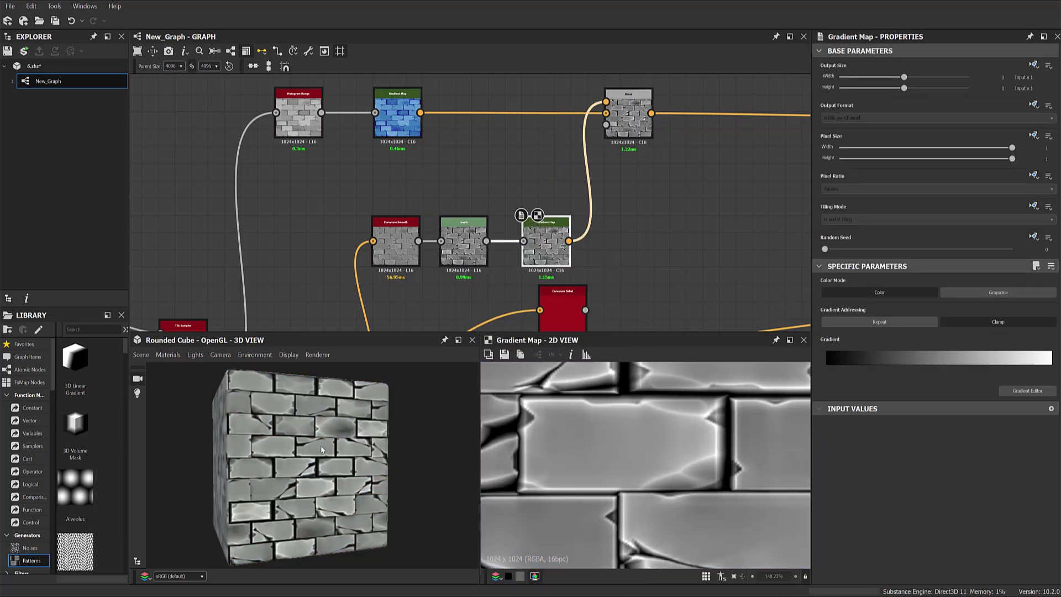
scroll(591, 221, up, 5)
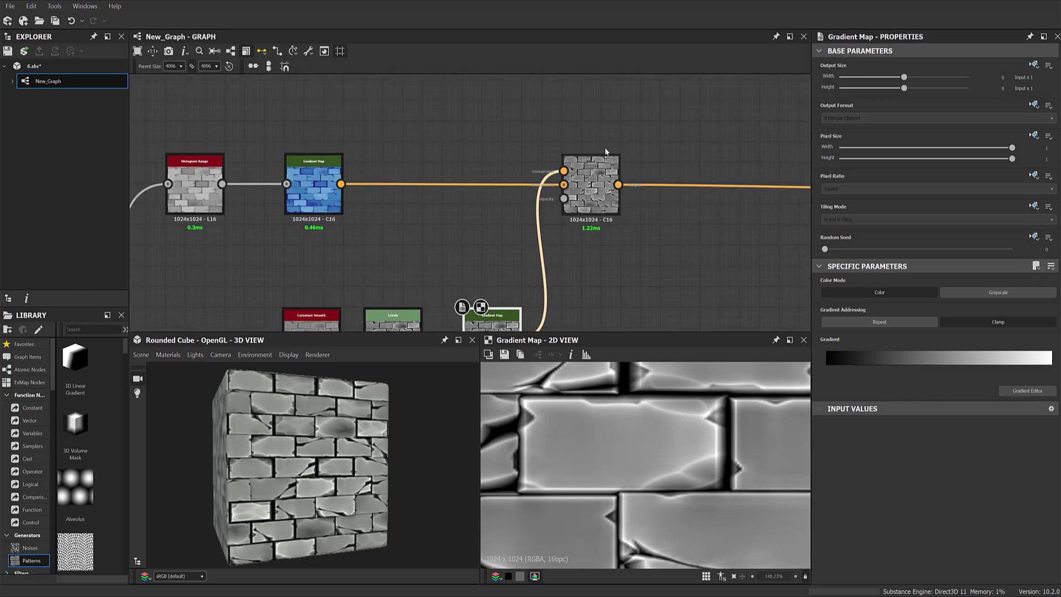
click(591, 221)
middle_drag(591, 221, 663, 167)
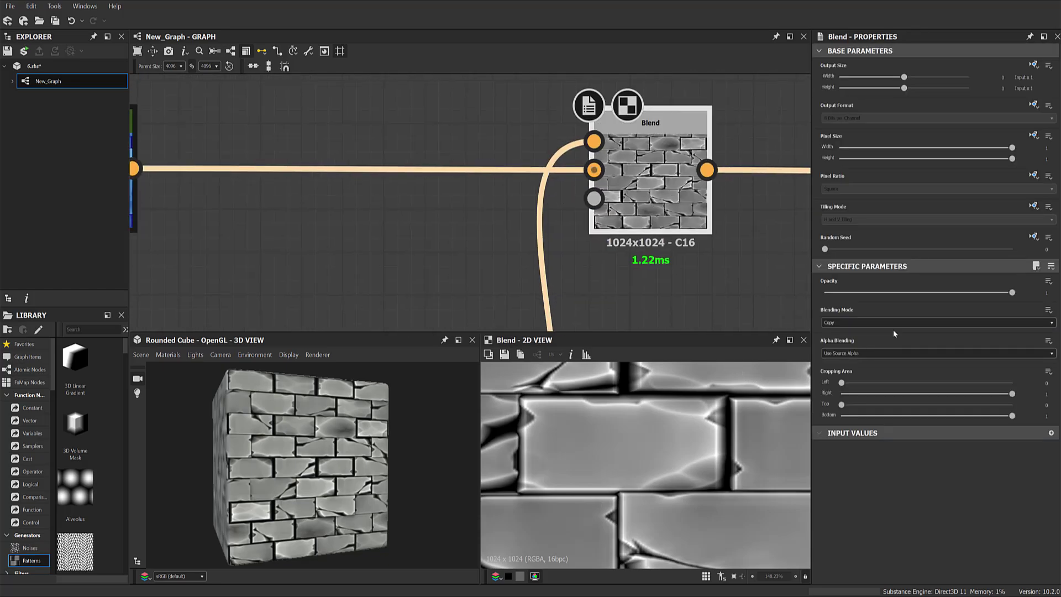
Set the Blend node to Max (Lighten) with opacity around 0.6.
click(873, 323)
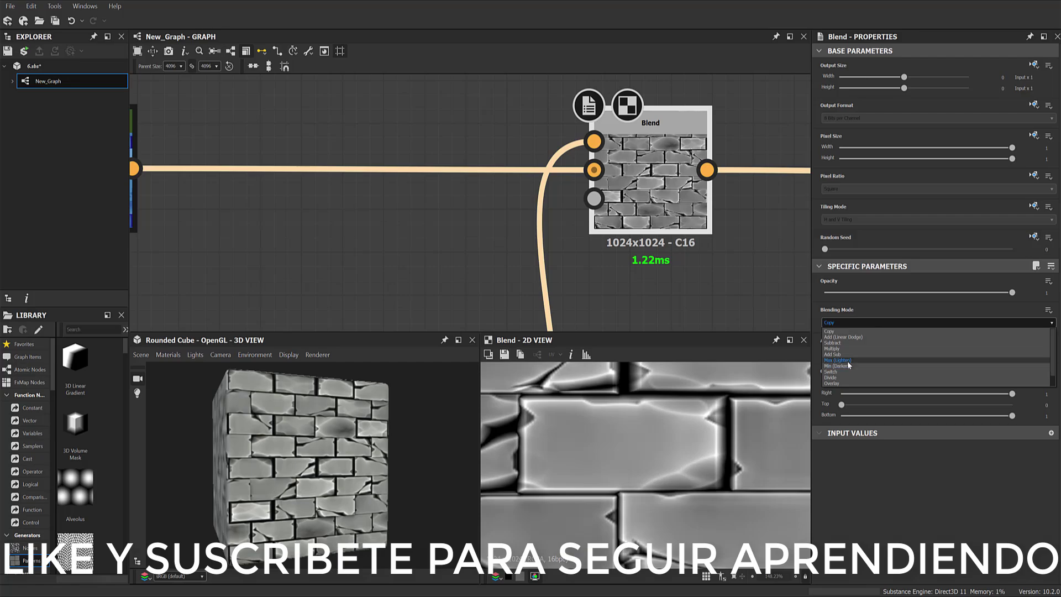
click(847, 360)
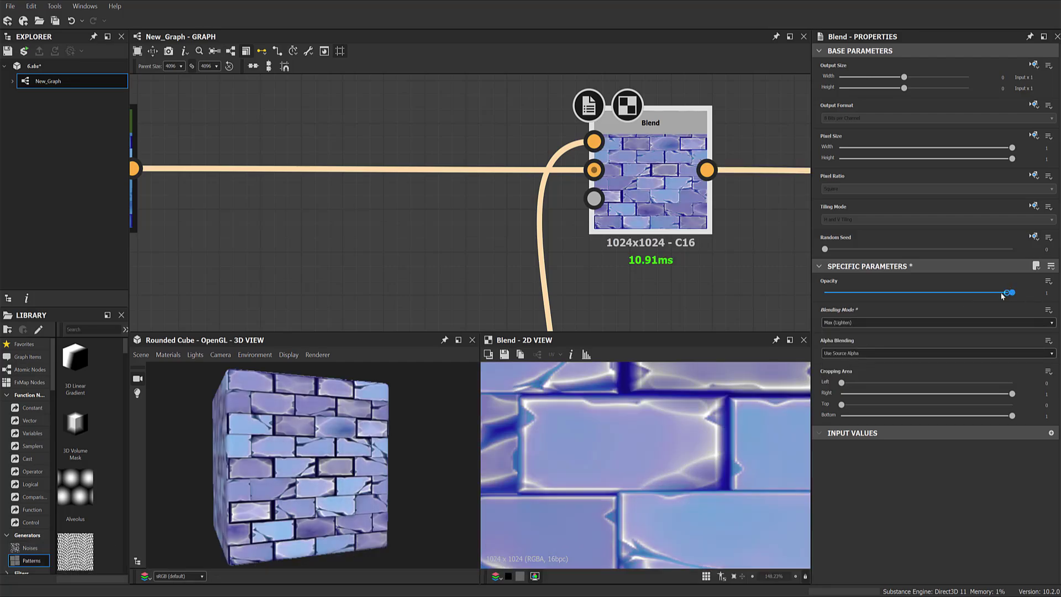
mouse_move(1011, 293)
mouse_down()
mouse_move(875, 296)
mouse_move(936, 292)
mouse_up()
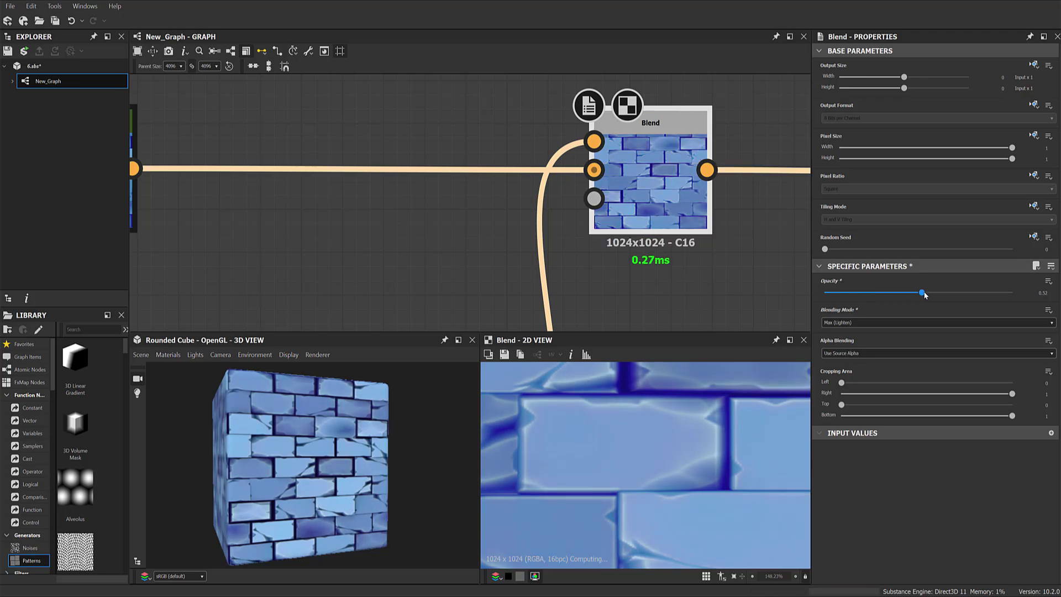
scroll(290, 458, up, 5)
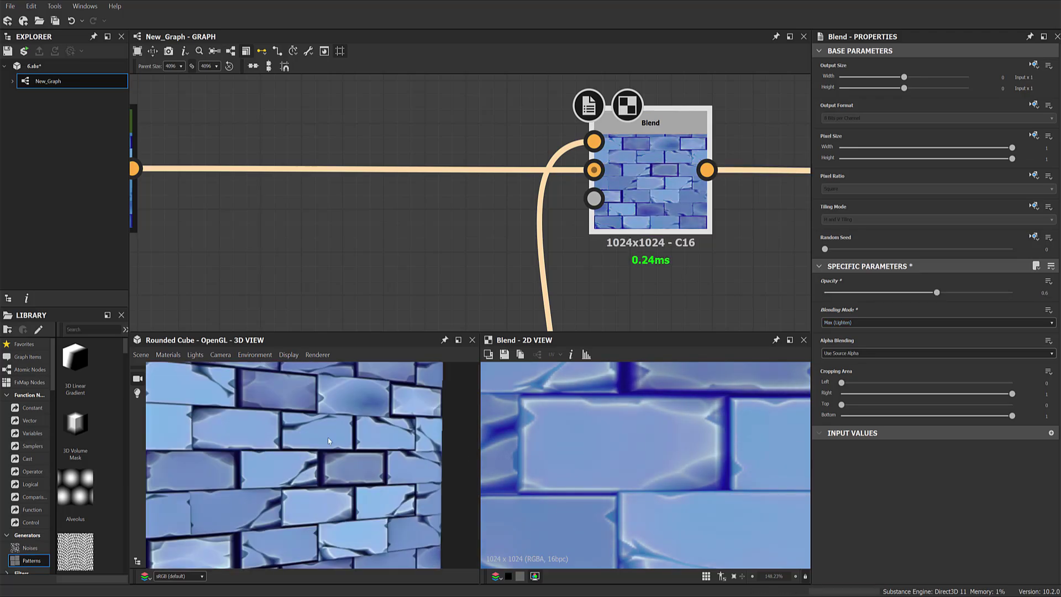
scroll(327, 438, up, 3)
scroll(663, 443, down, 3)
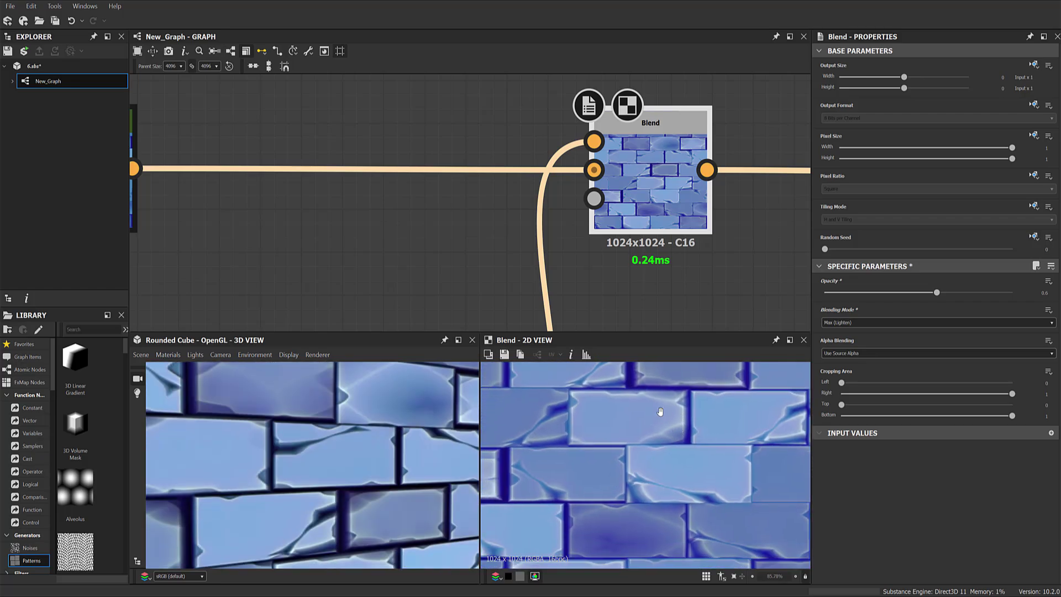
scroll(663, 443, up, 2)
scroll(664, 443, up, 1)
scroll(690, 182, down, 3)
middle_drag(689, 182, 690, 182)
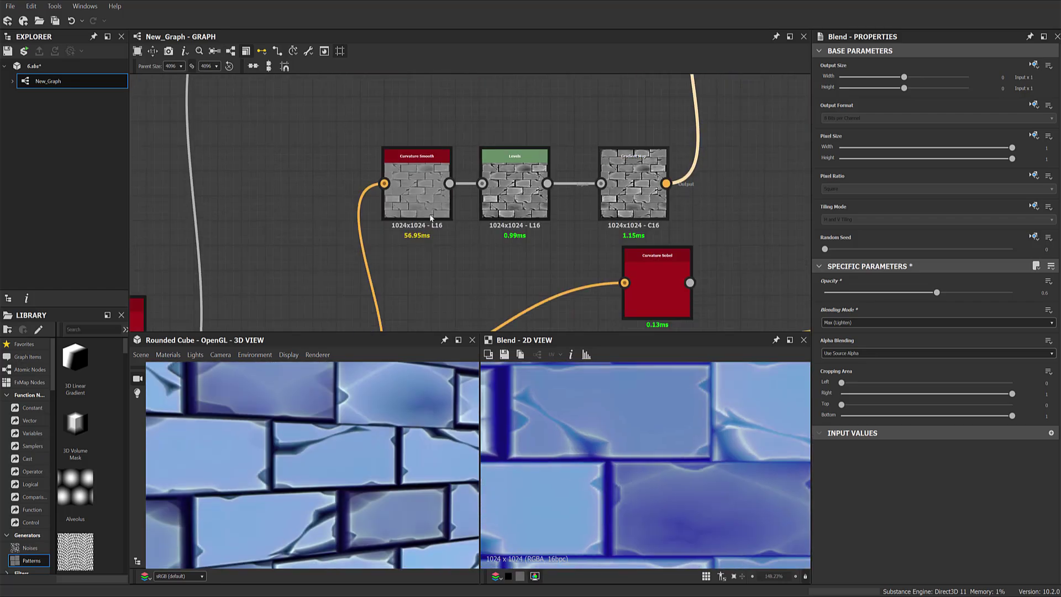
scroll(690, 221, up, 4)
Tighten the Levels highlight handle to increase the mask's contrast.
double_click(513, 221)
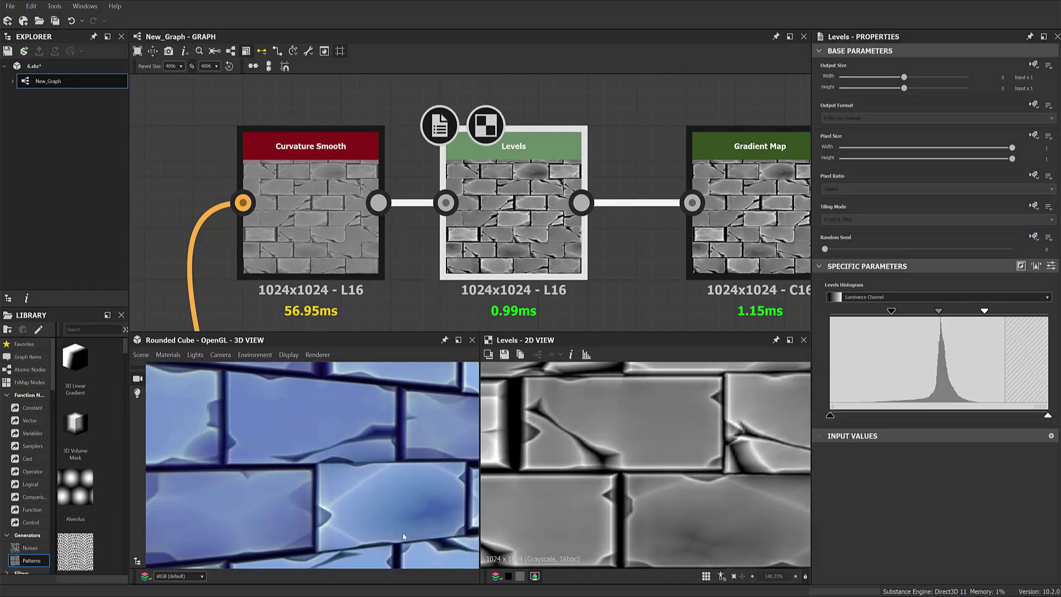
drag(984, 311, 965, 313)
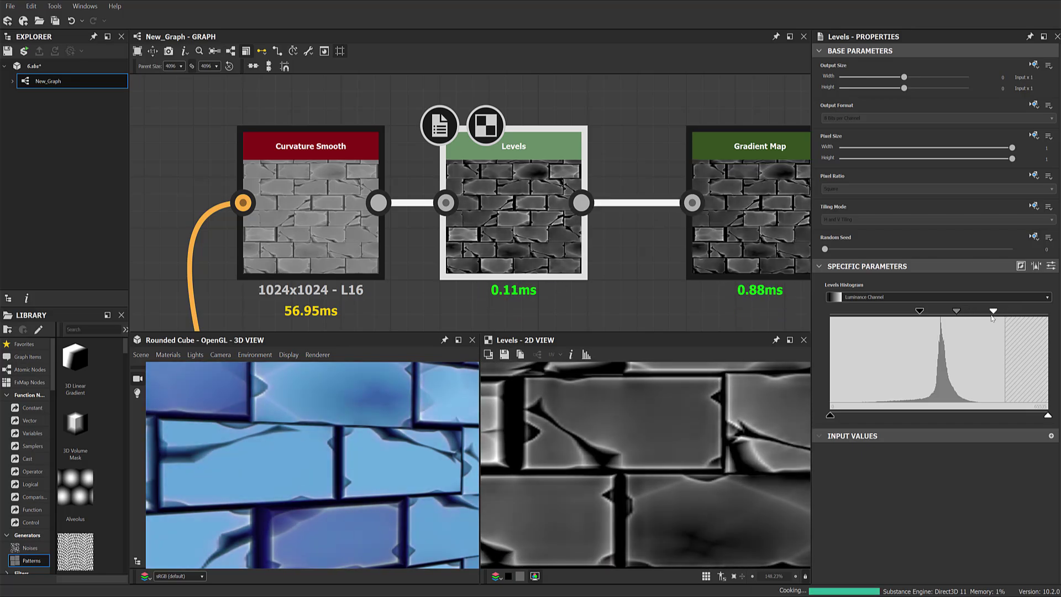
drag(965, 313, 978, 313)
Orbit the 3D view and raise the material Height Scale to 7.06.
drag(357, 530, 447, 466)
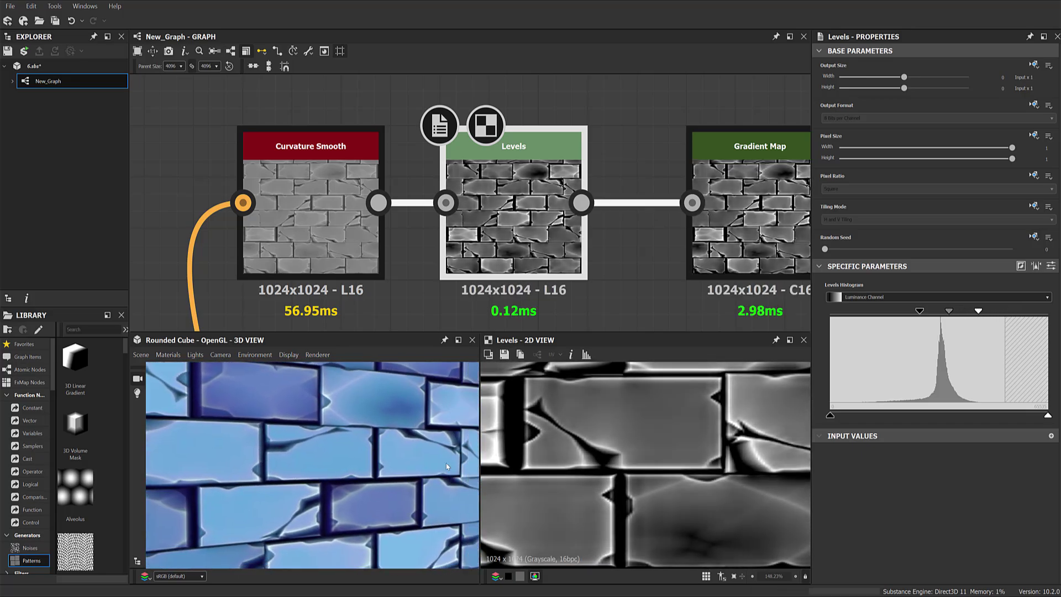
scroll(356, 430, down, 5)
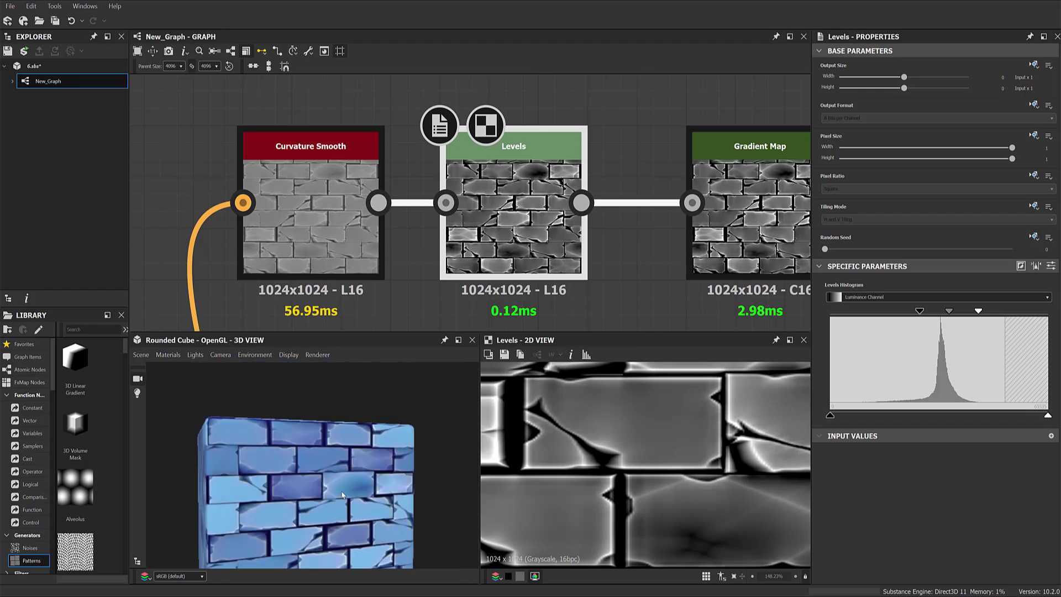
mouse_move(357, 442)
mouse_down()
mouse_move(347, 522)
mouse_move(343, 440)
mouse_move(268, 413)
mouse_move(286, 421)
mouse_up()
scroll(346, 522, up, 5)
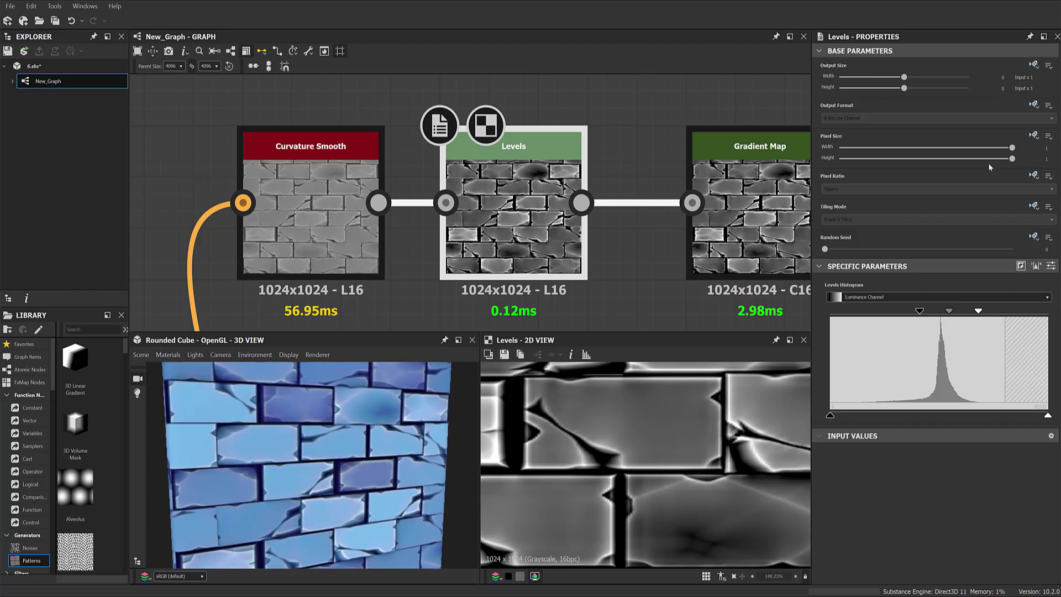
drag(939, 250, 962, 250)
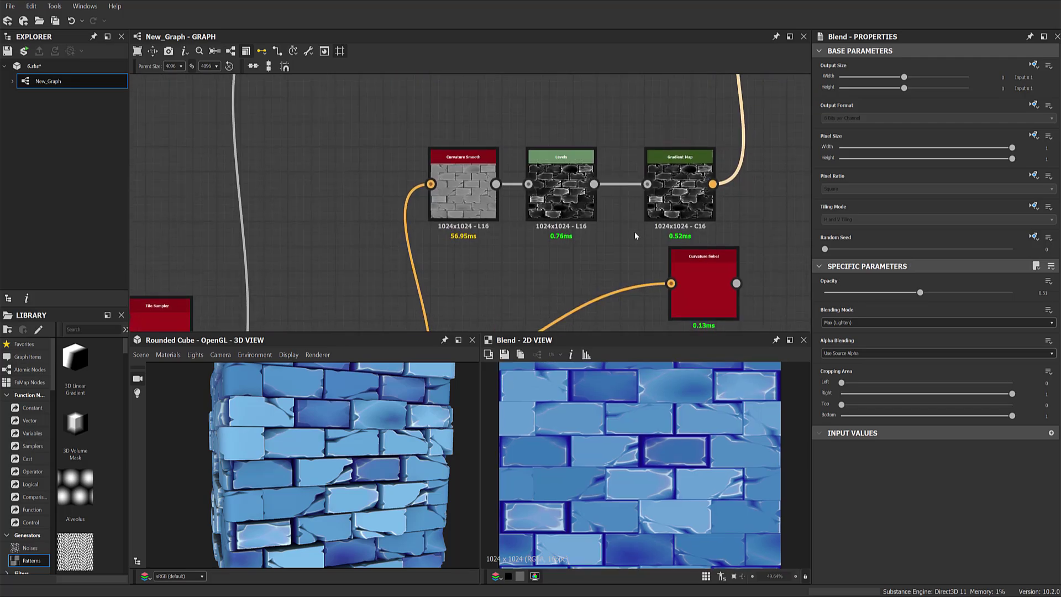
Preview the Curvature Sobel output and zoom the graph out.
double_click(684, 240)
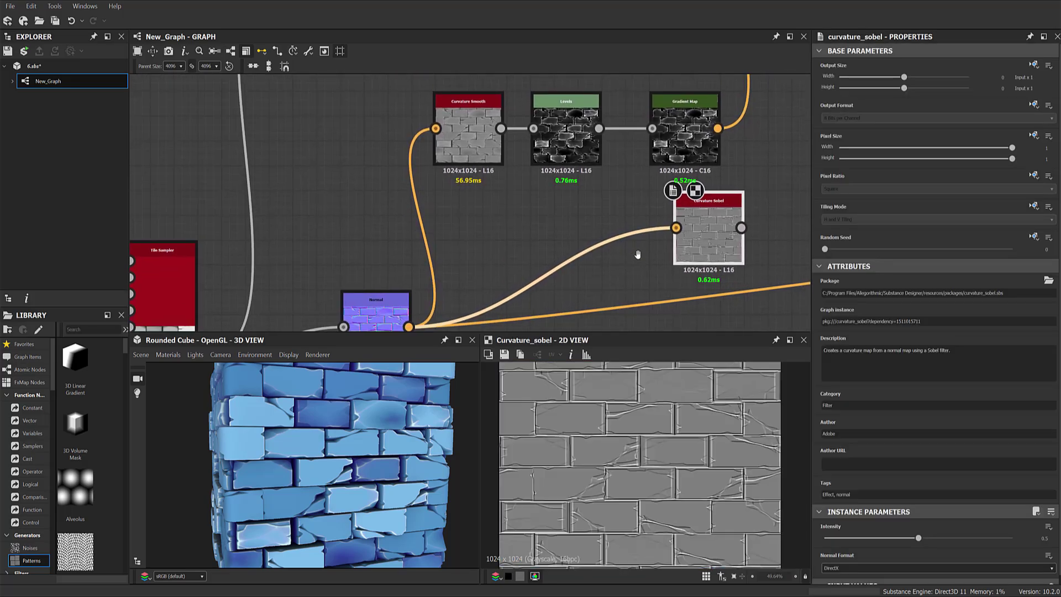
scroll(638, 444, down, 2)
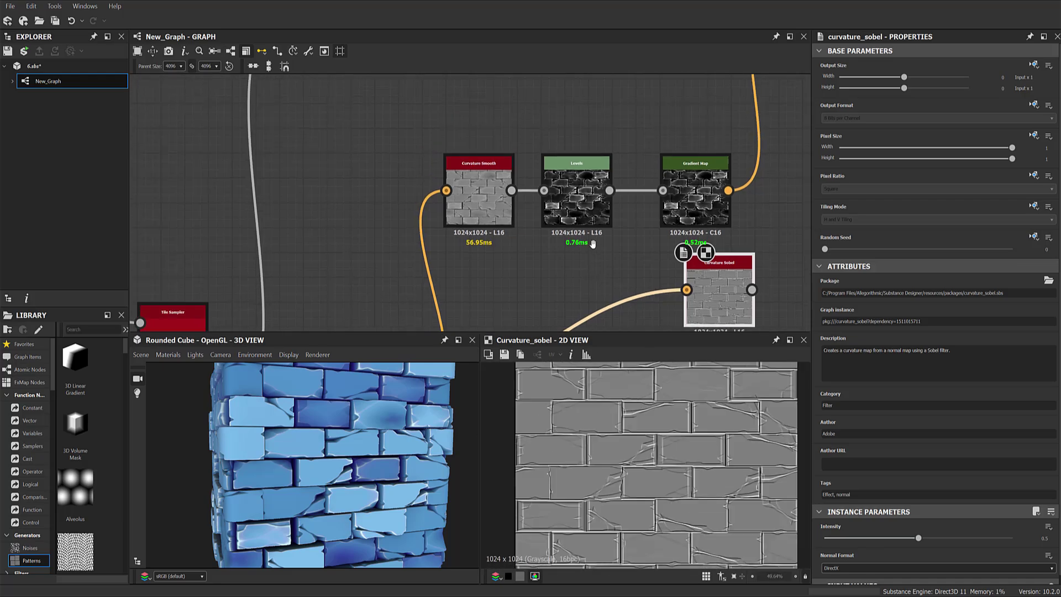
scroll(566, 267, down, 3)
scroll(566, 268, down, 1)
Move Levels, Gradient Map and Blend further right, leaving space after Curvature Smooth.
drag(558, 185, 679, 243)
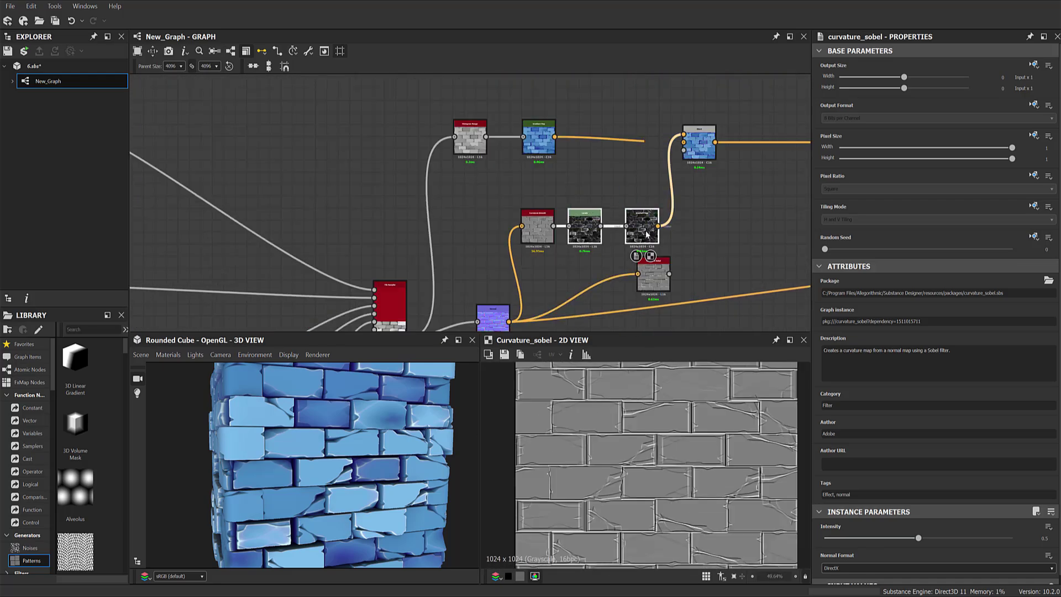
drag(613, 224, 636, 217)
middle_drag(726, 222, 611, 256)
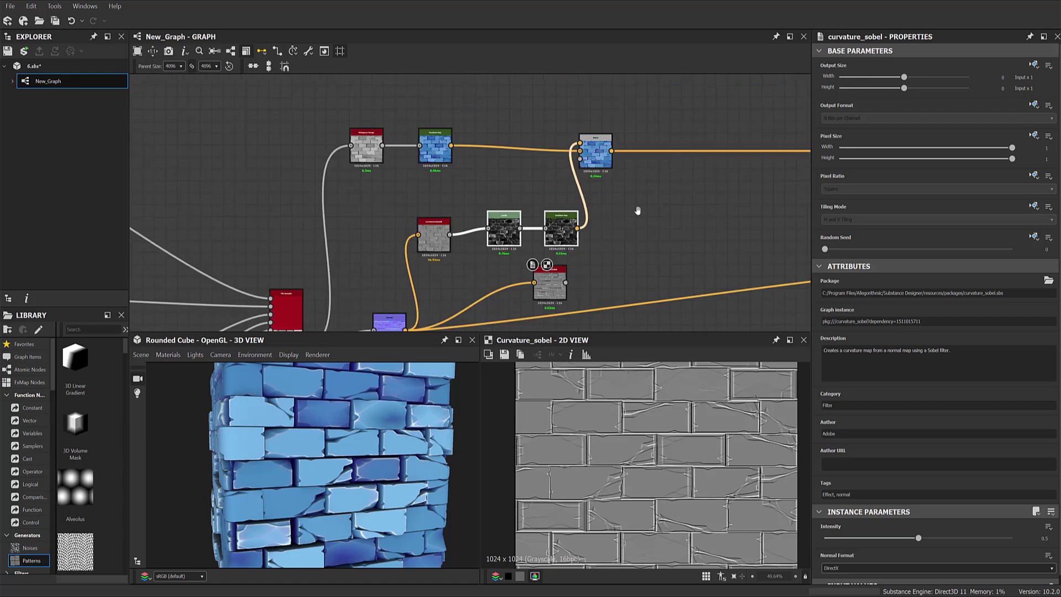
mouse_move(636, 114)
mouse_down()
mouse_move(502, 250)
mouse_move(618, 254)
mouse_up()
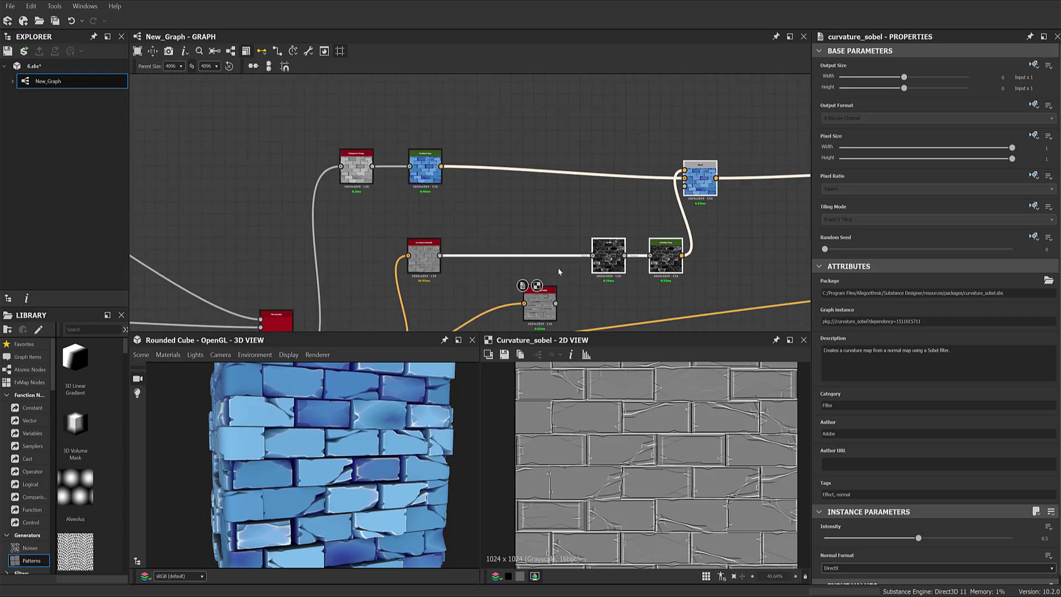
middle_drag(513, 200, 613, 123)
drag(612, 123, 588, 207)
Insert a Blend node ('bl') between Curvature Smooth and Levels, with Curvature Sobel below it.
key(space)
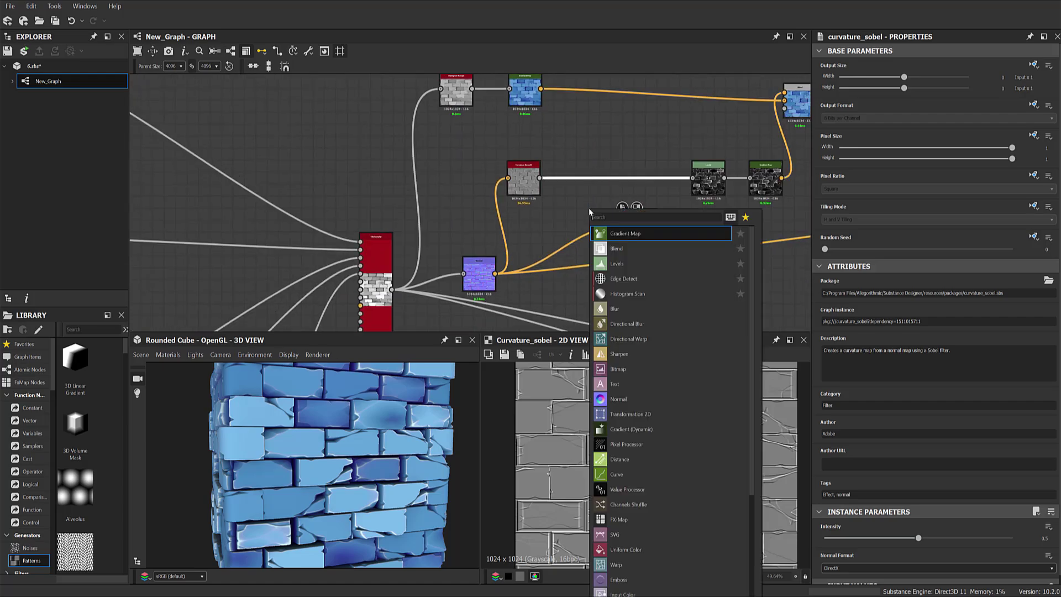
text(ble)
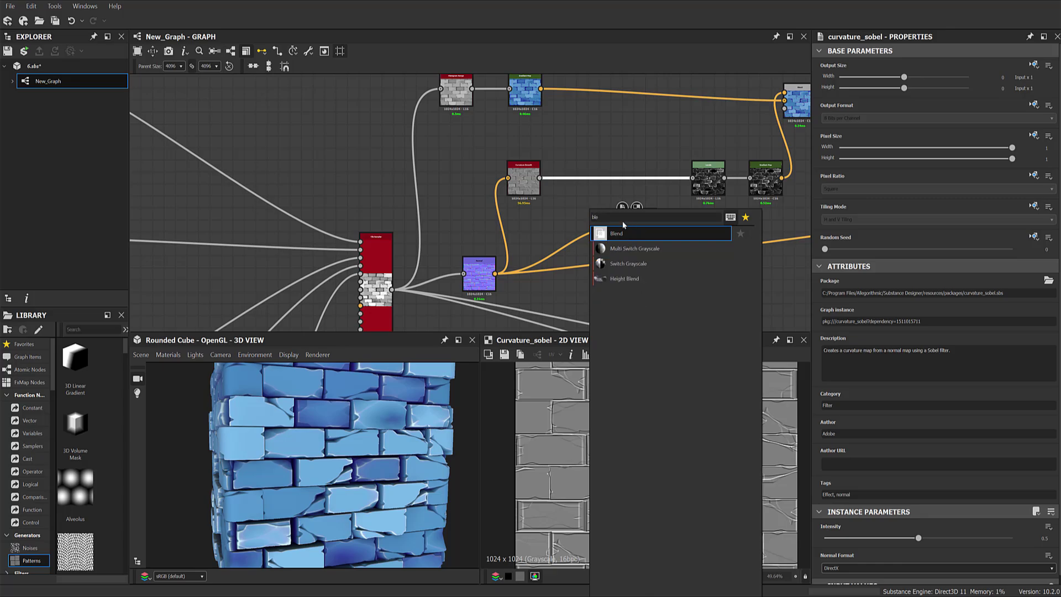
key(Return)
scroll(541, 218, up, 5)
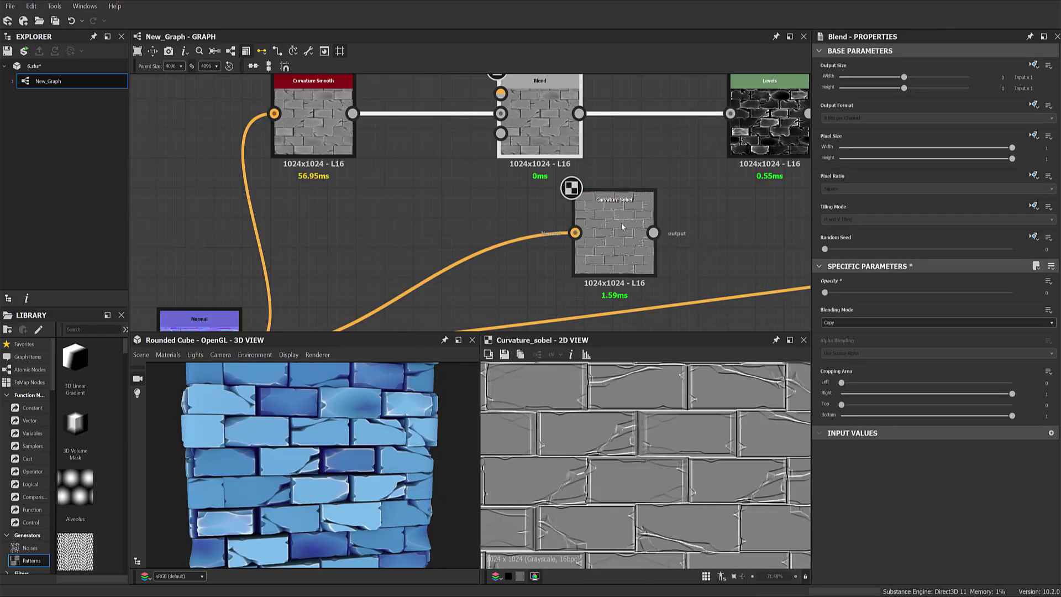
drag(624, 206, 466, 223)
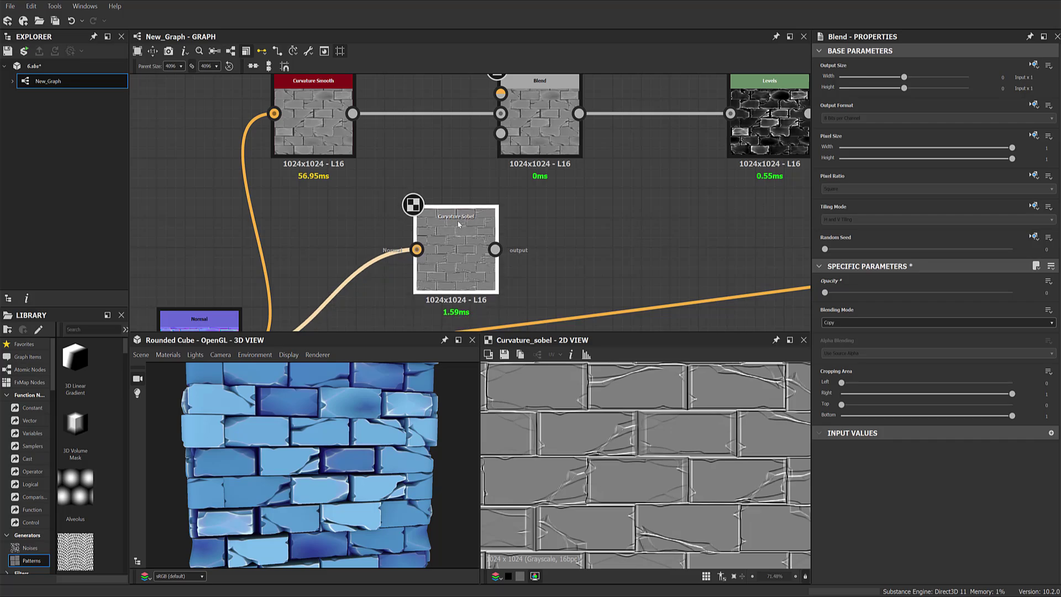
Preview Curvature Smooth, Curvature Sobel and Normal outputs, then view Curvature Sobel's Normal Format choices.
double_click(306, 121)
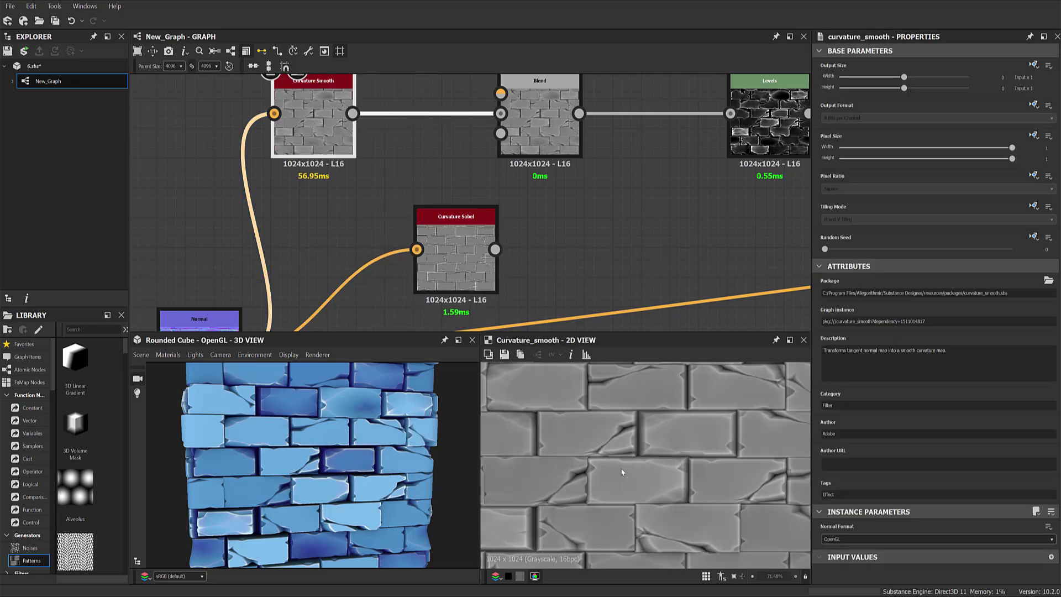
double_click(441, 259)
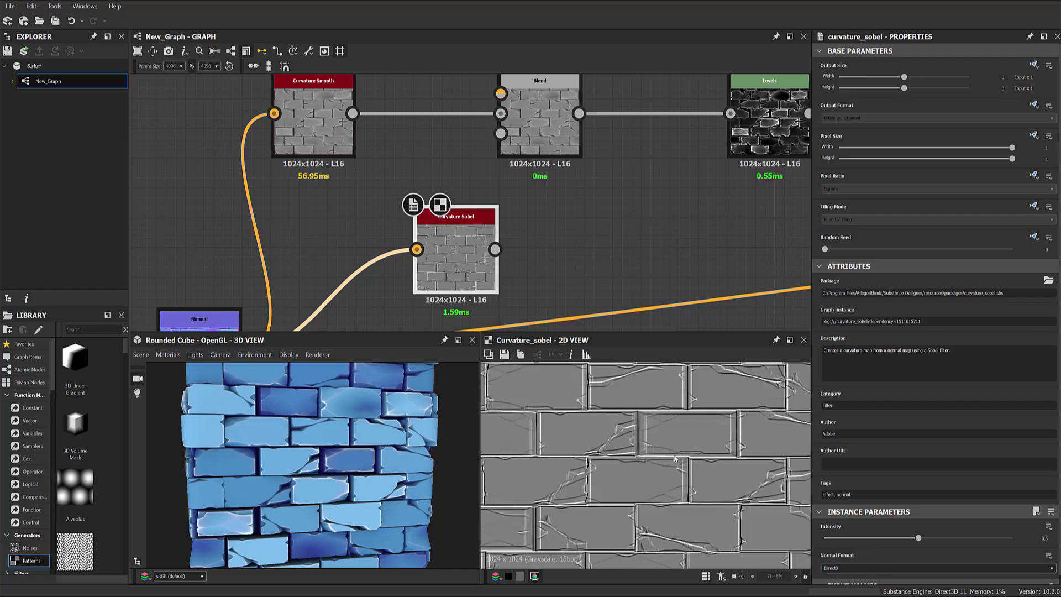
scroll(595, 430, up, 2)
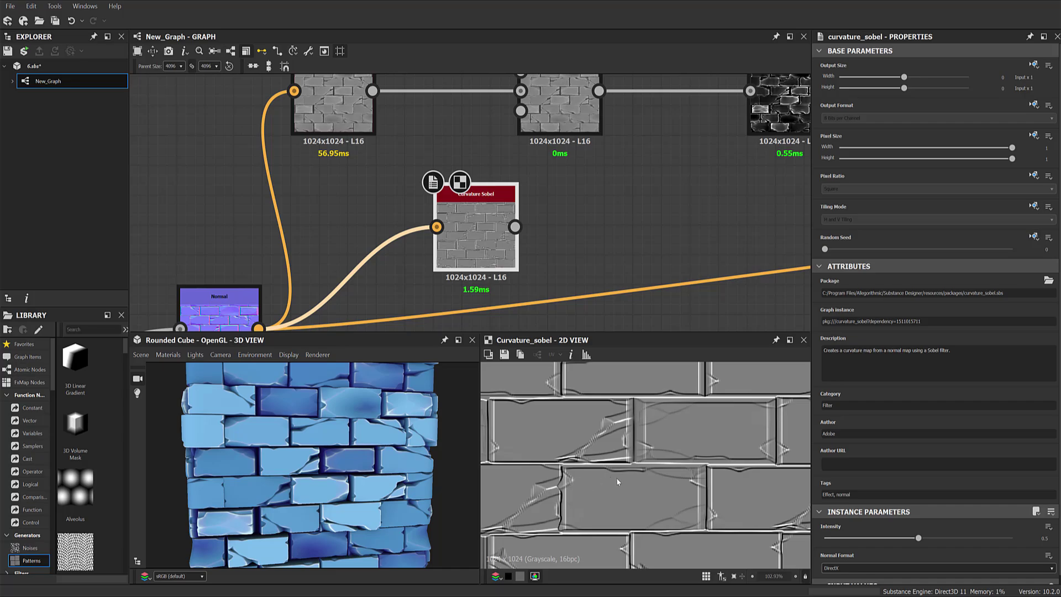
double_click(219, 307)
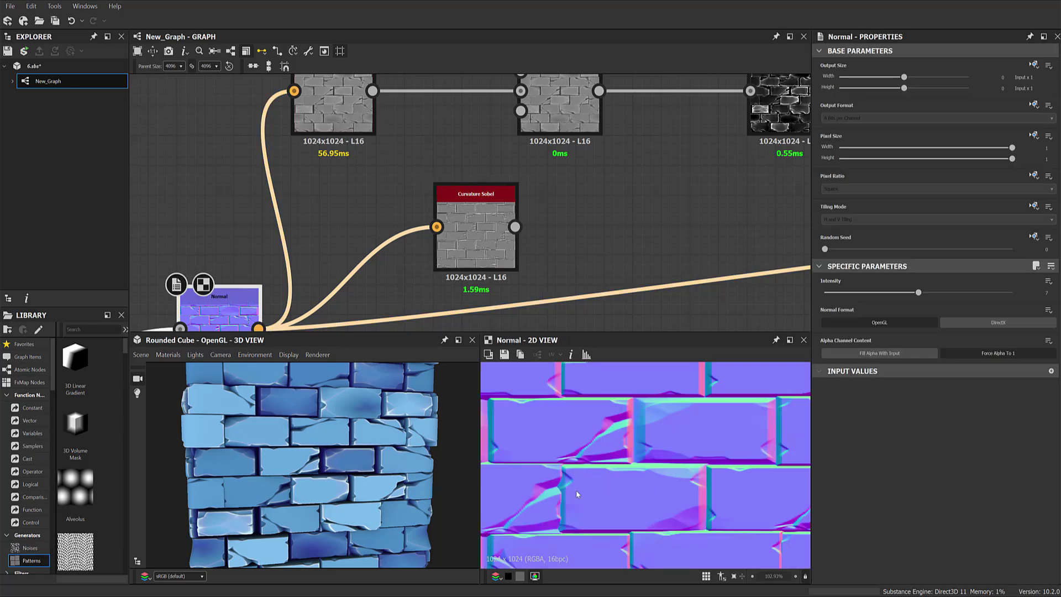
double_click(475, 237)
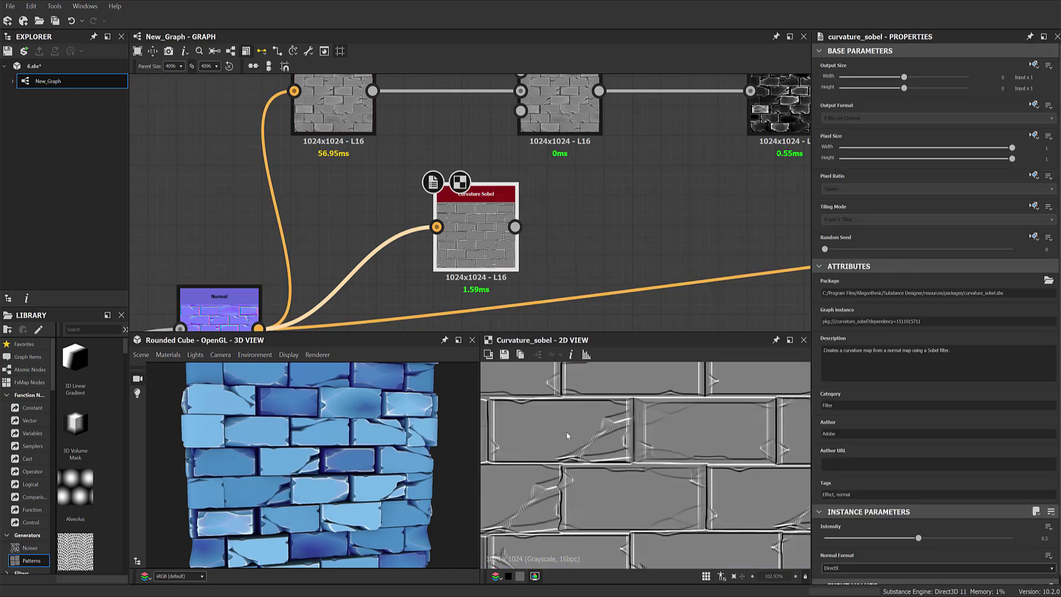
click(840, 567)
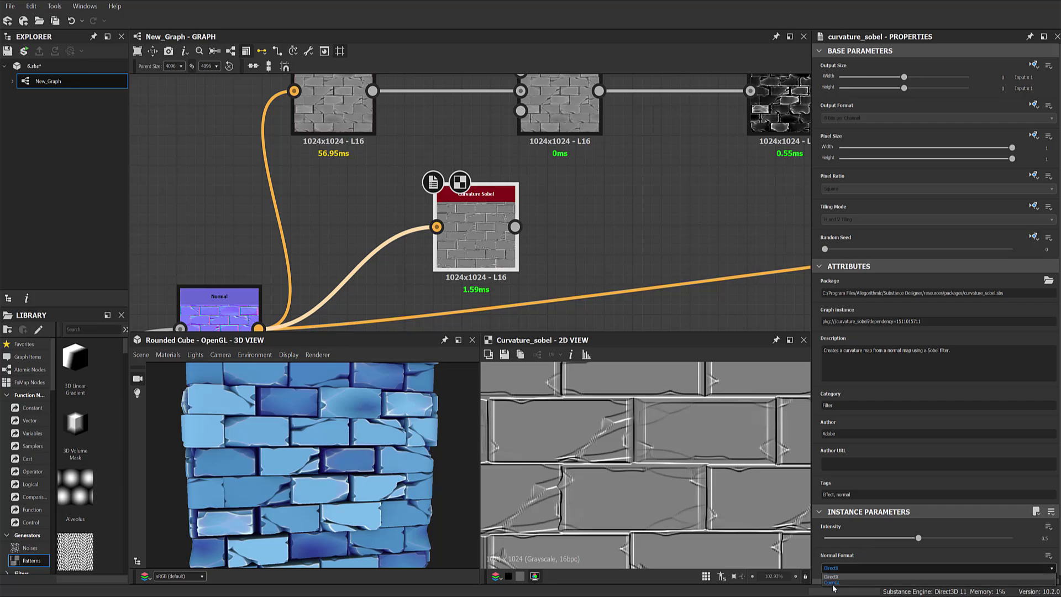
Switch Curvature Sobel to OpenGL normal format and wire it into the Blend's Foreground.
click(837, 580)
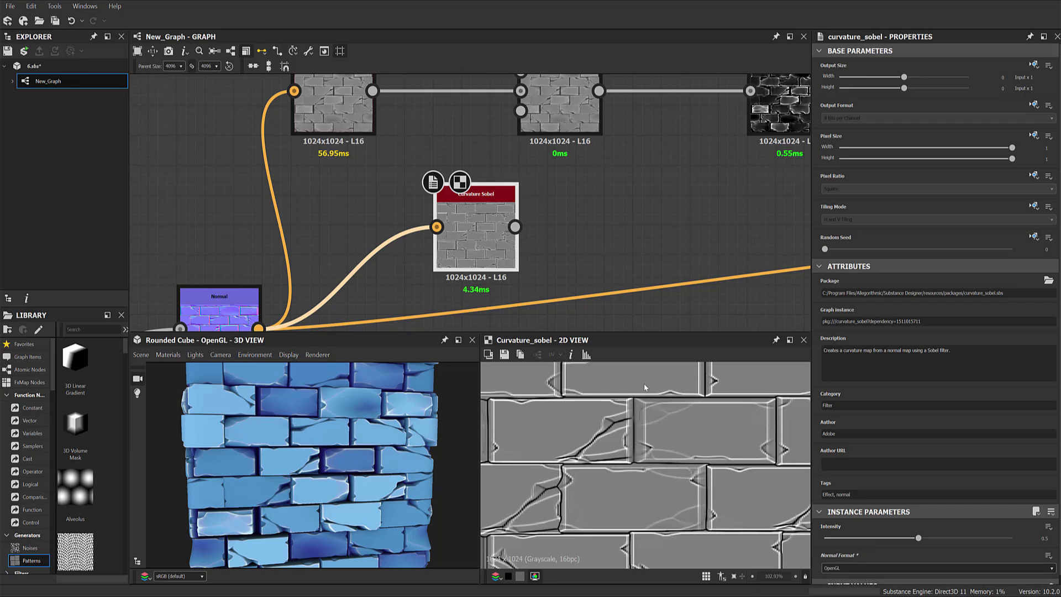
middle_drag(691, 200, 701, 215)
drag(460, 248, 432, 261)
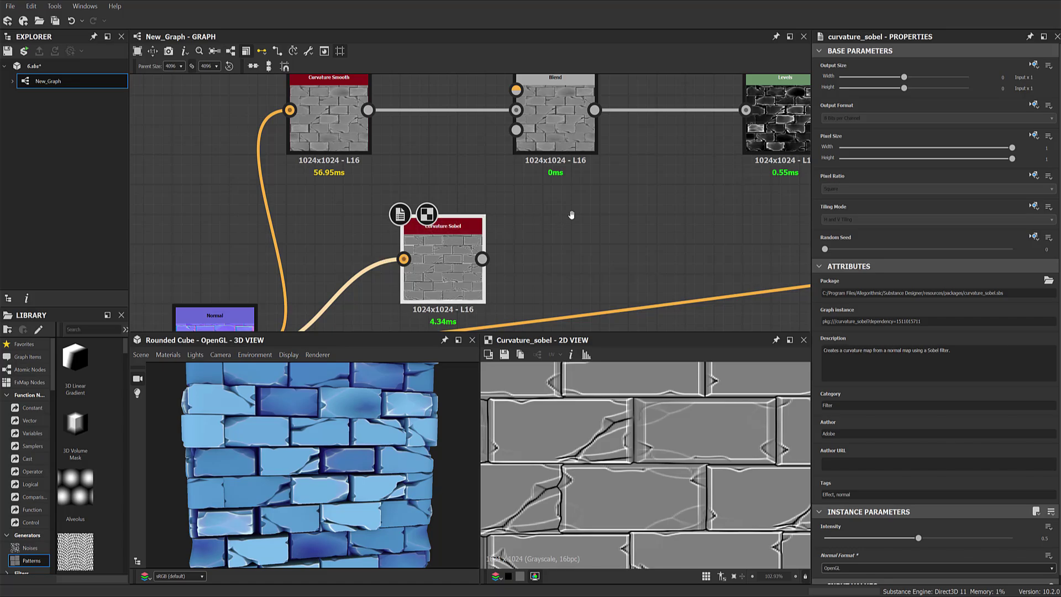
middle_drag(538, 240, 623, 252)
drag(581, 277, 615, 107)
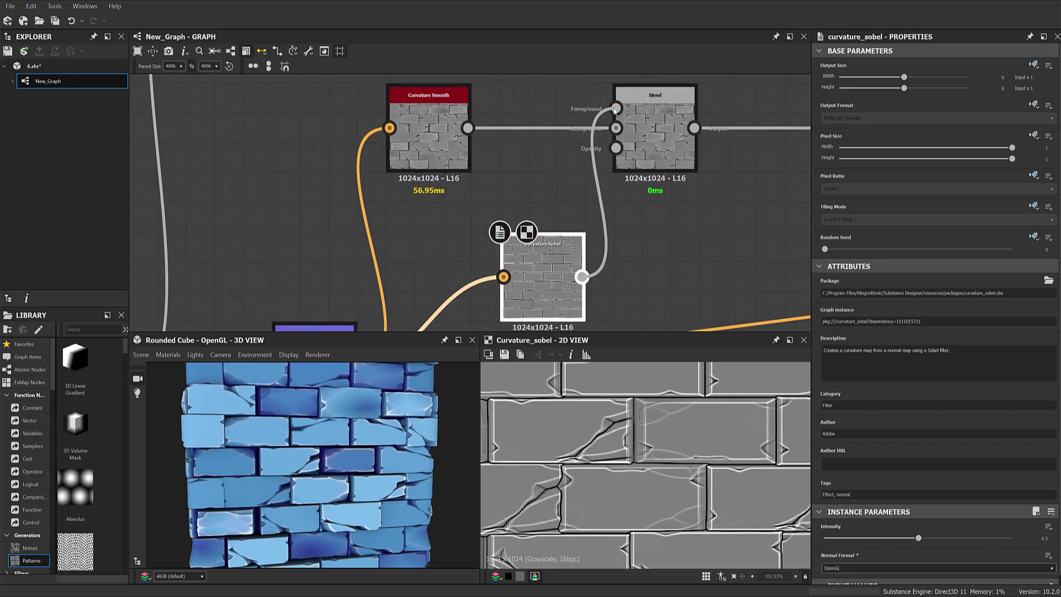
drag(540, 272, 511, 271)
click(597, 243)
Set the curvature Blend to Max (Lighten) at full opacity, checking the Curvature Smooth preview.
click(655, 149)
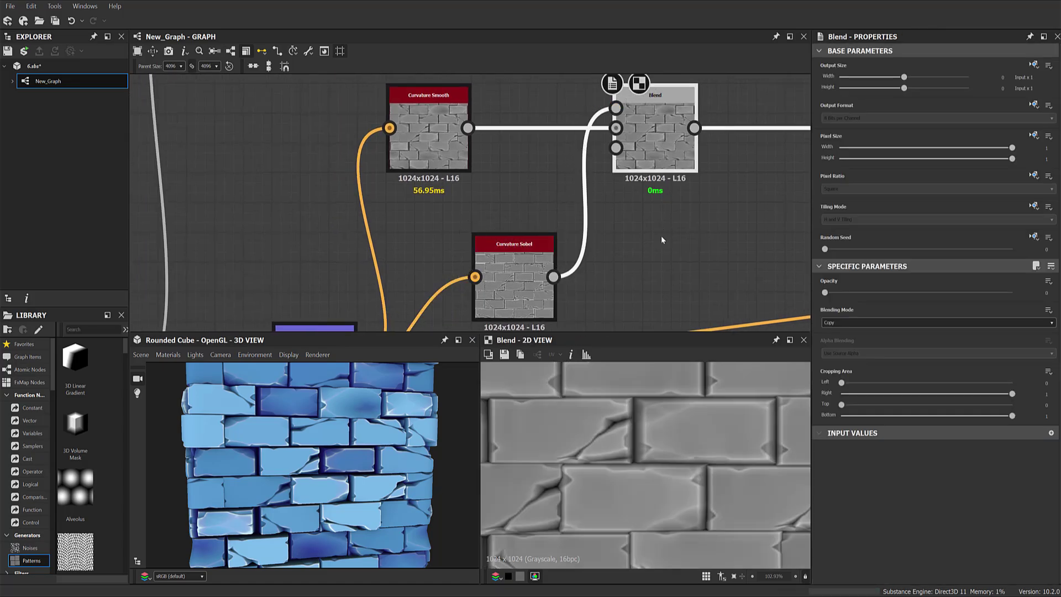
click(574, 302)
click(429, 143)
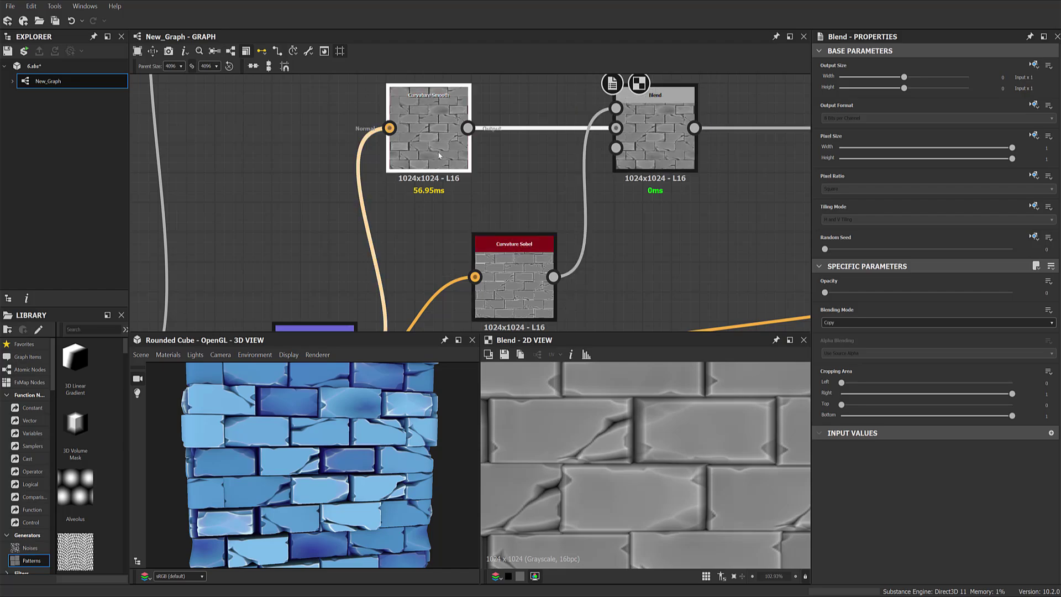
click(655, 144)
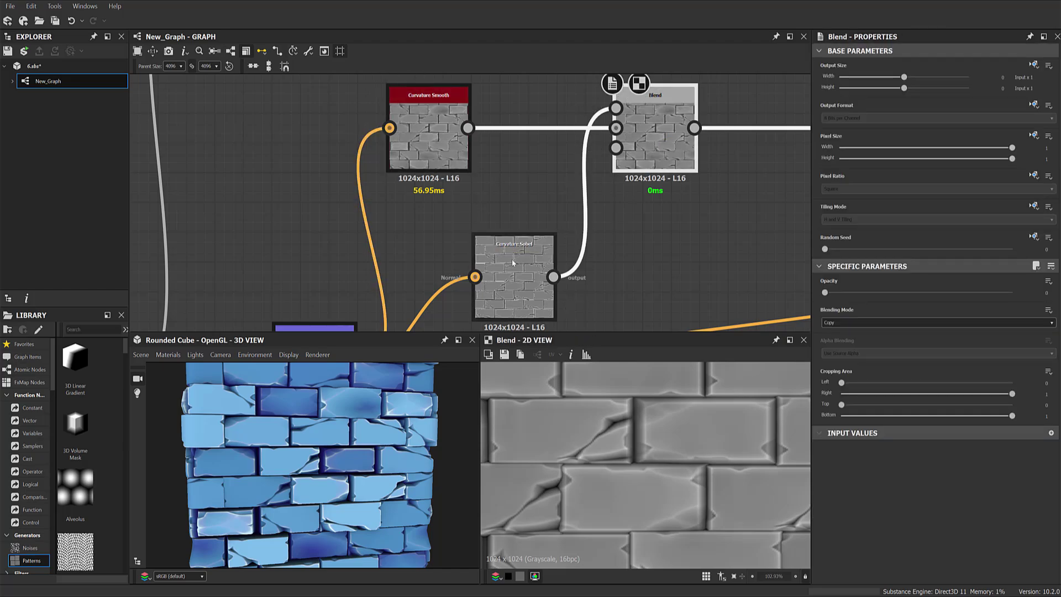
click(851, 323)
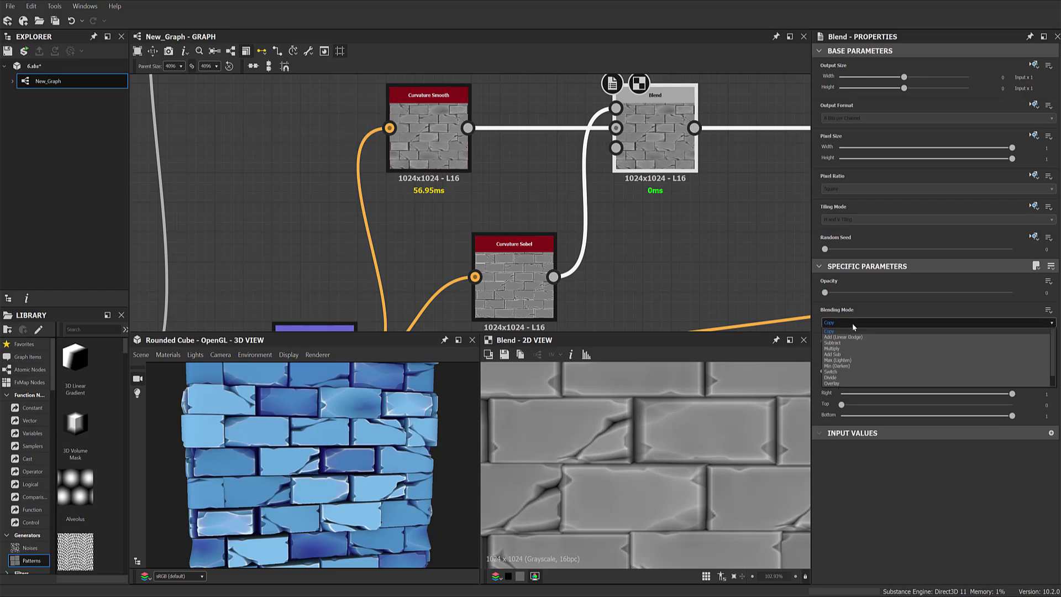
click(853, 360)
drag(831, 295, 1057, 290)
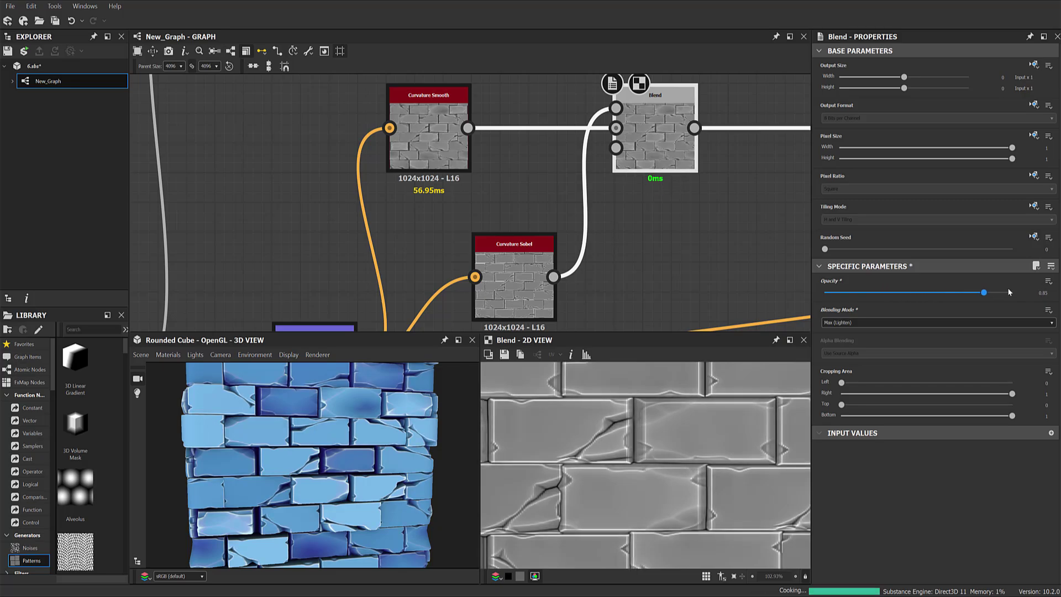
scroll(604, 421, up, 2)
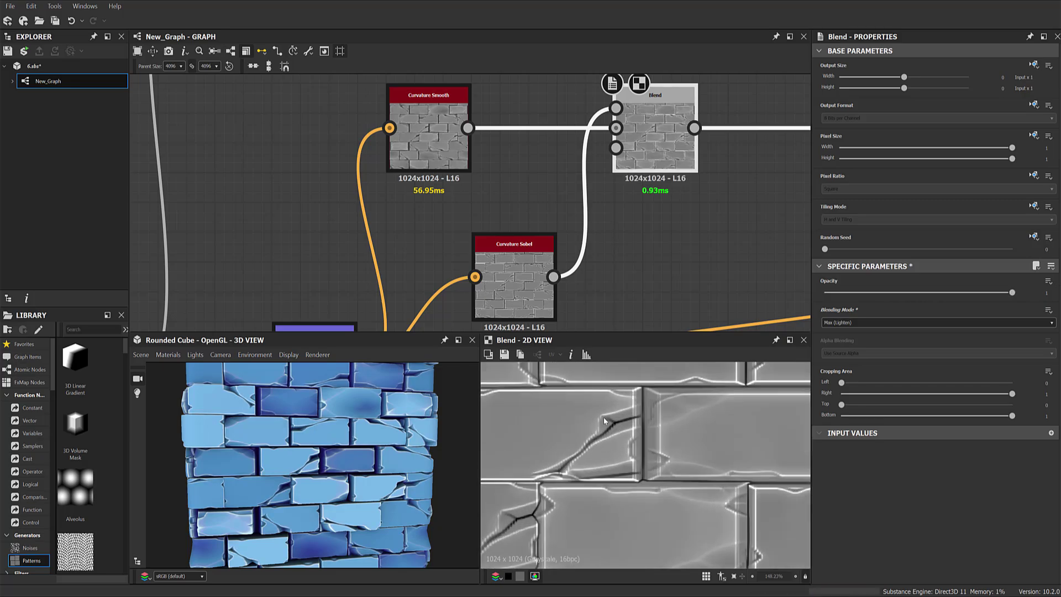
scroll(379, 460, up, 3)
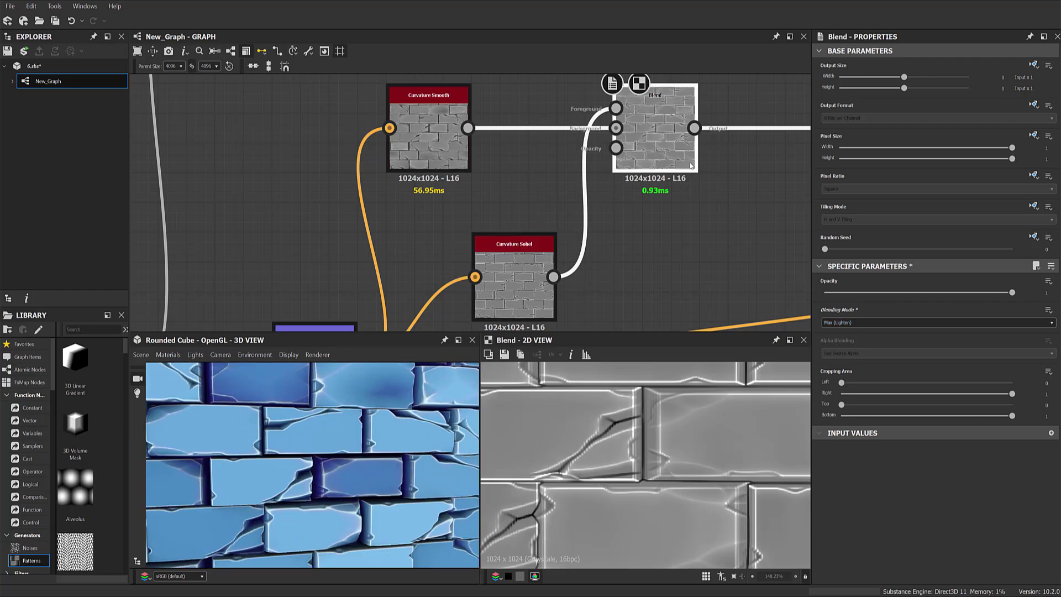
mouse_move(689, 164)
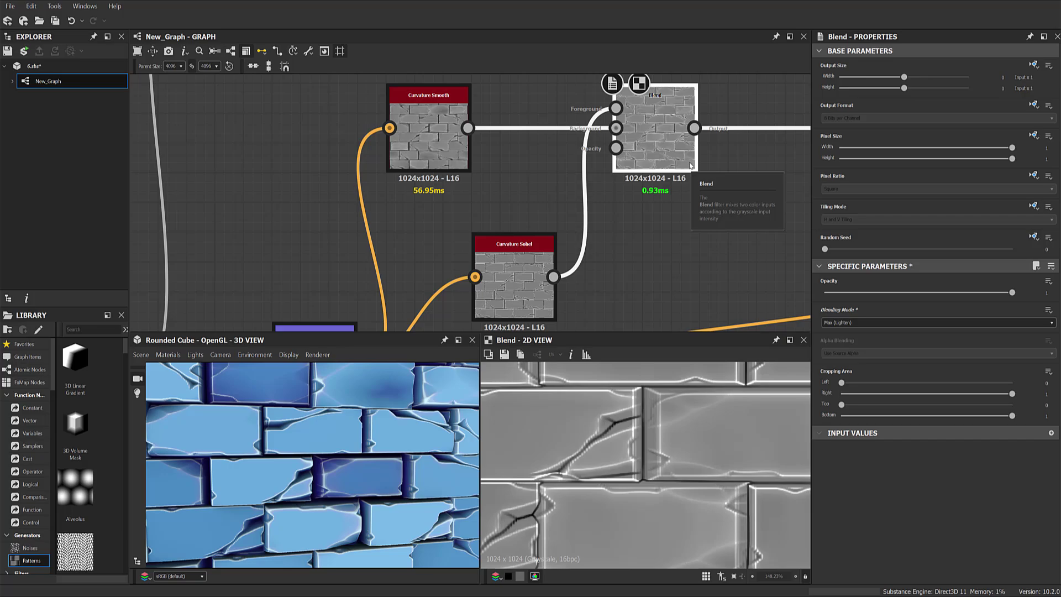
Delete the curvature Blend, toggle undo/redo to compare with and without it, ending restored.
key(Delete)
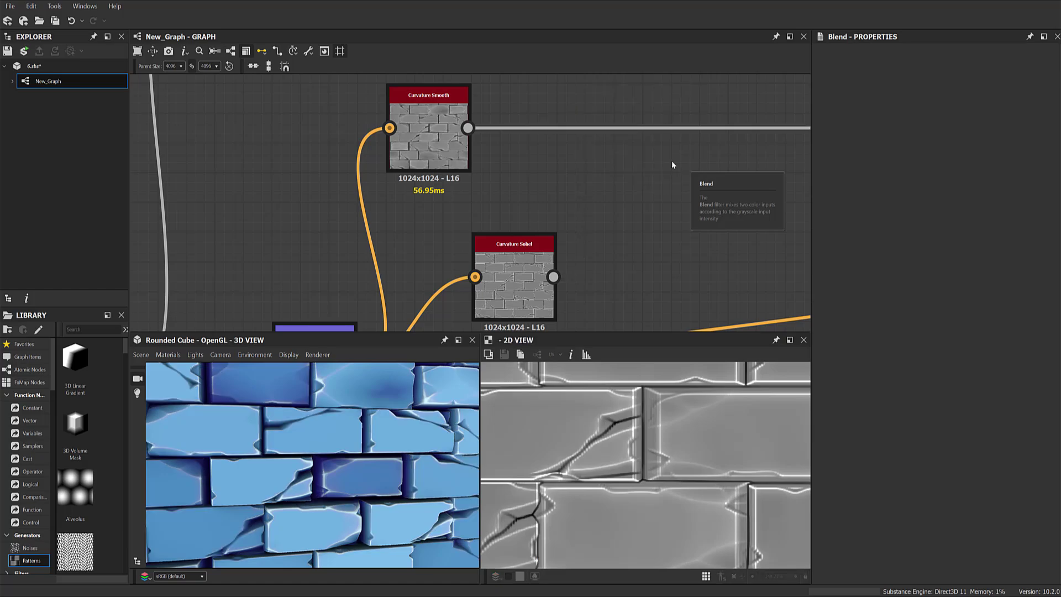
scroll(336, 475, up, 3)
middle_drag(594, 241, 541, 251)
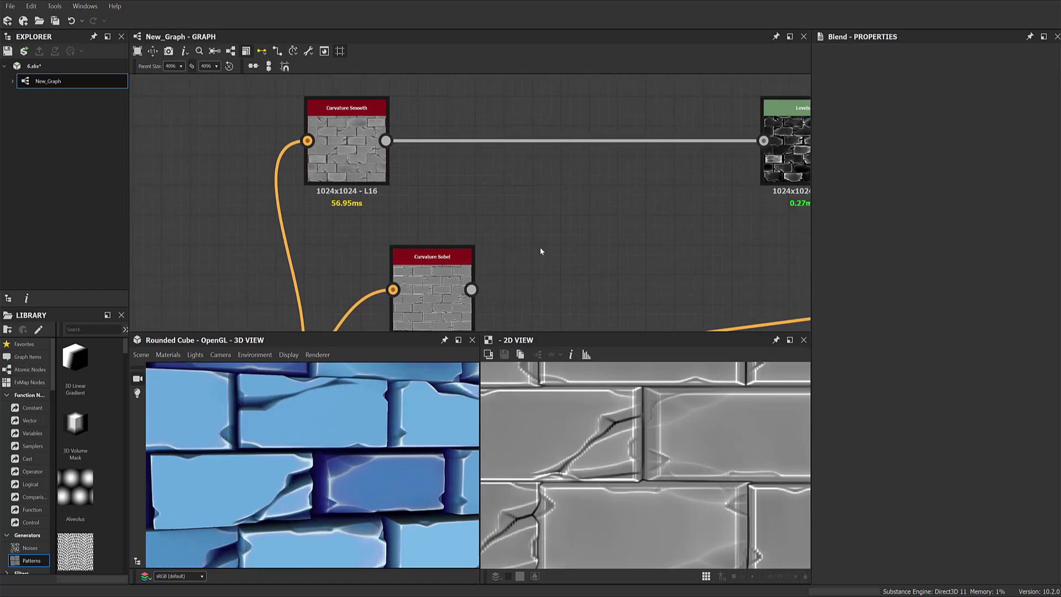
key(ctrl+z)
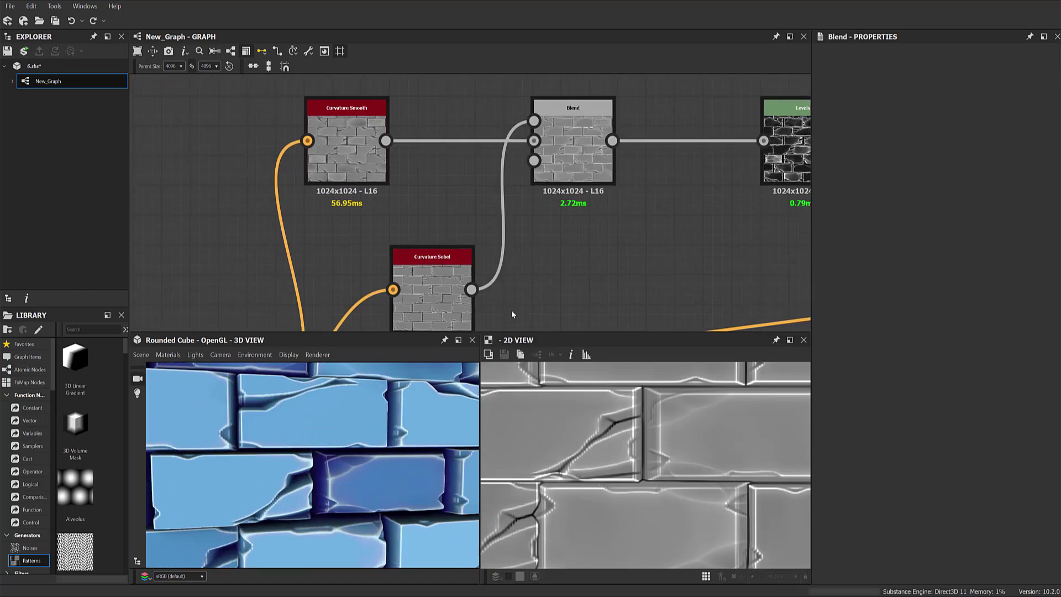
middle_drag(556, 269, 563, 260)
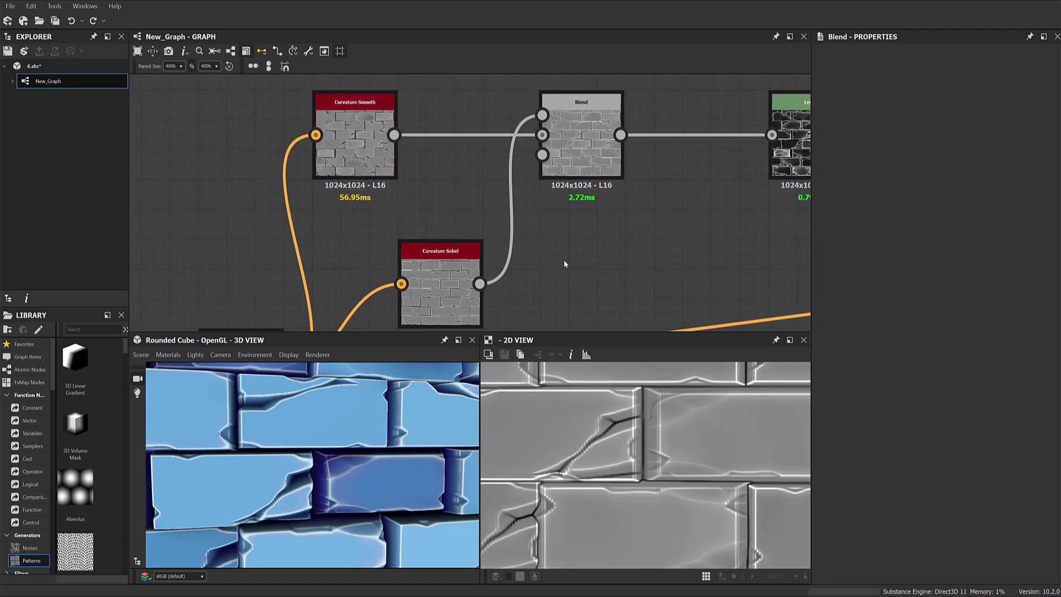
key(ctrl+y)
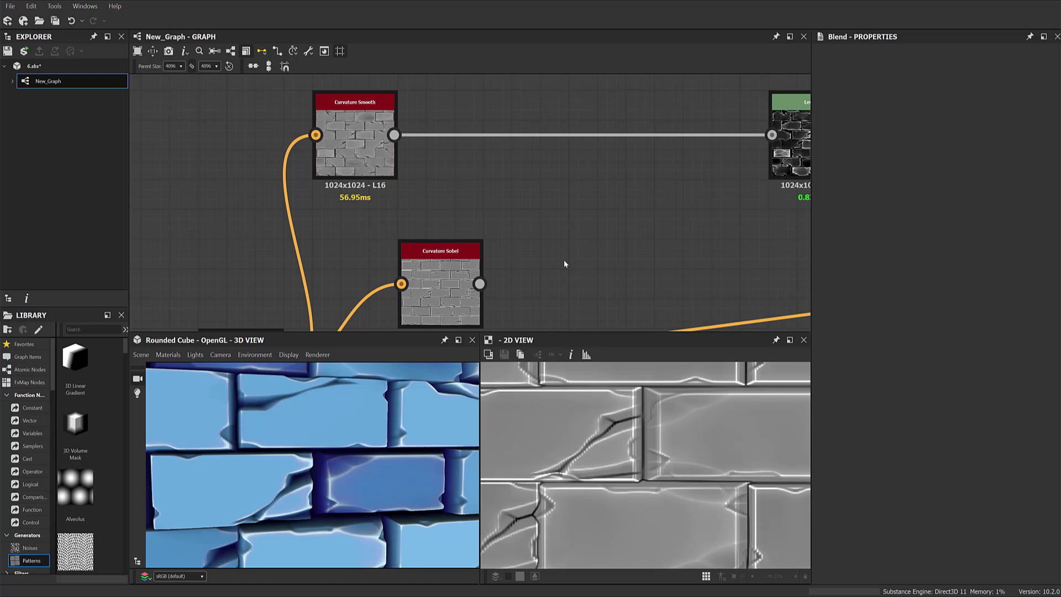
key(ctrl+z)
key(ctrl+y)
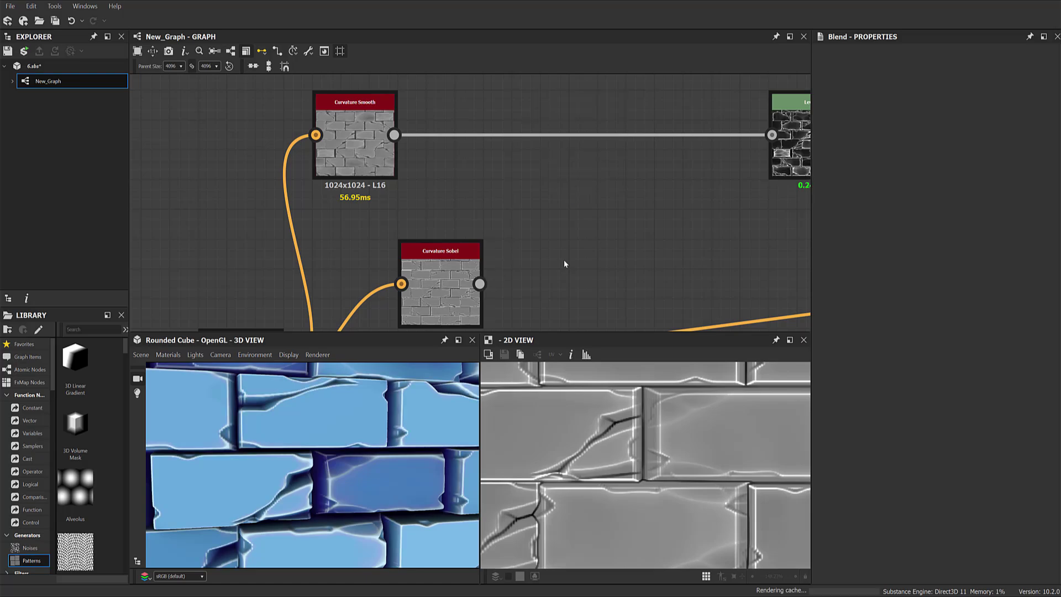
key(ctrl+z)
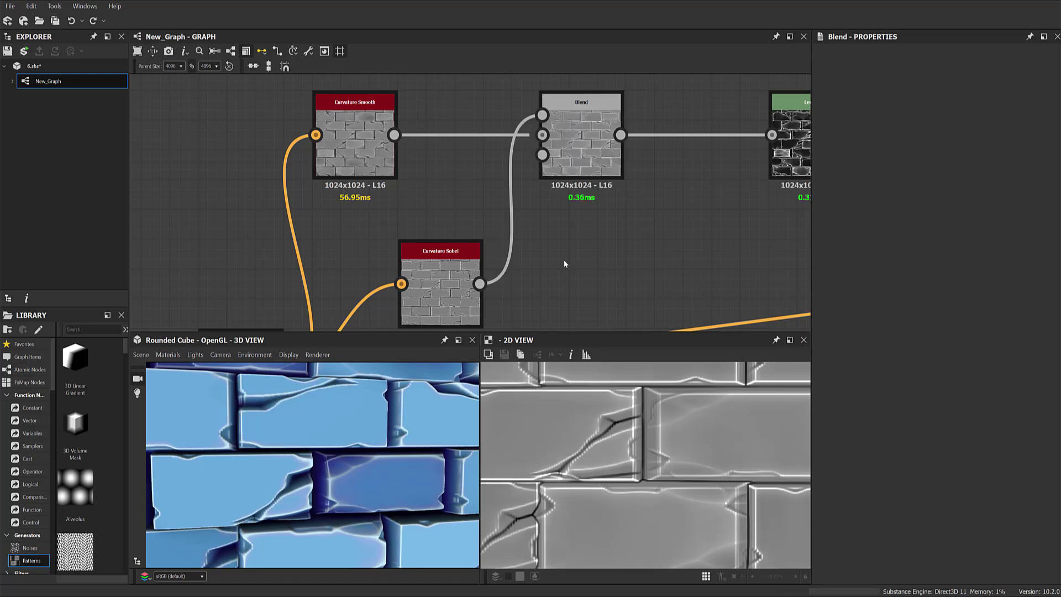
key(ctrl+y)
key(ctrl+z)
middle_drag(626, 227, 543, 245)
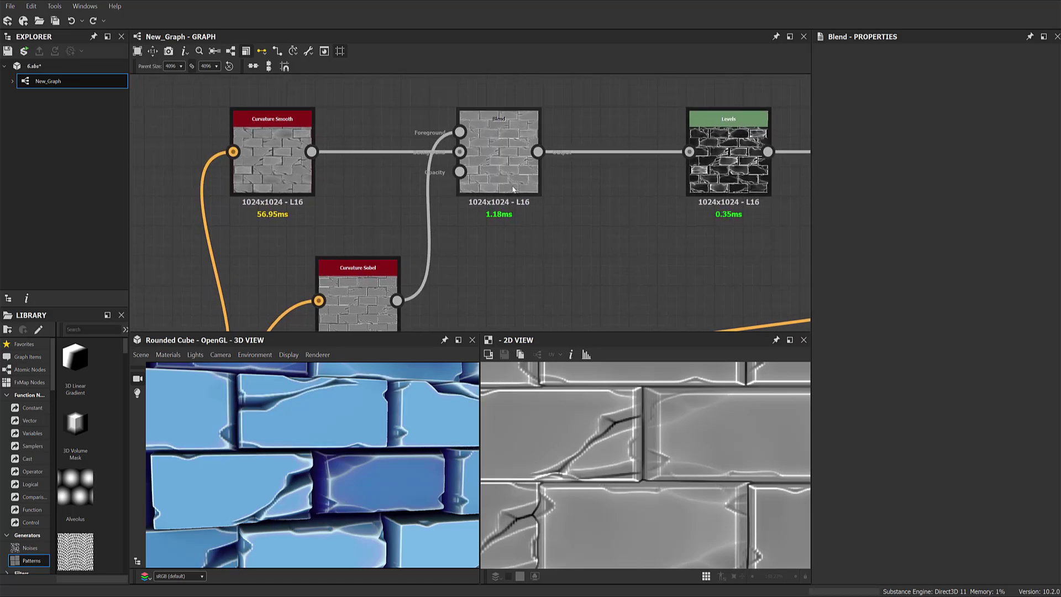
click(526, 209)
scroll(697, 271, down, 3)
middle_drag(697, 252, 532, 224)
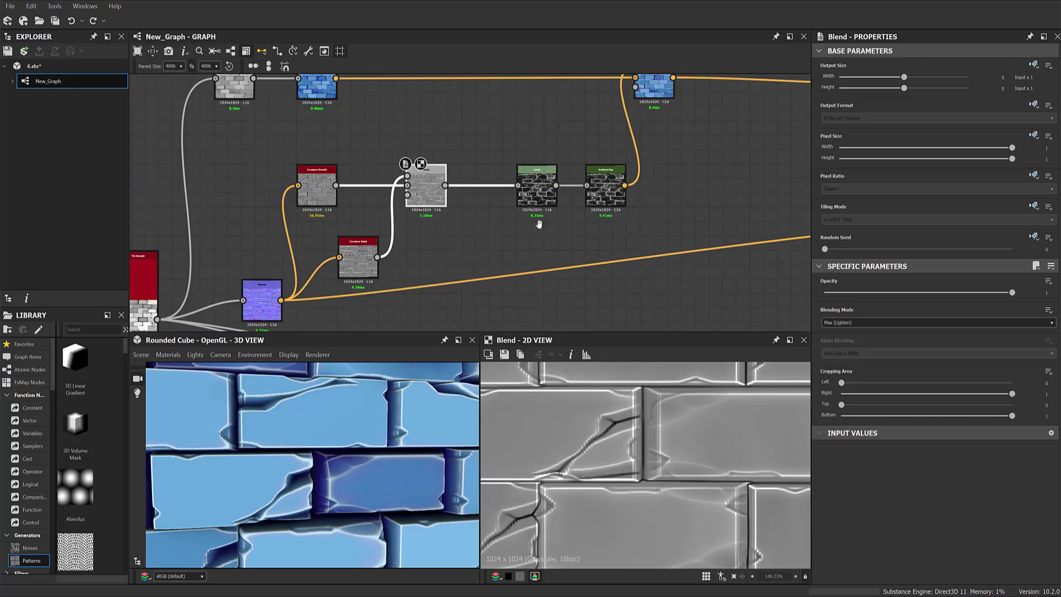
scroll(532, 221, up, 3)
click(543, 203)
middle_drag(547, 294, 572, 293)
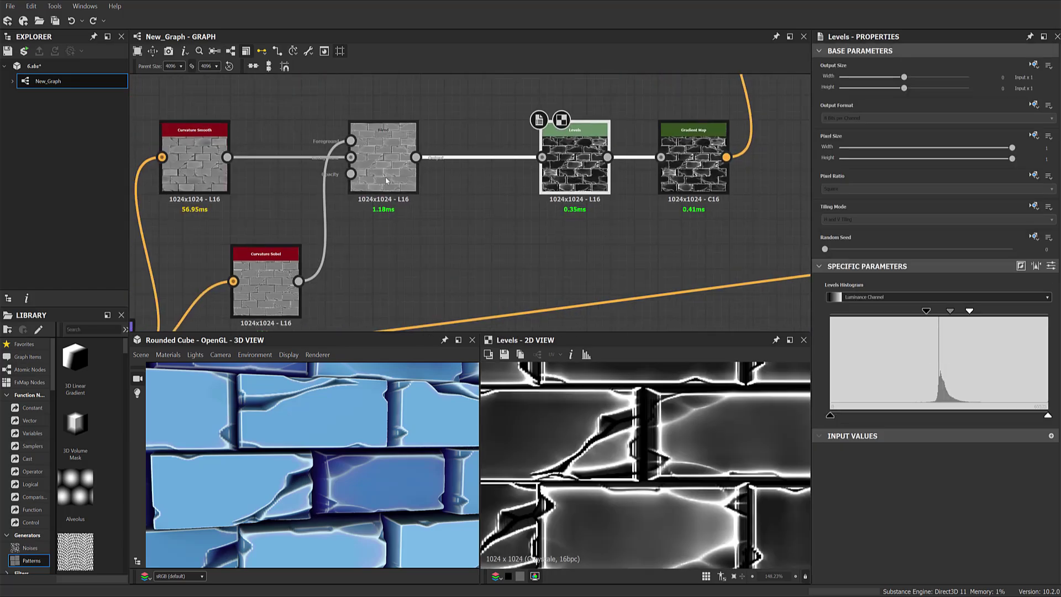
scroll(540, 166, down, 3)
middle_drag(540, 166, 507, 191)
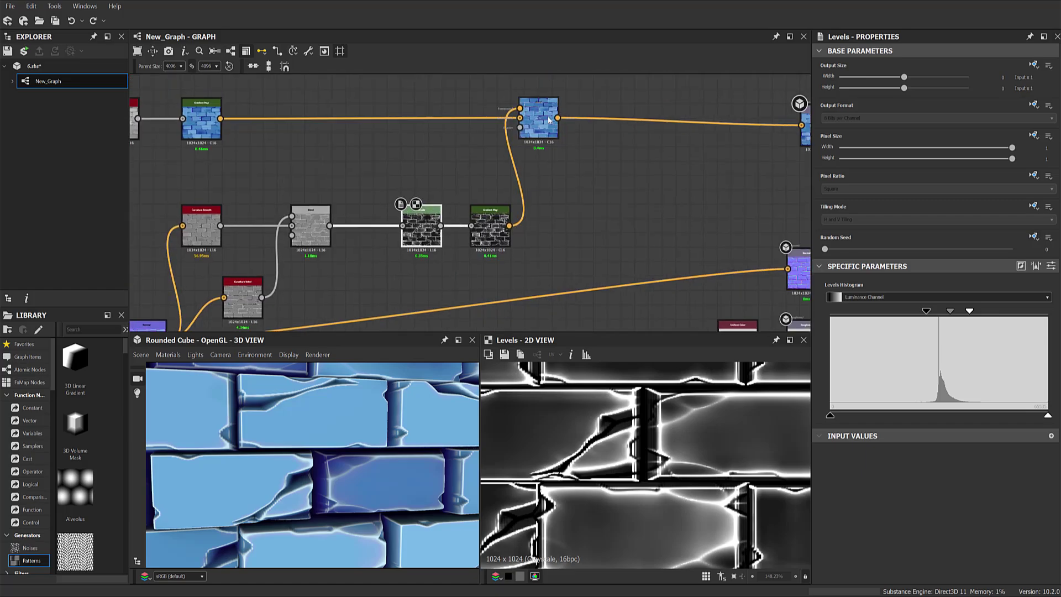
click(540, 116)
mouse_move(585, 204)
middle_down()
mouse_move(599, 202)
mouse_move(494, 211)
middle_up()
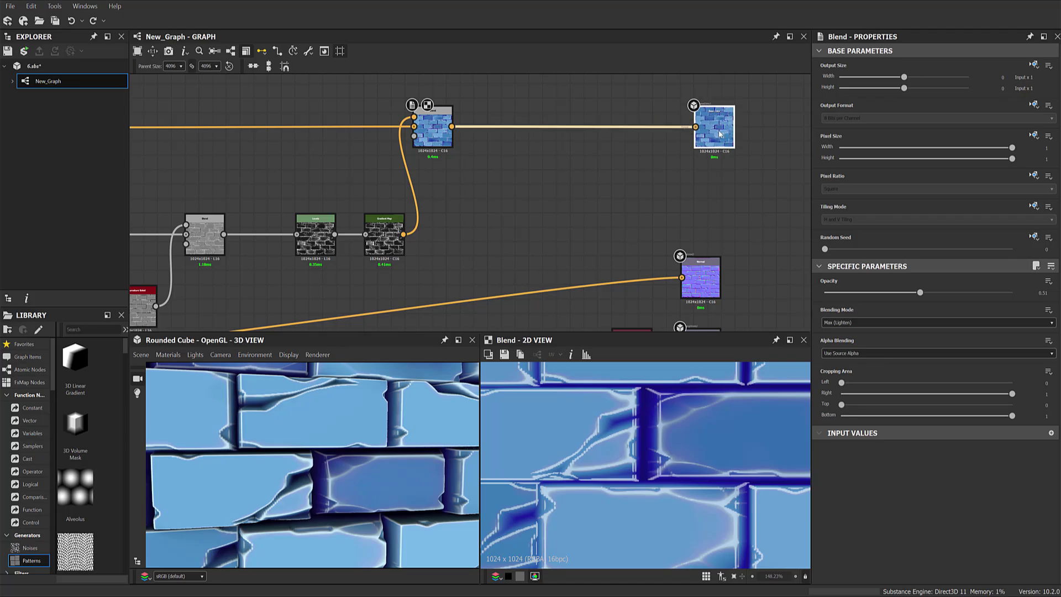
middle_drag(551, 159, 641, 138)
double_click(229, 286)
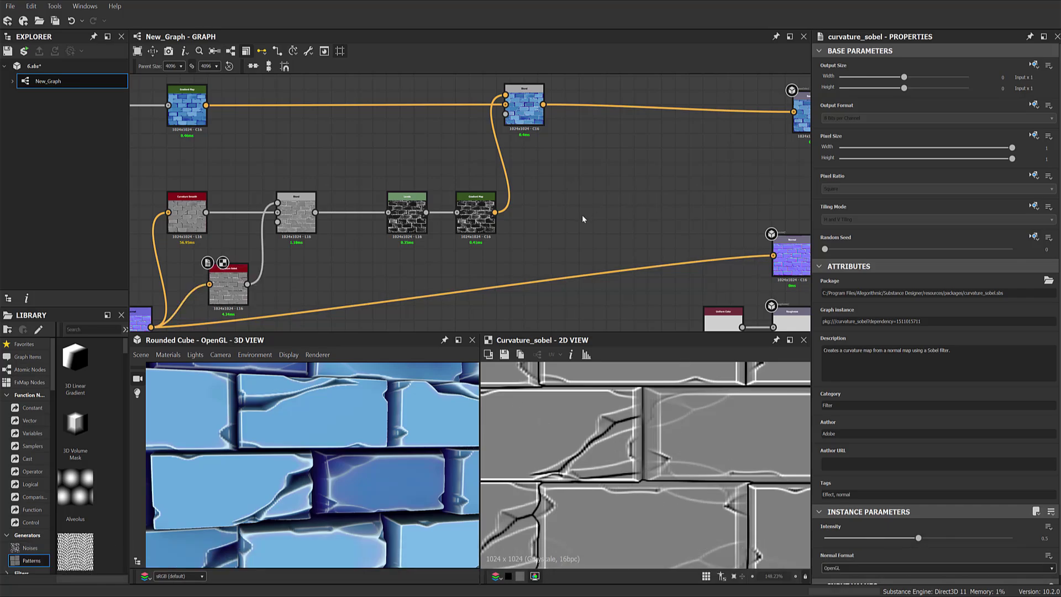
Add a Levels node fed by Curvature Sobel, raising input black to leave thin white edges.
key(space)
click(619, 270)
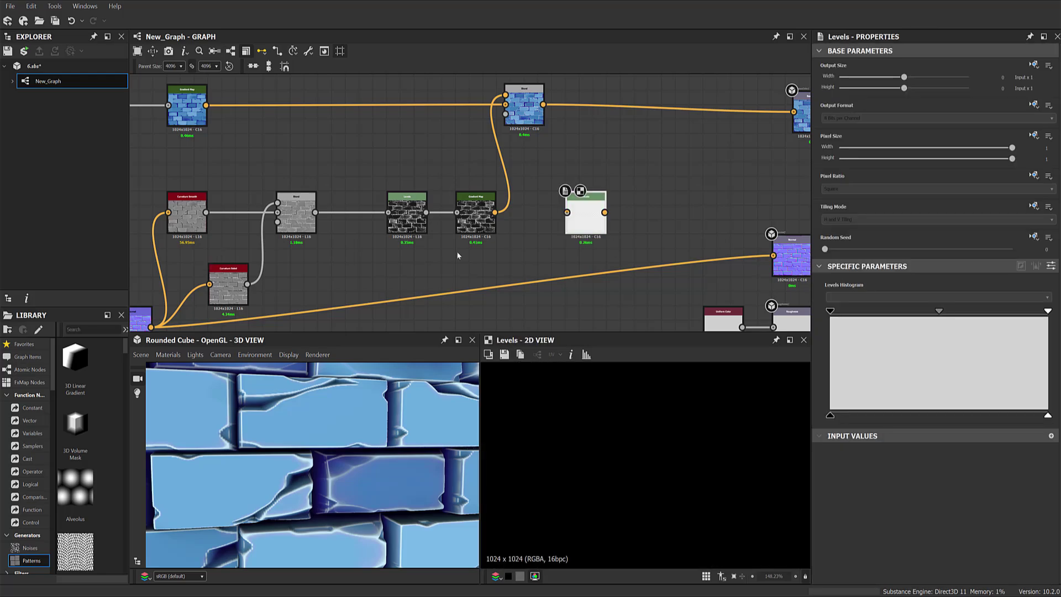
mouse_move(248, 285)
mouse_down()
mouse_move(569, 215)
mouse_move(589, 237)
mouse_up()
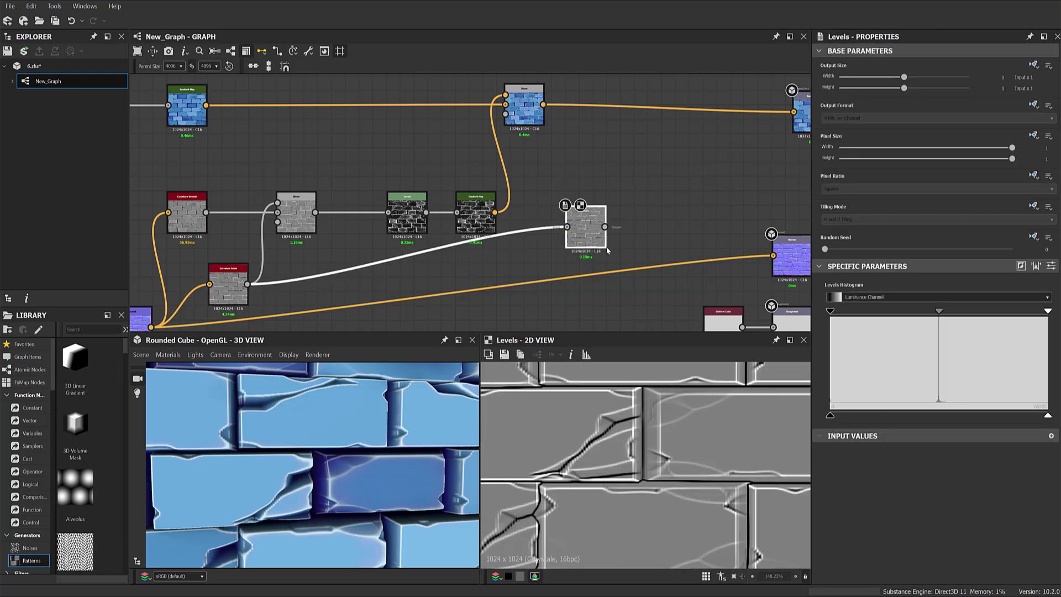
mouse_move(833, 310)
mouse_down()
mouse_move(979, 311)
mouse_move(952, 318)
mouse_move(967, 317)
mouse_up()
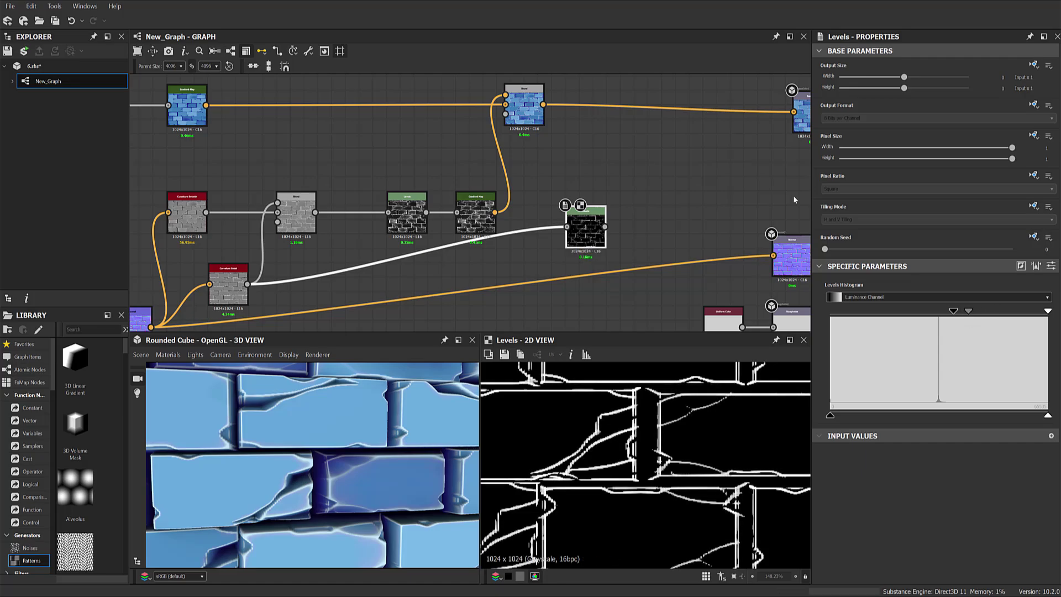
middle_drag(793, 194, 776, 245)
drag(648, 130, 636, 196)
Insert a second Blend node on the selected link and add a green Input Color node.
key(space)
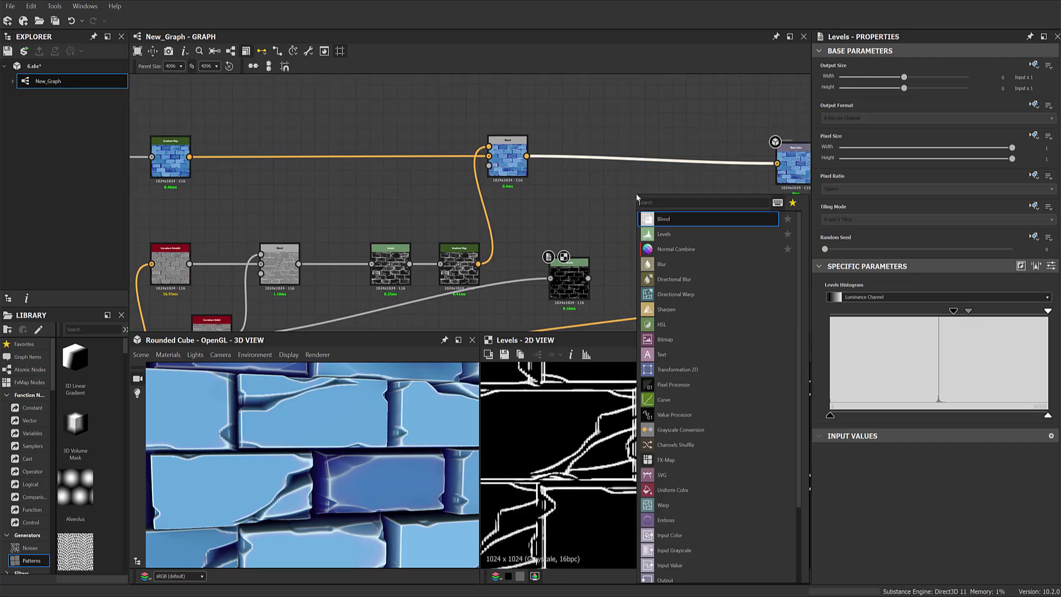
click(669, 232)
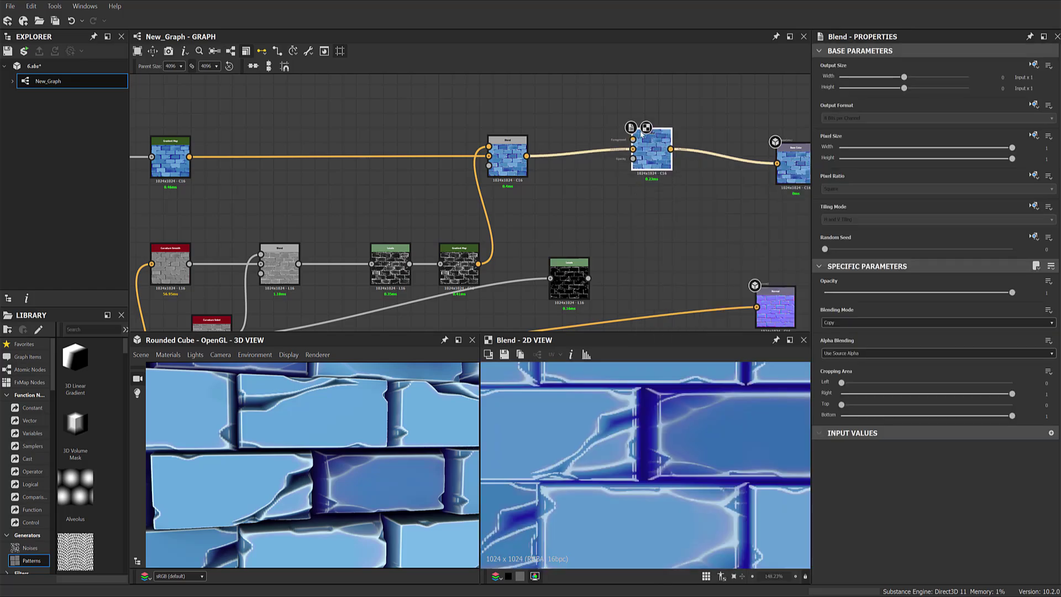
middle_drag(589, 74, 604, 133)
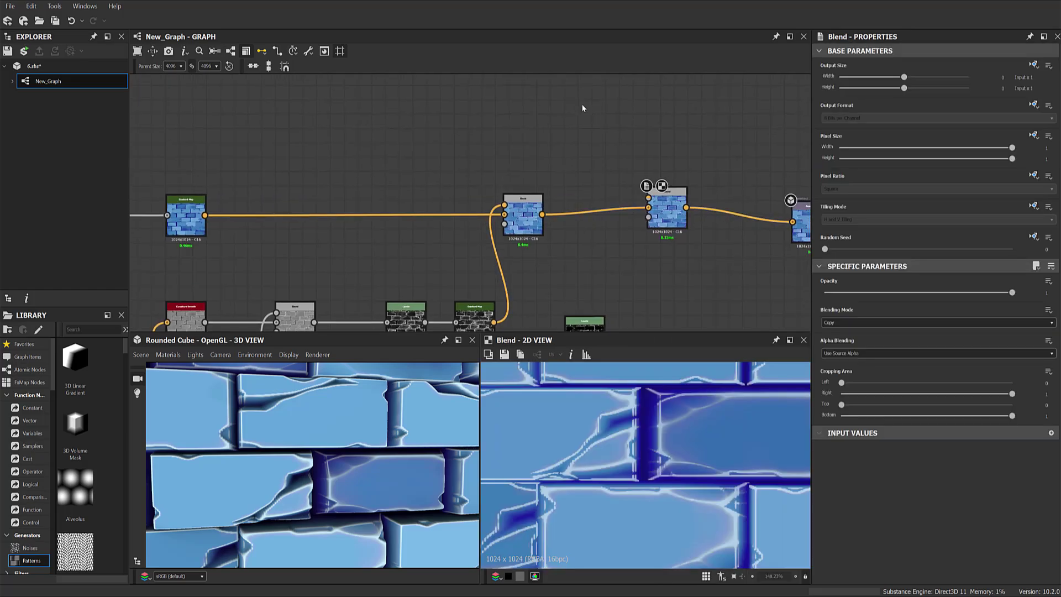
key(space)
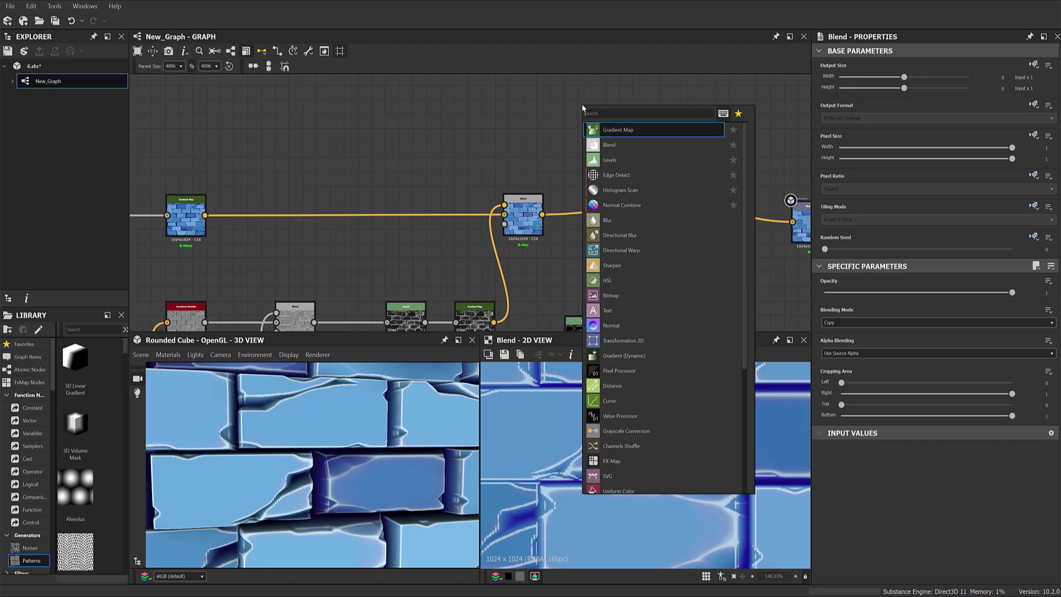
text(color)
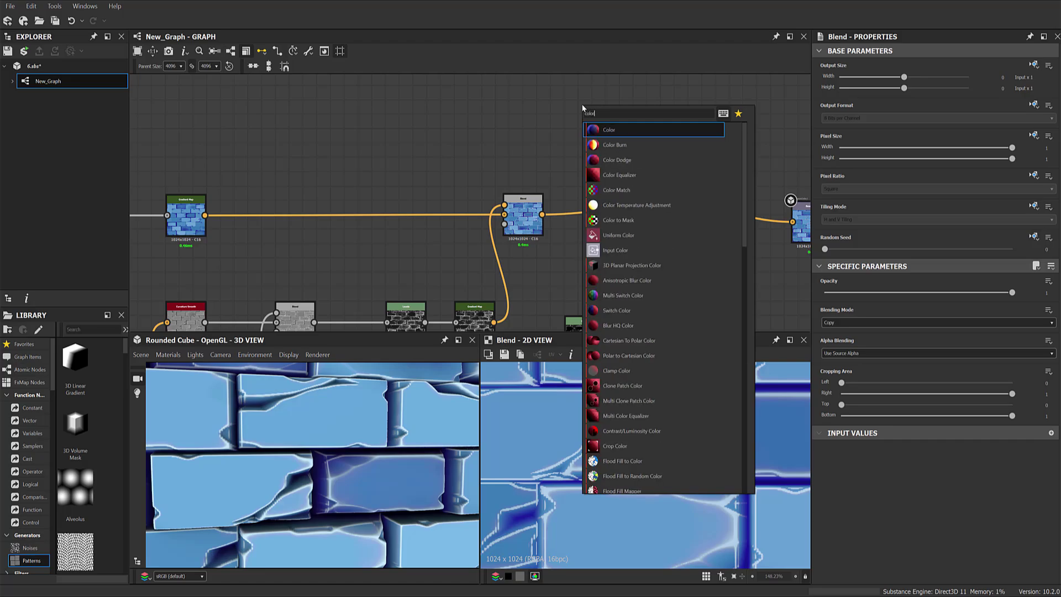
click(637, 250)
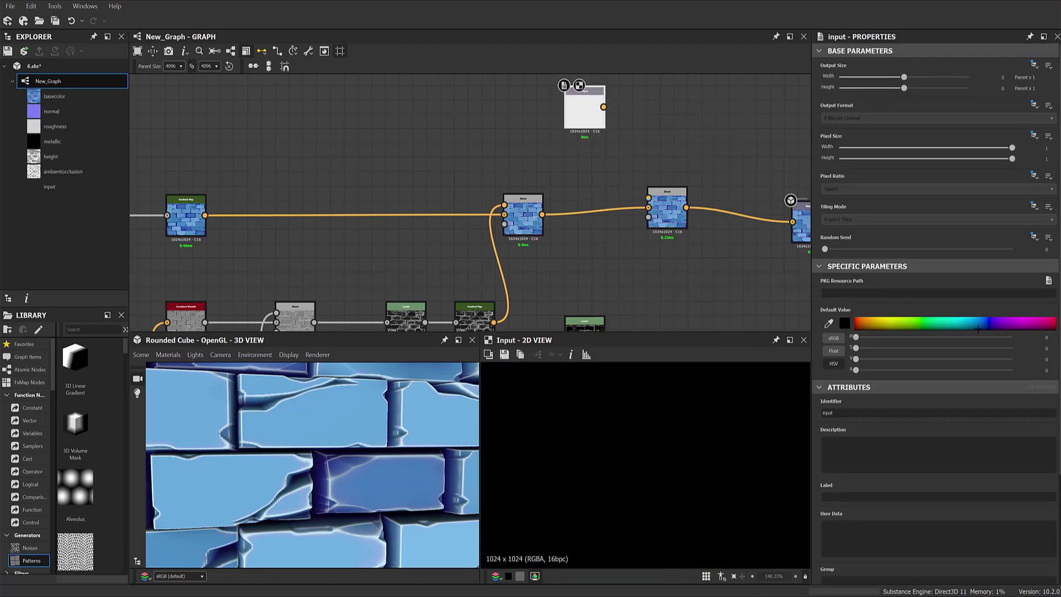
click(924, 319)
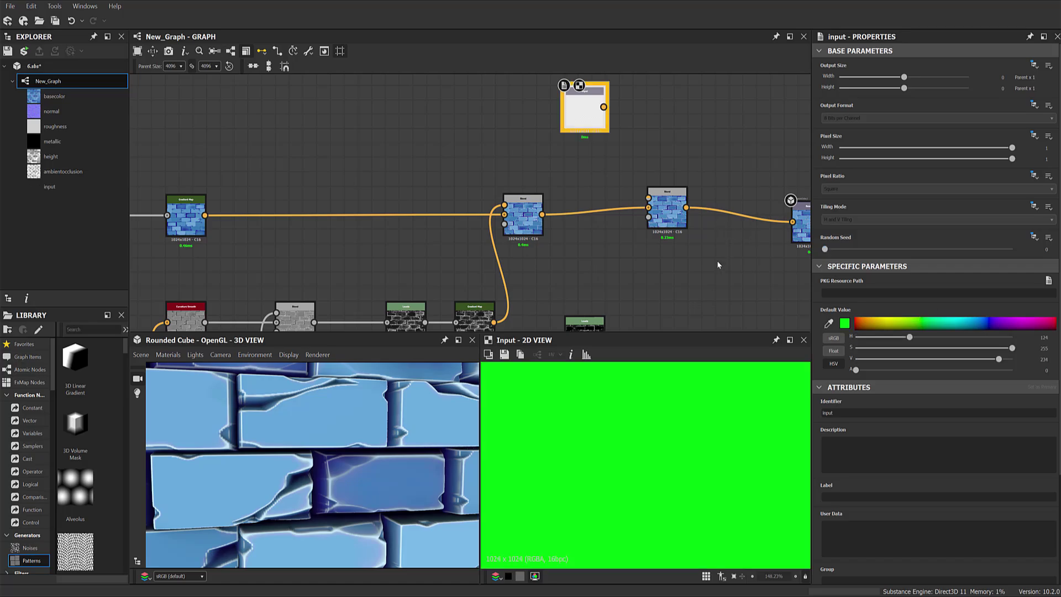
Connect the Levels edge mask and the green Input node to the second Blend.
click(668, 210)
mouse_move(668, 210)
middle_down()
mouse_move(689, 115)
mouse_move(653, 80)
middle_up()
click(592, 249)
middle_drag(681, 182, 643, 224)
scroll(642, 222, down, 1)
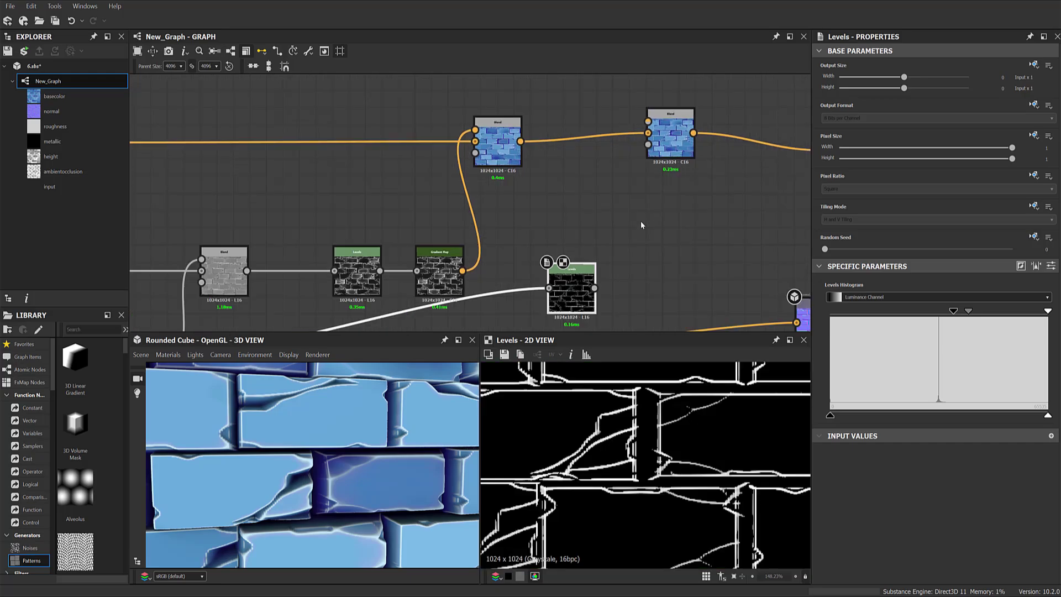
drag(636, 212, 648, 144)
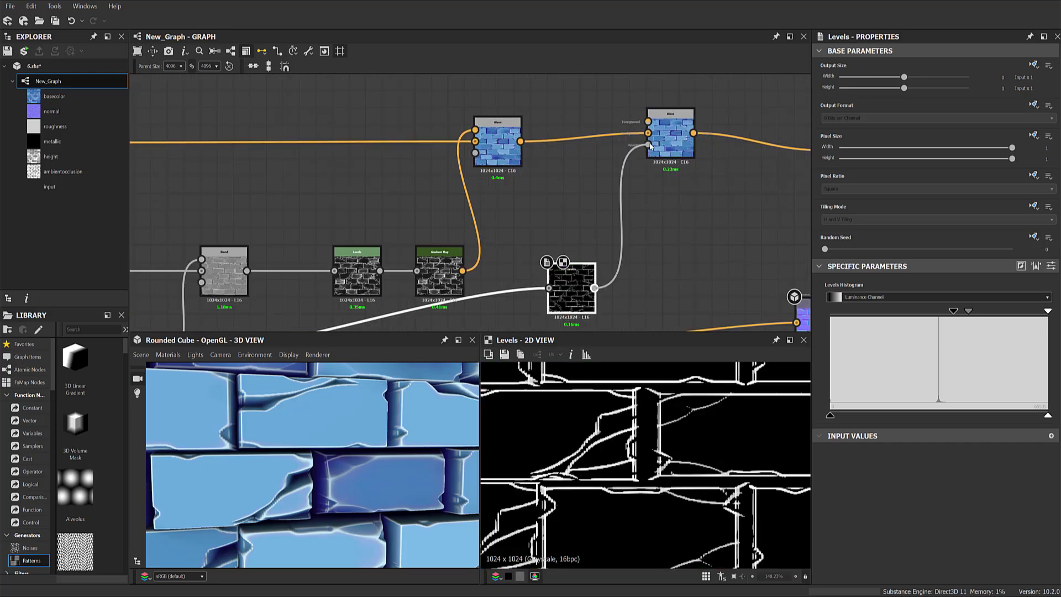
middle_drag(628, 62, 621, 134)
middle_drag(576, 95, 564, 149)
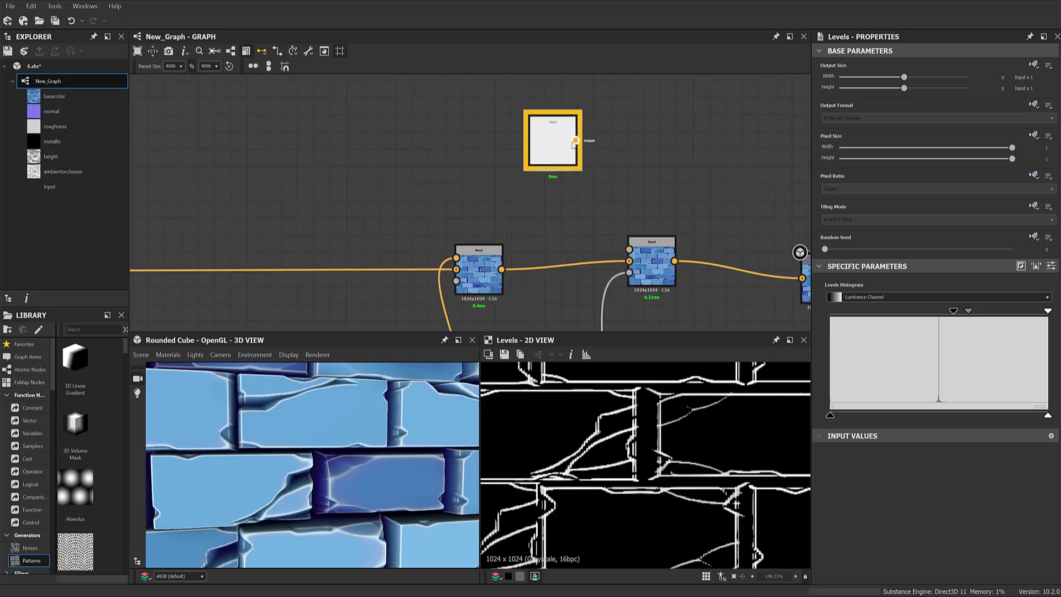
drag(575, 140, 629, 249)
middle_drag(662, 259, 680, 210)
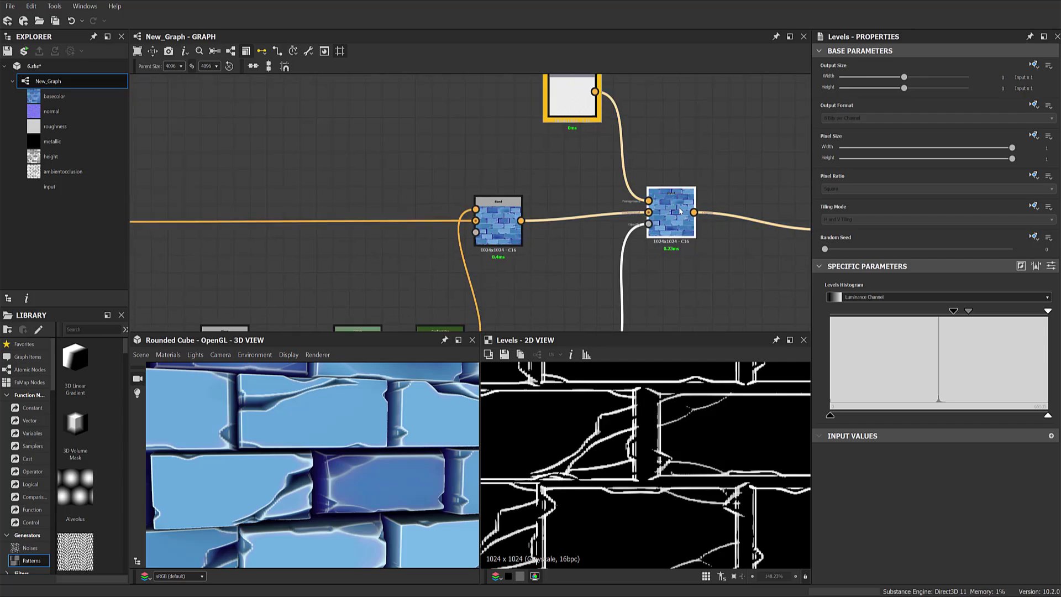
Set the second Blend's blending mode to Multiply.
click(666, 199)
scroll(649, 172, down, 1)
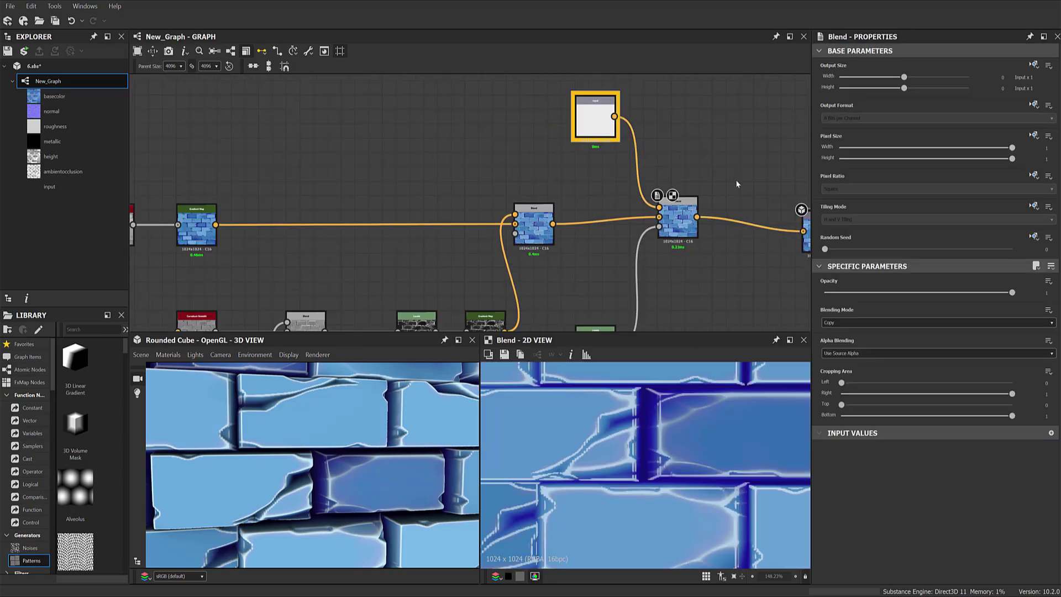
middle_drag(684, 227, 670, 198)
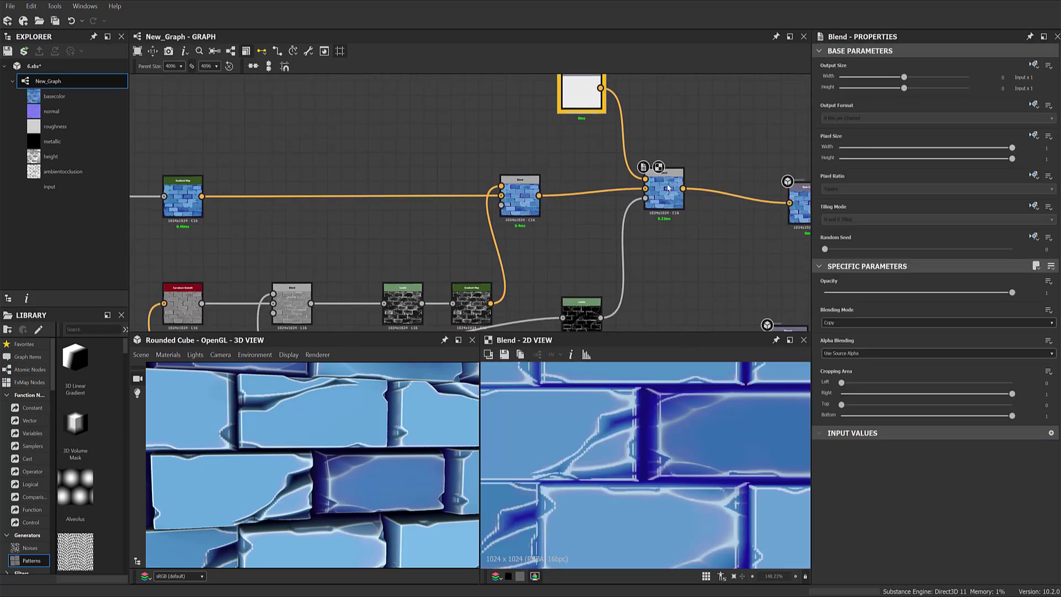
click(839, 323)
click(837, 349)
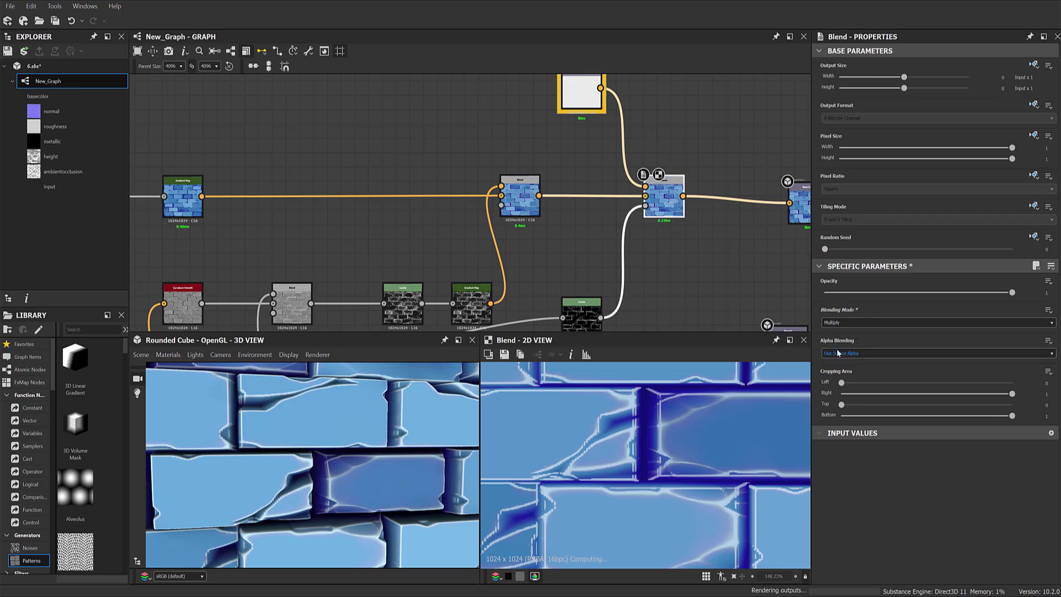
Delete the temporary green Input node and its link.
middle_drag(570, 142, 563, 158)
double_click(562, 158)
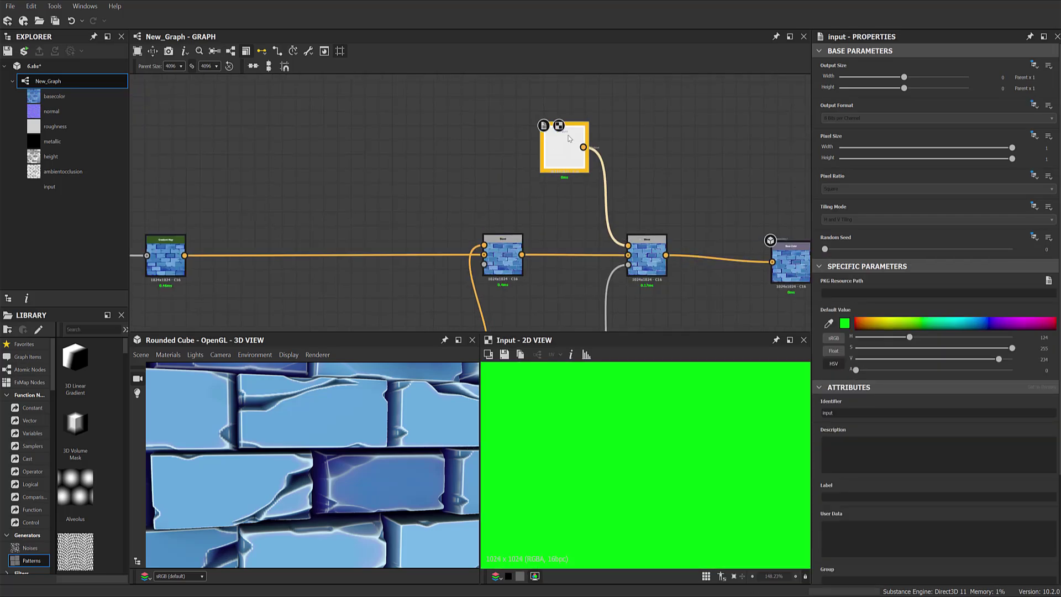
scroll(557, 154, up, 3)
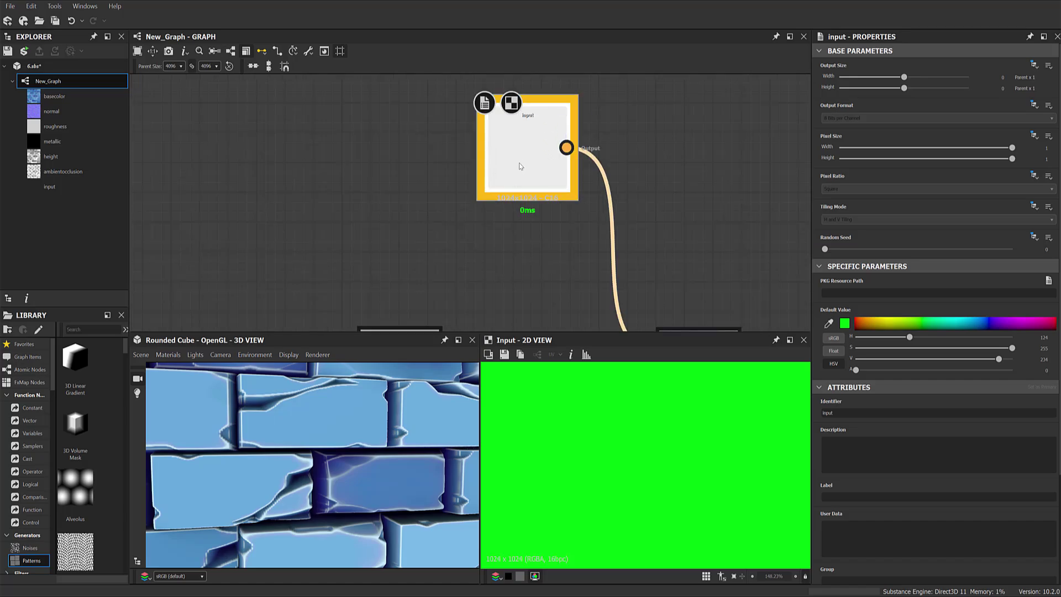
scroll(516, 165, down, 2)
key(Delete)
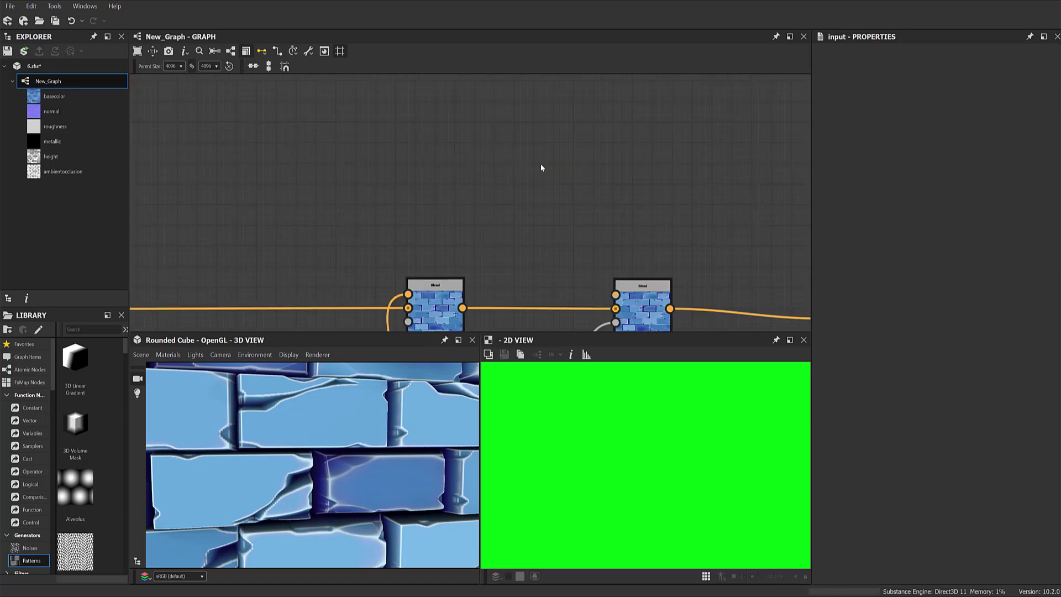
key(space)
Add a bright green Uniform Color node feeding the second Blend's Foreground.
text(c)
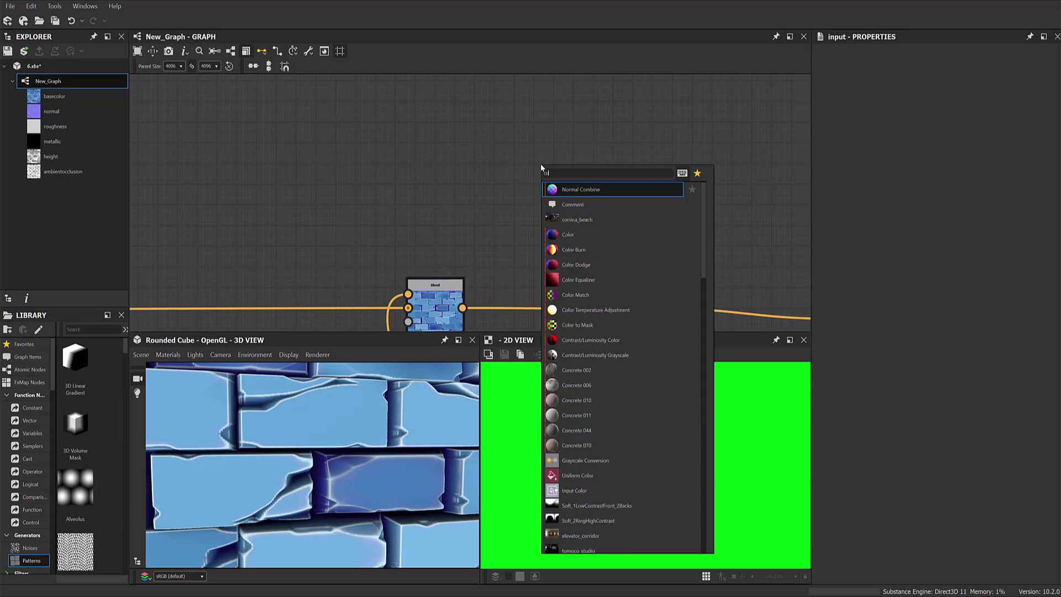
text(olo)
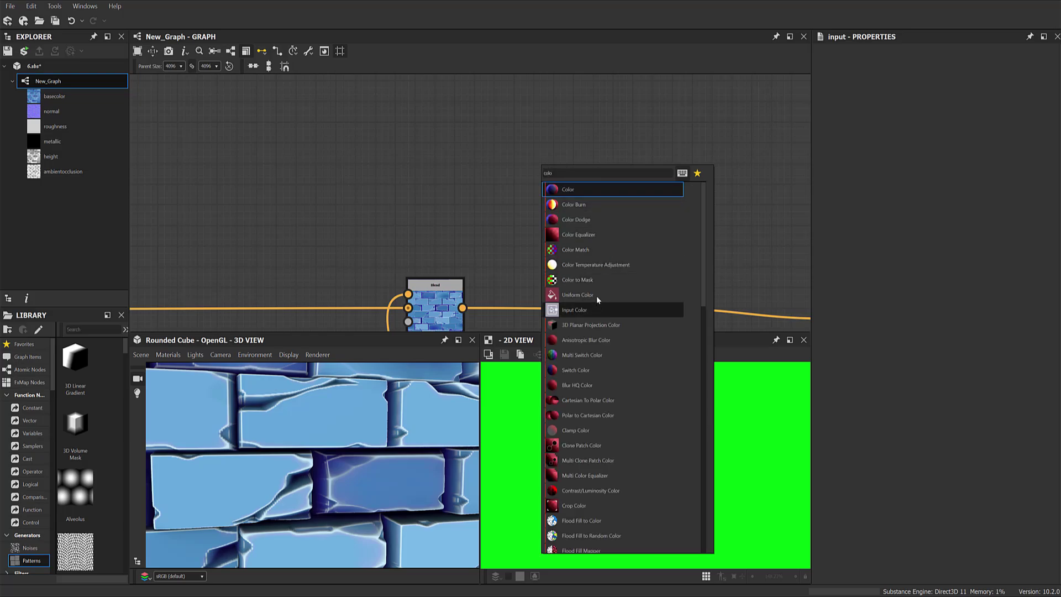
click(596, 296)
drag(562, 111, 606, 232)
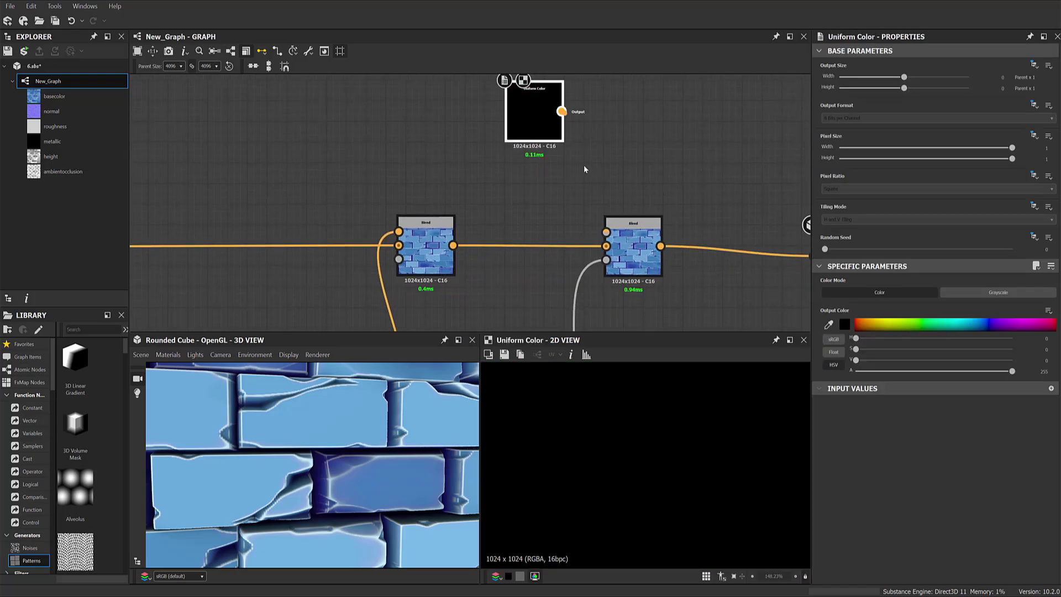
click(926, 324)
click(924, 320)
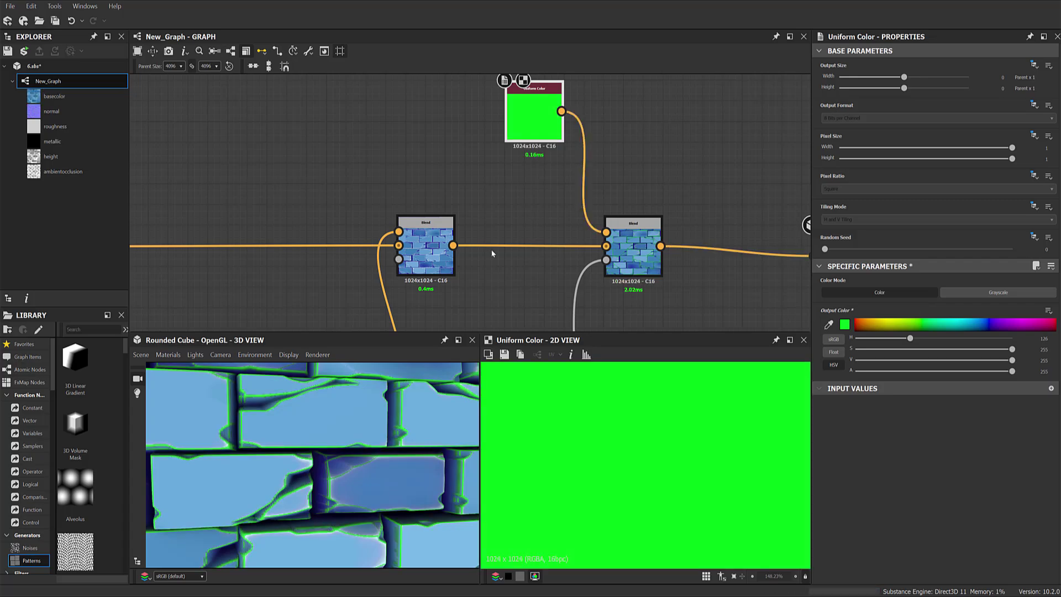
Preview the Levels mask and second Blend result, turning the cube to check green brick edges.
scroll(358, 439, down, 3)
drag(353, 469, 341, 470)
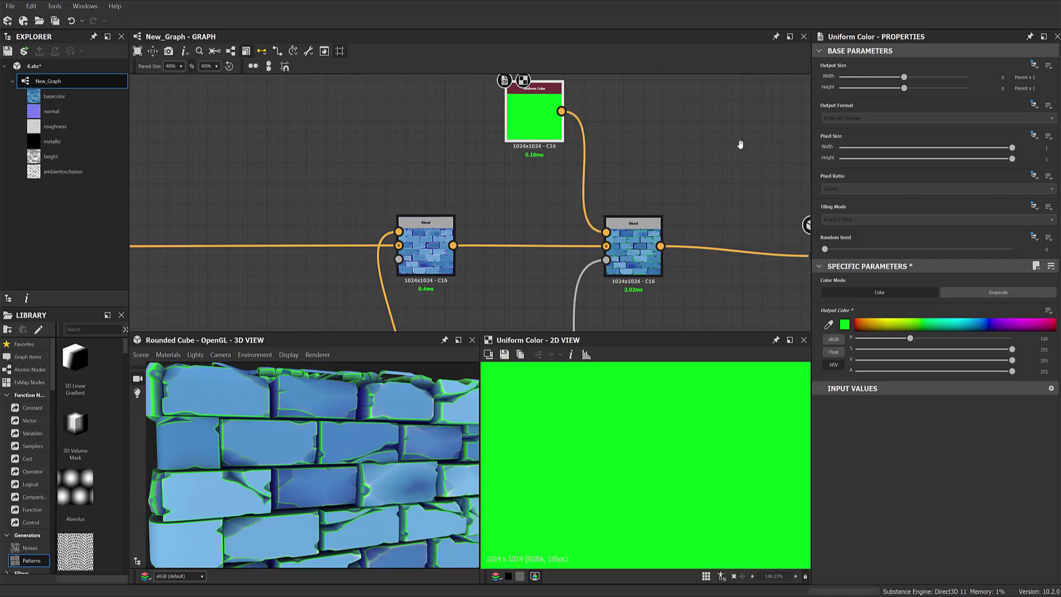
middle_drag(740, 142, 713, 106)
click(618, 224)
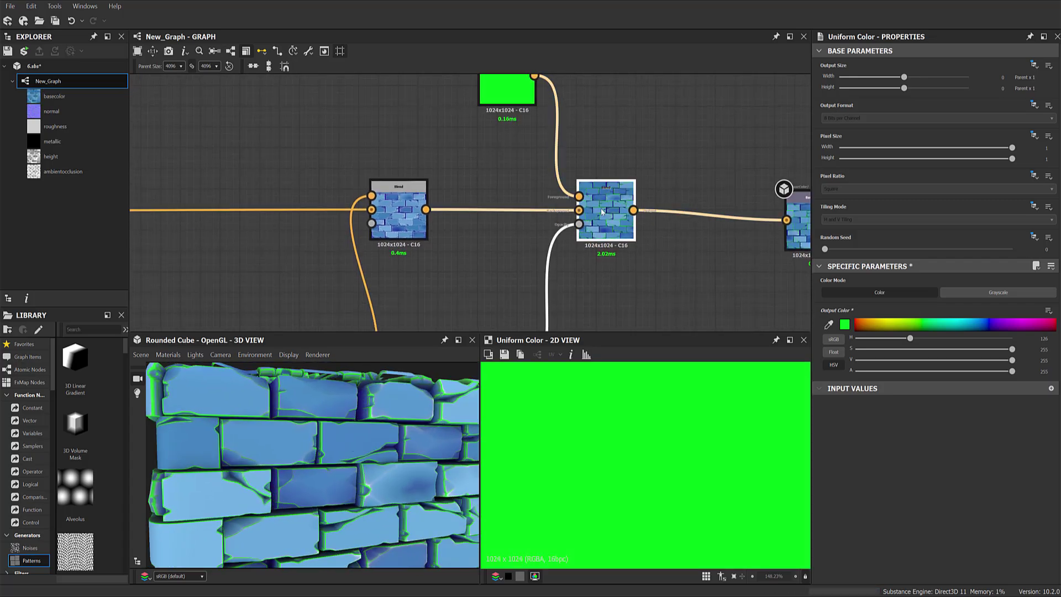
scroll(644, 229, down, 2)
click(552, 255)
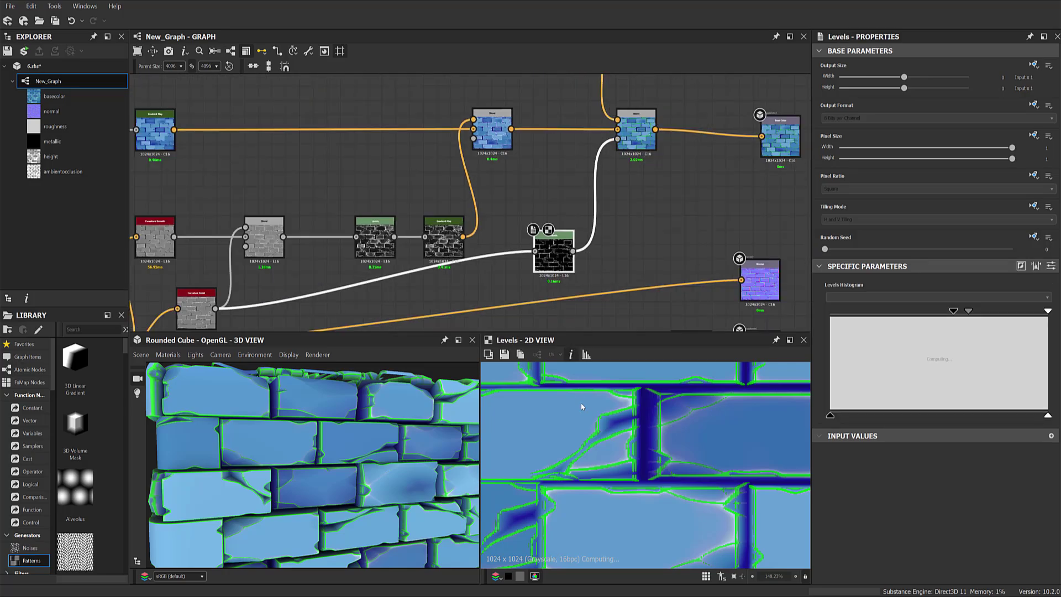
middle_drag(641, 178, 643, 222)
click(638, 177)
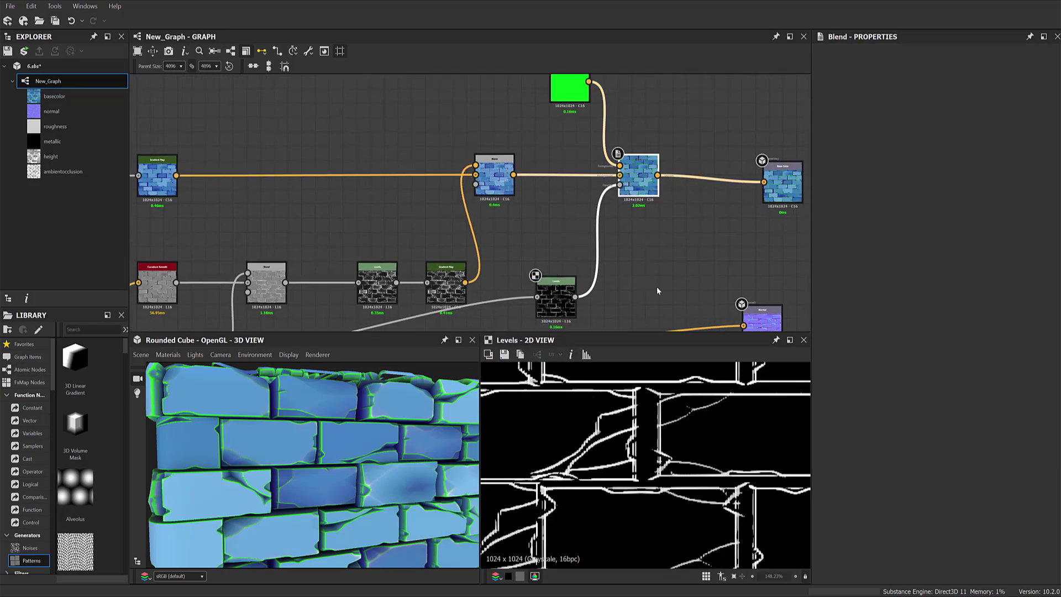
drag(320, 463, 332, 439)
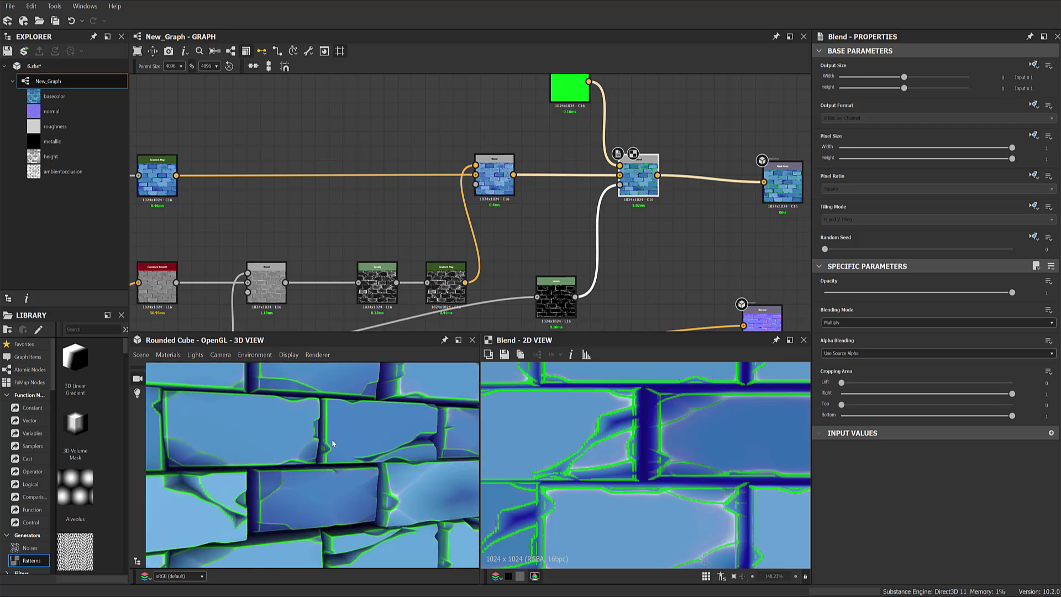
mouse_move(570, 105)
middle_down()
mouse_move(555, 149)
mouse_move(564, 119)
middle_up()
click(553, 144)
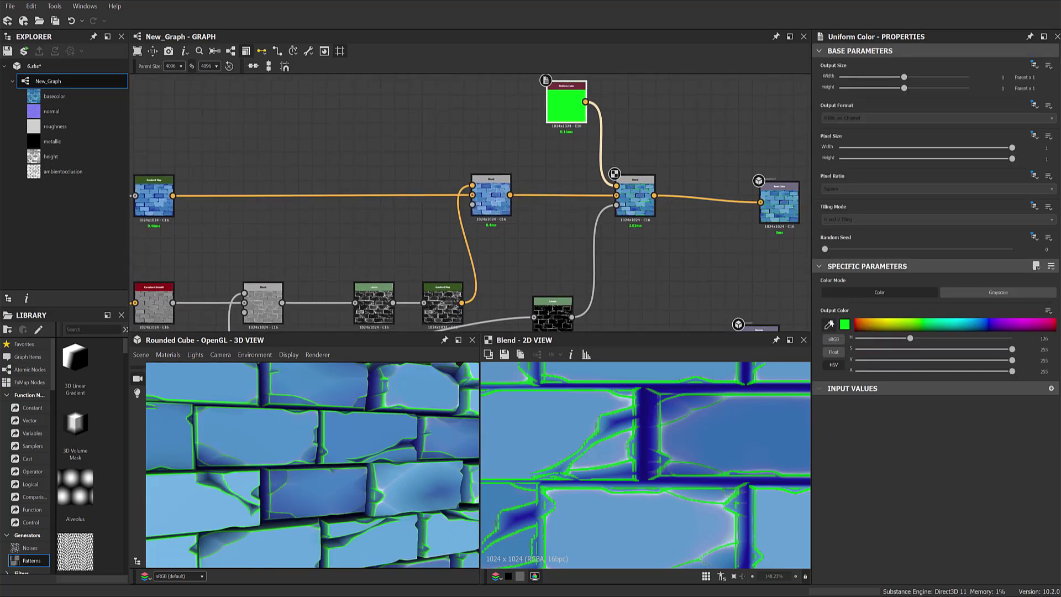
Change the Uniform Color edge tint from bright green to a pale cyan.
click(844, 324)
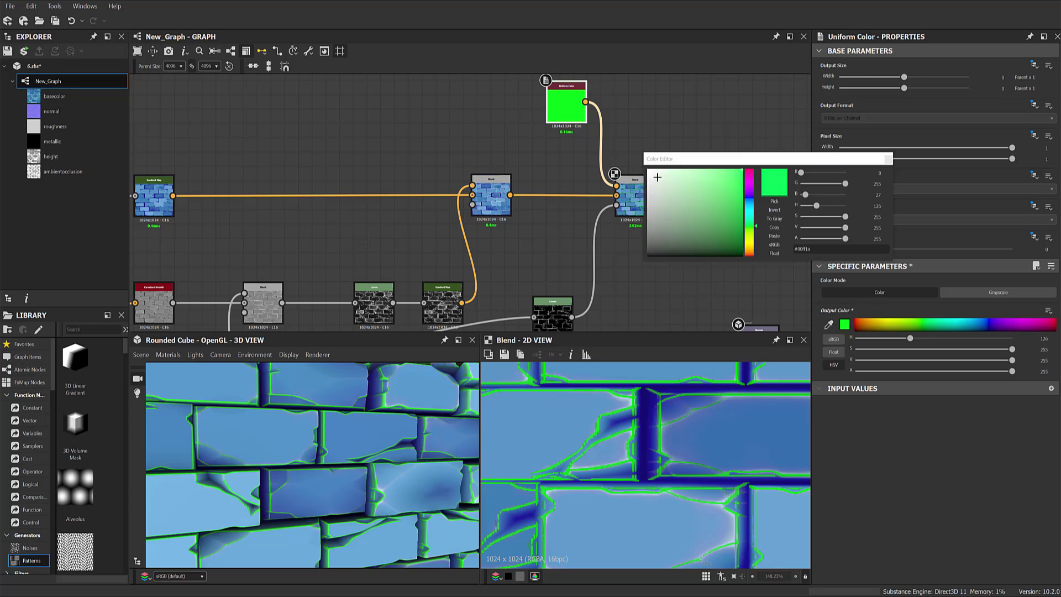
click(656, 175)
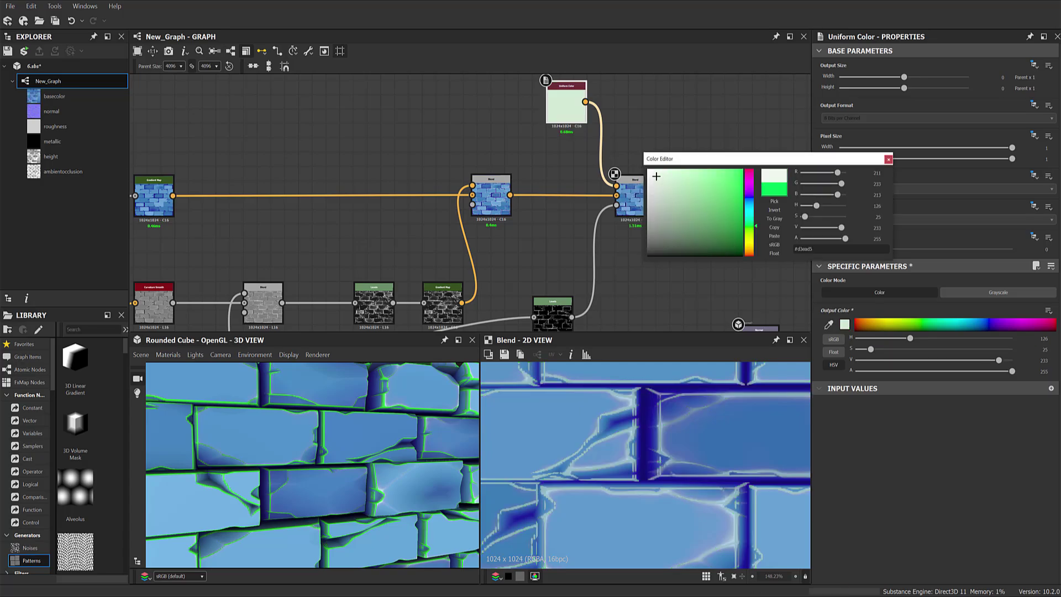
click(751, 214)
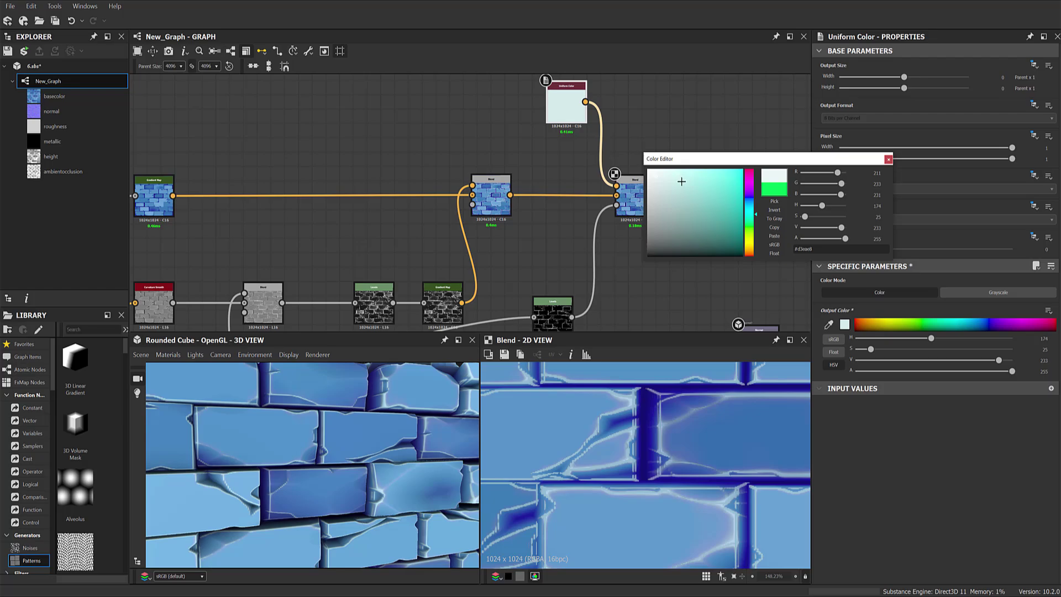
click(681, 181)
click(678, 179)
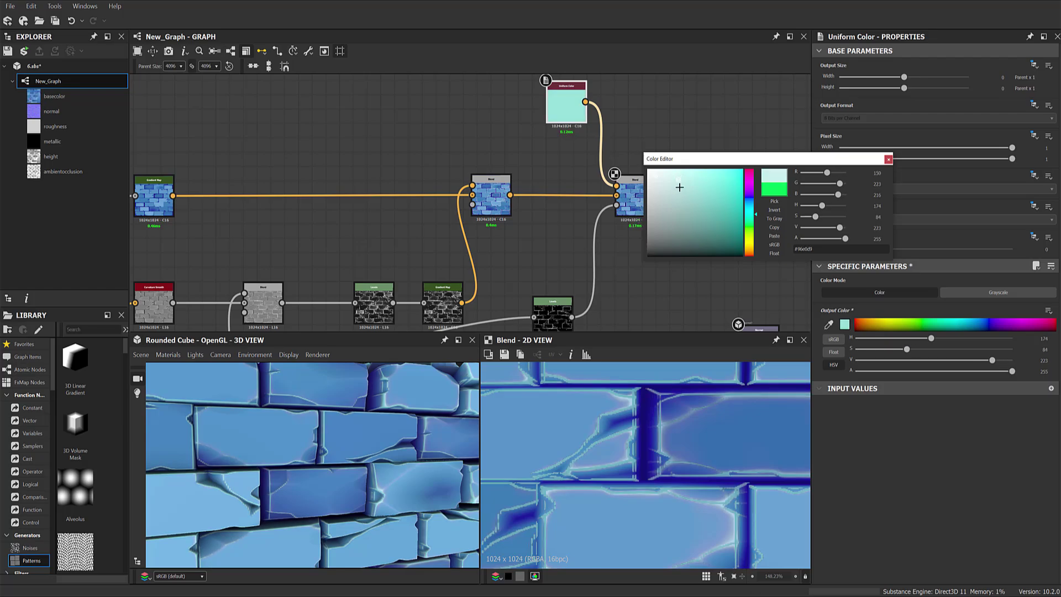
click(670, 186)
click(667, 175)
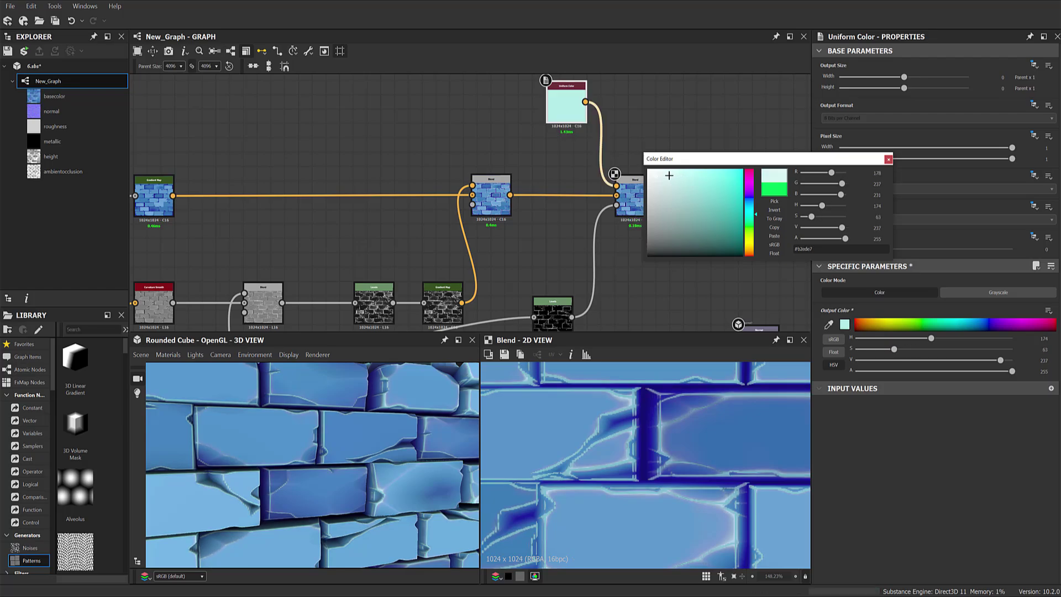
click(674, 178)
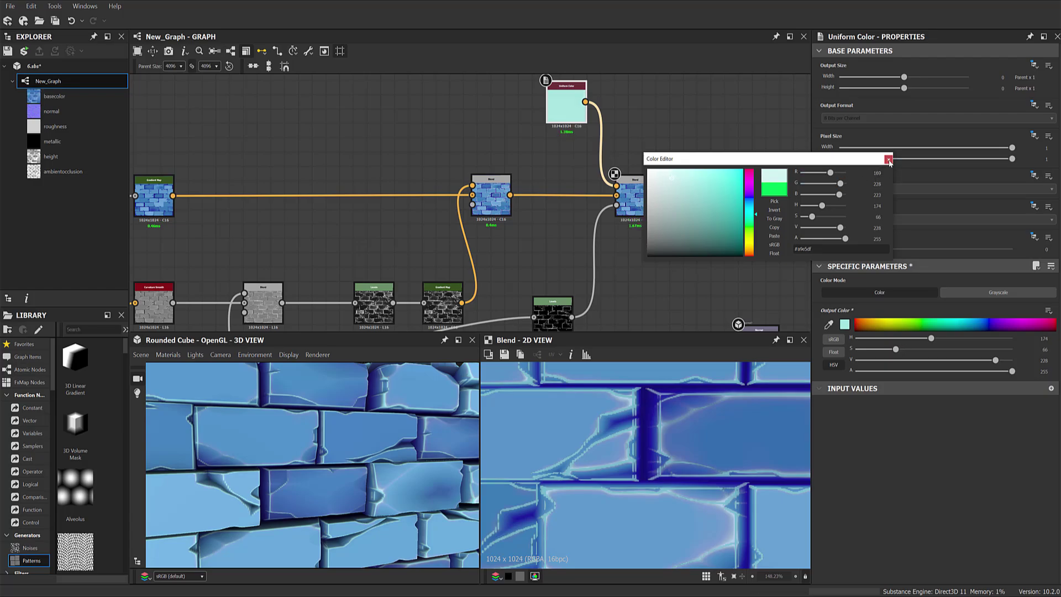
click(888, 160)
click(647, 212)
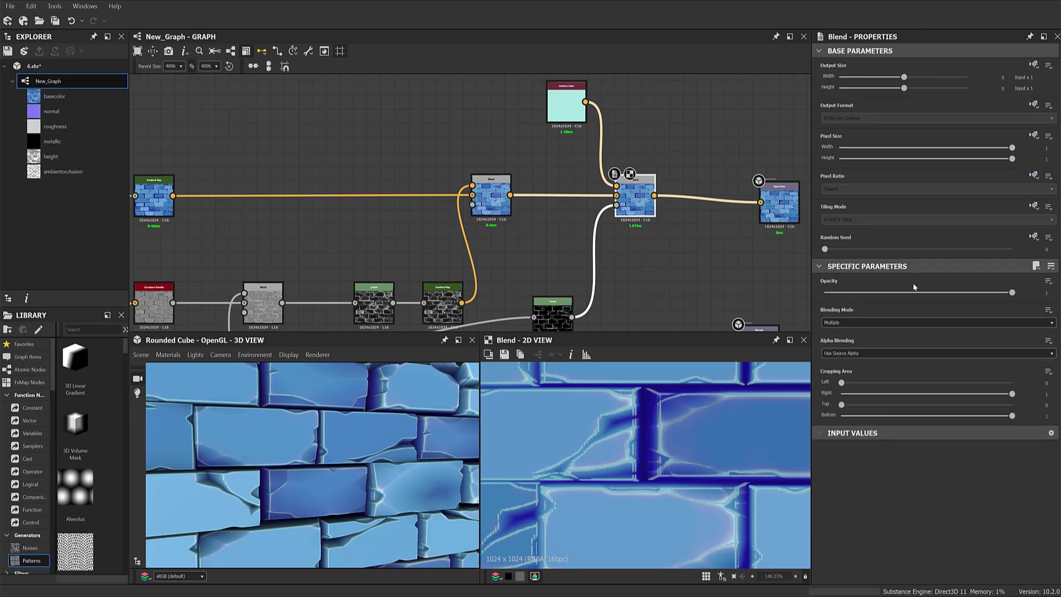
mouse_move(973, 289)
mouse_down()
mouse_move(869, 291)
mouse_move(1019, 292)
mouse_up()
click(490, 200)
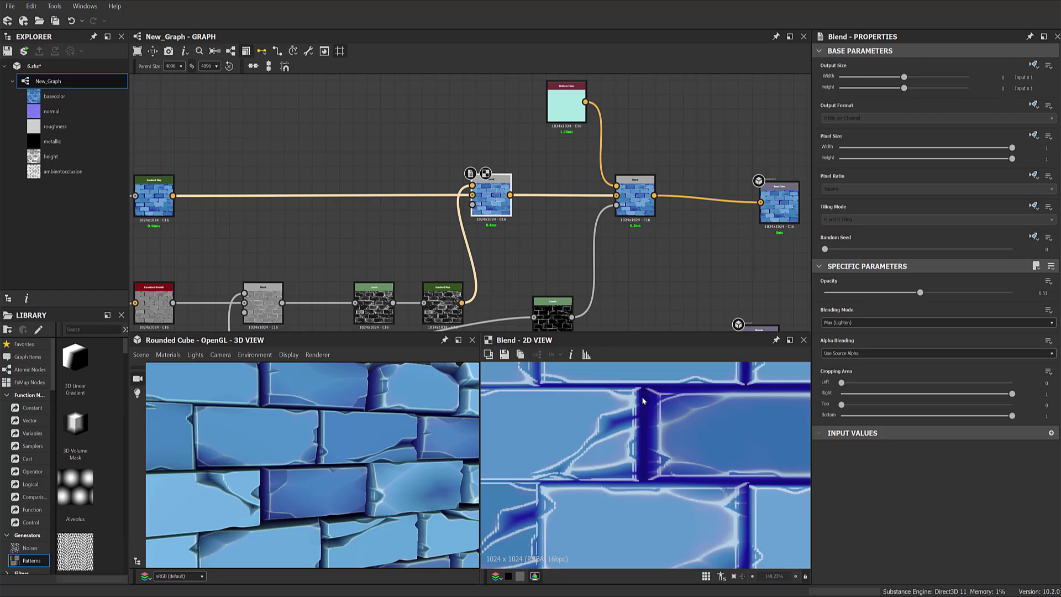
click(634, 199)
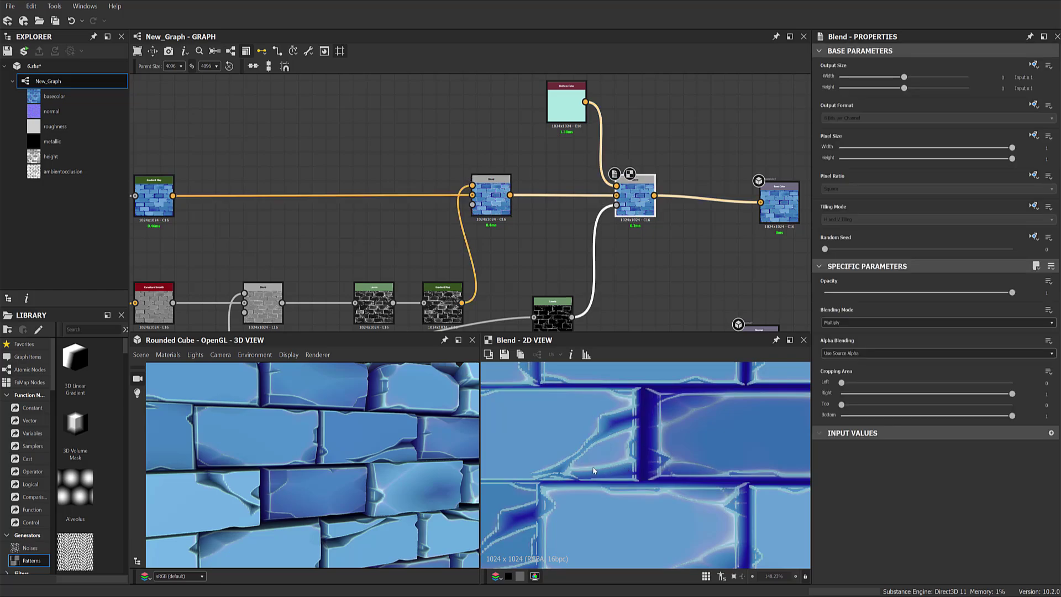
scroll(636, 454, up, 3)
scroll(595, 453, up, 3)
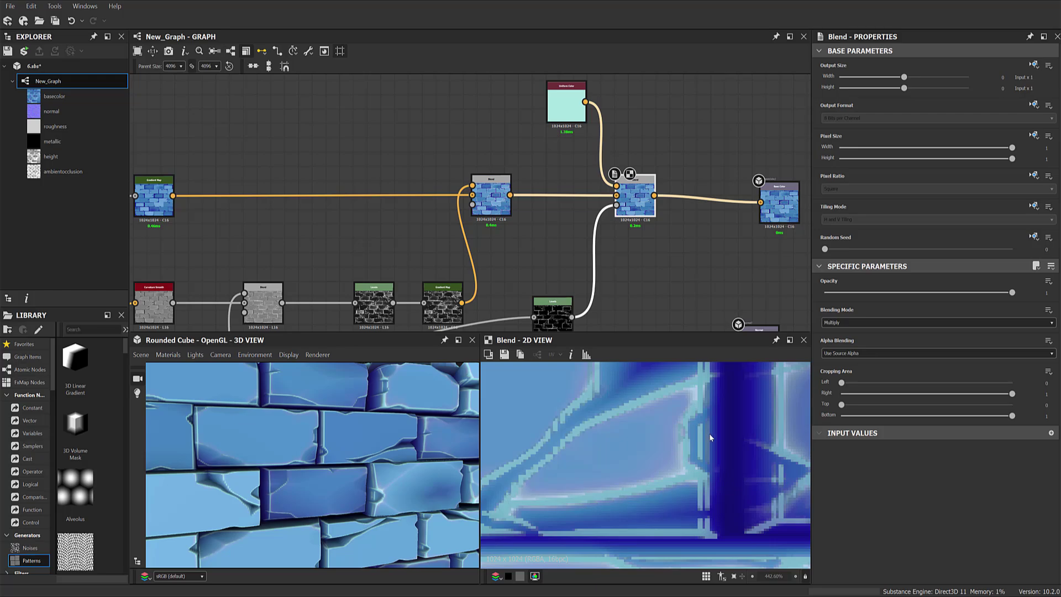
scroll(369, 478, down, 2)
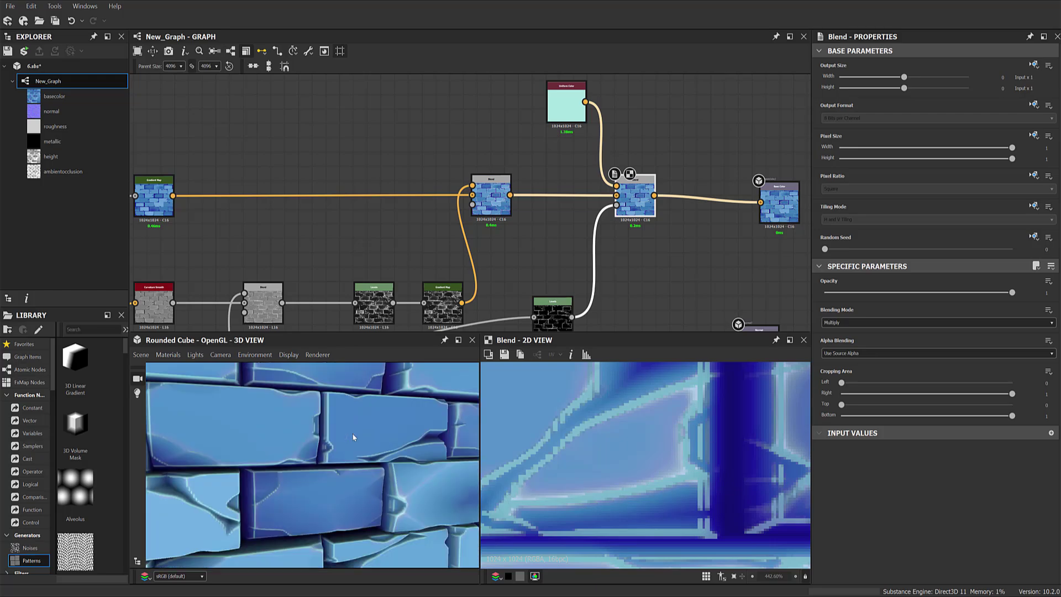
scroll(359, 436, down, 2)
drag(360, 437, 398, 431)
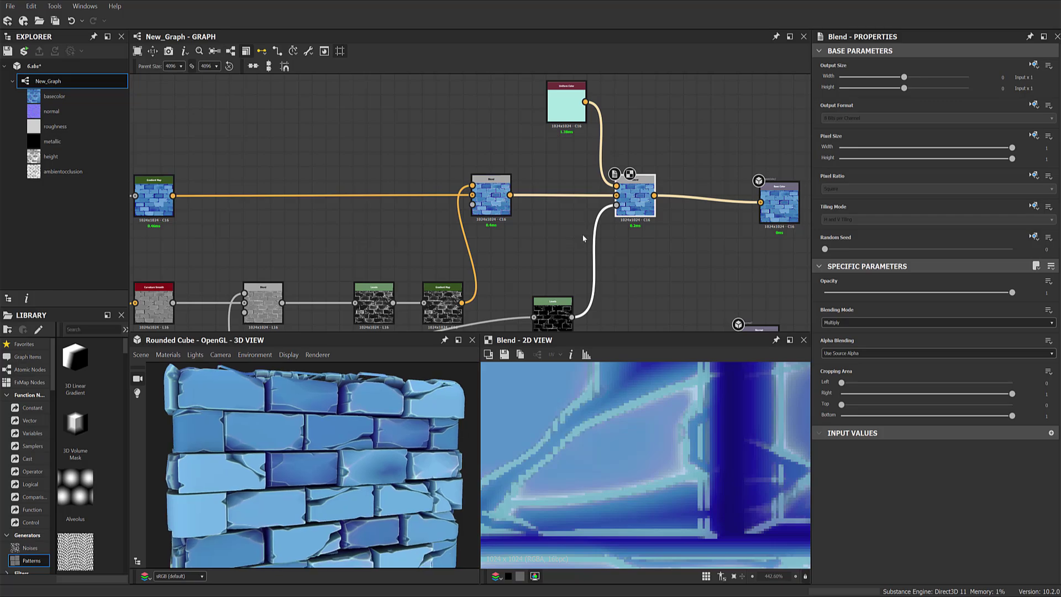
scroll(672, 245, down, 2)
scroll(631, 457, down, 2)
Box-select the upper node cluster and frame it with F, previewing the grayscale Tile_sampler output.
middle_drag(678, 227, 696, 207)
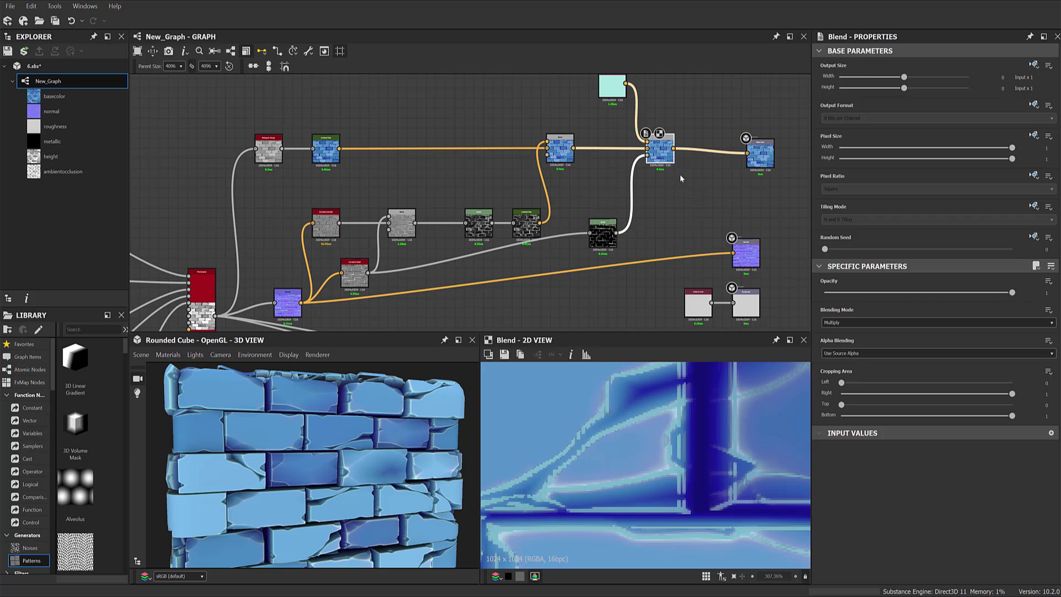
scroll(655, 188, down, 1)
scroll(632, 203, down, 1)
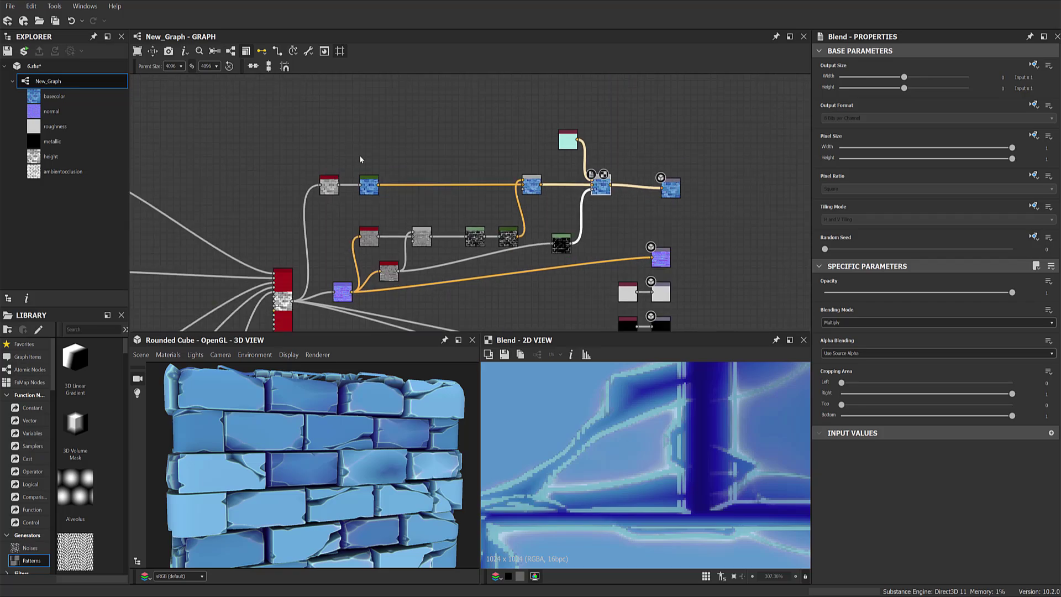
drag(329, 141, 715, 238)
scroll(717, 154, down, 2)
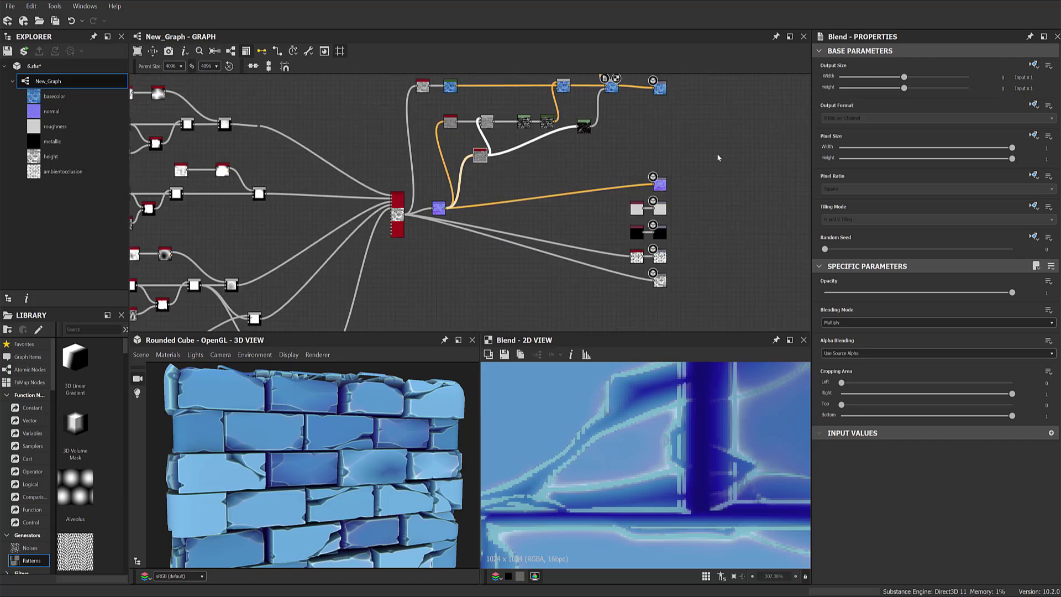
key(f)
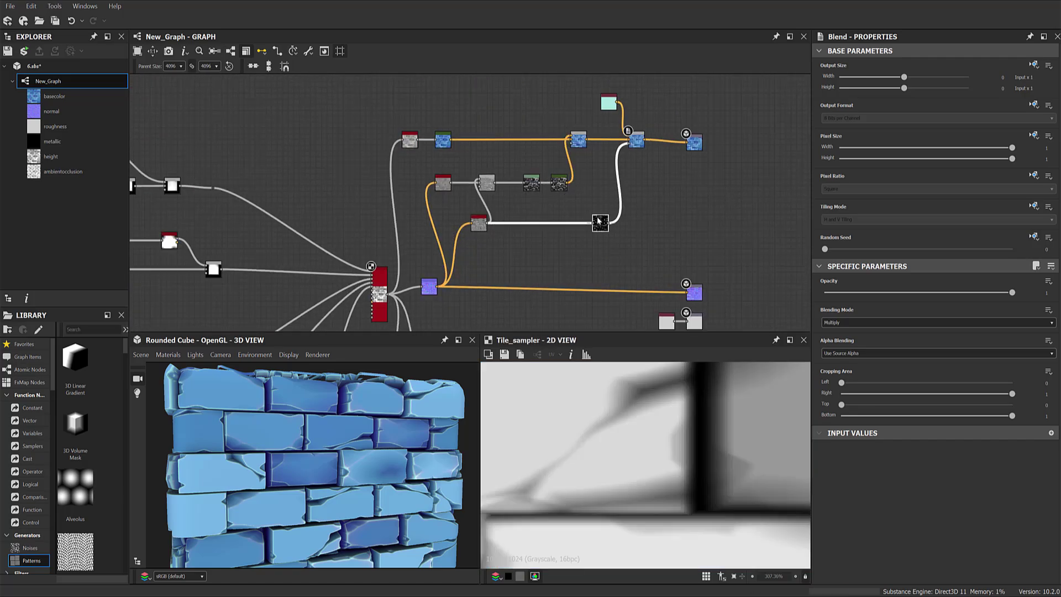
scroll(668, 176, up, 2)
mouse_move(569, 259)
middle_down()
mouse_move(537, 210)
mouse_move(522, 248)
middle_up()
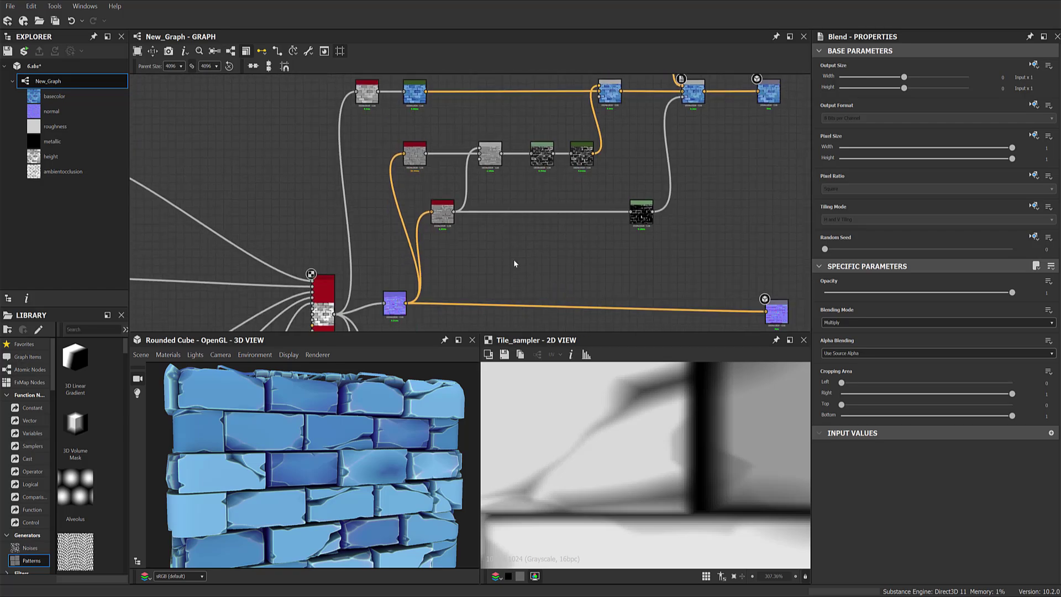
Add an mg_light mask node fed by the normal map.
key(space)
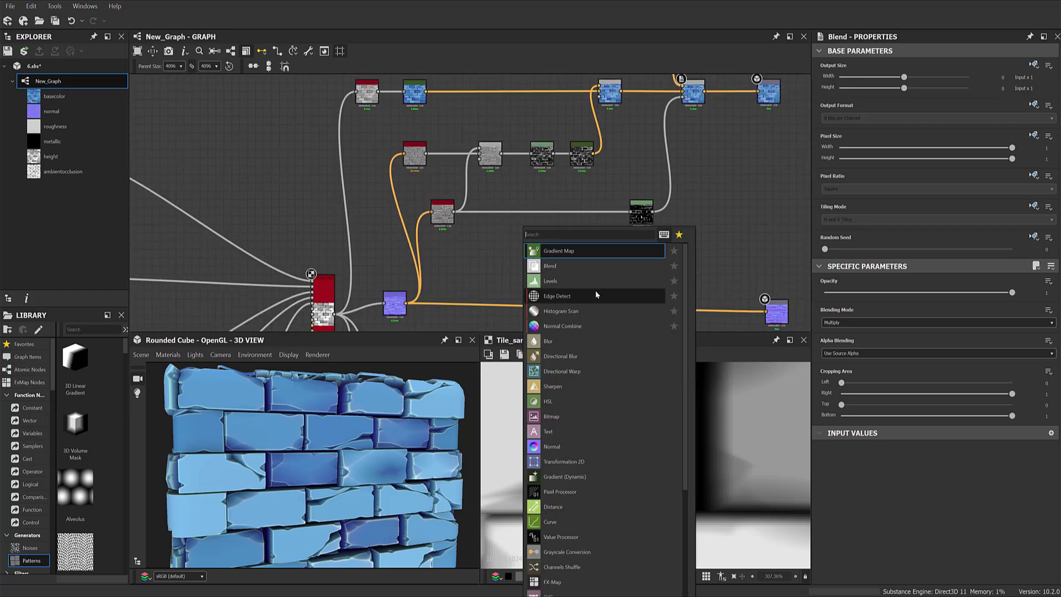
text(light)
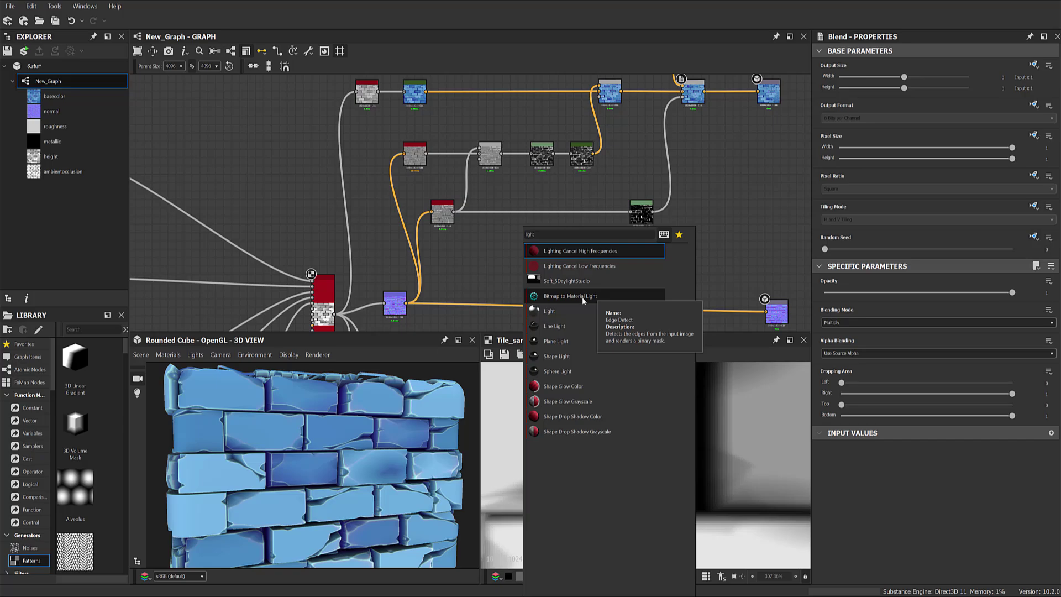
click(550, 310)
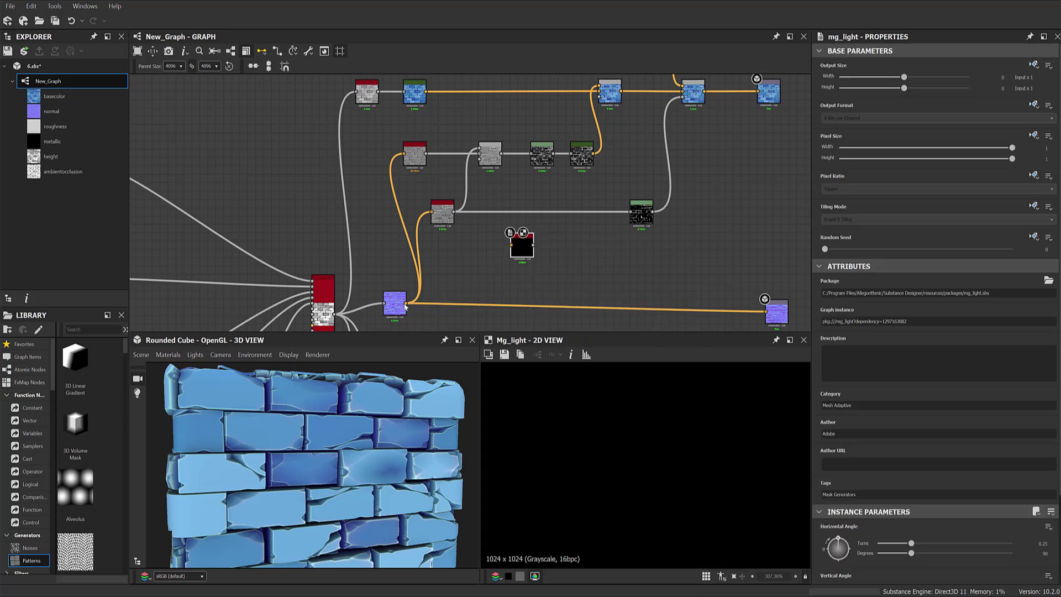
drag(485, 278, 511, 246)
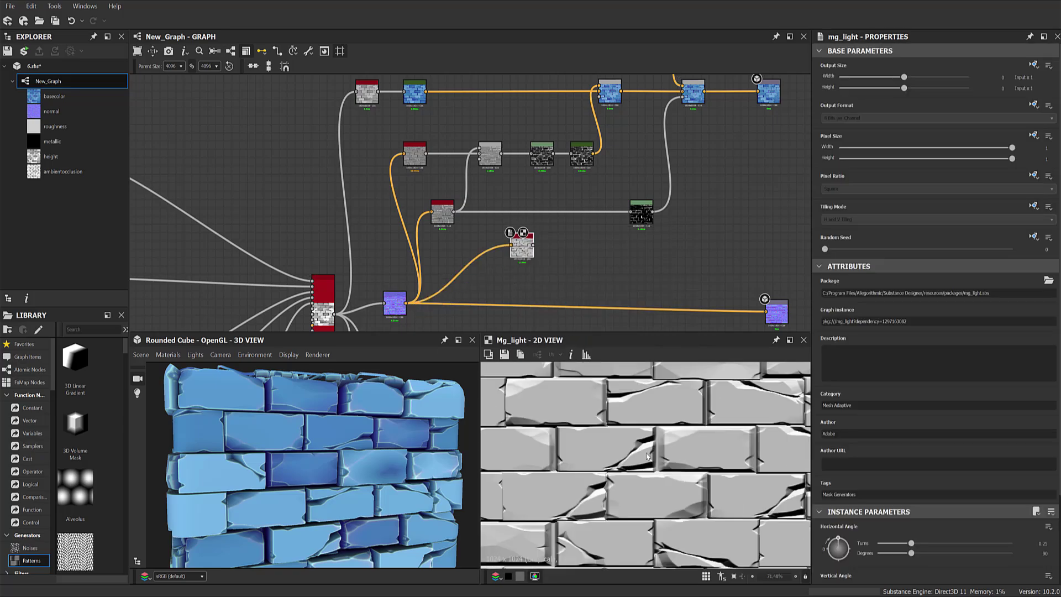
Tune the light's Horizontal and Vertical Angle so it shades the bricks.
scroll(640, 454, up, 1)
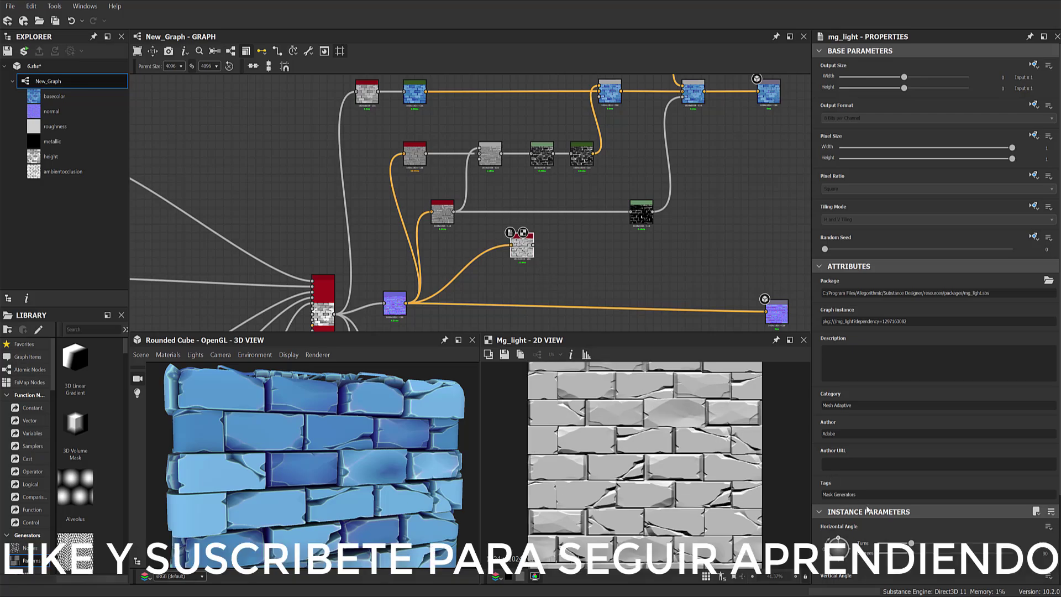
scroll(823, 498, down, 2)
drag(843, 474, 815, 474)
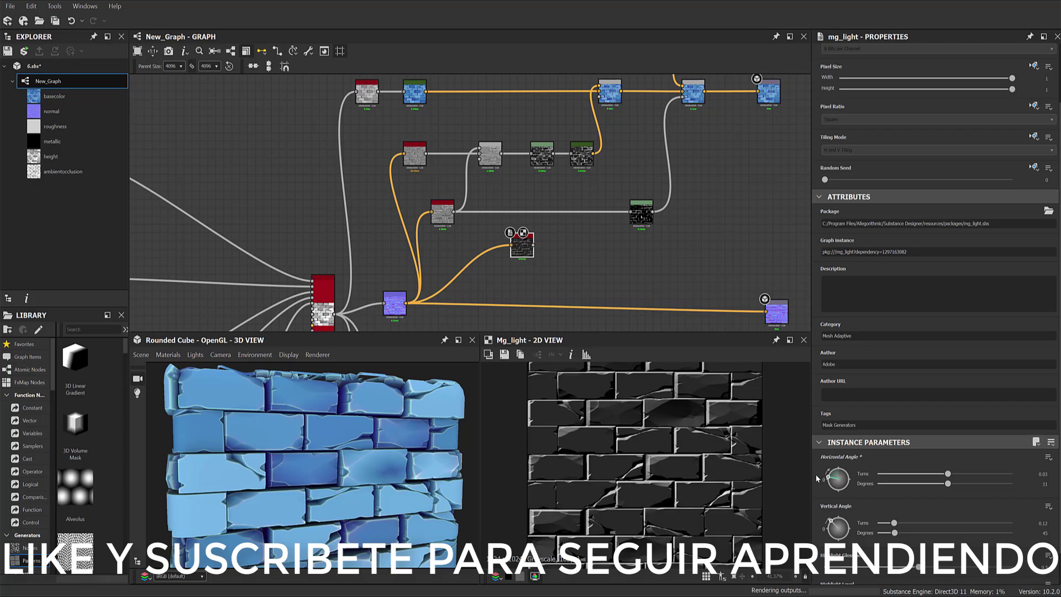
mouse_move(830, 520)
mouse_down()
mouse_move(851, 520)
mouse_move(827, 539)
mouse_move(826, 520)
mouse_up()
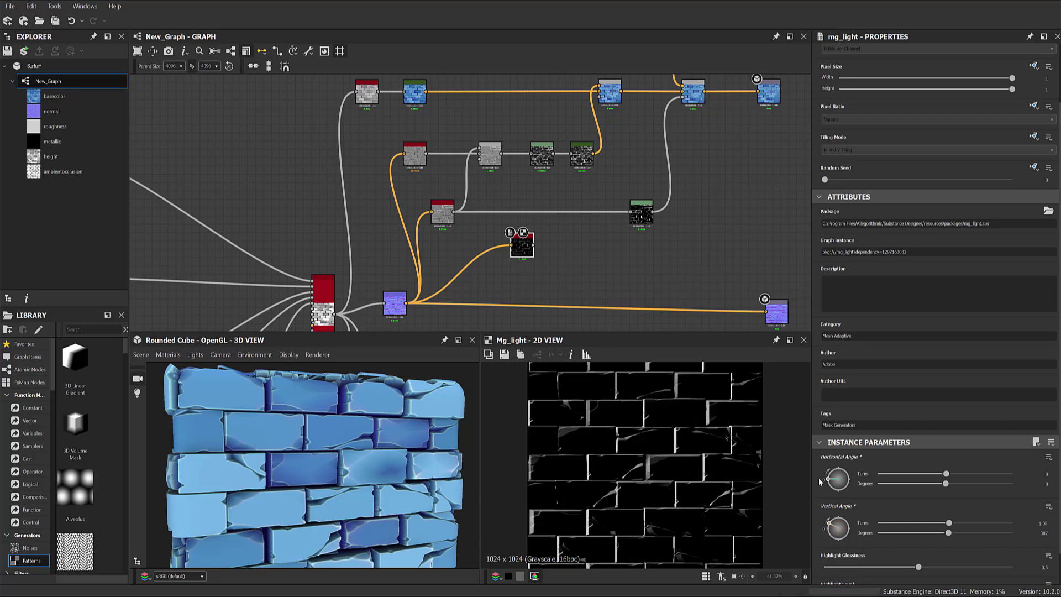
drag(827, 474, 828, 476)
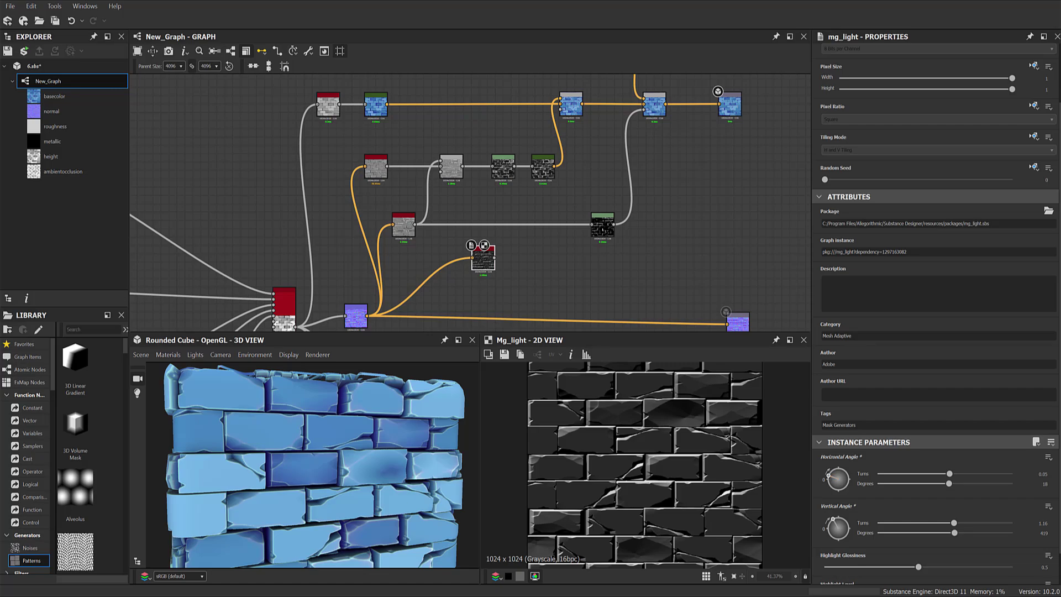
drag(611, 120, 601, 169)
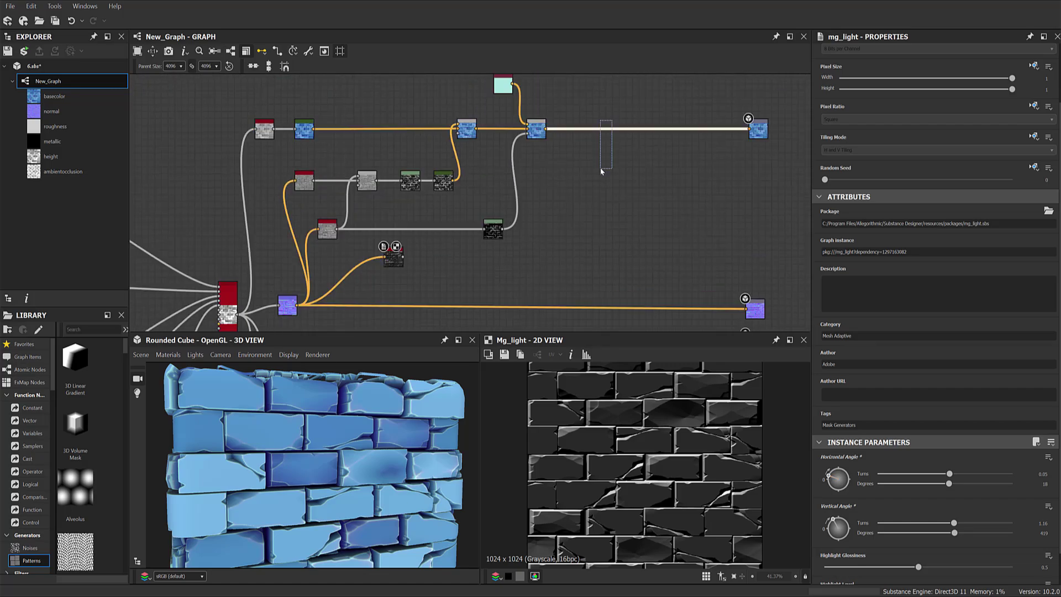
scroll(602, 166, up, 3)
Insert a Blend on the output link and add a Gradient Map node.
middle_drag(589, 144, 606, 123)
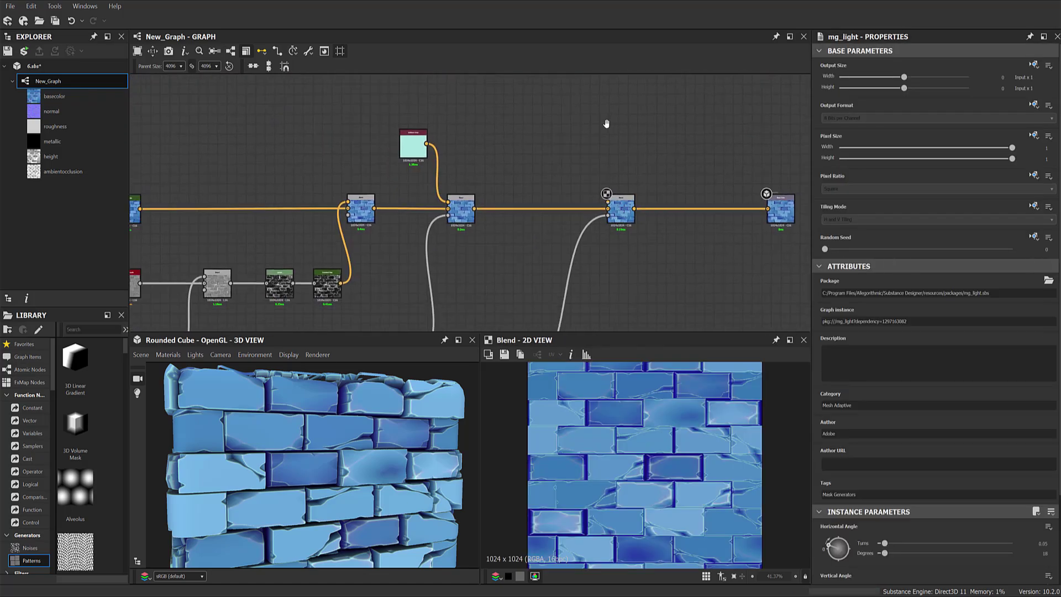
key(space)
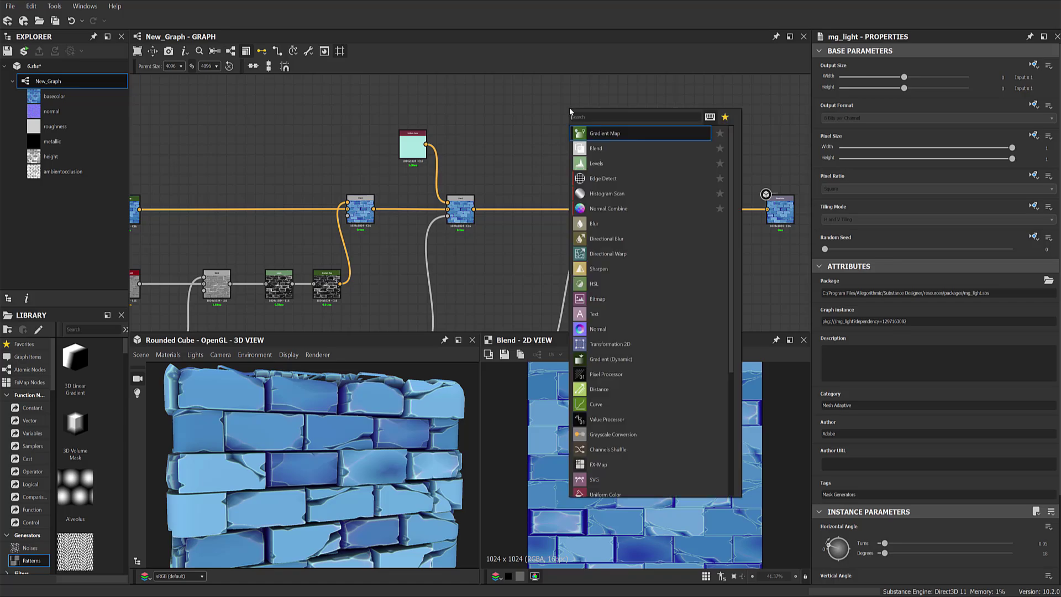
click(627, 135)
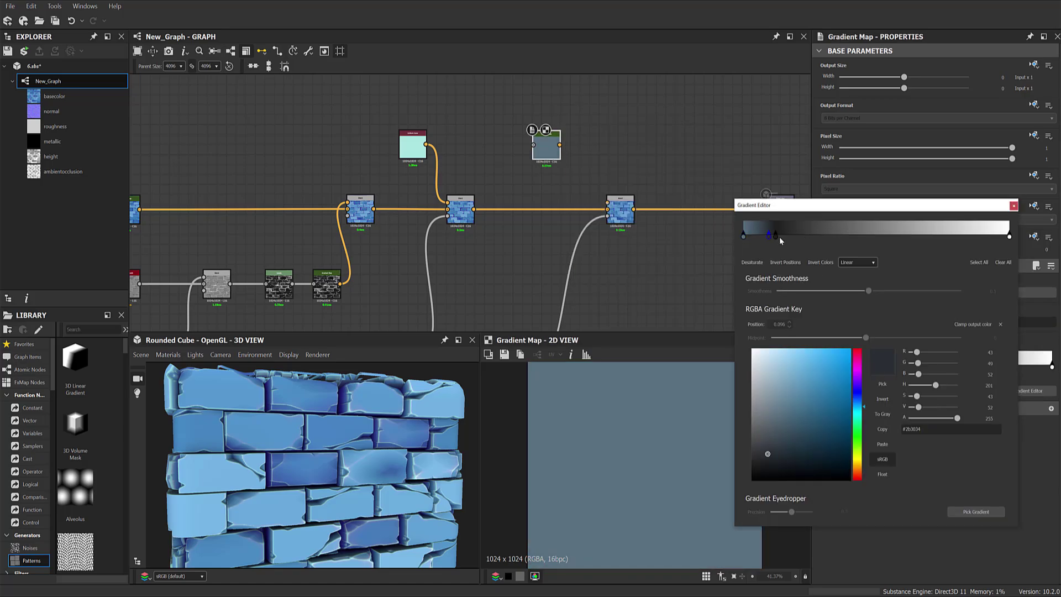
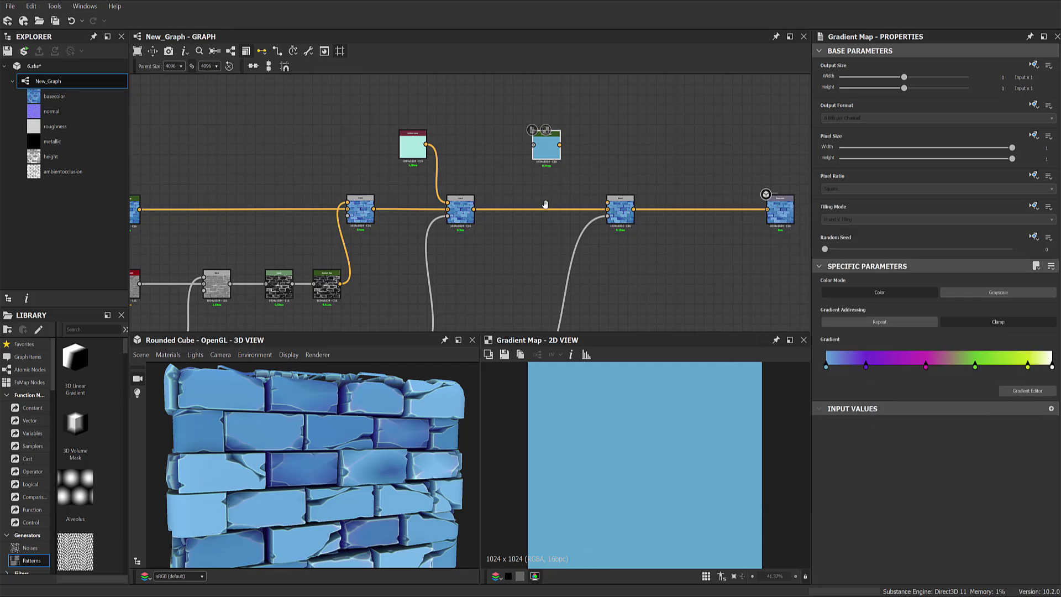
Add a Gradient Axial node, feed it into the Gradient Map, and preview the result.
middle_drag(545, 205, 561, 232)
drag(566, 183, 587, 199)
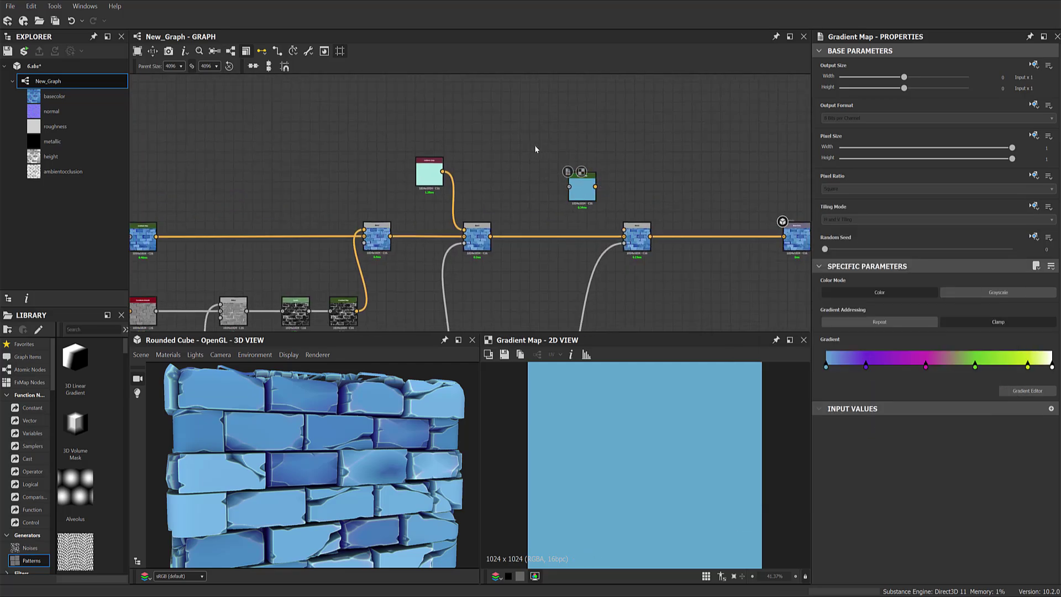
key(space)
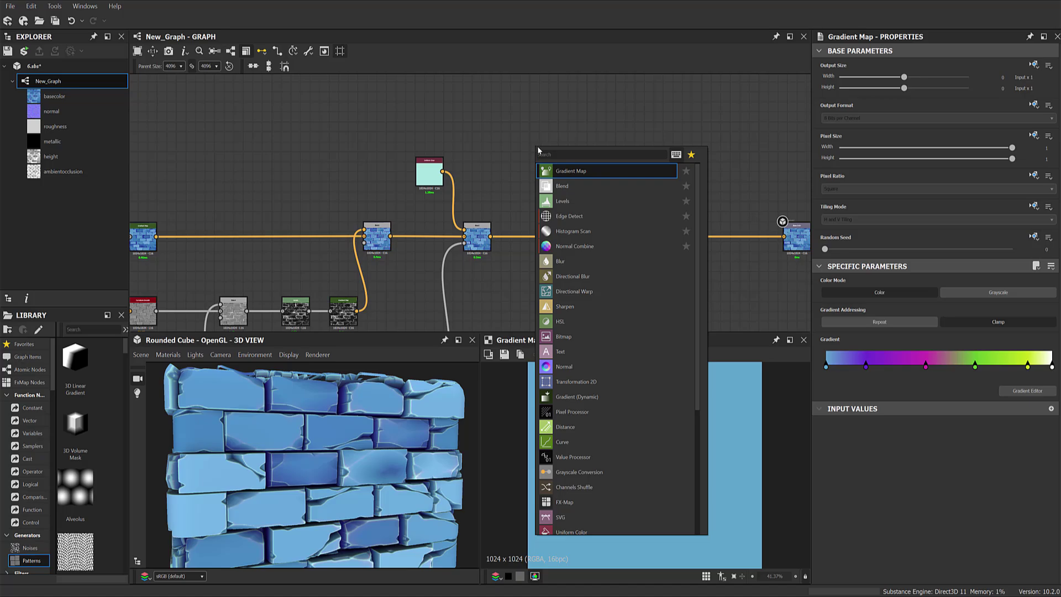
text(blas)
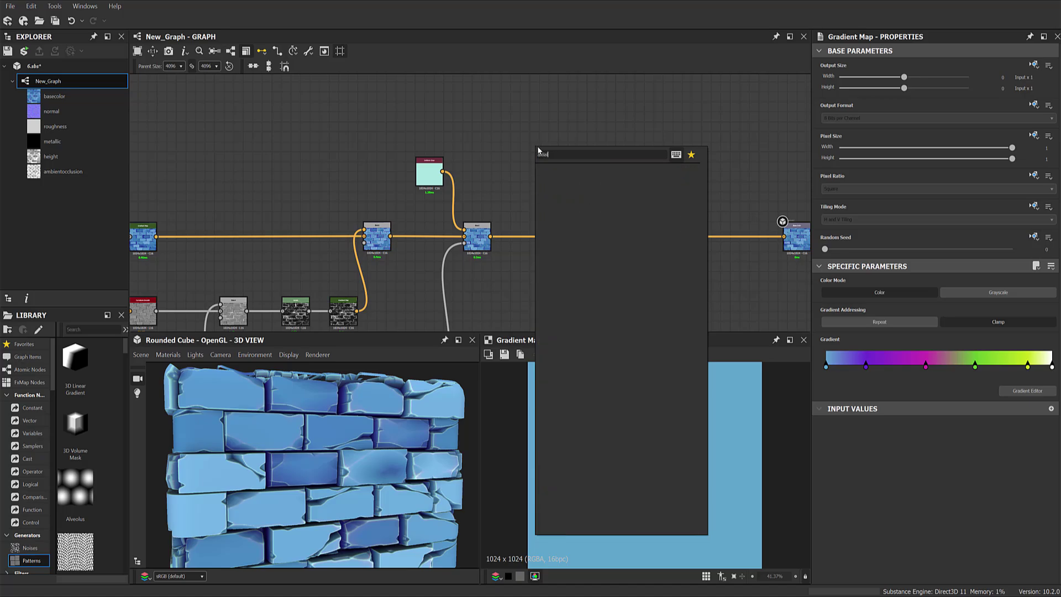
key(BackSpace)
key(BackSpace)
key(BackSpace)
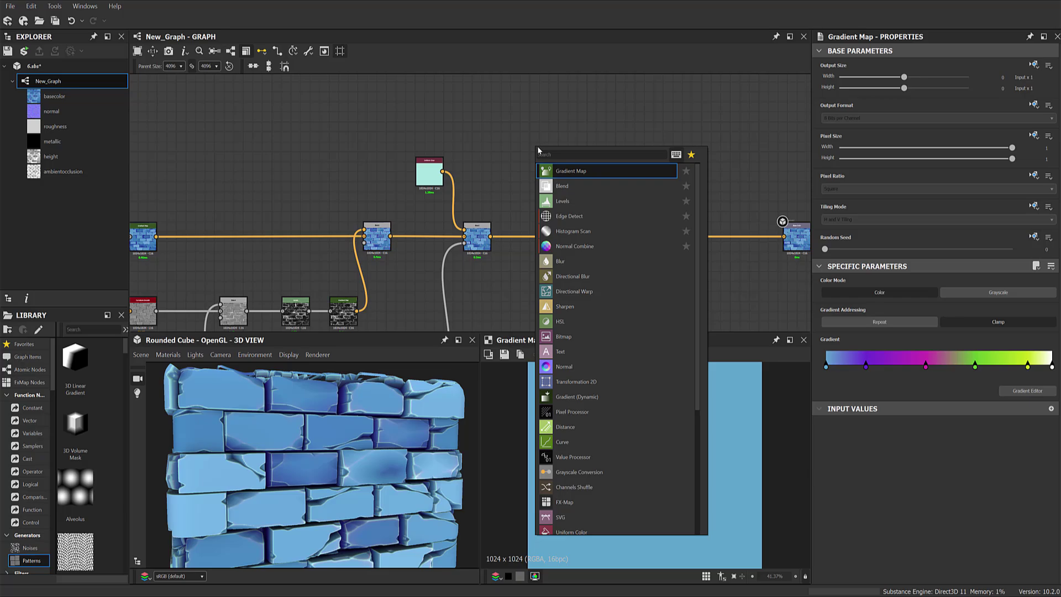
text(gradient)
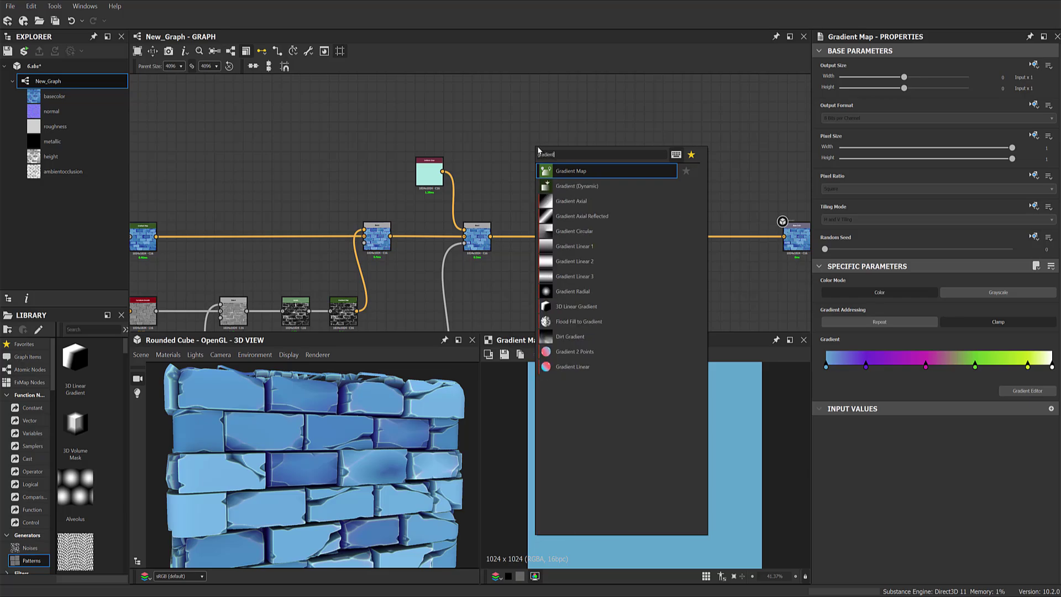
click(581, 203)
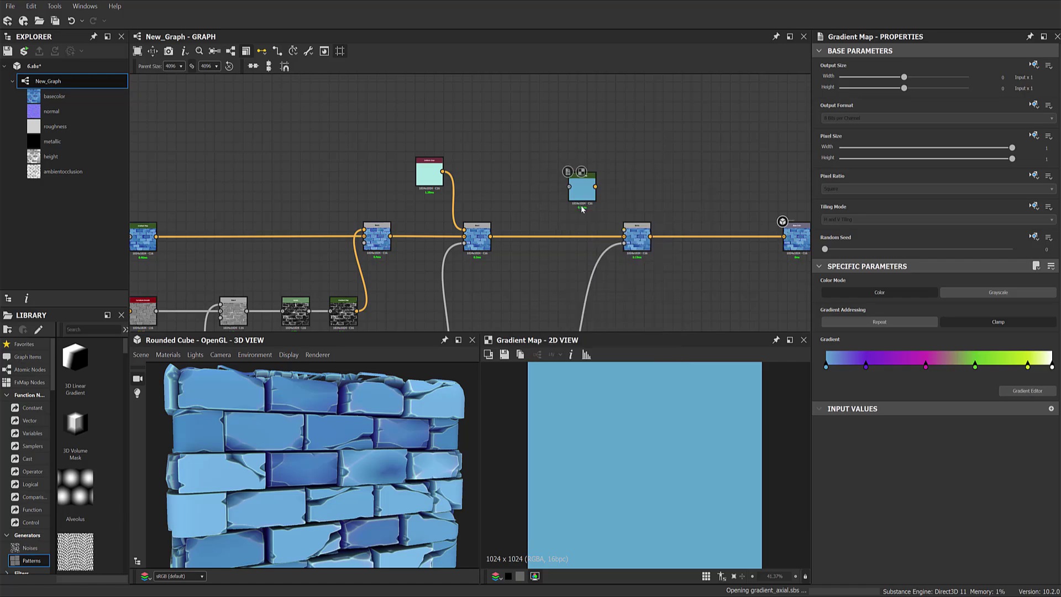
scroll(580, 201, up, 2)
drag(554, 178, 566, 183)
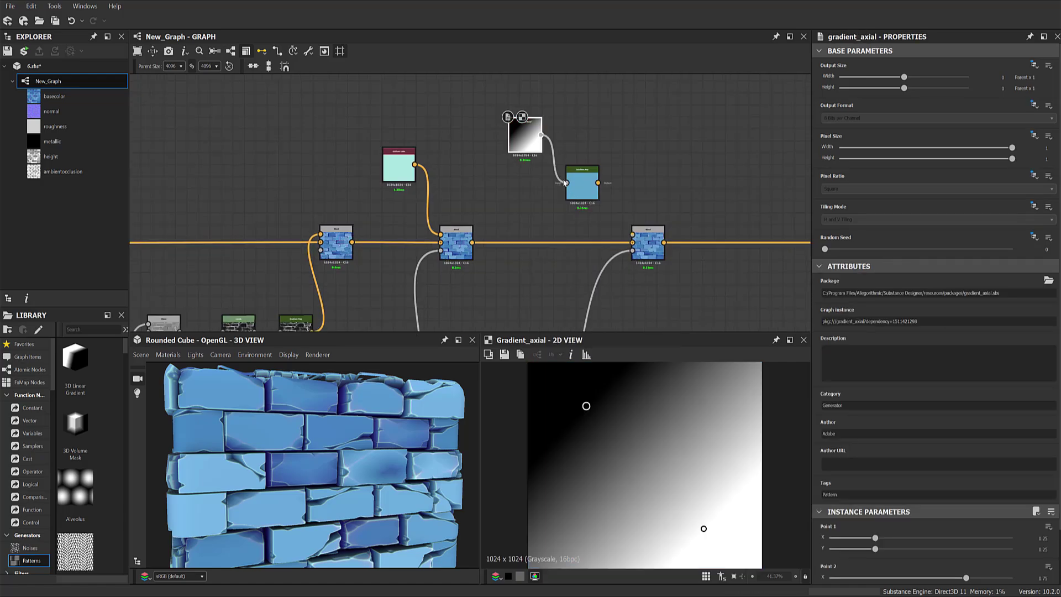
double_click(586, 185)
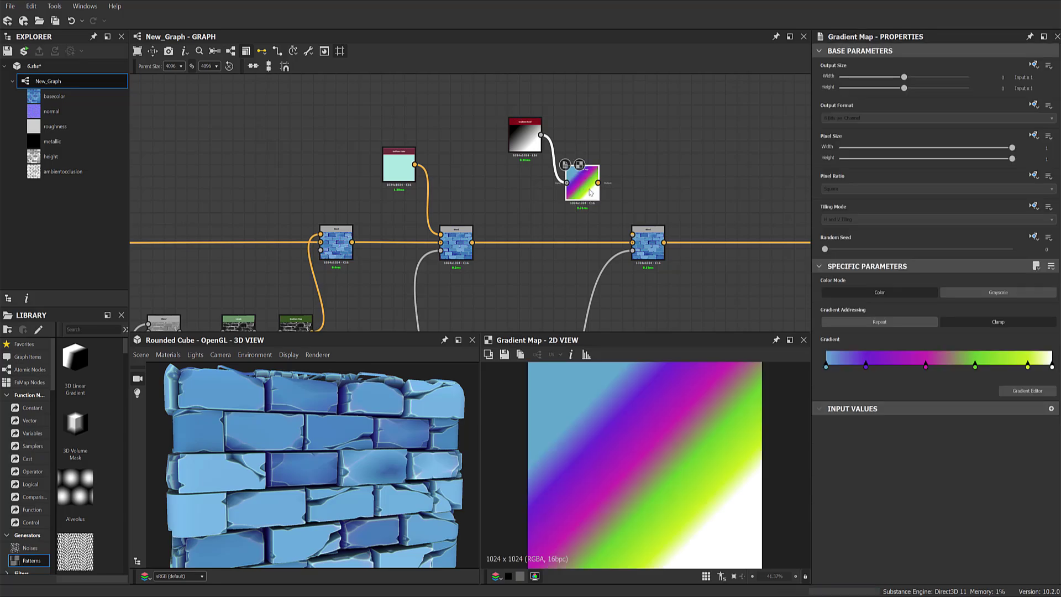
Link the Gradient Map output into the third Blend node, tinting the bricks blue, purple and green.
mouse_move(641, 206)
middle_down()
mouse_move(642, 176)
mouse_move(592, 190)
mouse_move(582, 152)
middle_up()
drag(633, 207, 629, 216)
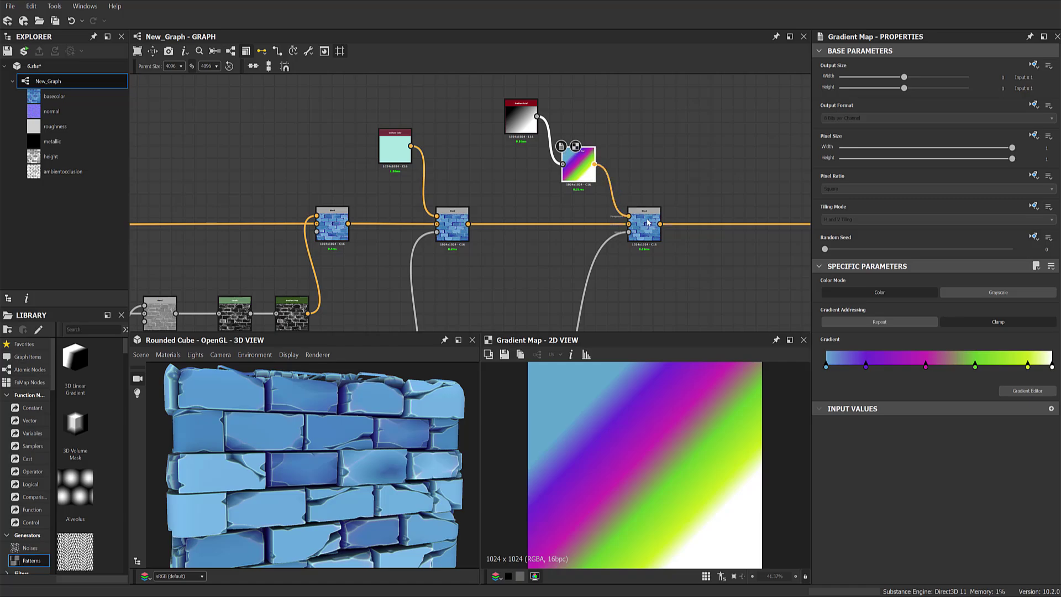
middle_drag(629, 217, 639, 198)
scroll(432, 459, down, 3)
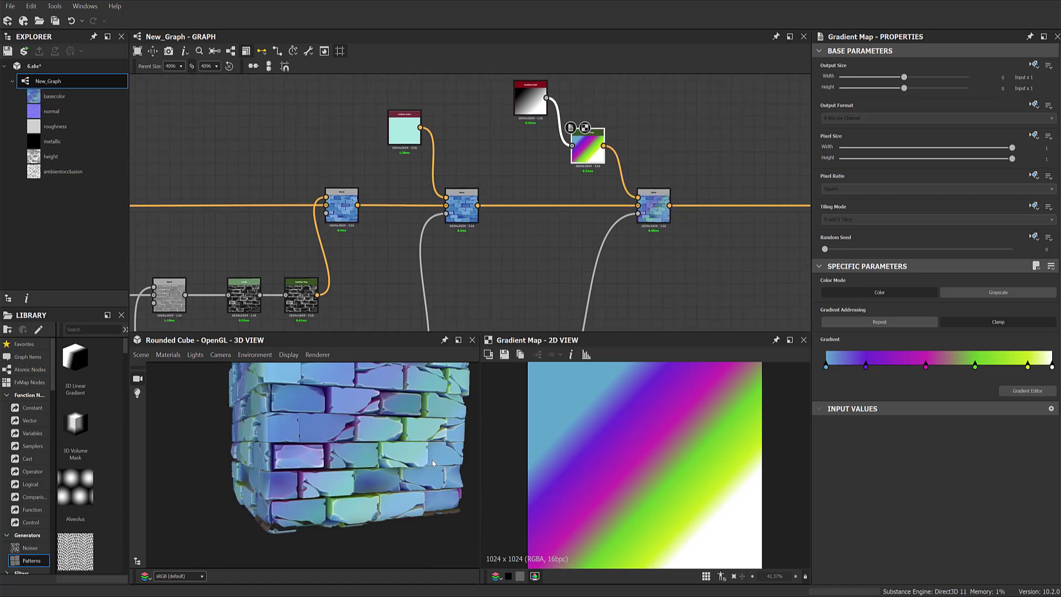
scroll(432, 460, up, 3)
mouse_move(433, 459)
alt+mouse_down()
mouse_move(379, 478)
mouse_move(436, 475)
alt+mouse_up()
mouse_move(648, 305)
middle_down()
mouse_move(656, 258)
mouse_move(603, 260)
mouse_move(604, 216)
middle_up()
scroll(656, 258, down, 1)
drag(578, 220, 580, 248)
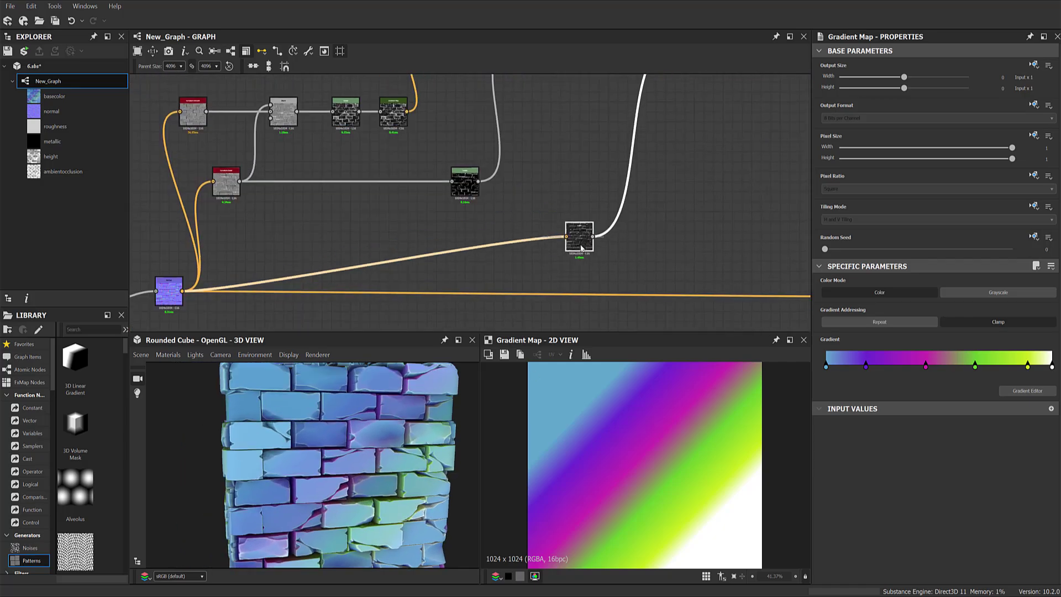
Insert a reroute dot on the long lower orange link and position it along the link.
double_click(407, 259)
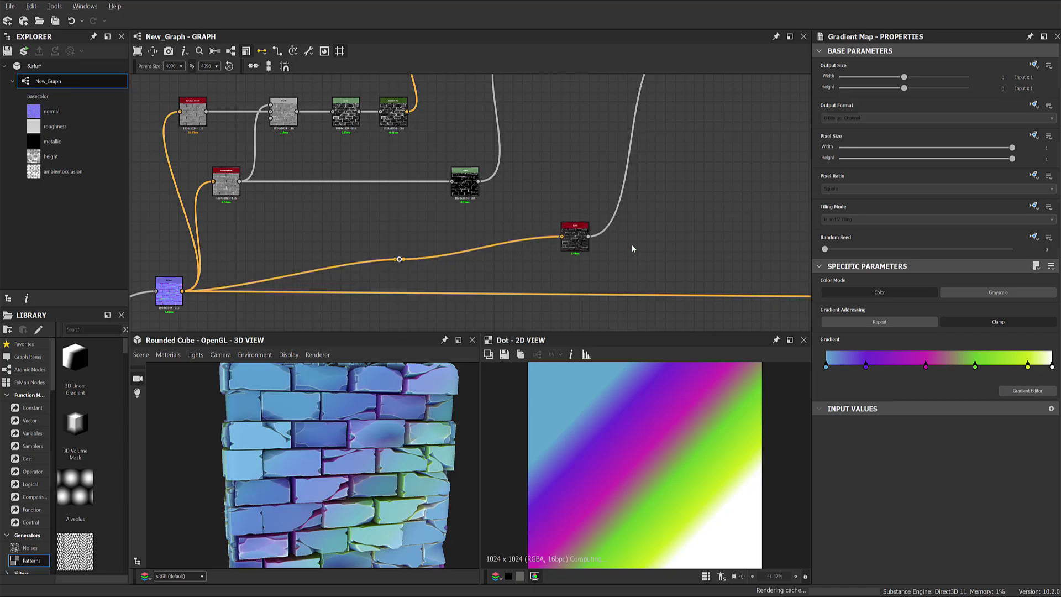
drag(569, 238, 616, 260)
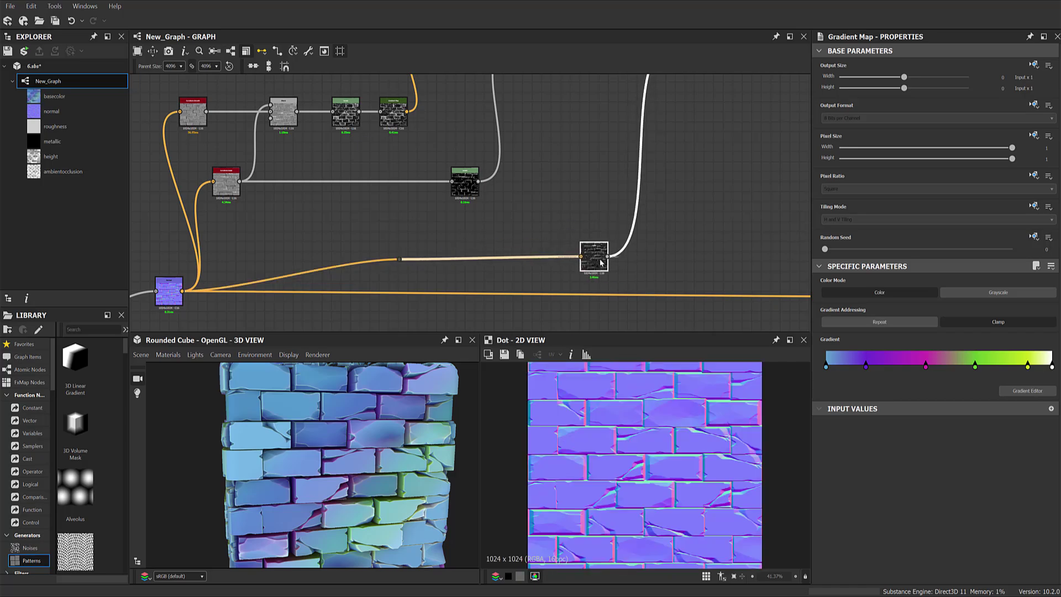
middle_drag(616, 260, 557, 387)
scroll(625, 199, down, 2)
scroll(434, 482, up, 1)
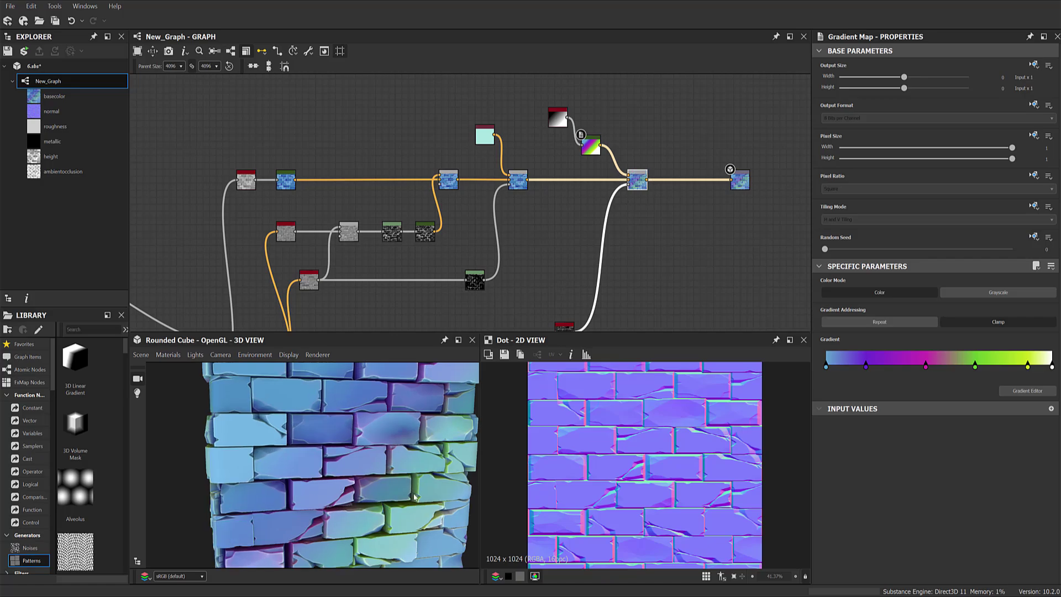
scroll(434, 483, up, 1)
scroll(433, 482, up, 2)
scroll(433, 482, up, 1)
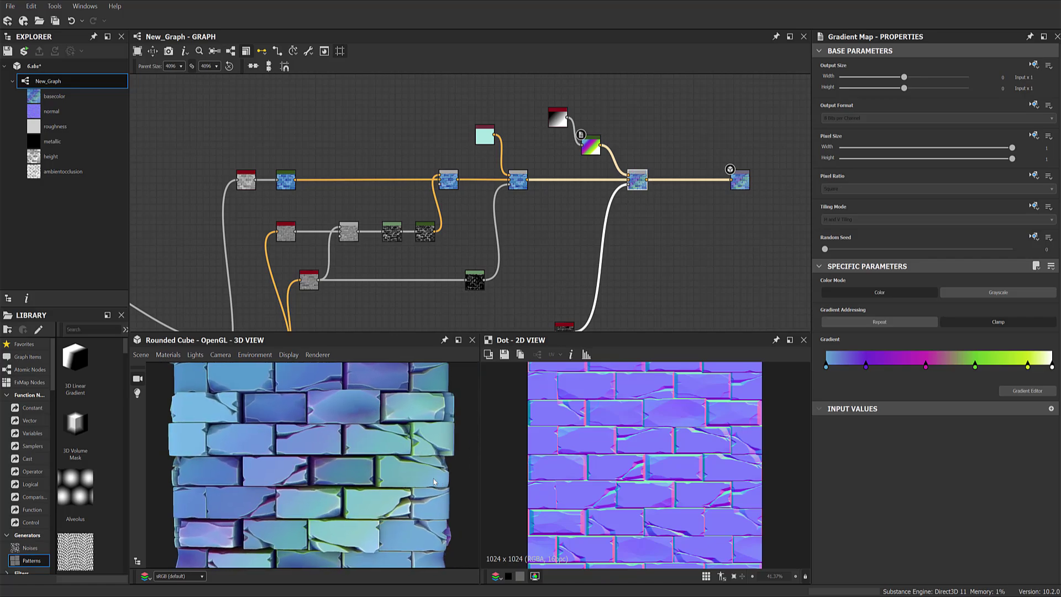
scroll(433, 482, down, 2)
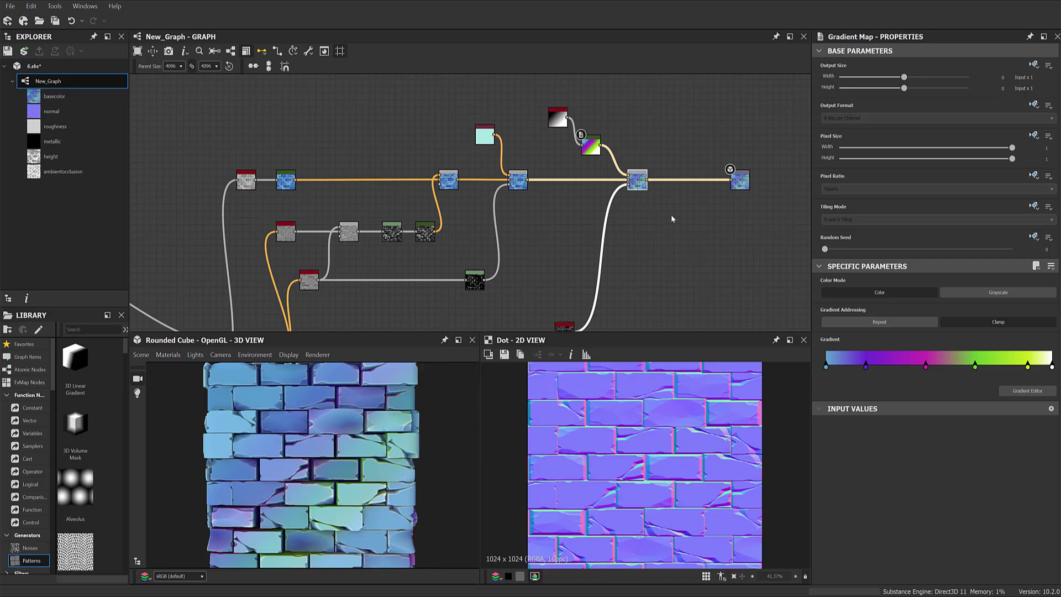
Preview the basecolor output in the 2D view, toggling tiling on and back off.
double_click(733, 178)
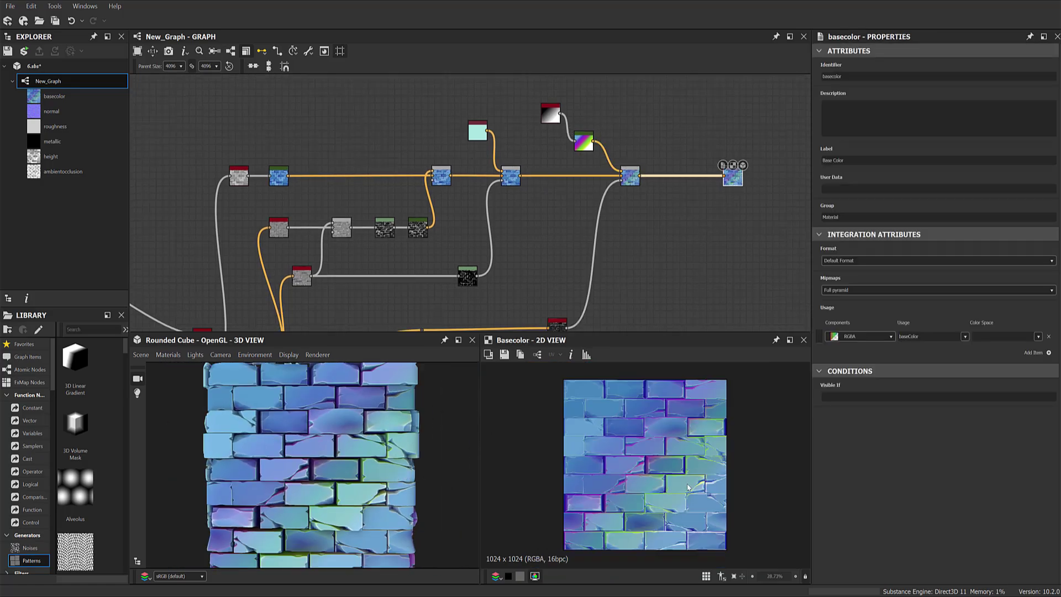
scroll(664, 500, down, 2)
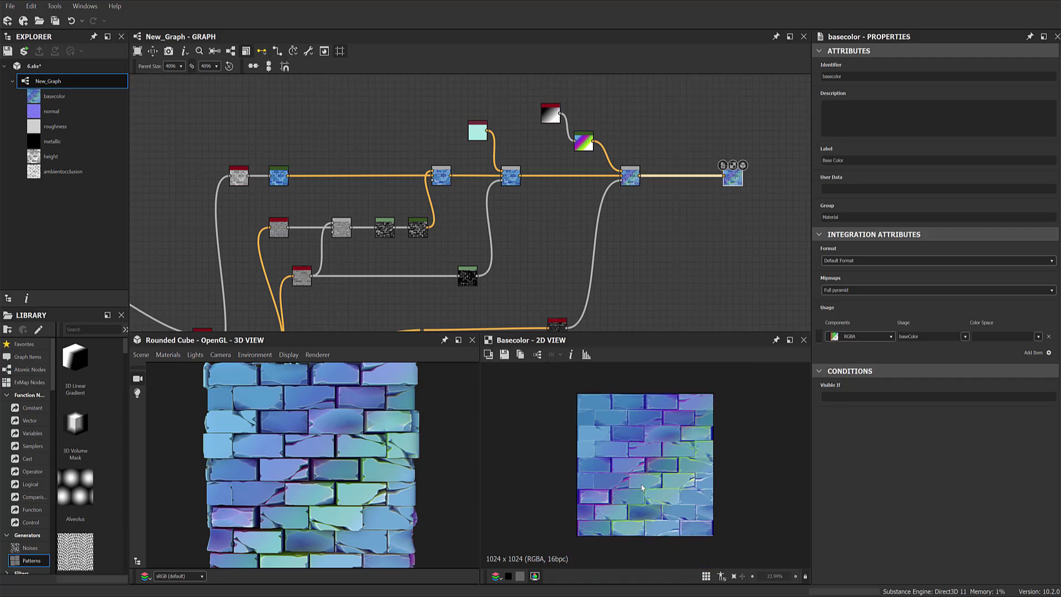
scroll(663, 462, up, 1)
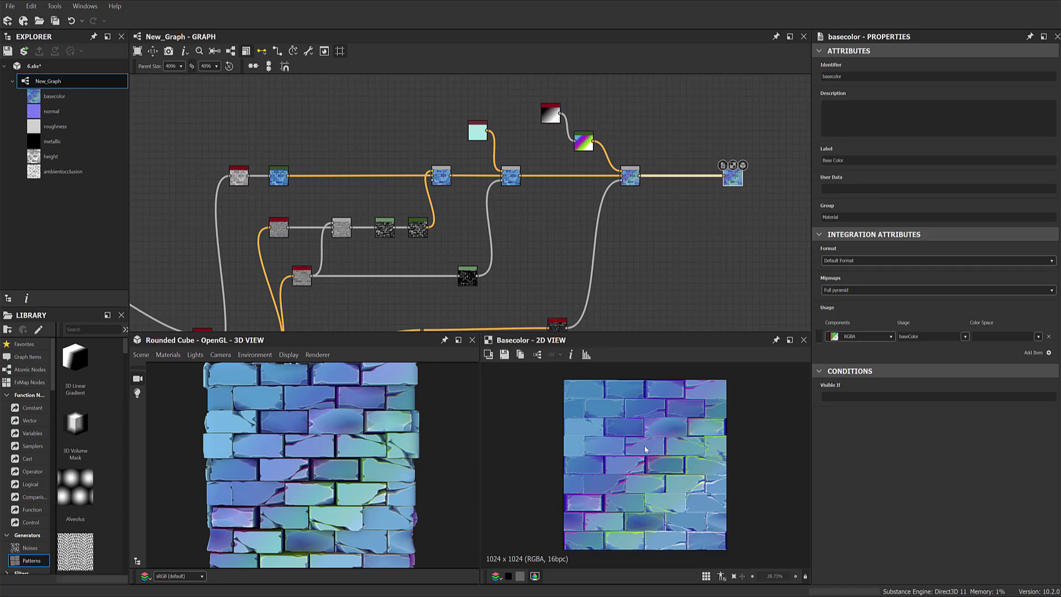
scroll(640, 468, down, 2)
click(706, 575)
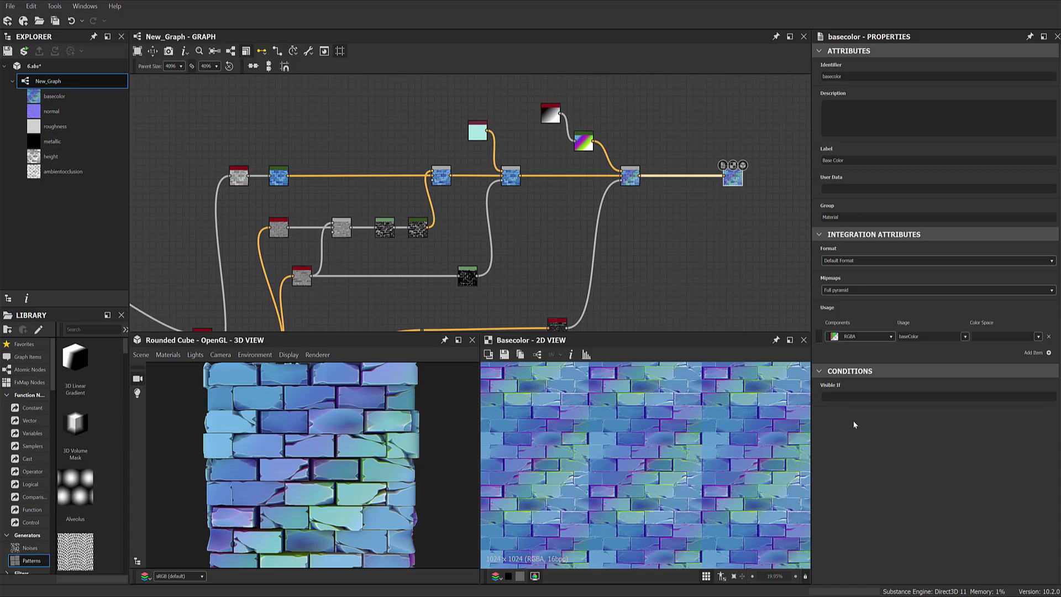
scroll(716, 467, up, 2)
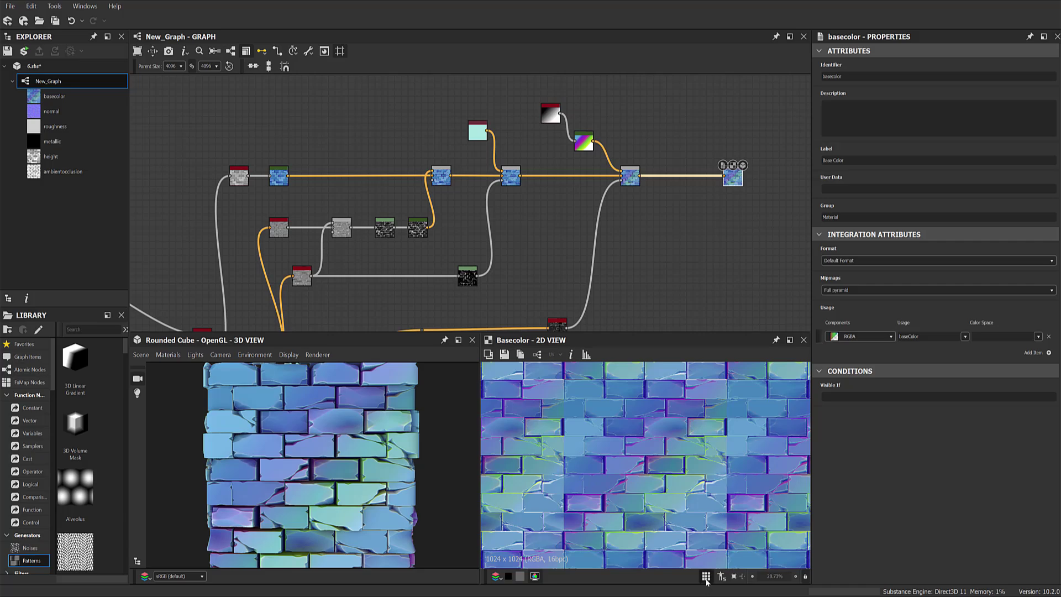
click(706, 576)
scroll(628, 190, up, 1)
Select the Gradient Map and shift its purple and magenta stops to the right.
scroll(625, 188, up, 2)
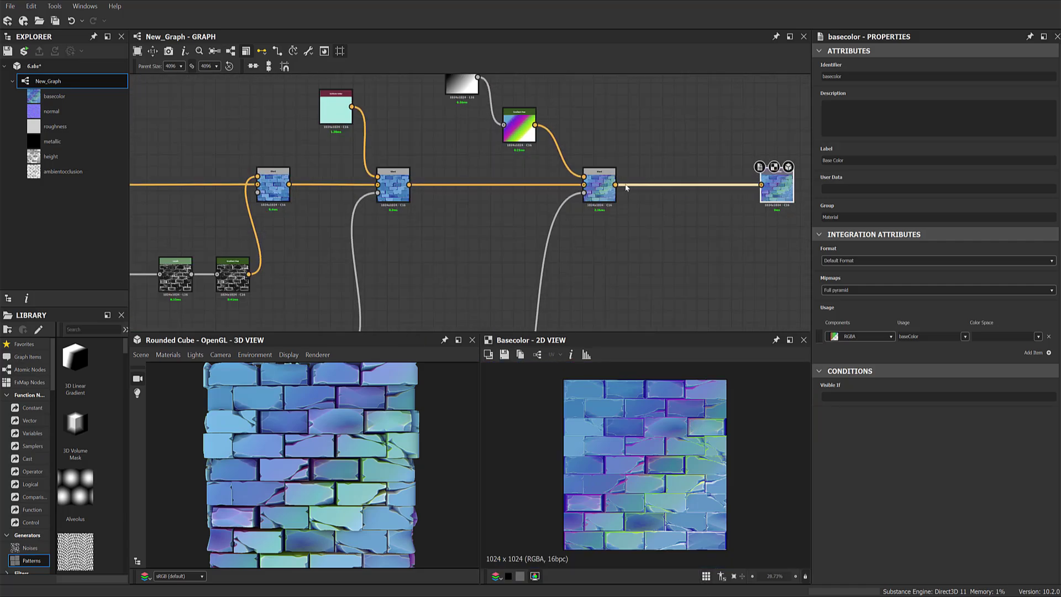
scroll(626, 188, up, 1)
middle_drag(507, 104, 533, 155)
click(534, 155)
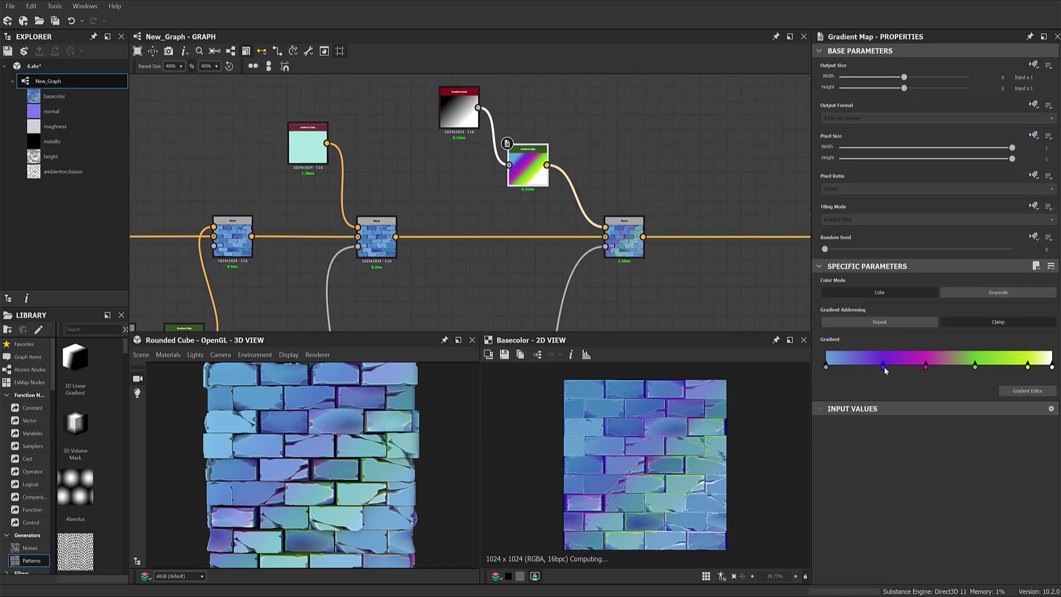
drag(866, 365, 1045, 365)
Switch the 3D preview mesh to a Rounded Cylinder and orbit it upright.
middle_drag(532, 152, 522, 134)
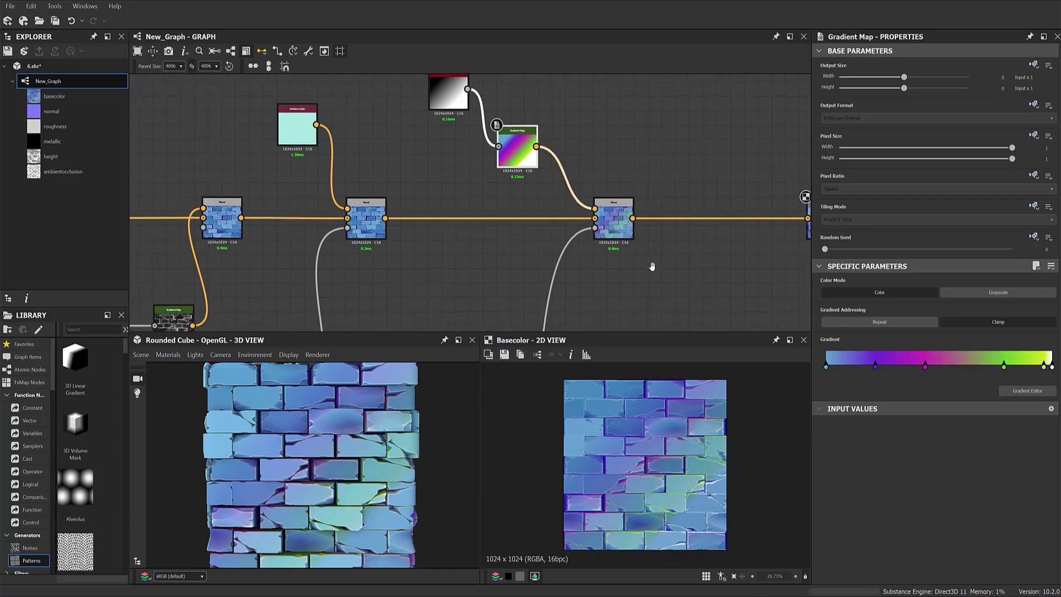
drag(309, 464, 354, 453)
click(141, 354)
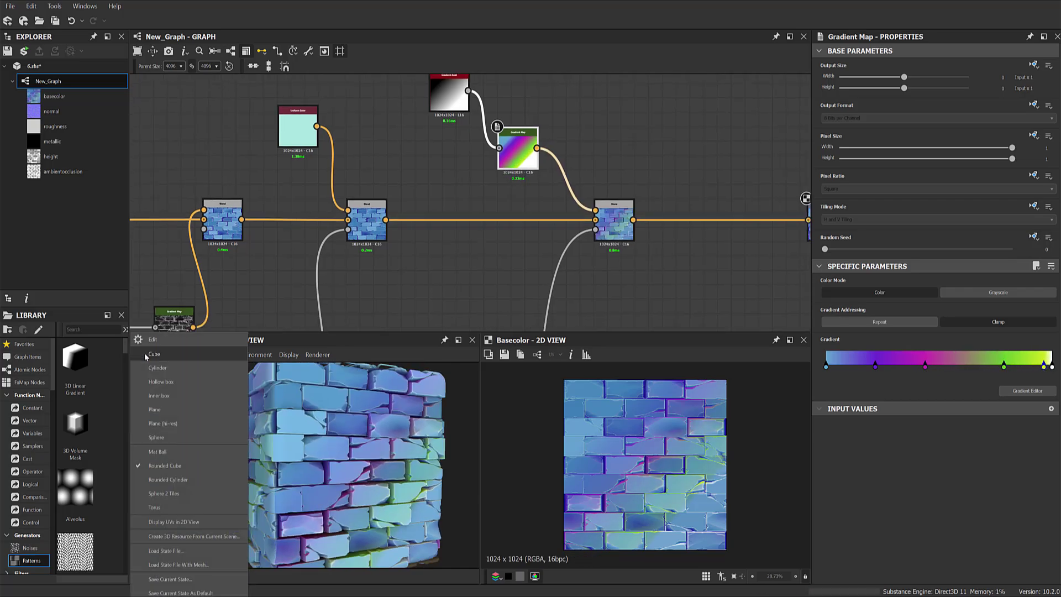
click(175, 367)
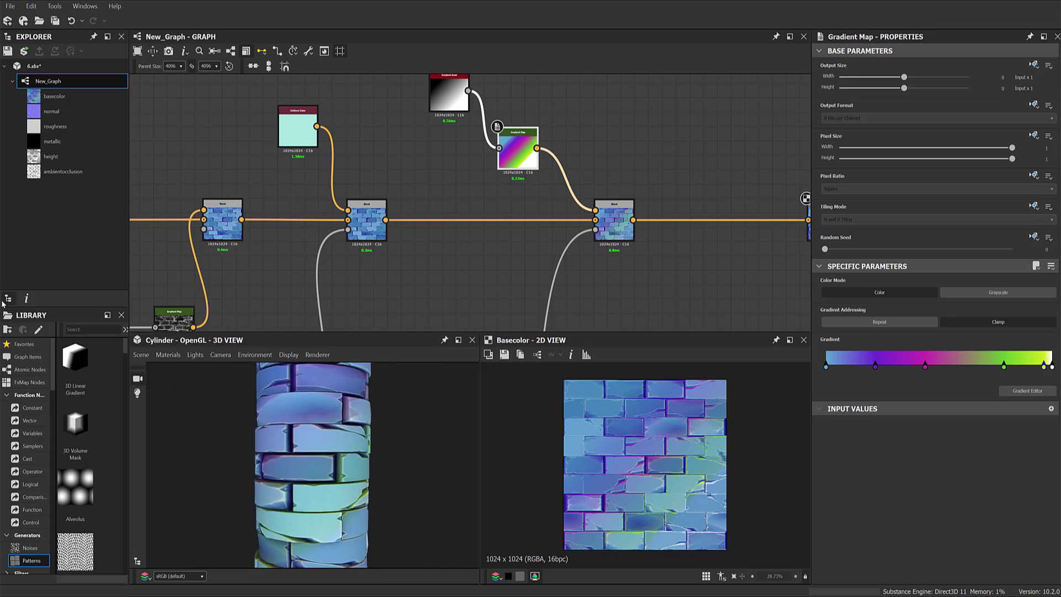
click(147, 359)
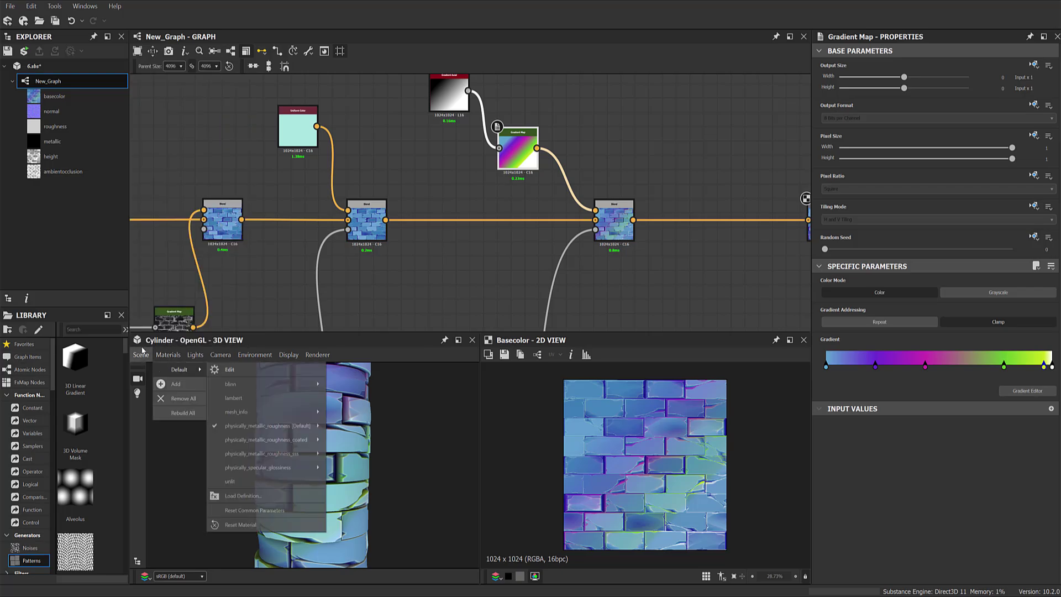
mouse_move(141, 355)
click(206, 216)
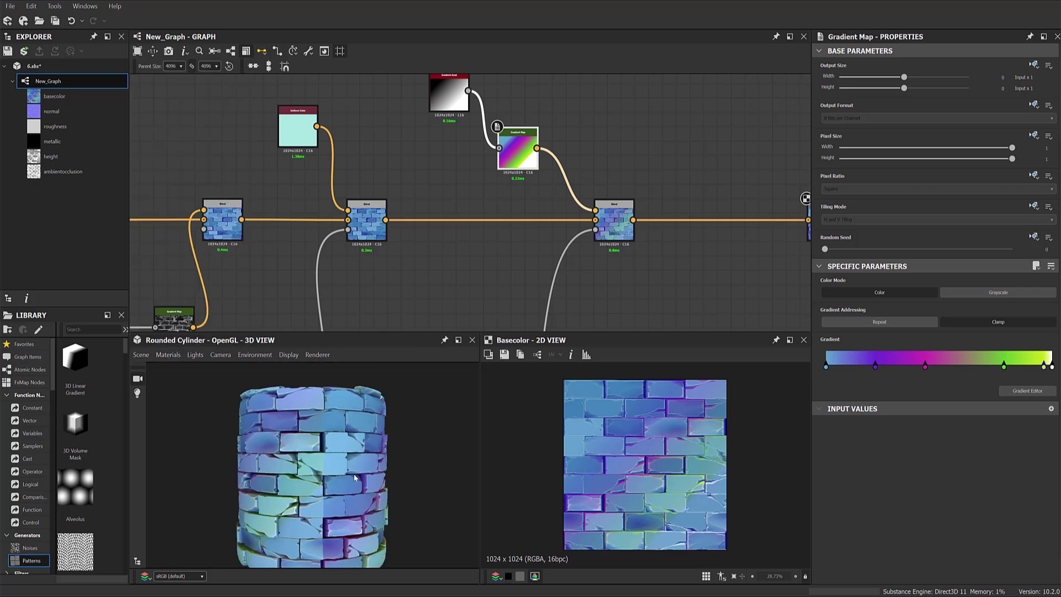
drag(367, 475, 323, 483)
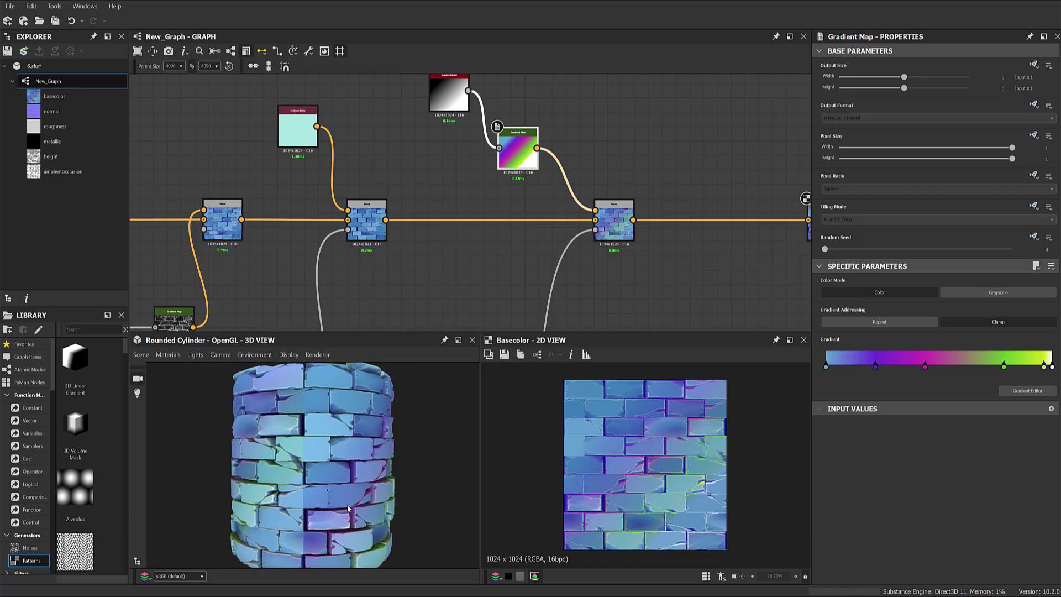
scroll(323, 484, up, 2)
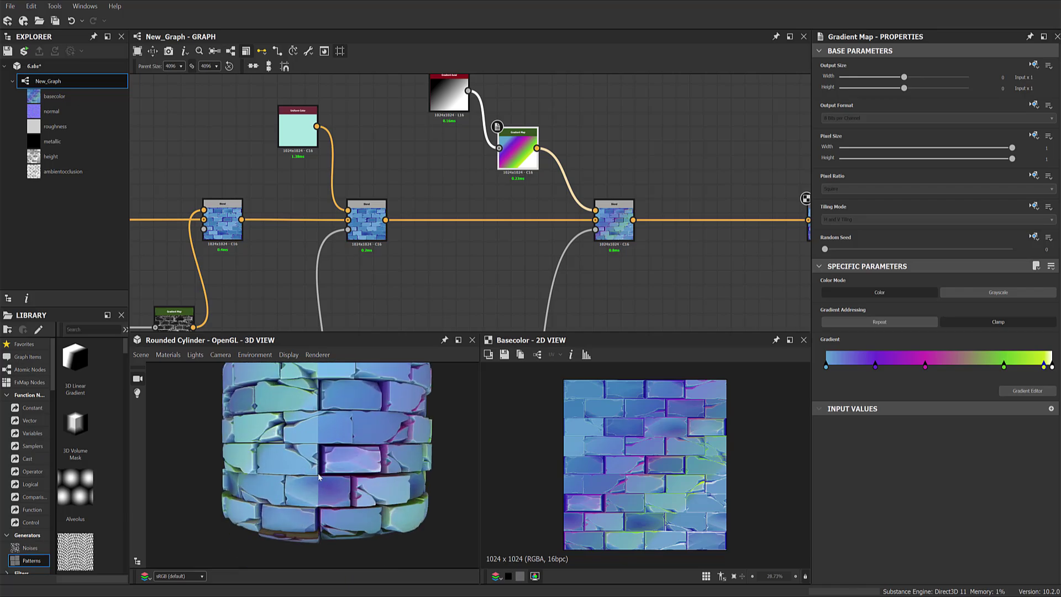
drag(354, 482, 354, 503)
Move the Gradient Map's second colour stop further left.
scroll(354, 486, up, 2)
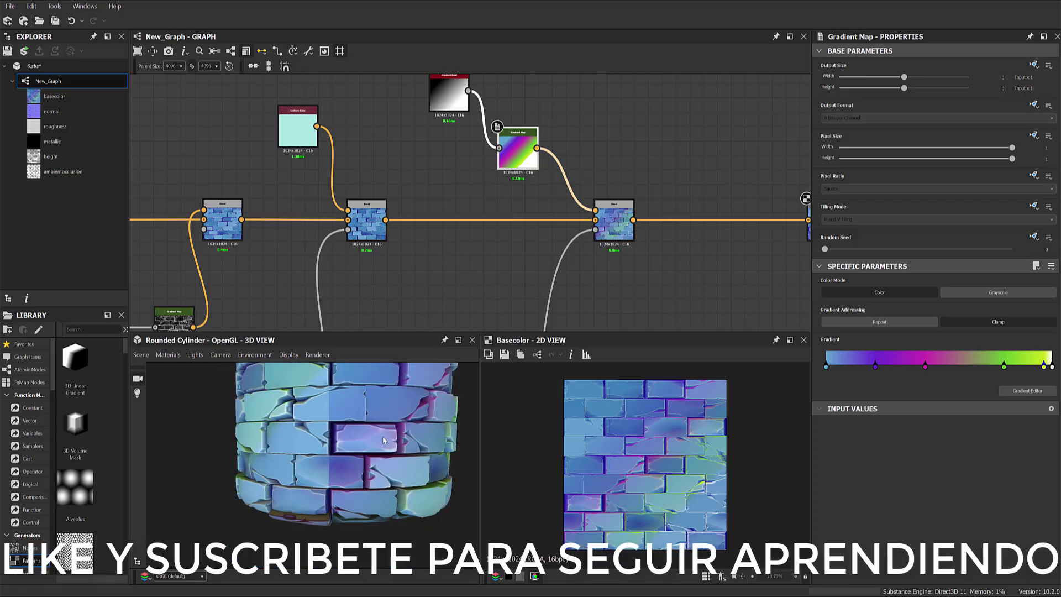
scroll(354, 503, up, 2)
mouse_move(875, 367)
mouse_down()
mouse_move(856, 367)
mouse_move(951, 366)
mouse_up()
In the Gradient Editor, lighten the purple key to a soft lilac.
click(1027, 391)
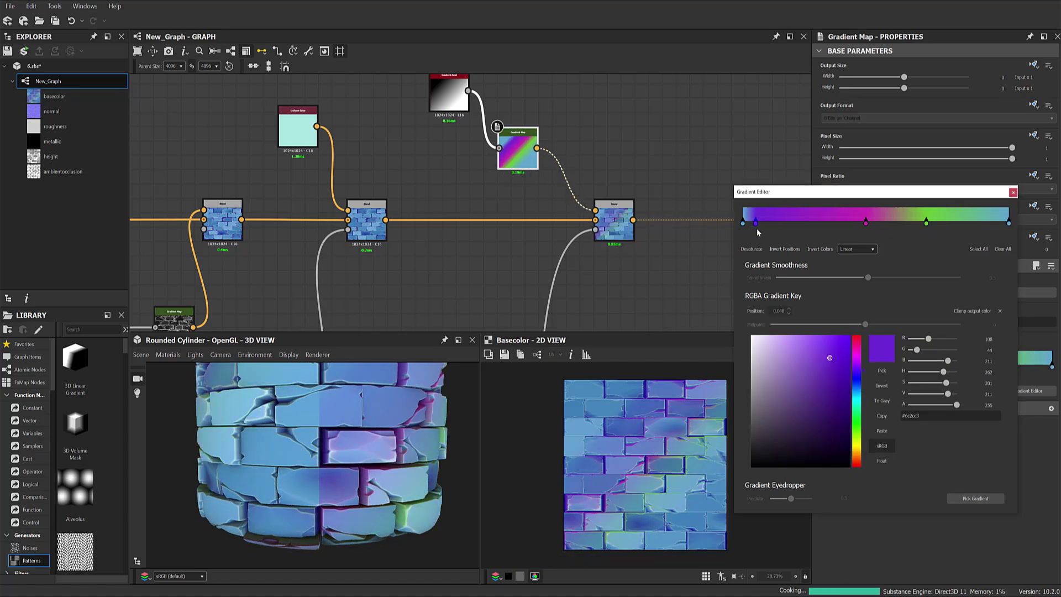
scroll(282, 432, down, 3)
scroll(645, 420, down, 2)
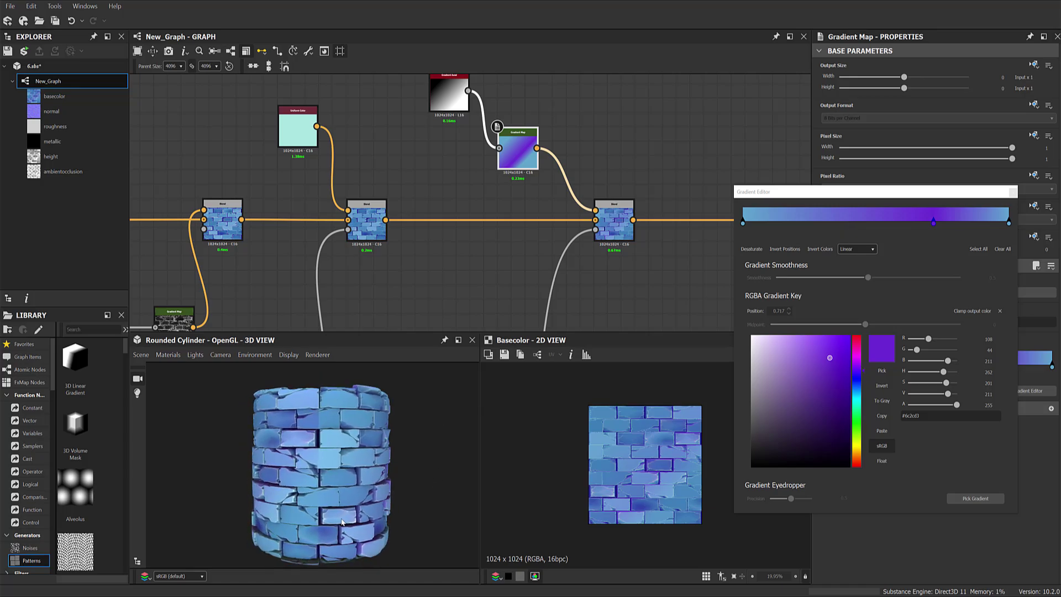
mouse_move(434, 470)
mouse_down()
mouse_move(333, 442)
mouse_move(276, 459)
mouse_move(301, 462)
mouse_up()
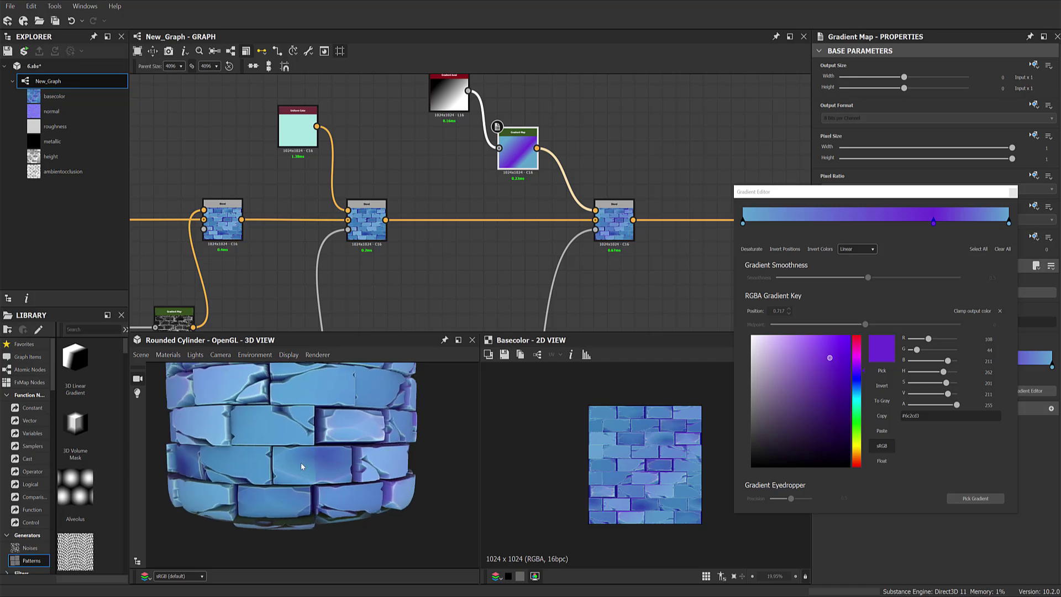
click(934, 223)
drag(818, 356, 799, 364)
drag(333, 485, 375, 480)
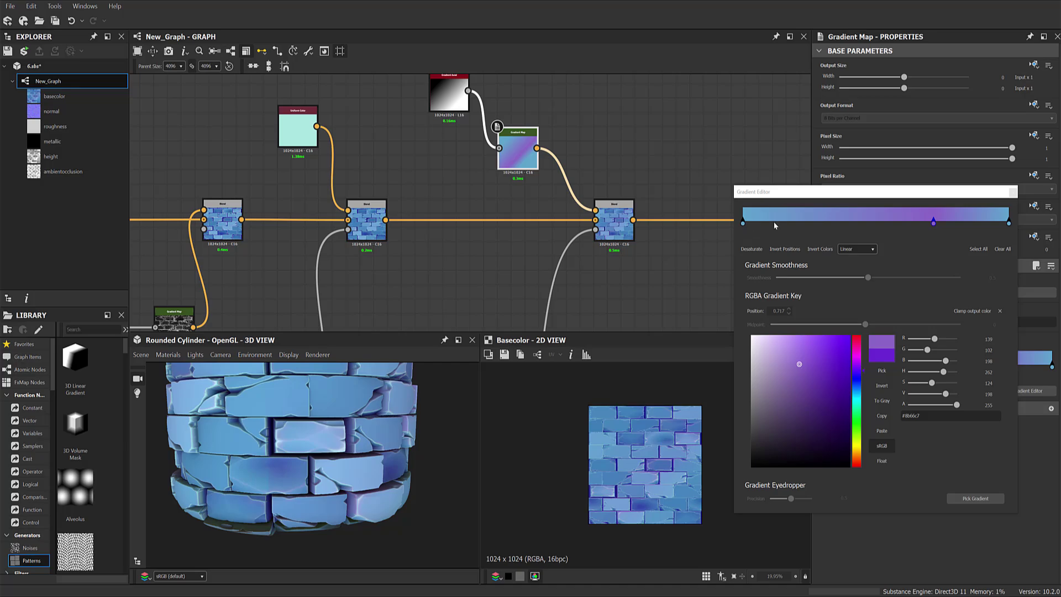
Add a mid-blue gradient key and move it to about 0.431.
click(797, 221)
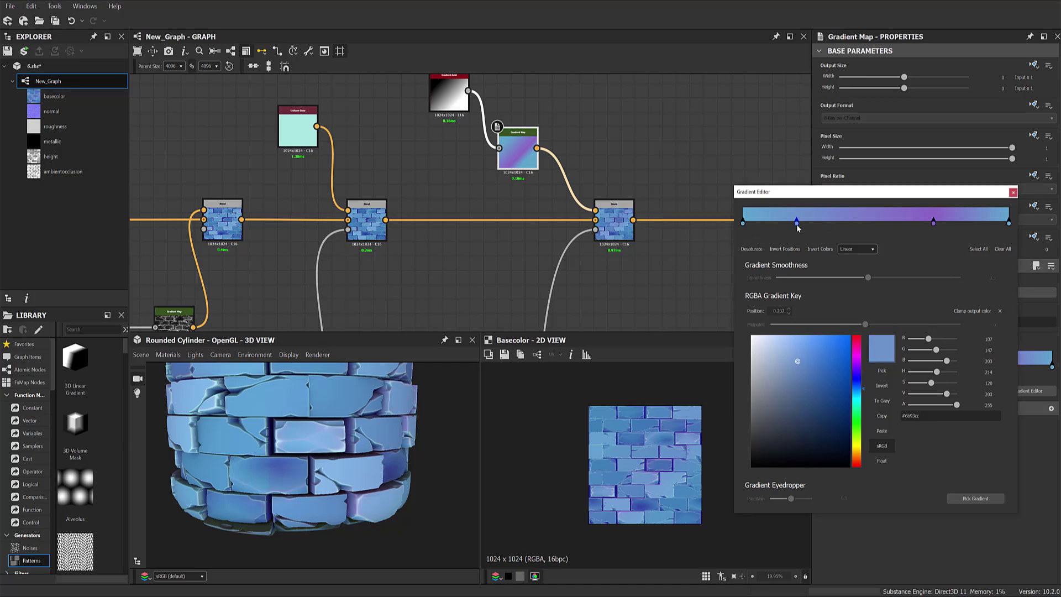
drag(797, 222, 856, 228)
mouse_move(353, 465)
mouse_down()
mouse_move(299, 459)
mouse_move(424, 485)
mouse_move(314, 472)
mouse_move(423, 452)
mouse_move(412, 453)
mouse_up()
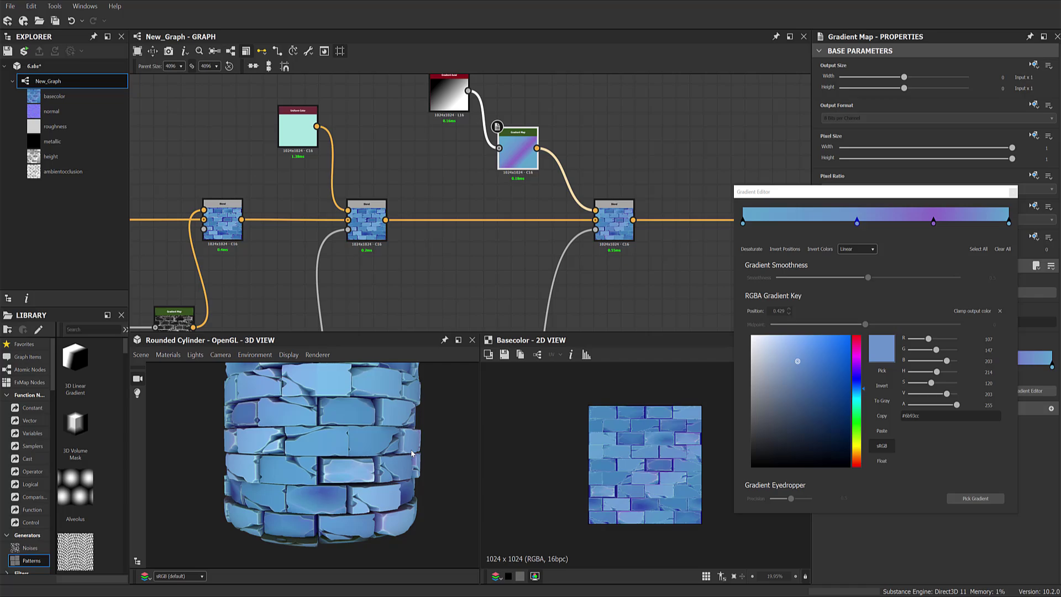
scroll(412, 453, down, 3)
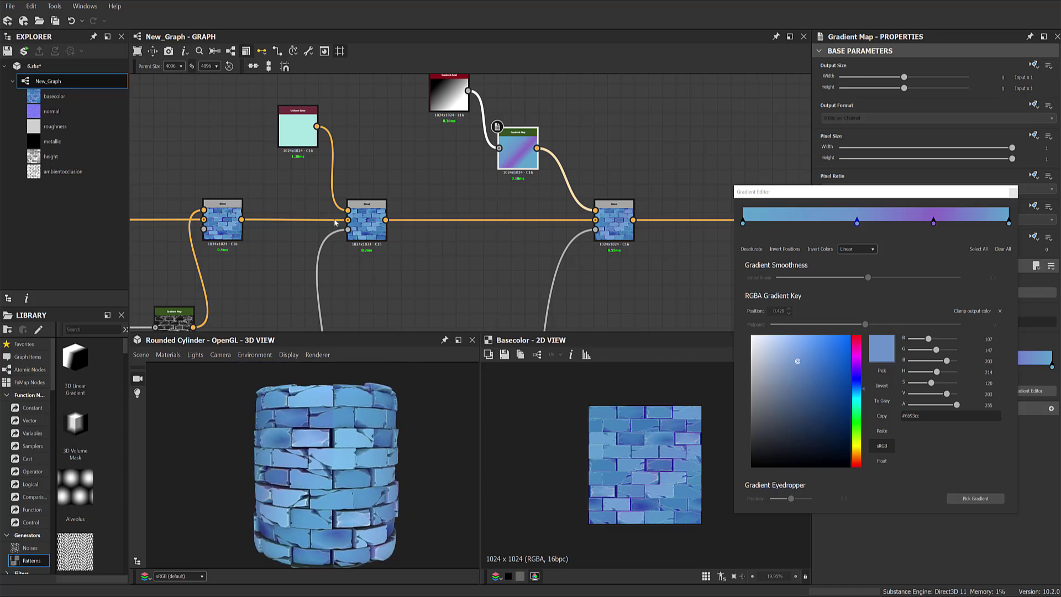
Preview the middle and right Blend node outputs in the 2D view.
double_click(372, 221)
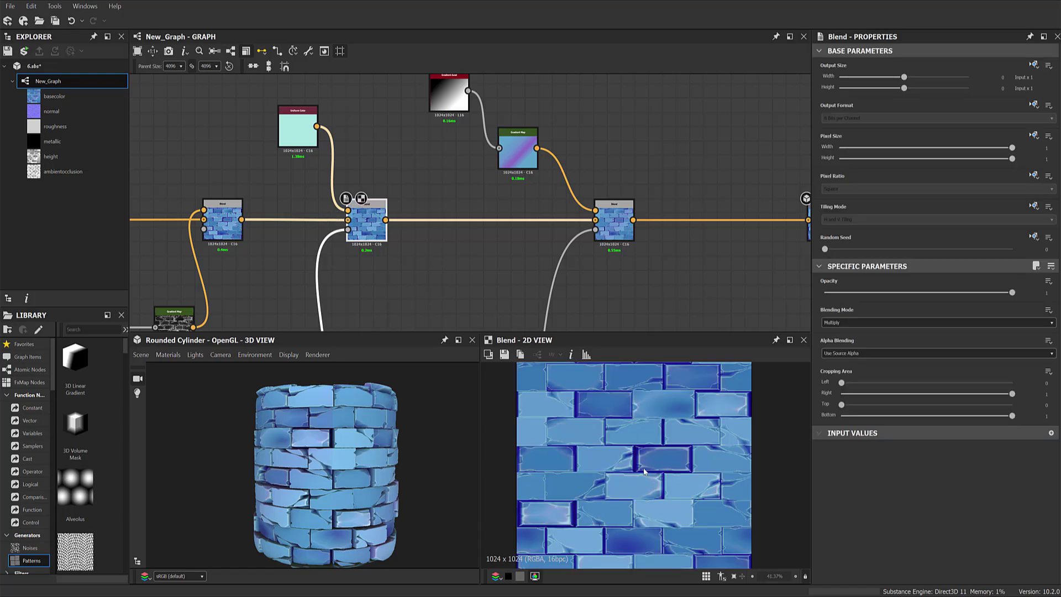
double_click(626, 233)
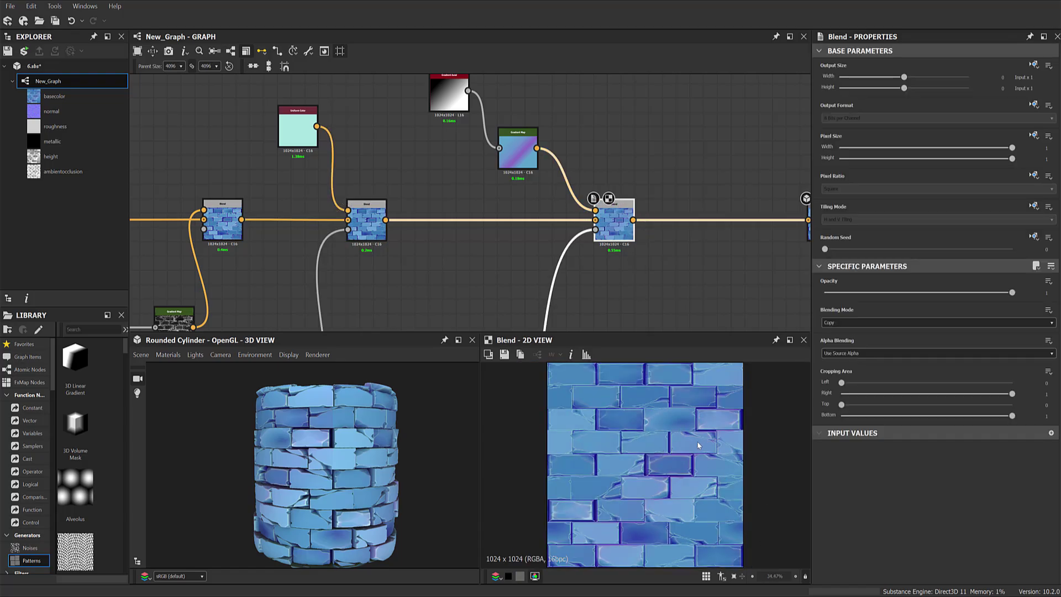
scroll(698, 279, down, 2)
middle_drag(608, 287, 602, 215)
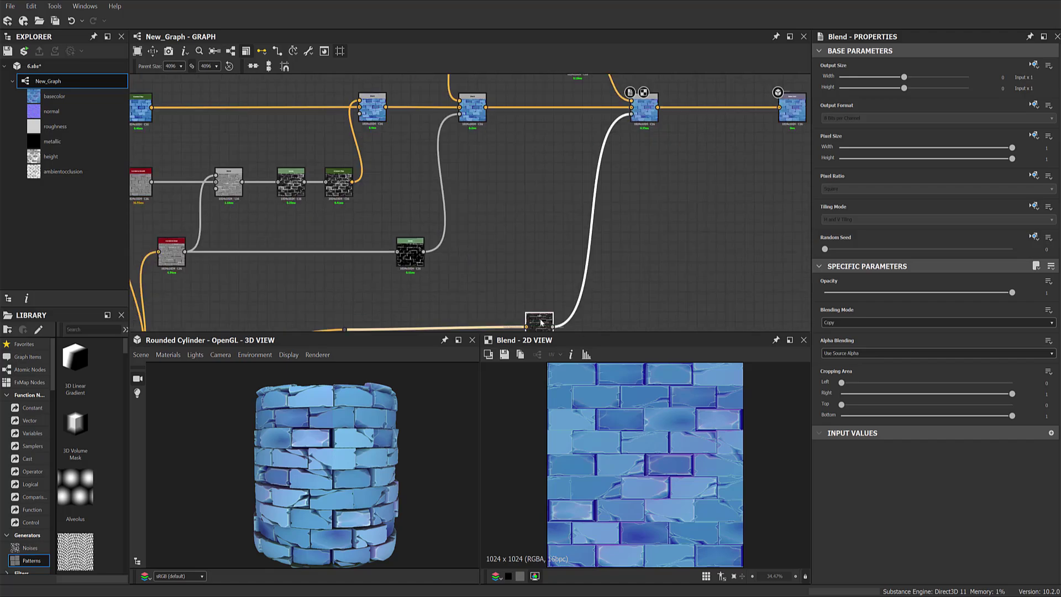
drag(541, 322, 695, 389)
scroll(662, 238, down, 2)
Move the Light node higher in the graph and preview the Blend output.
mouse_move(615, 194)
middle_down()
mouse_move(598, 240)
mouse_move(646, 243)
middle_up()
drag(561, 314, 566, 254)
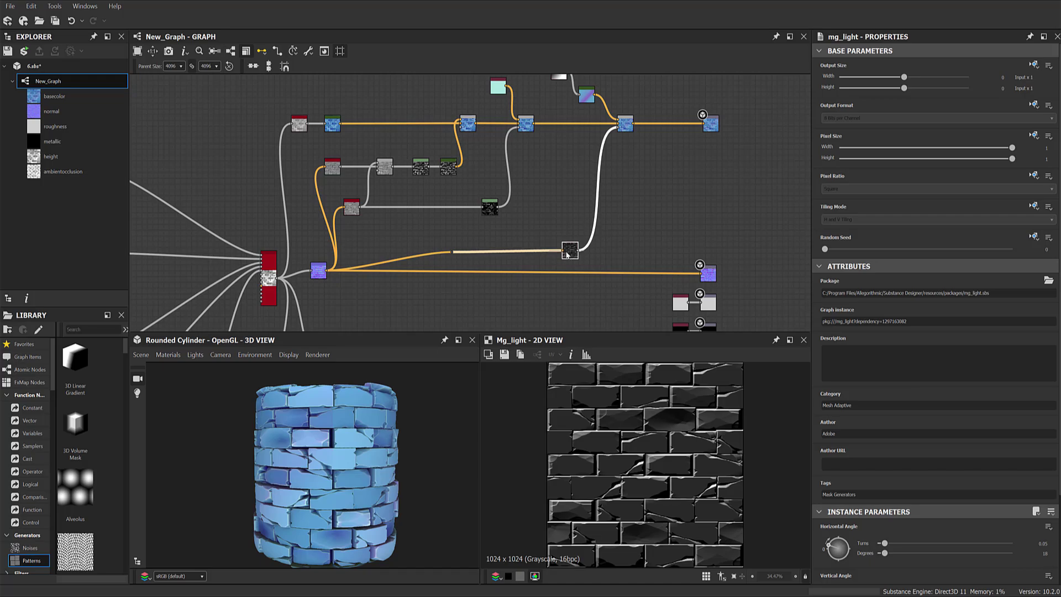
scroll(538, 263, up, 1)
scroll(547, 266, up, 2)
scroll(559, 271, up, 3)
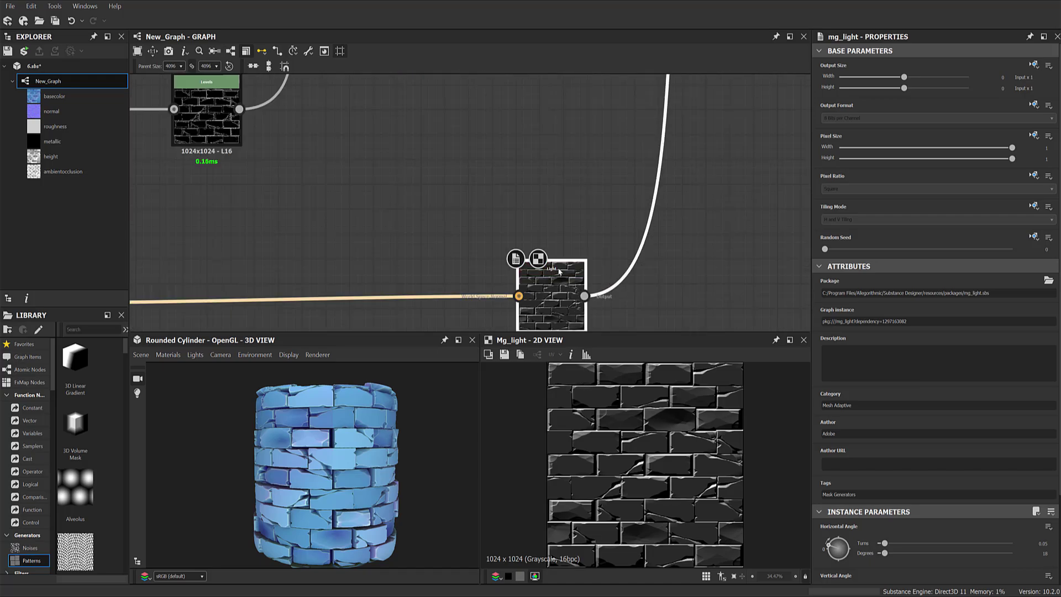
scroll(607, 235, down, 2)
scroll(608, 236, down, 2)
scroll(608, 236, down, 1)
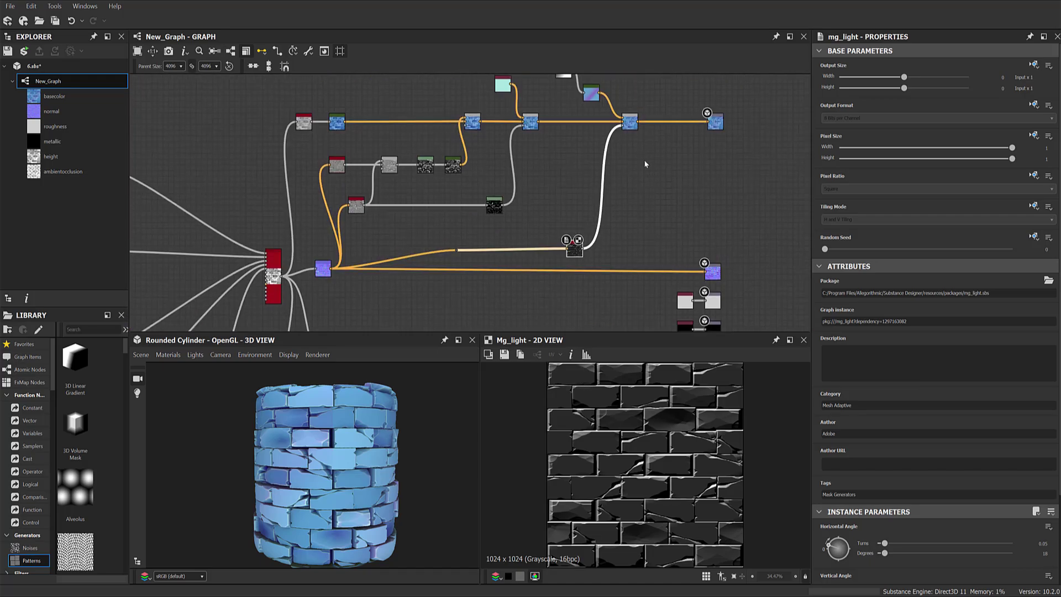
click(624, 110)
scroll(612, 232, up, 3)
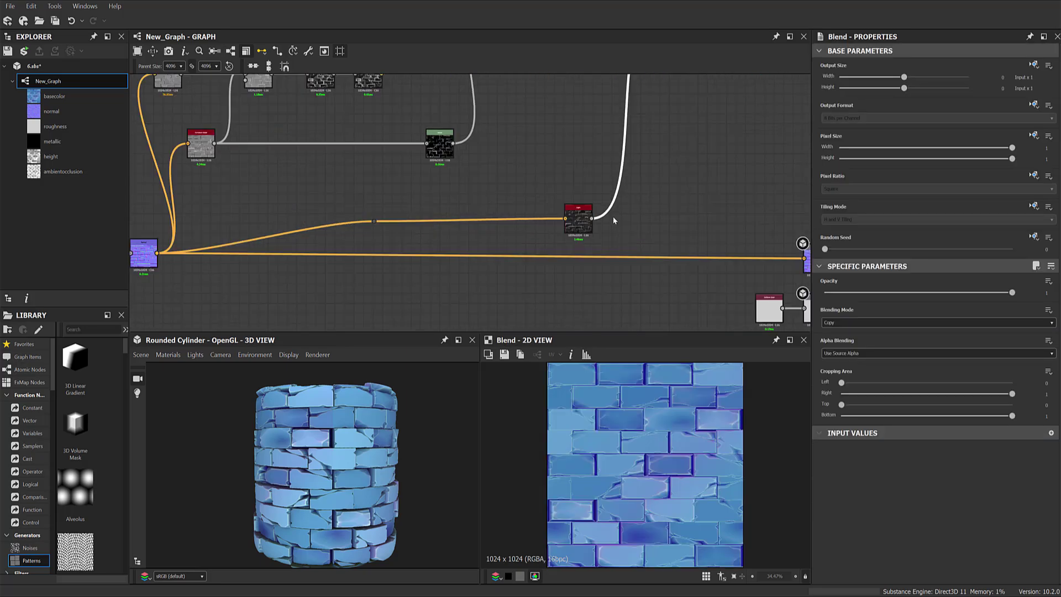
scroll(575, 221, up, 2)
Set the Light node's vertical angle to about 1.16 turns.
click(539, 228)
scroll(539, 228, up, 2)
scroll(699, 253, up, 1)
scroll(688, 260, down, 2)
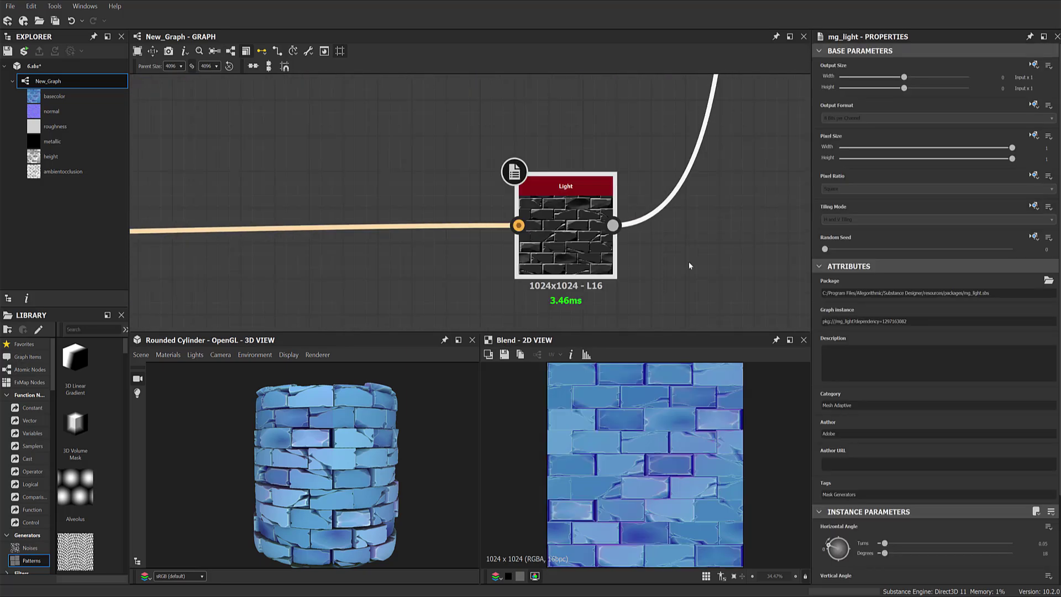
scroll(939, 530, down, 3)
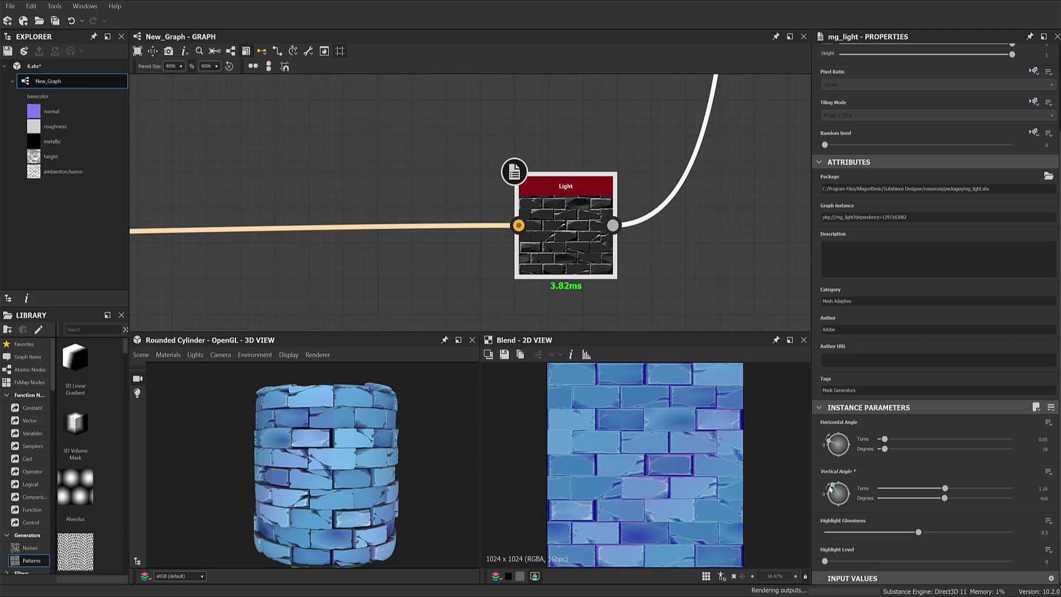
scroll(645, 215, down, 3)
mouse_move(645, 215)
middle_down()
mouse_move(651, 239)
mouse_move(638, 234)
middle_up()
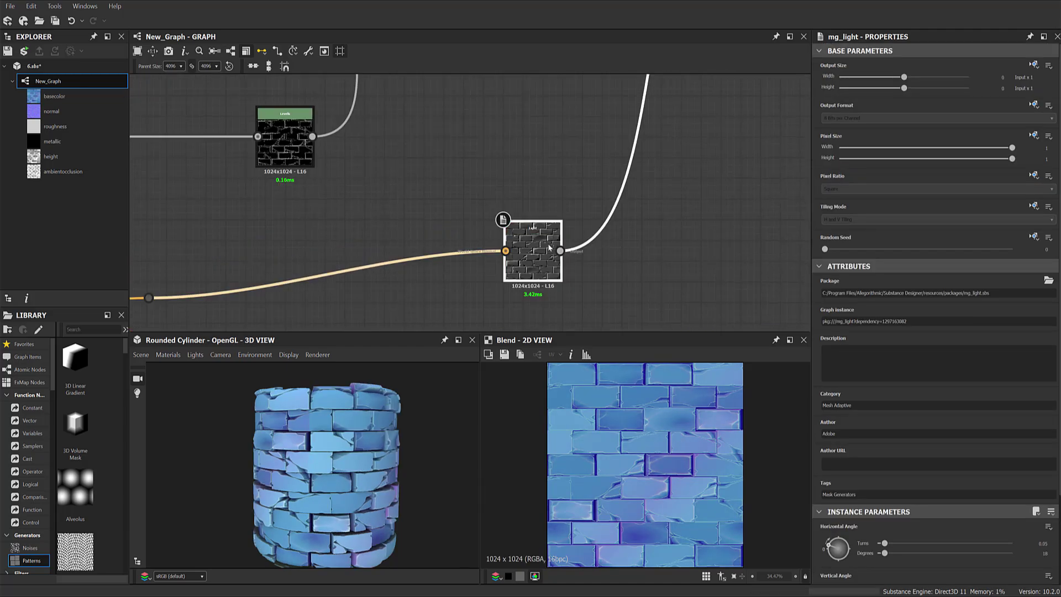
Add a Levels node to the graph using the 'leve' search.
key(space)
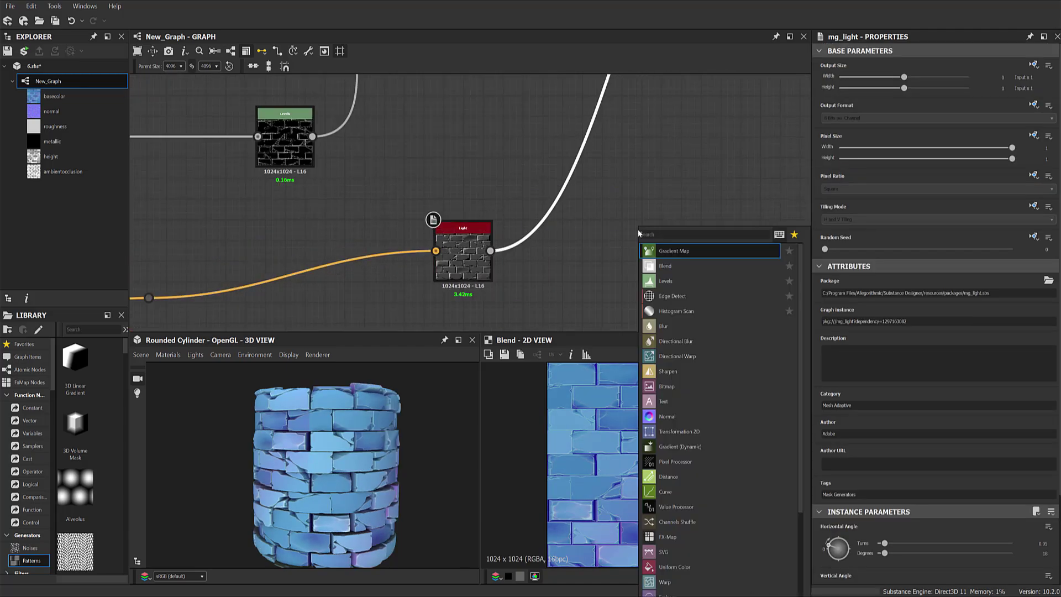
text(leve)
click(687, 256)
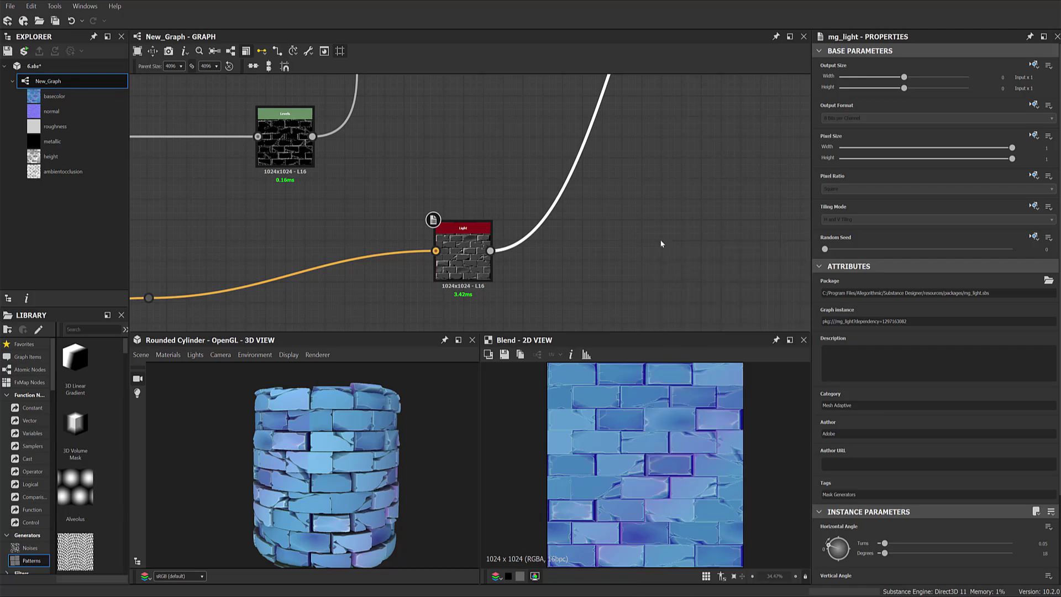
Raise the Levels black point to boost the Light mask's contrast.
scroll(613, 160, up, 3)
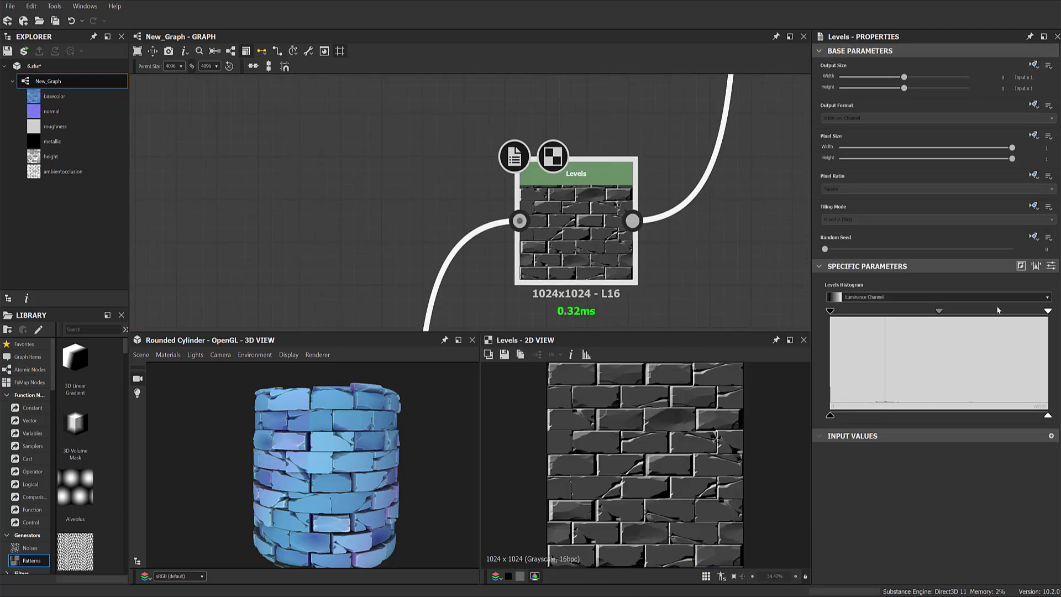
scroll(309, 427, up, 3)
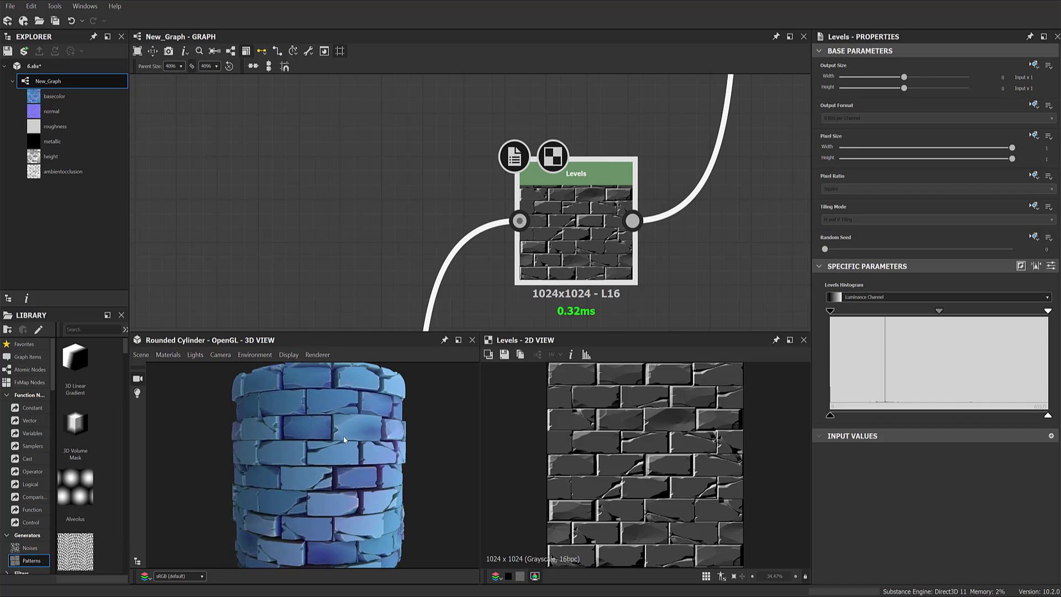
drag(829, 311, 870, 314)
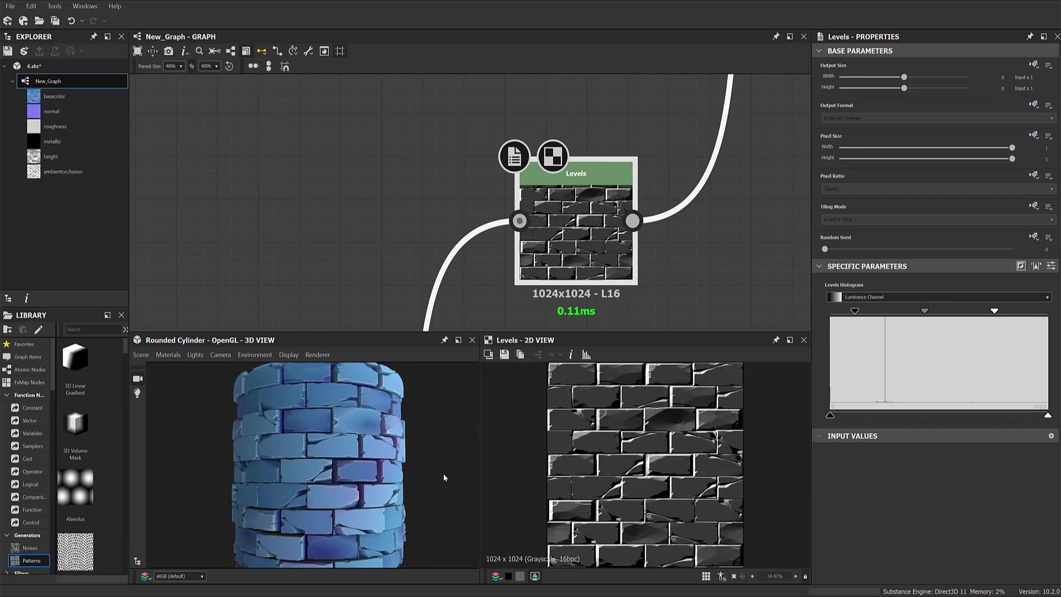
scroll(699, 449, down, 2)
scroll(679, 426, down, 1)
scroll(665, 390, down, 1)
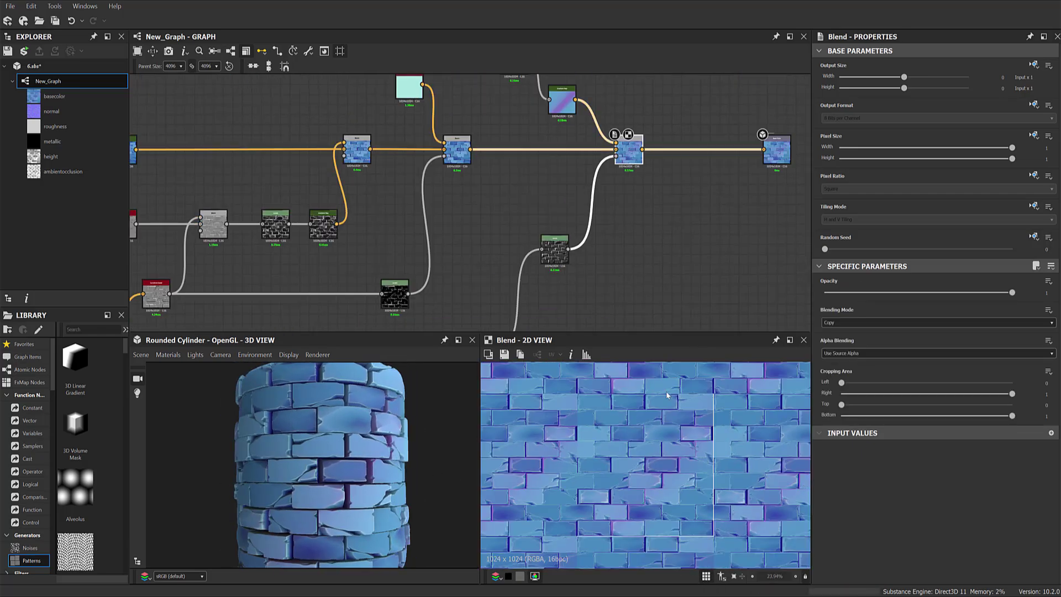
scroll(509, 482, down, 1)
scroll(509, 482, up, 5)
scroll(595, 156, up, 2)
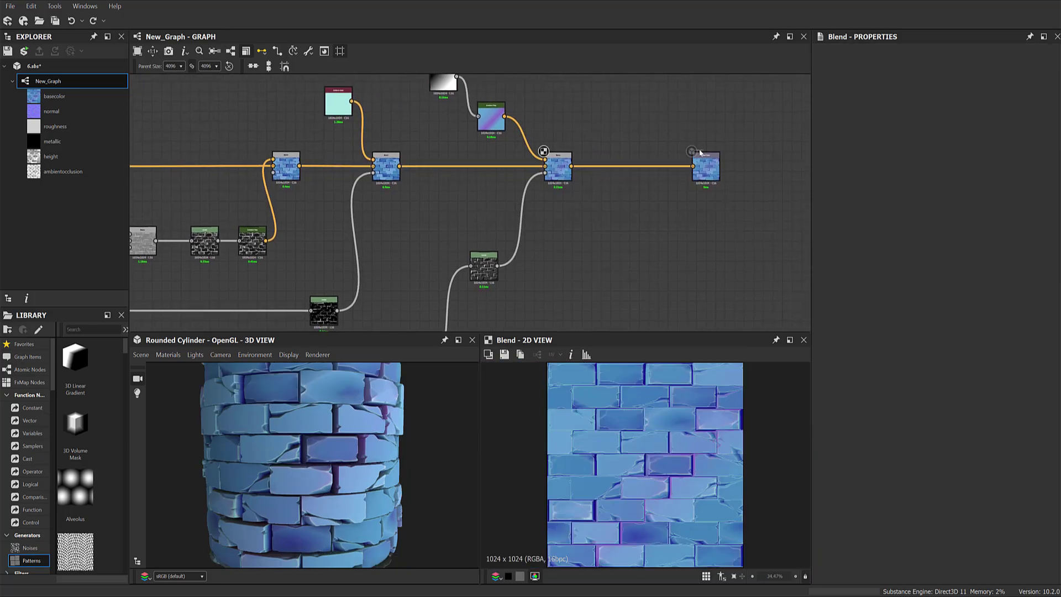
scroll(596, 155, up, 2)
Insert a Blend node on the link feeding the Base Color output.
alt+drag(592, 140, 593, 215)
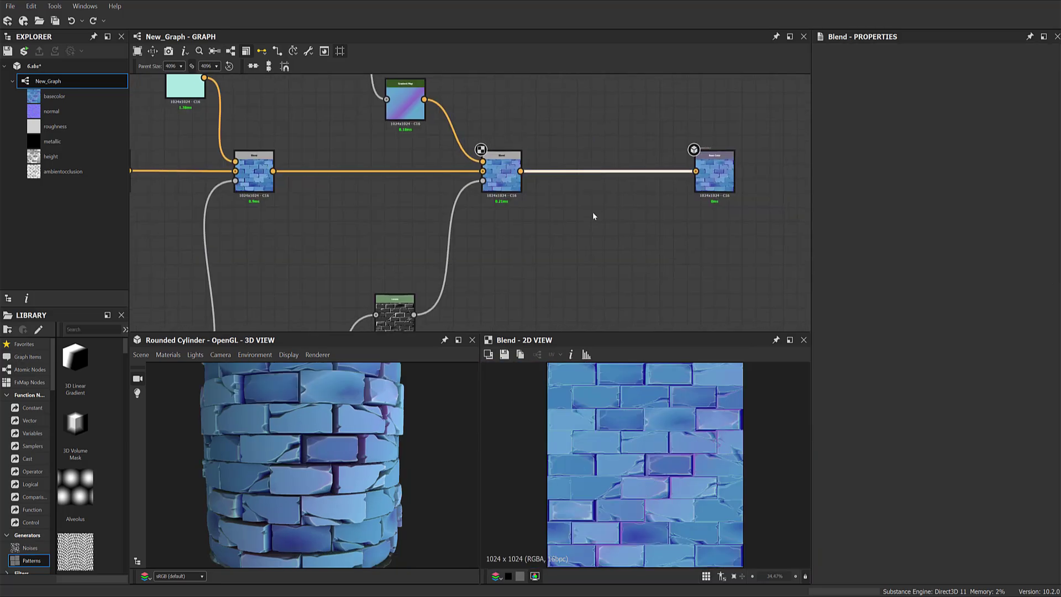
key(space)
text(blend)
key(Return)
middle_drag(607, 241, 647, 167)
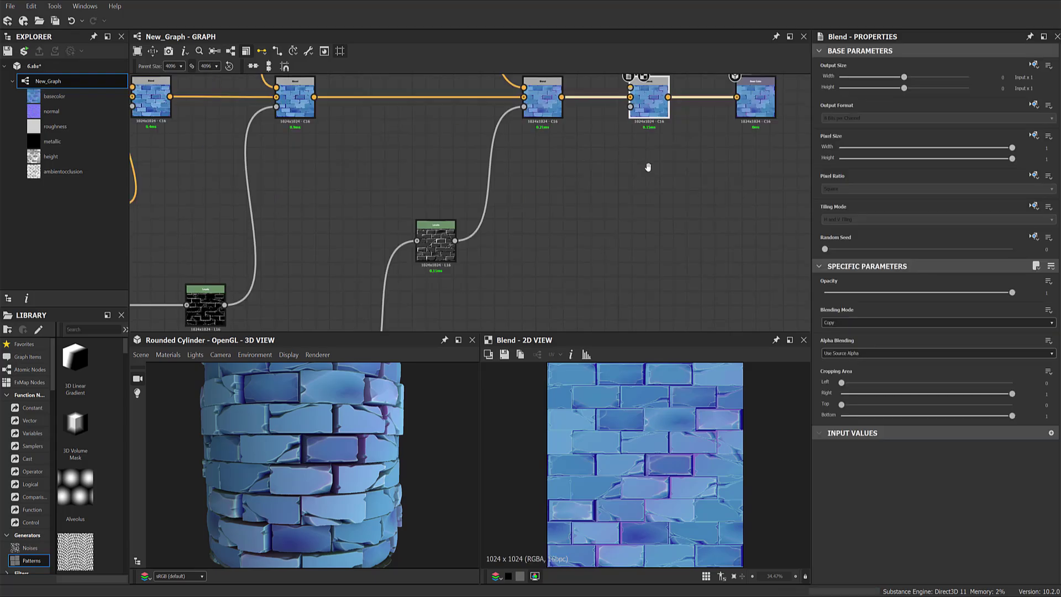
scroll(648, 167, down, 3)
middle_drag(484, 318, 505, 283)
scroll(506, 283, up, 3)
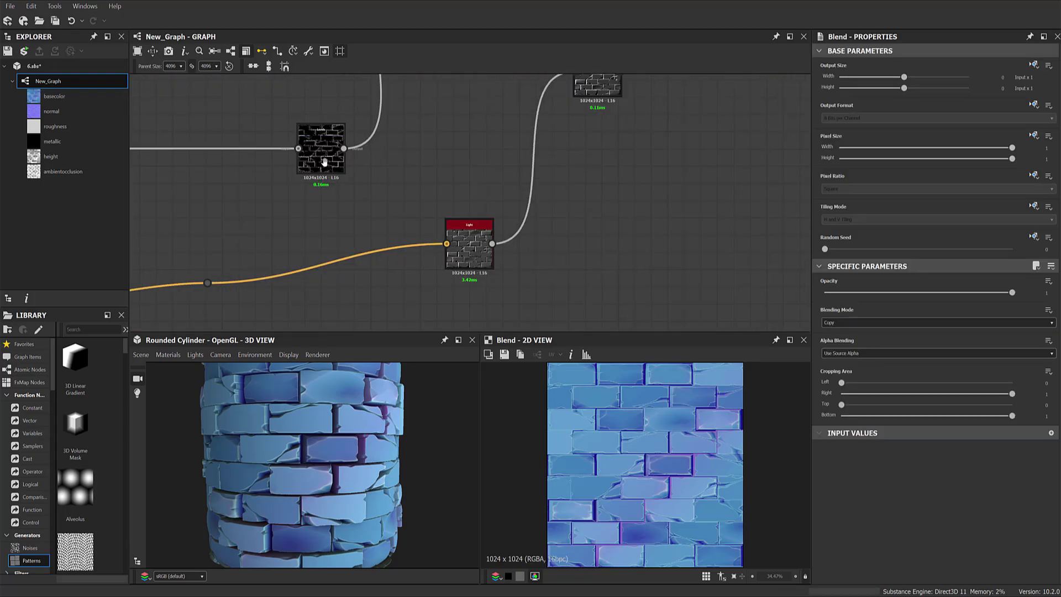
middle_drag(324, 161, 526, 219)
Preview the curvature node and the black Levels edge mask with white crack outlines.
double_click(162, 188)
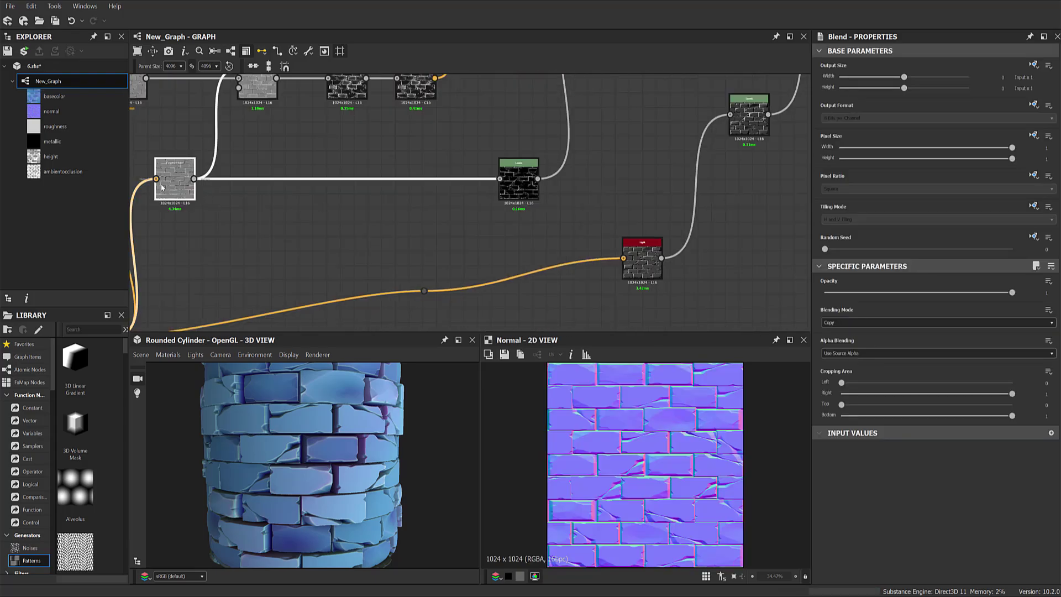
scroll(406, 208, up, 5)
double_click(412, 209)
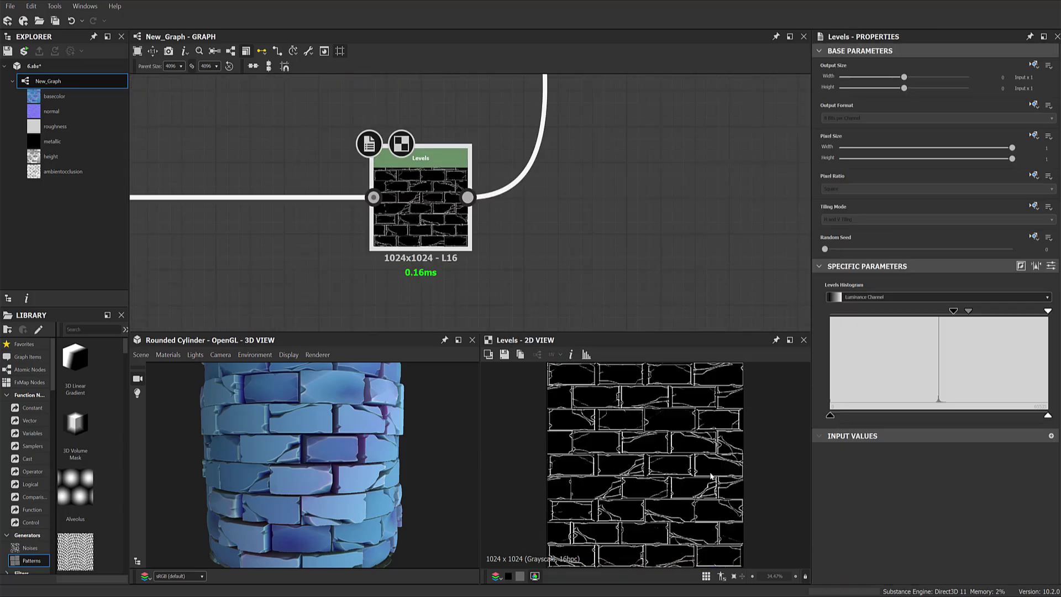
scroll(683, 472, up, 3)
scroll(702, 180, down, 5)
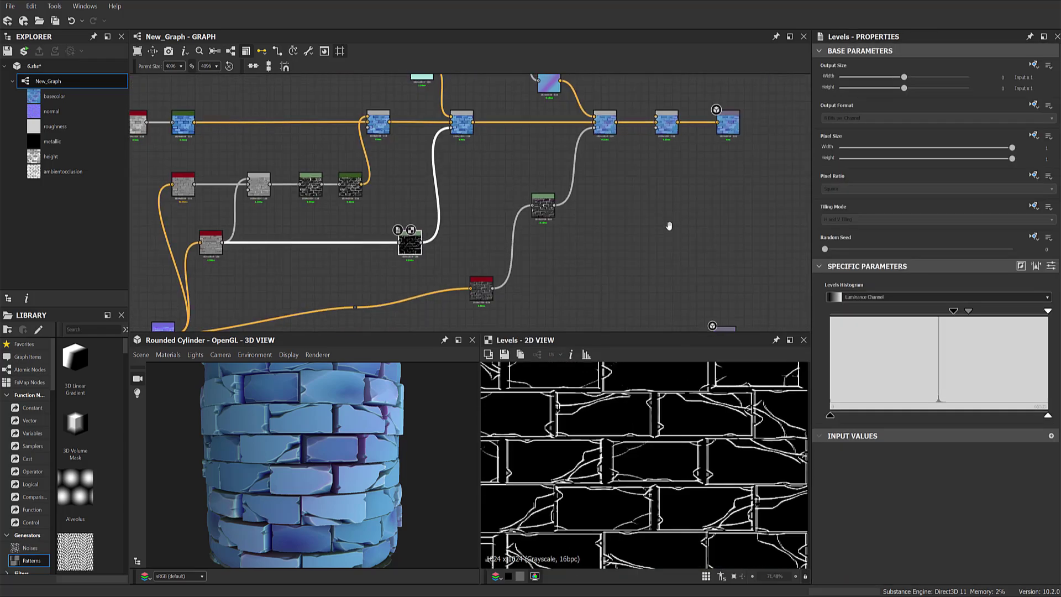
Connect the Levels edge mask into the new Blend node's mask input.
middle_drag(542, 133, 539, 161)
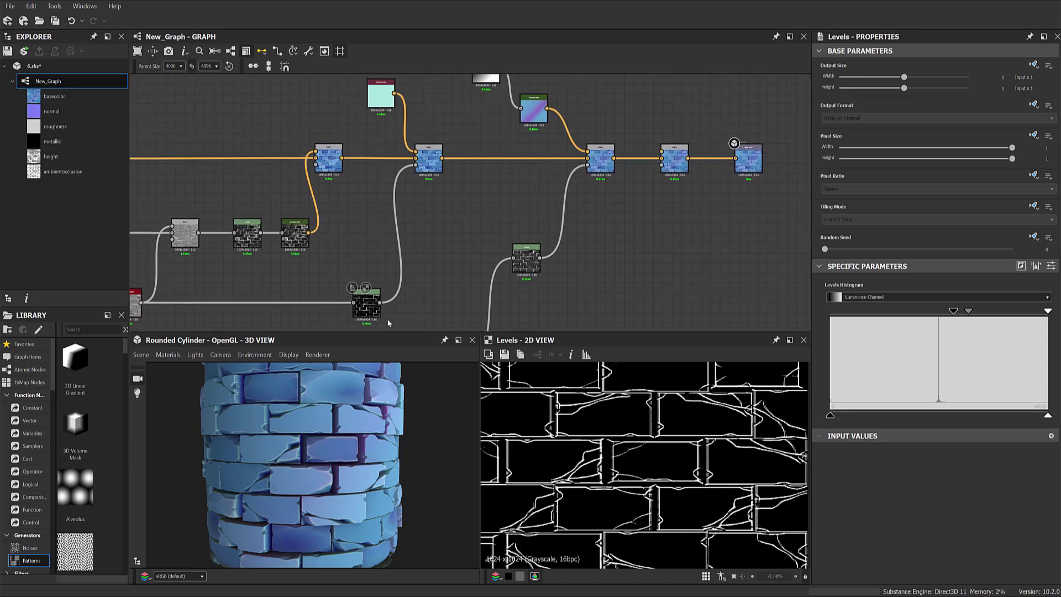
drag(381, 303, 669, 168)
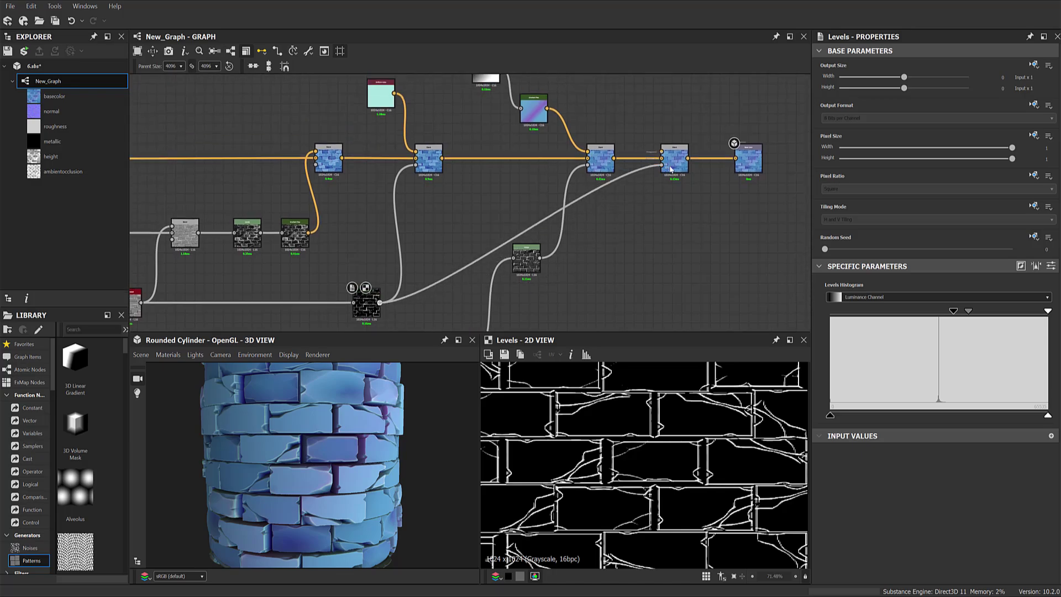
scroll(670, 169, up, 5)
scroll(564, 106, down, 5)
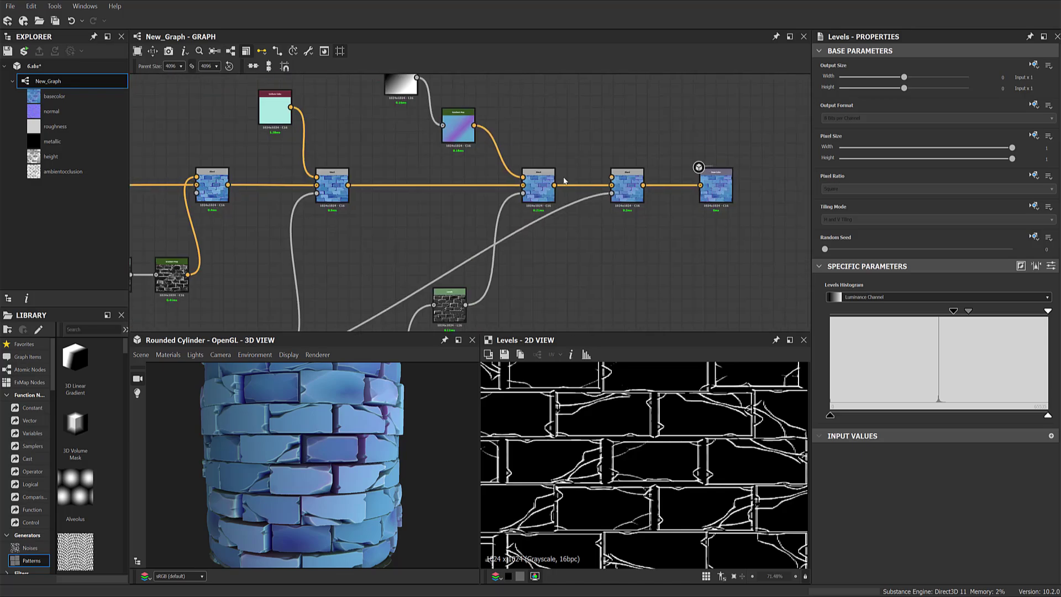
middle_drag(270, 110, 280, 139)
click(282, 137)
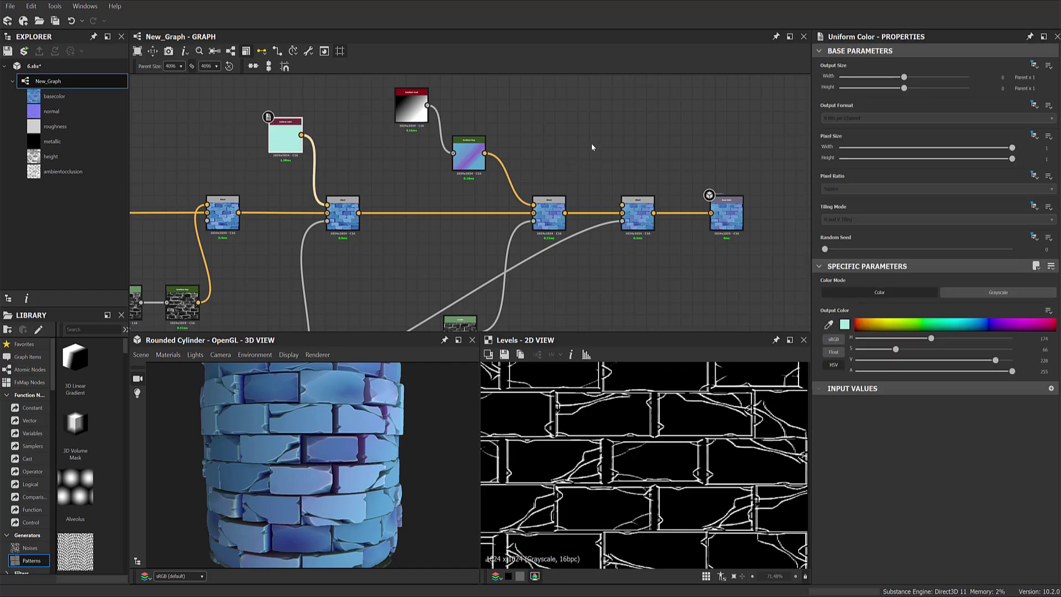
Duplicate the cyan Uniform Color node and change the copy to pure white.
key(ctrl+d)
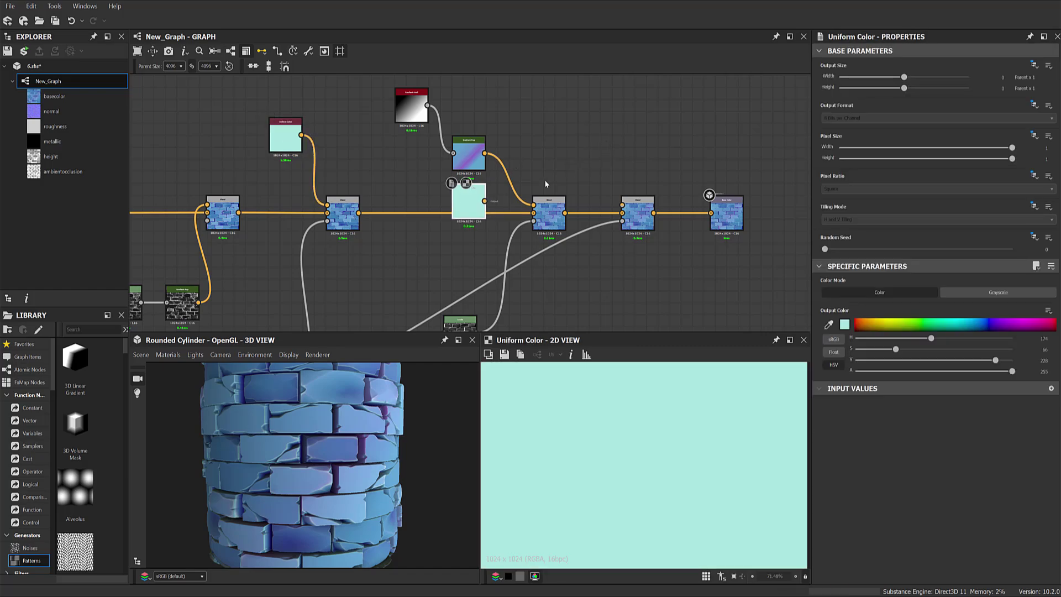
scroll(586, 156, up, 2)
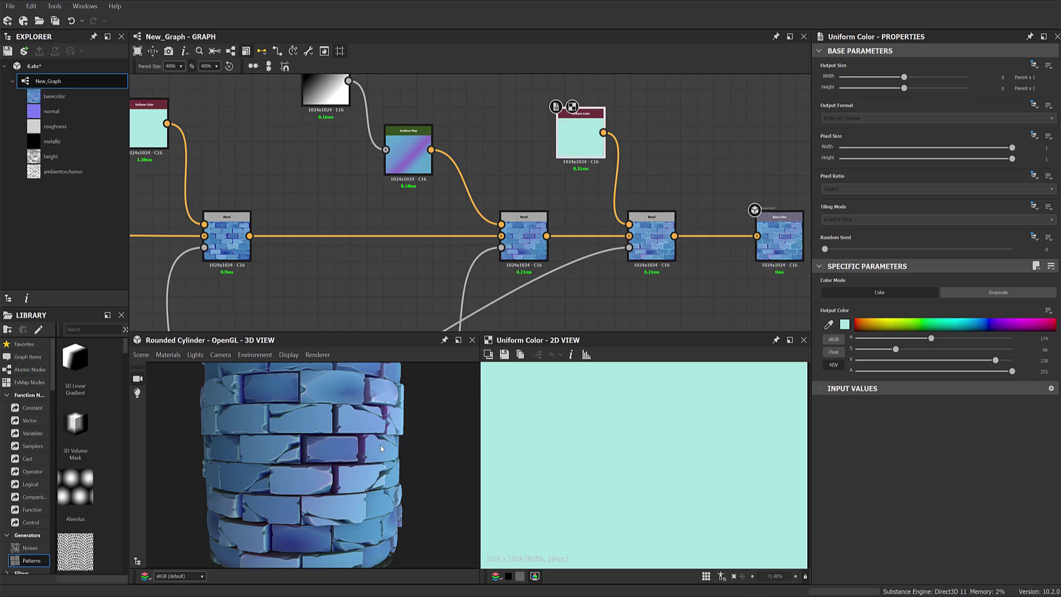
scroll(380, 445, up, 2)
scroll(330, 456, up, 2)
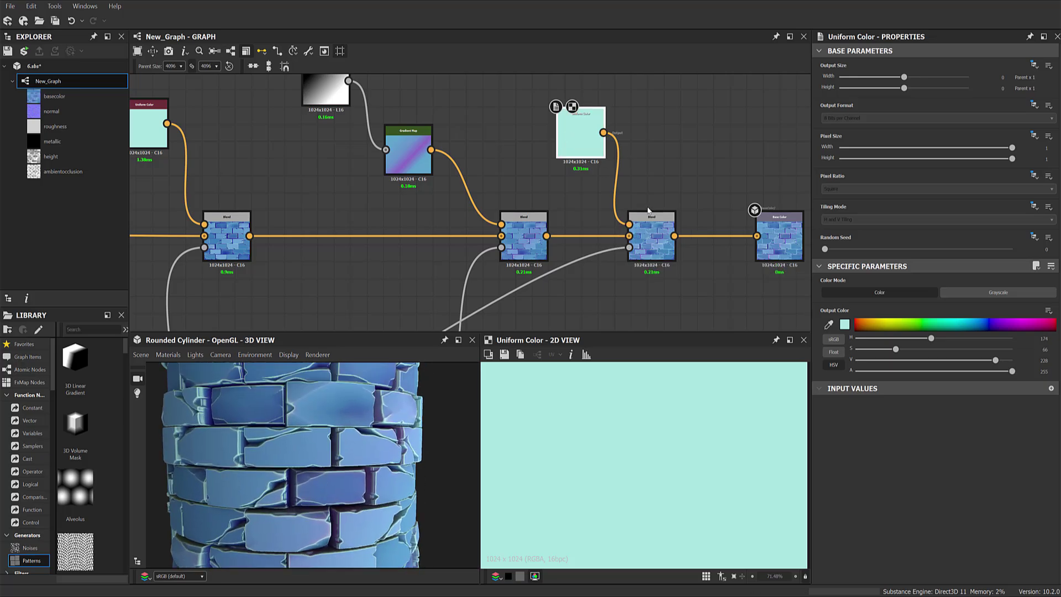
click(846, 325)
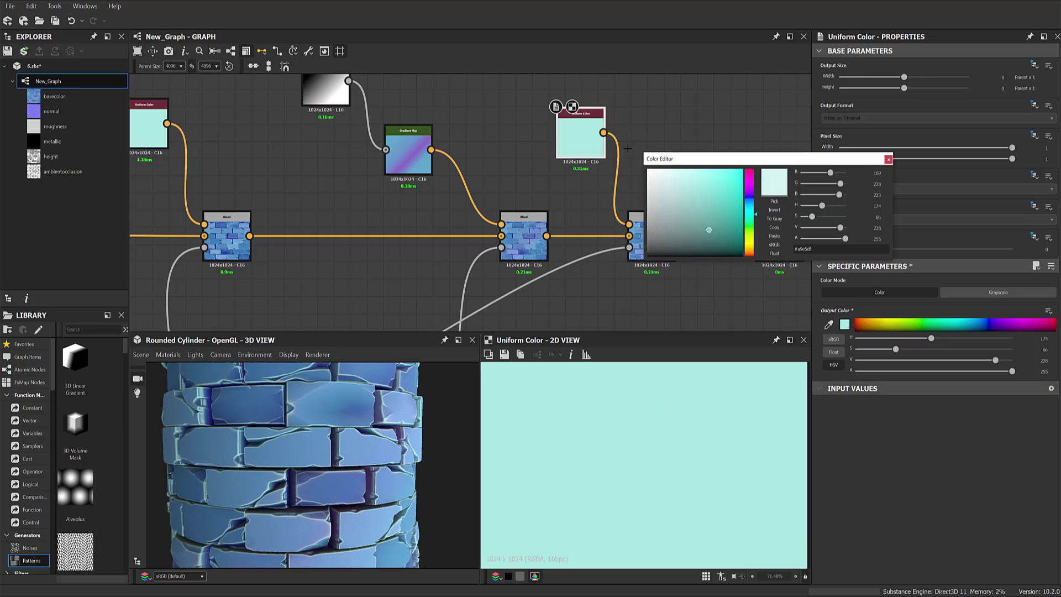
drag(627, 148, 597, 214)
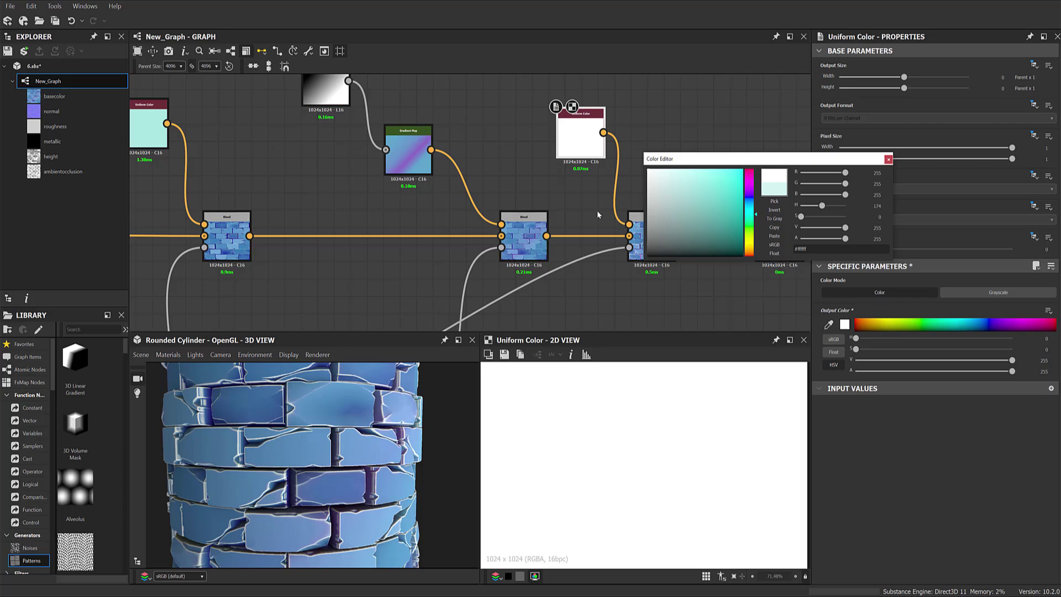
click(888, 159)
scroll(251, 440, down, 5)
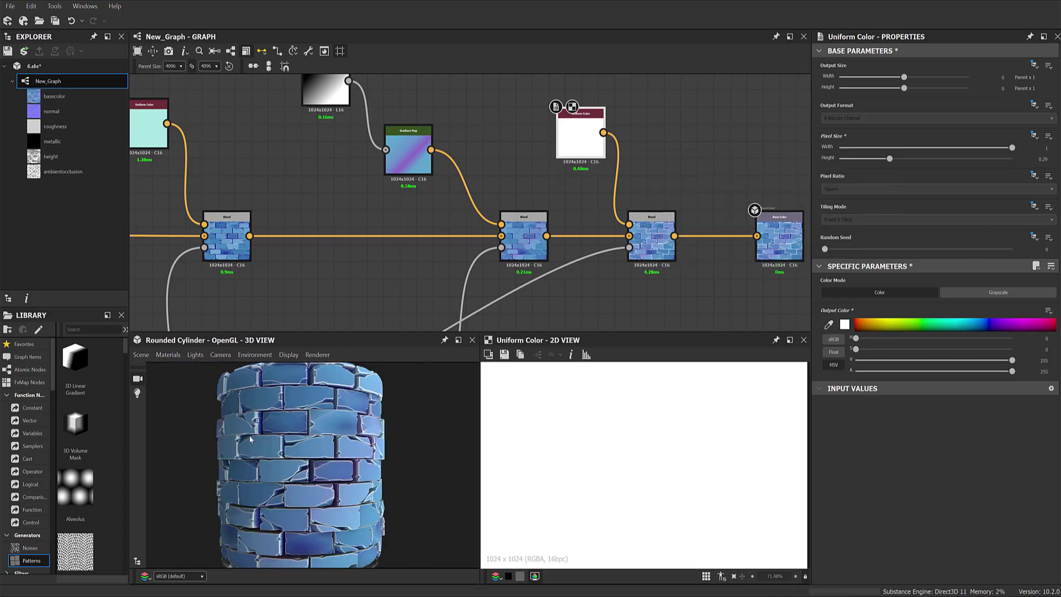
scroll(250, 440, up, 2)
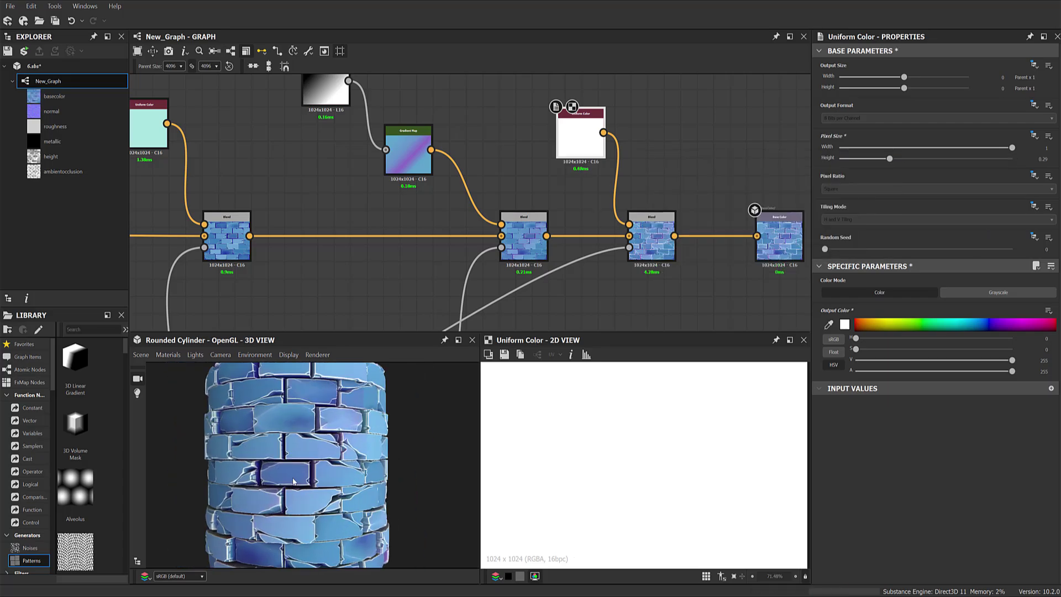
Lower the new Blend's opacity to about 0.51 and inspect the edge highlights on the cylinder.
double_click(647, 253)
mouse_move(1015, 294)
mouse_down()
mouse_move(841, 297)
mouse_move(920, 293)
mouse_up()
drag(306, 500, 310, 469)
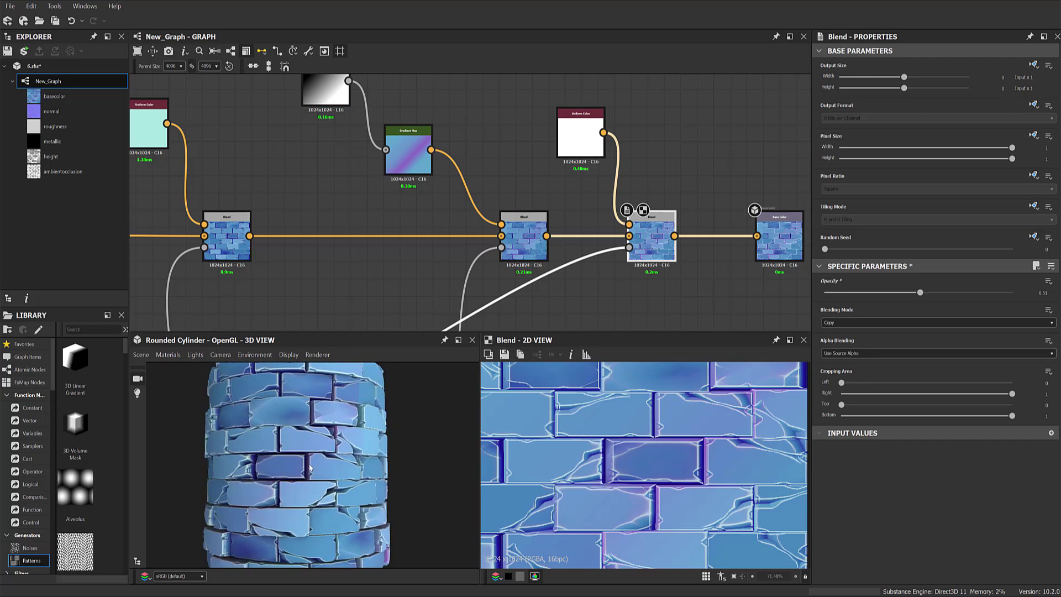
scroll(425, 281, down, 1)
scroll(439, 265, down, 1)
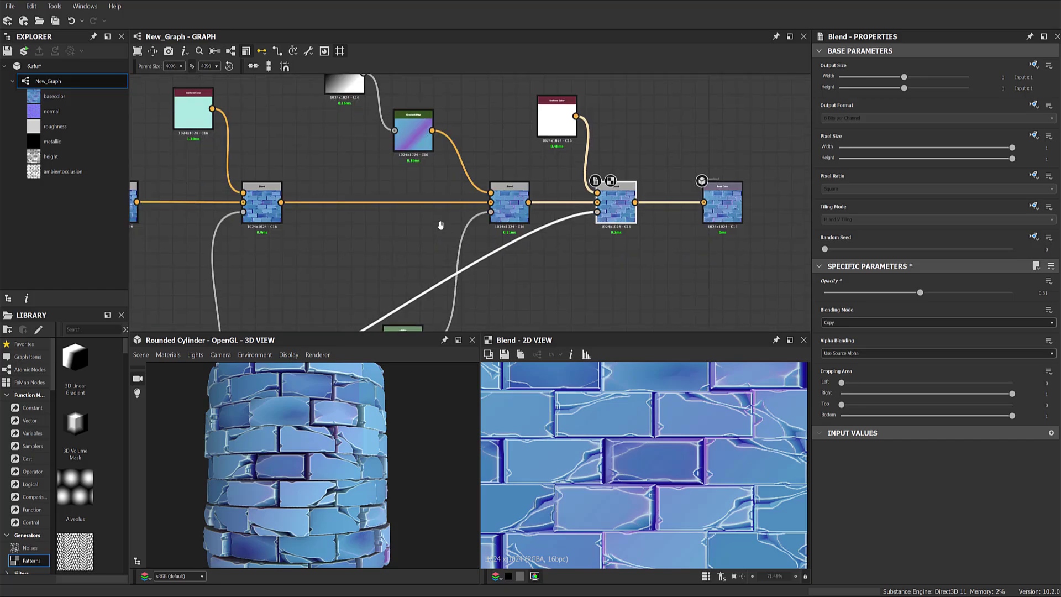
scroll(444, 226, down, 1)
scroll(476, 235, down, 2)
scroll(513, 215, up, 3)
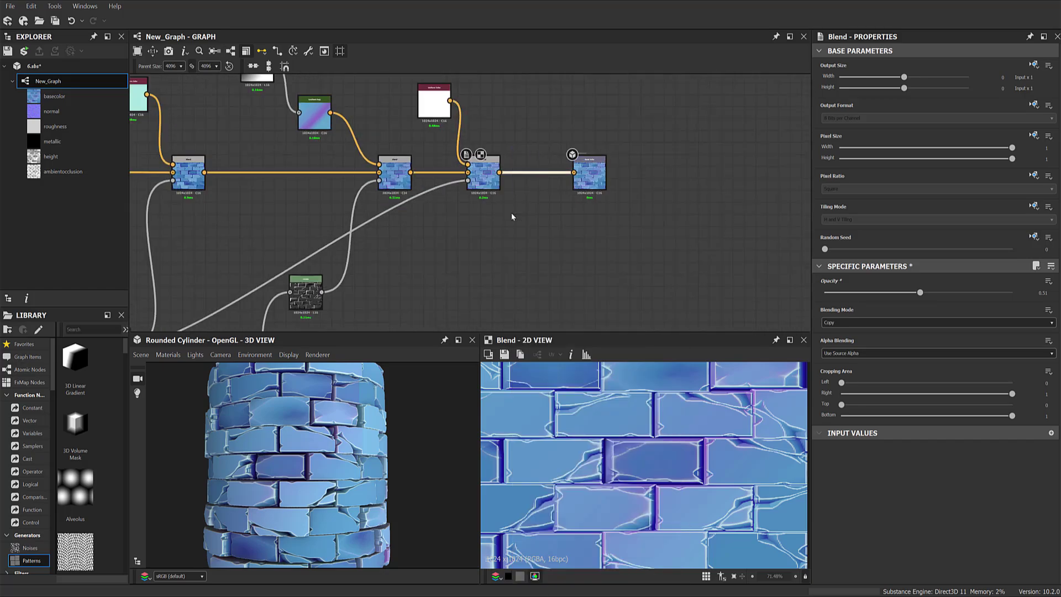
Clear the link selection and bring up the node search list to insert before Base Color.
click(541, 196)
key(space)
key(Escape)
key(space)
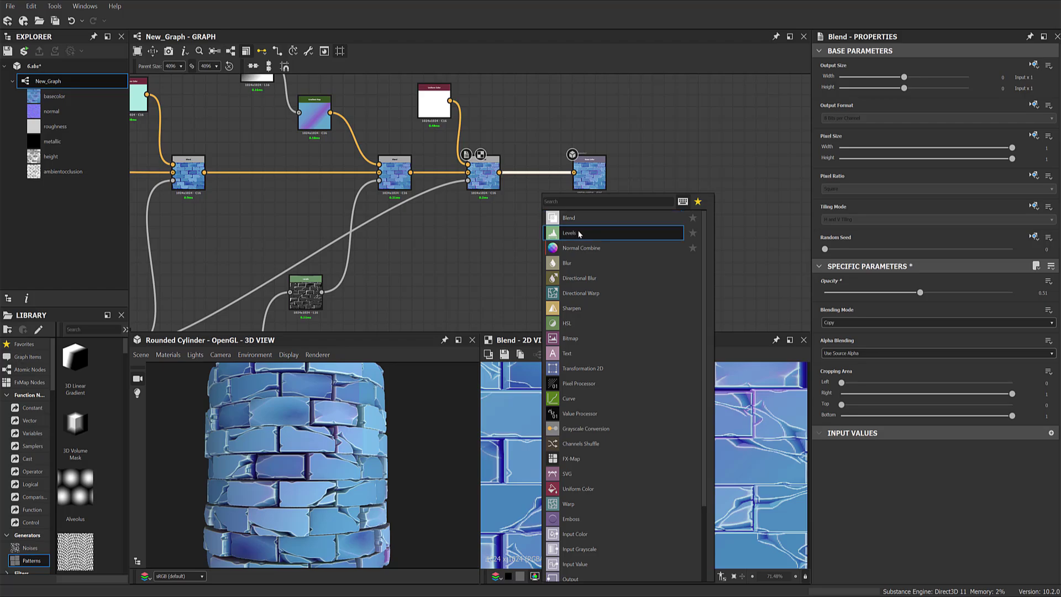
Insert a Levels node before Base Color, pulling in its black and white points.
click(577, 233)
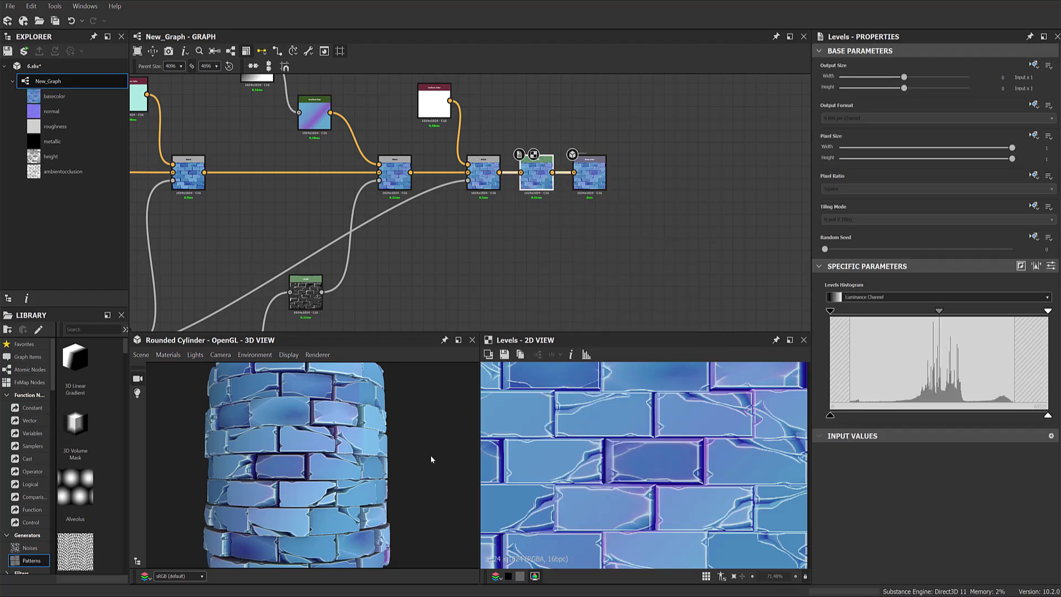
scroll(651, 431, down, 2)
double_click(597, 182)
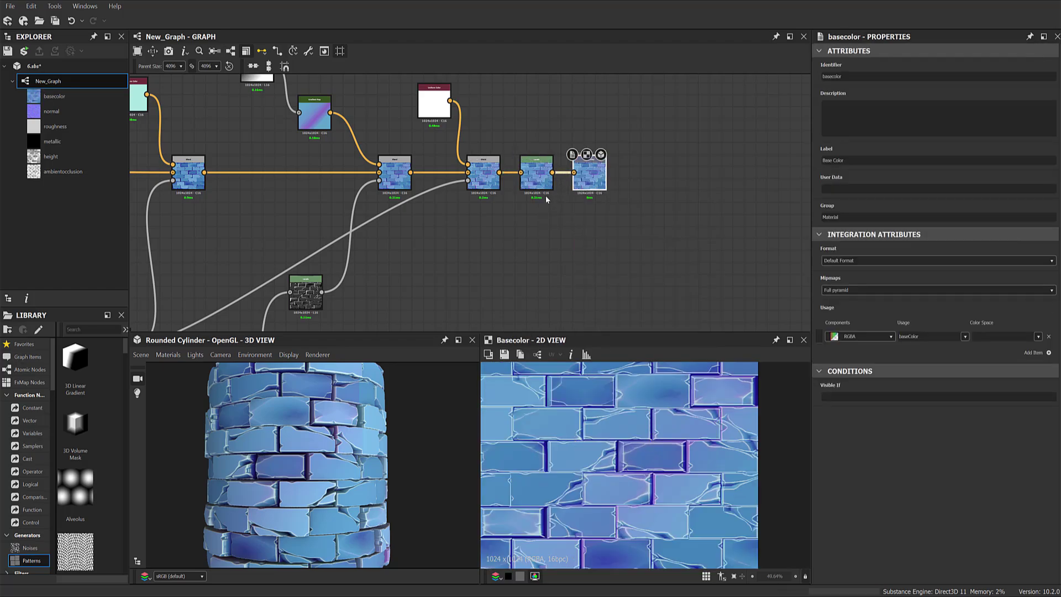
scroll(545, 195, up, 4)
click(528, 160)
scroll(653, 432, up, 1)
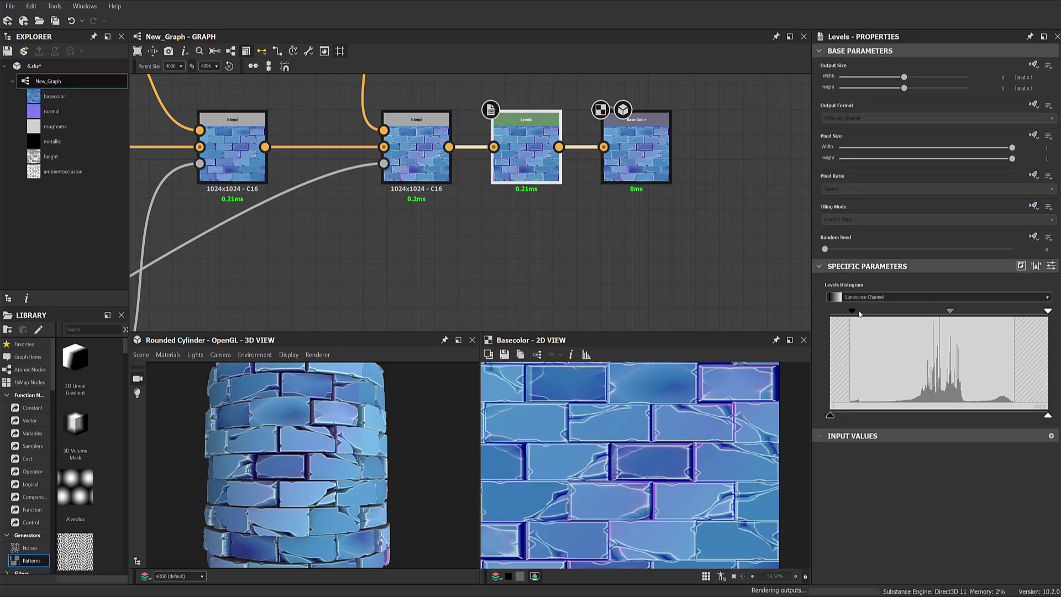
drag(829, 310, 857, 310)
drag(1047, 310, 1008, 310)
drag(940, 311, 934, 311)
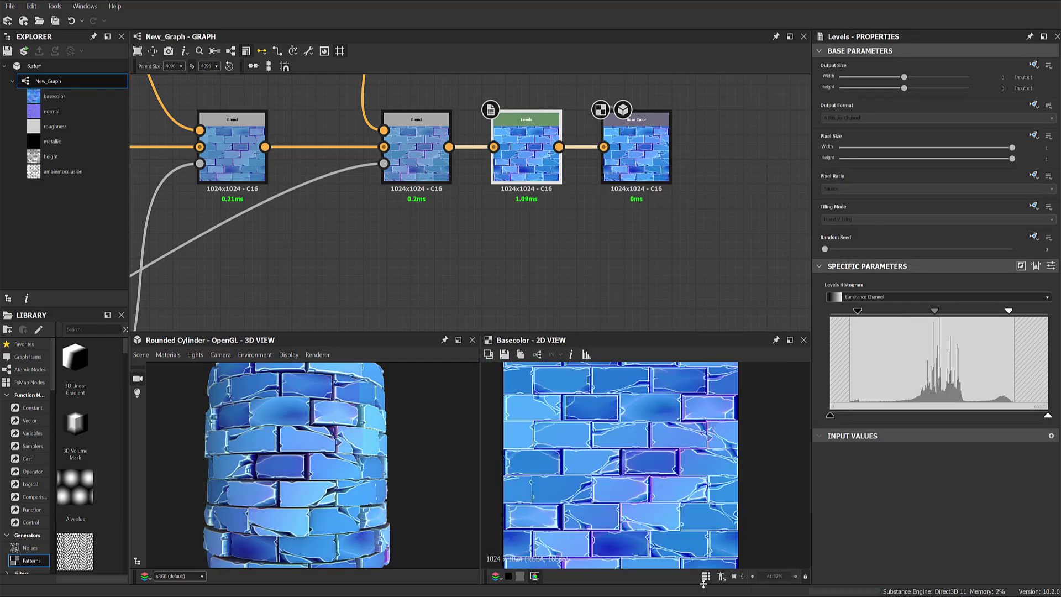
scroll(801, 465, down, 3)
Push the Base Color output node further right to make room for another node.
middle_drag(635, 248, 575, 250)
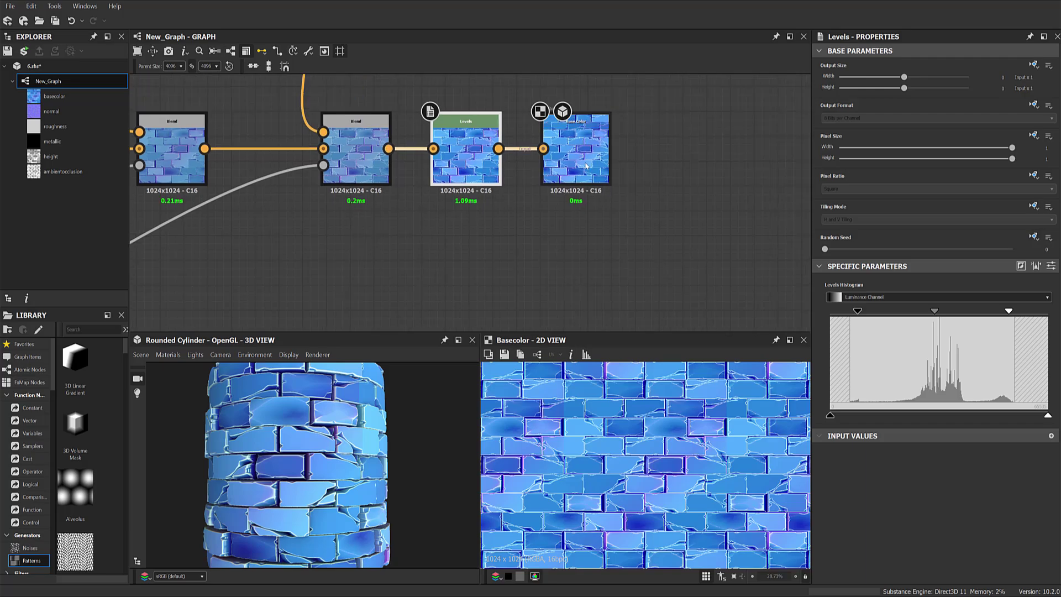
drag(576, 155, 718, 156)
drag(593, 108, 600, 181)
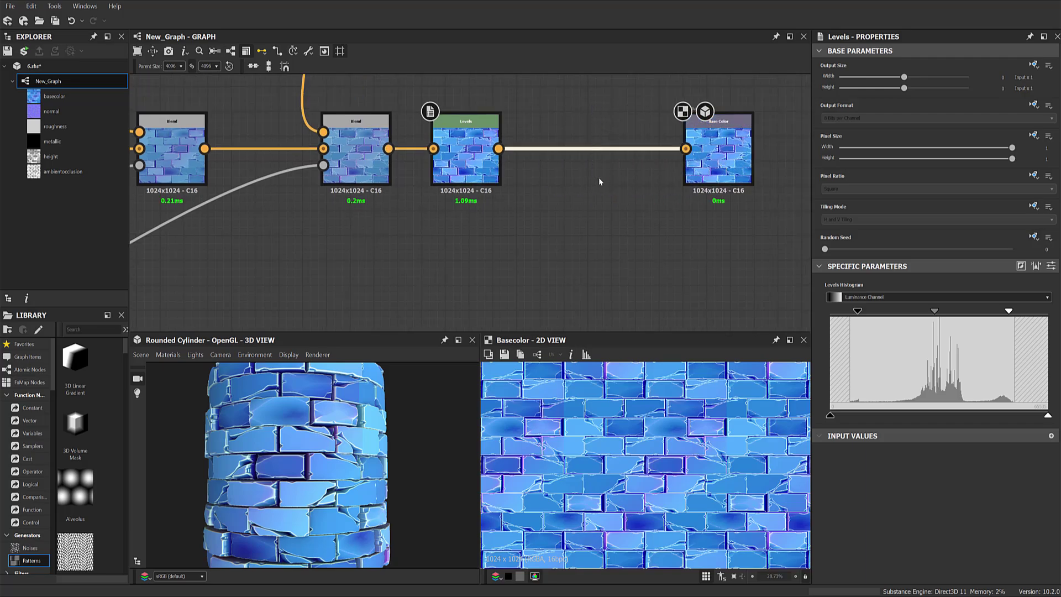
right_click(599, 177)
key(Escape)
key(space)
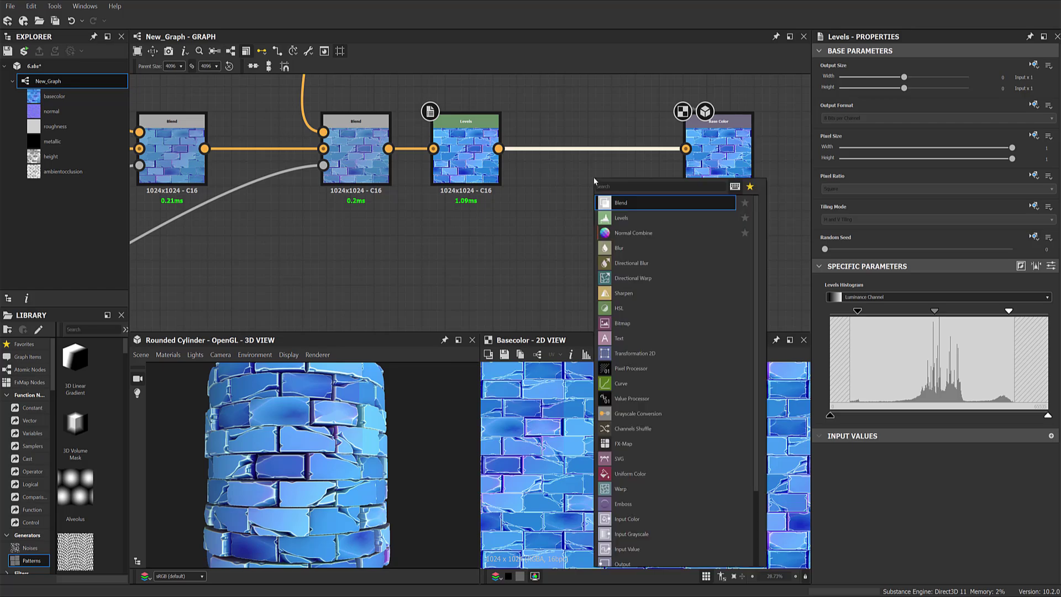
Add an HSL node after Levels plus a duplicate, each with a slightly shifted hue.
text(hsl)
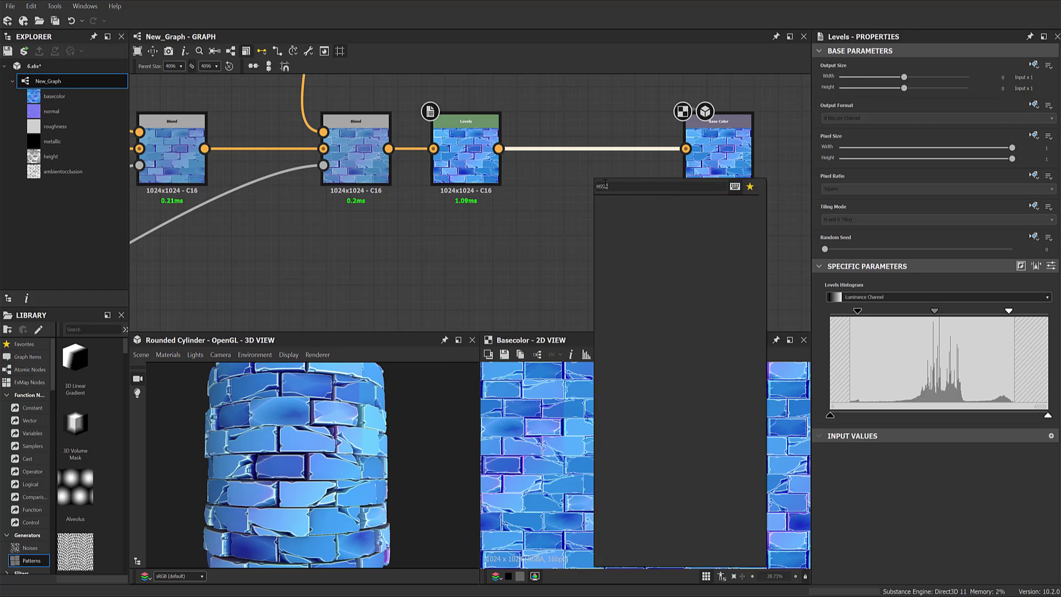
key(BackSpace)
text(l)
click(622, 205)
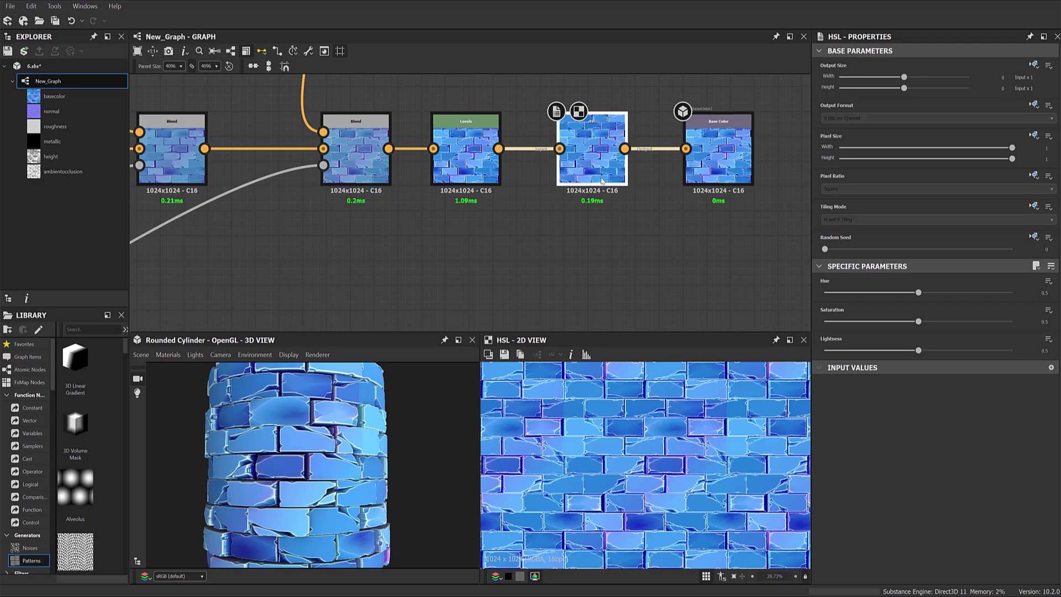
mouse_move(918, 292)
mouse_down()
mouse_move(978, 291)
mouse_move(921, 300)
mouse_up()
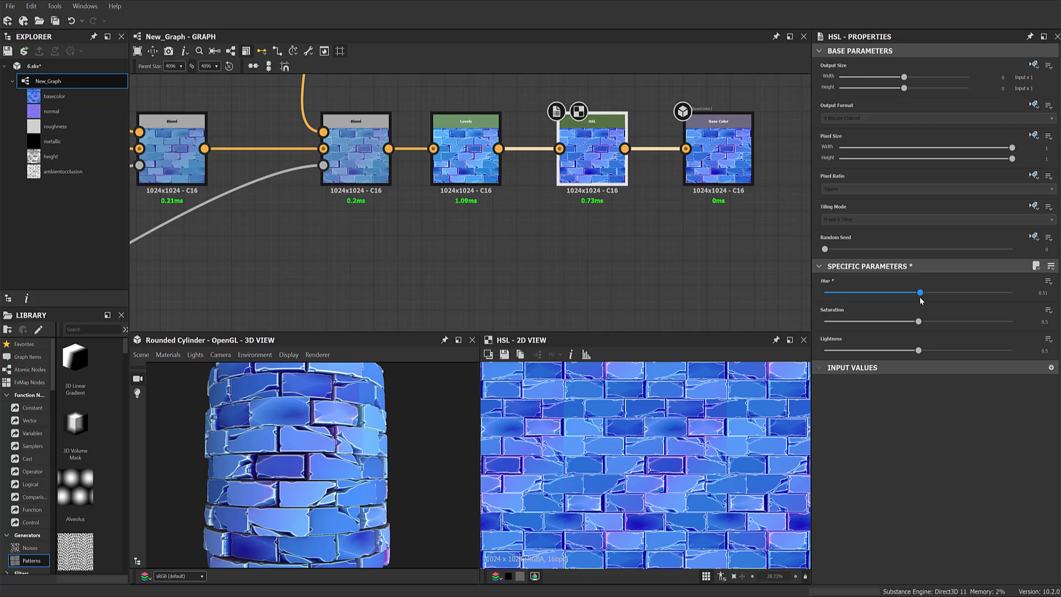
mouse_move(589, 146)
mouse_down()
mouse_move(573, 295)
mouse_move(572, 284)
mouse_up()
key(ctrl+d)
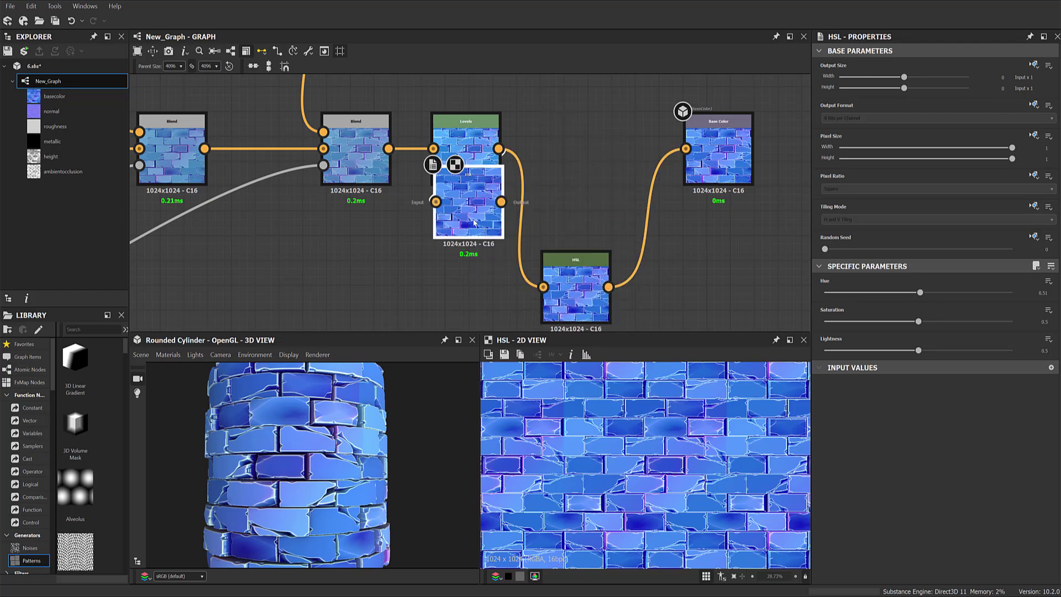
drag(500, 237, 588, 153)
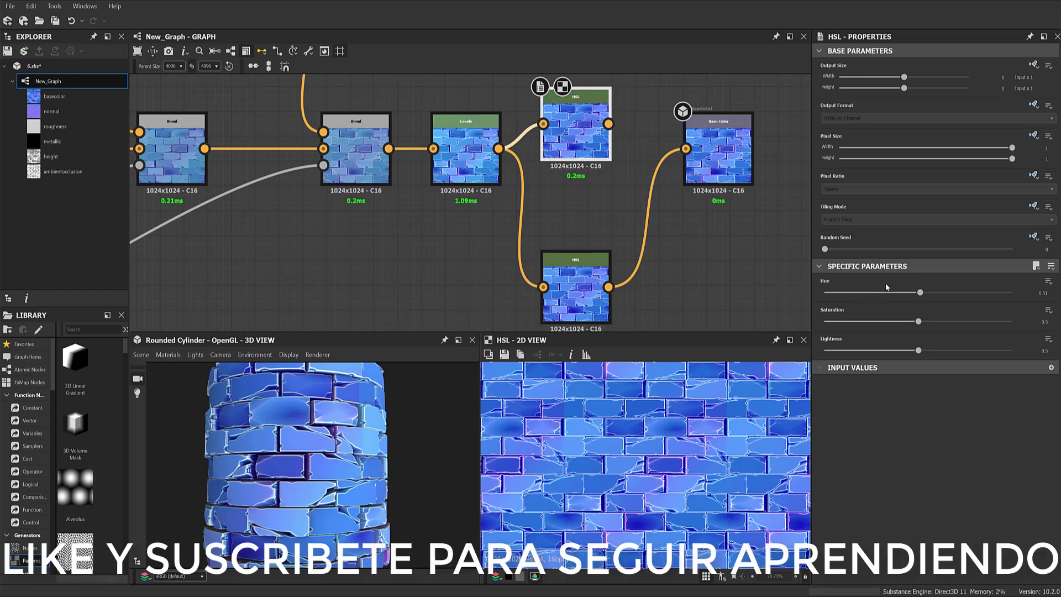
mouse_move(920, 295)
mouse_down()
mouse_move(886, 292)
mouse_move(916, 293)
mouse_up()
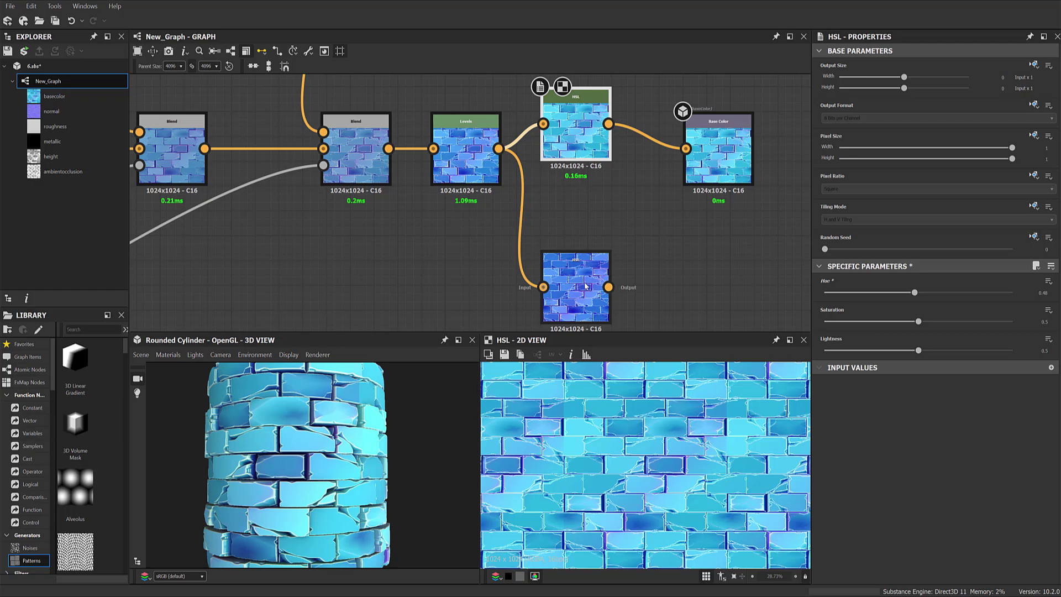
Connect the lower HSL variant to Base Color, comparing both variants on the material.
mouse_move(605, 286)
mouse_down()
mouse_move(700, 183)
mouse_move(685, 190)
mouse_up()
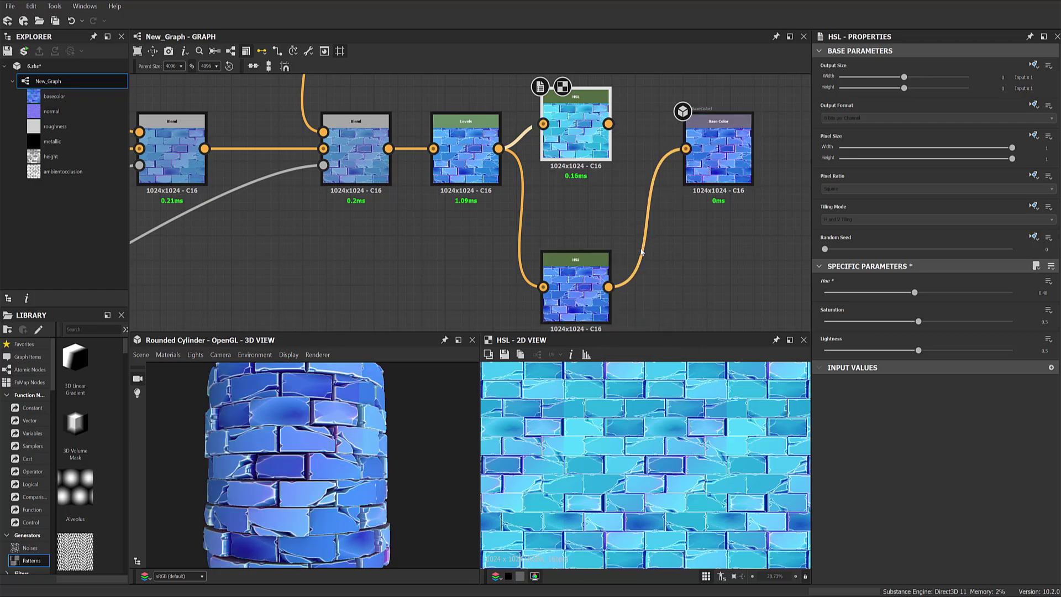
key(ctrl+z)
key(ctrl+y)
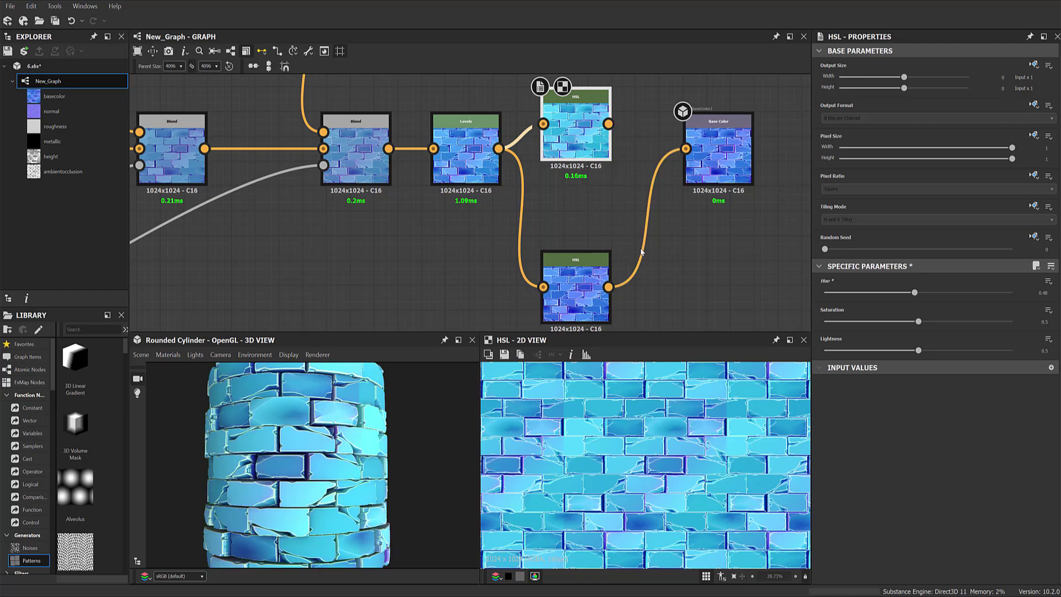
key(ctrl+z)
key(ctrl+y)
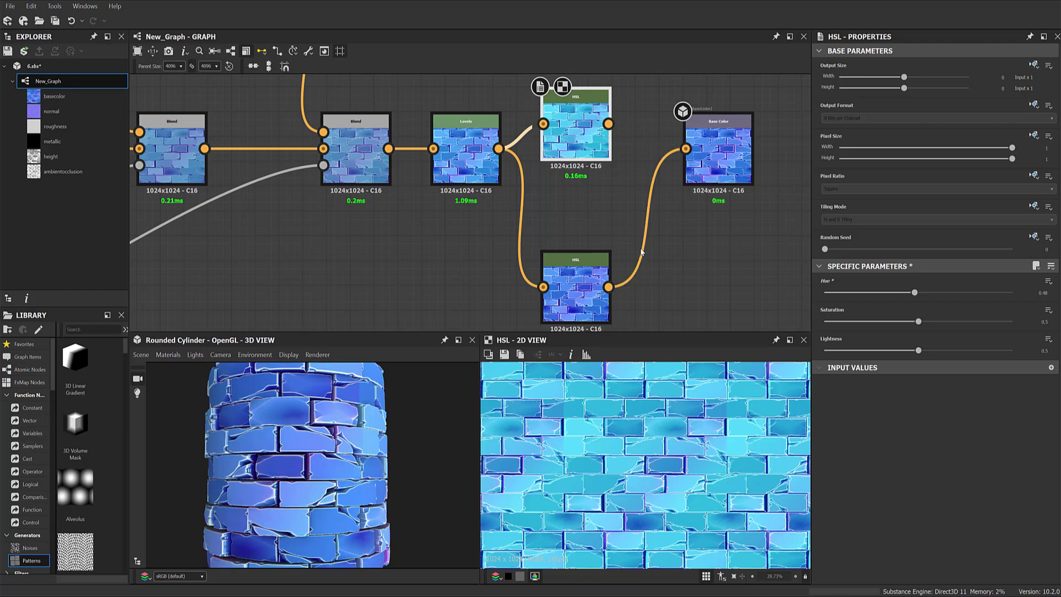
Move the cyan HSL variant up and the lower HSL into the main chain.
scroll(529, 174, down, 3)
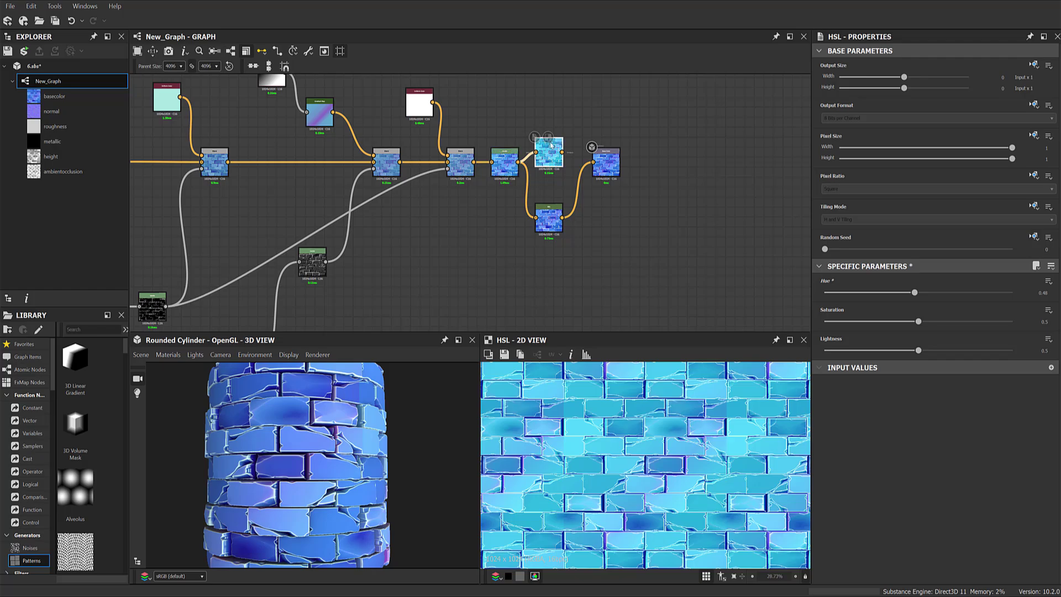
drag(551, 144, 550, 110)
drag(549, 218, 553, 162)
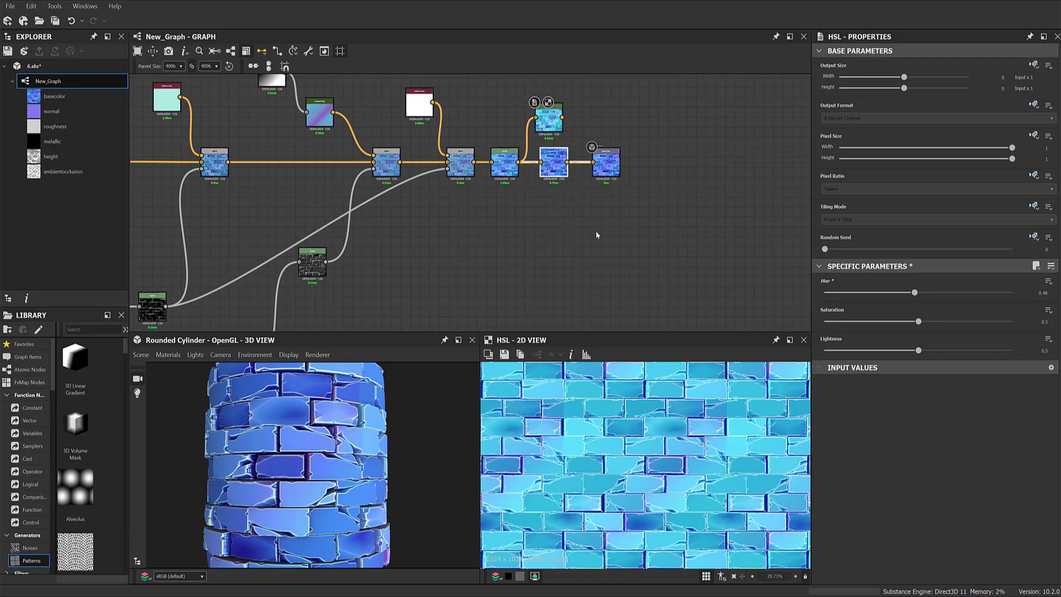
middle_drag(596, 235, 632, 197)
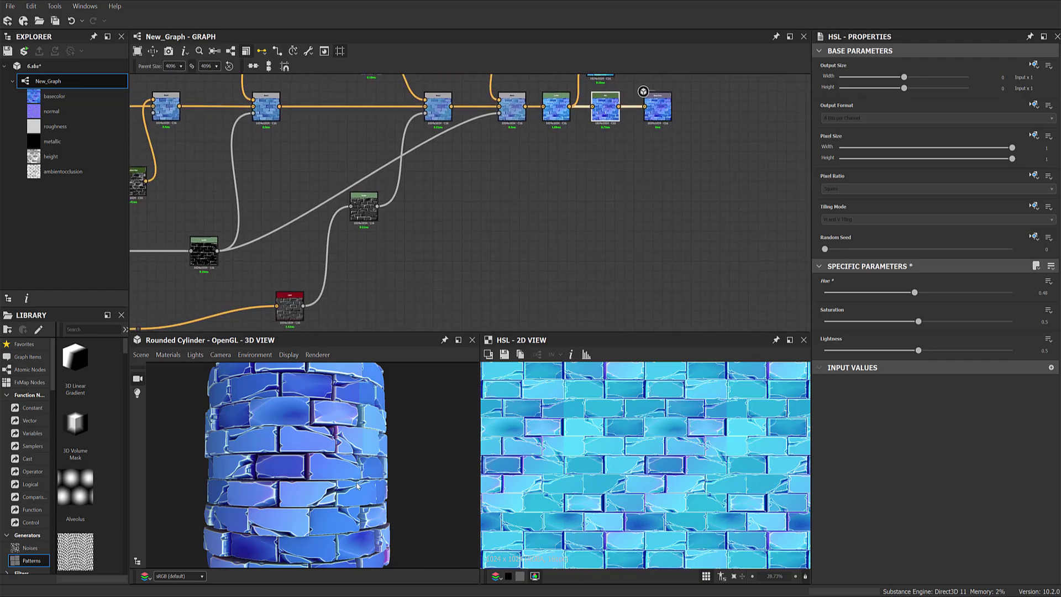
scroll(561, 265, down, 3)
scroll(568, 309, up, 5)
Bring the Normal, Roughness and Metallic outputs into view and orbit the preview cylinder.
middle_drag(629, 273, 641, 180)
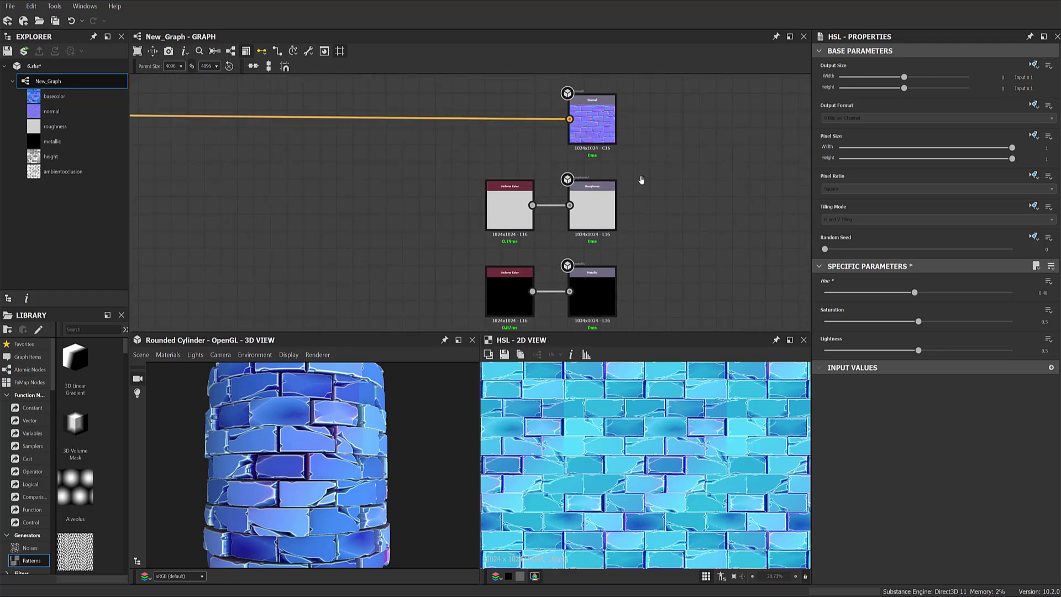
scroll(596, 191, up, 3)
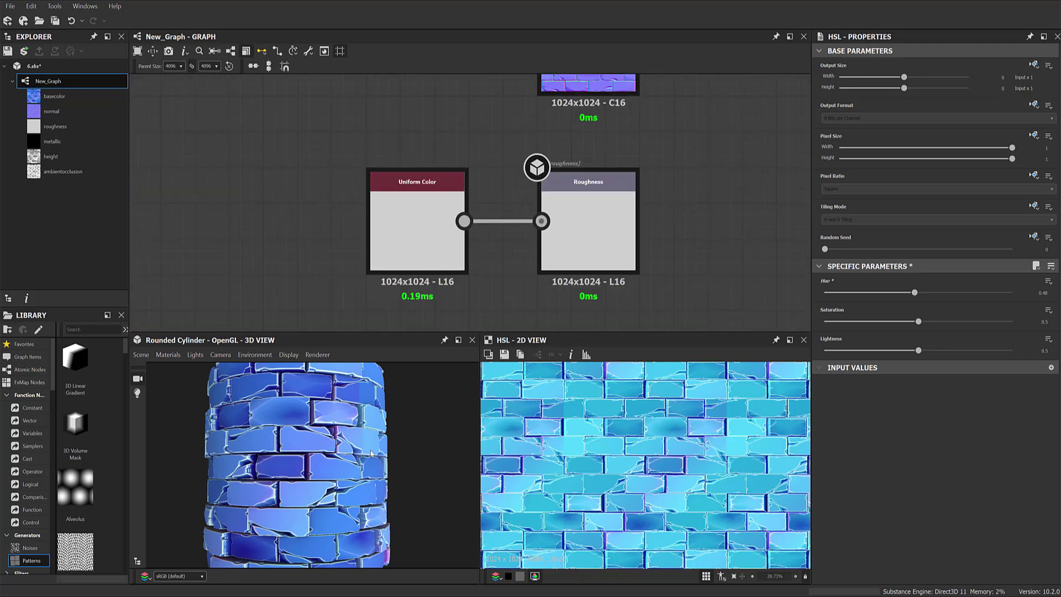
drag(337, 442, 298, 453)
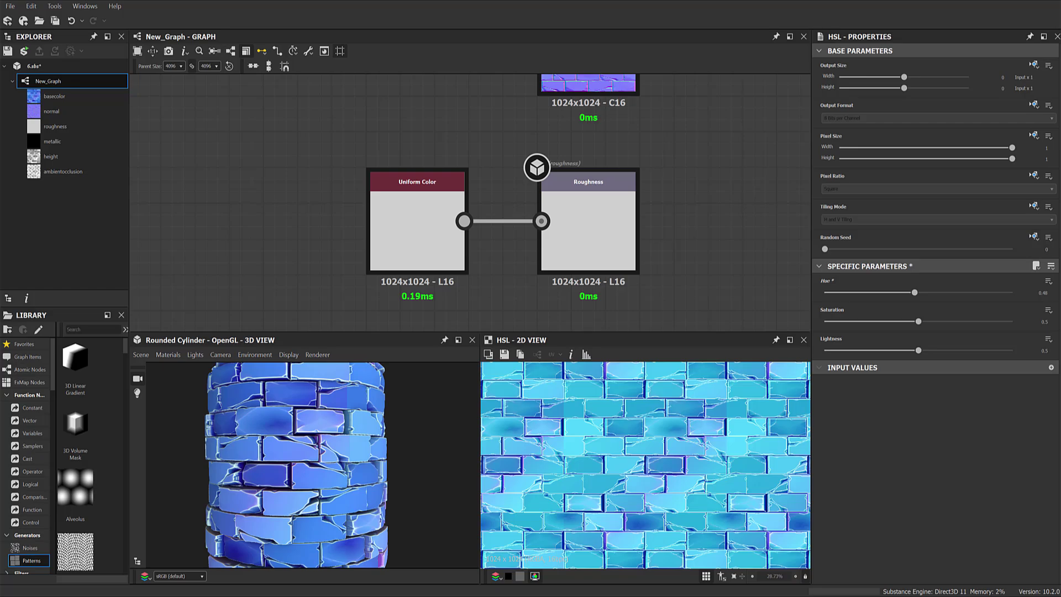
scroll(680, 195, down, 2)
scroll(679, 196, down, 2)
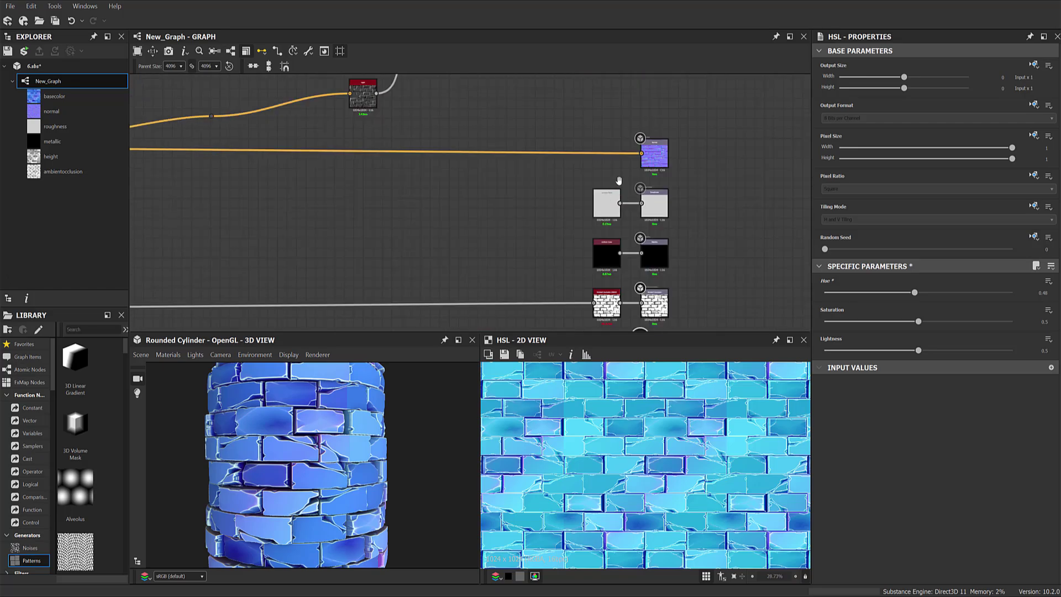
mouse_move(663, 183)
middle_down()
mouse_move(663, 276)
mouse_move(679, 359)
middle_up()
scroll(623, 217, down, 2)
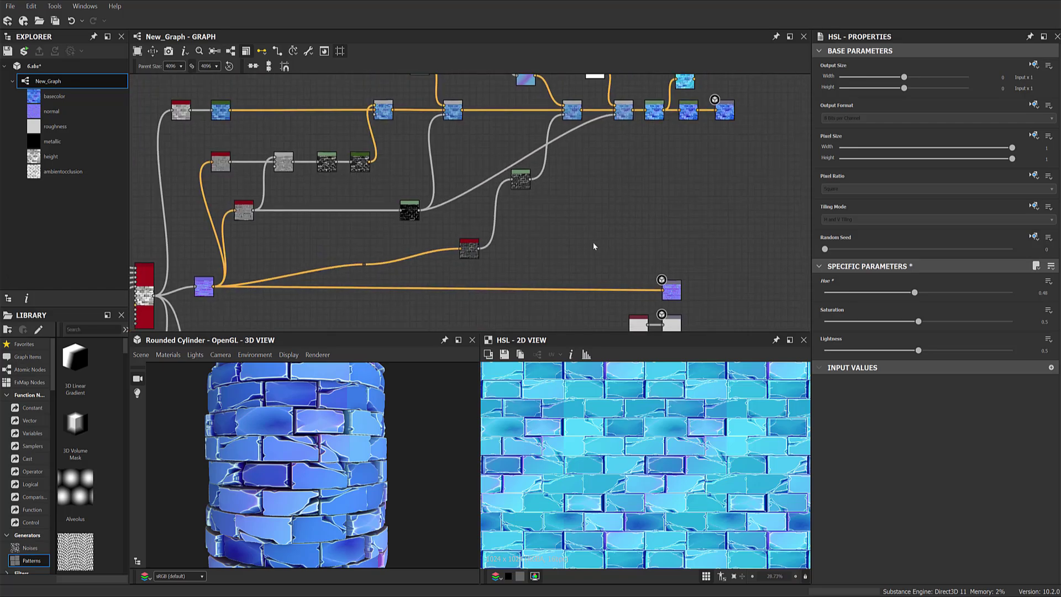
Add a new HSL node and place it below the main chain.
key(space)
text(h)
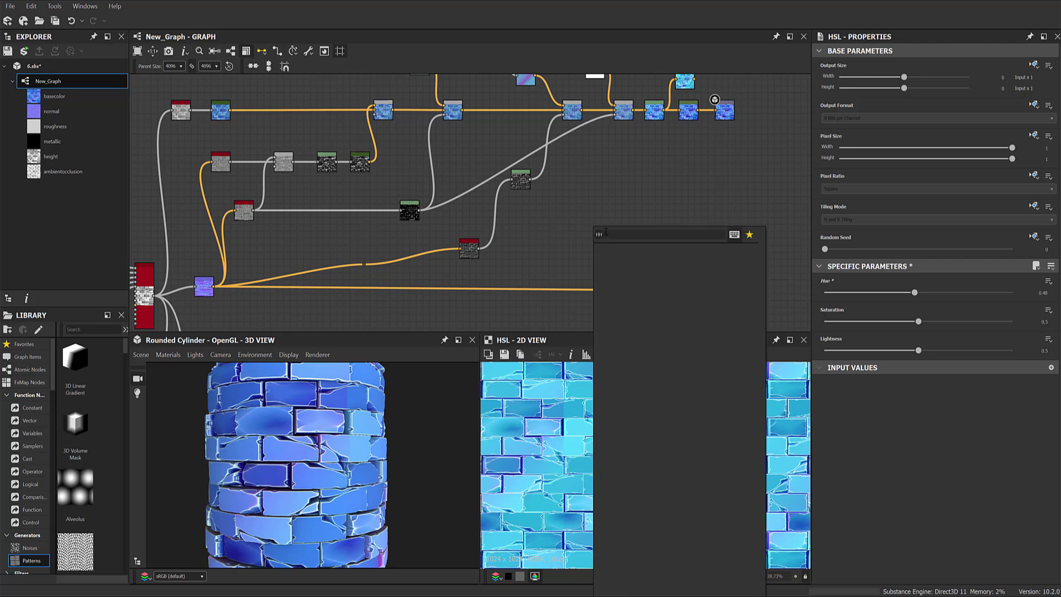
text(HSL)
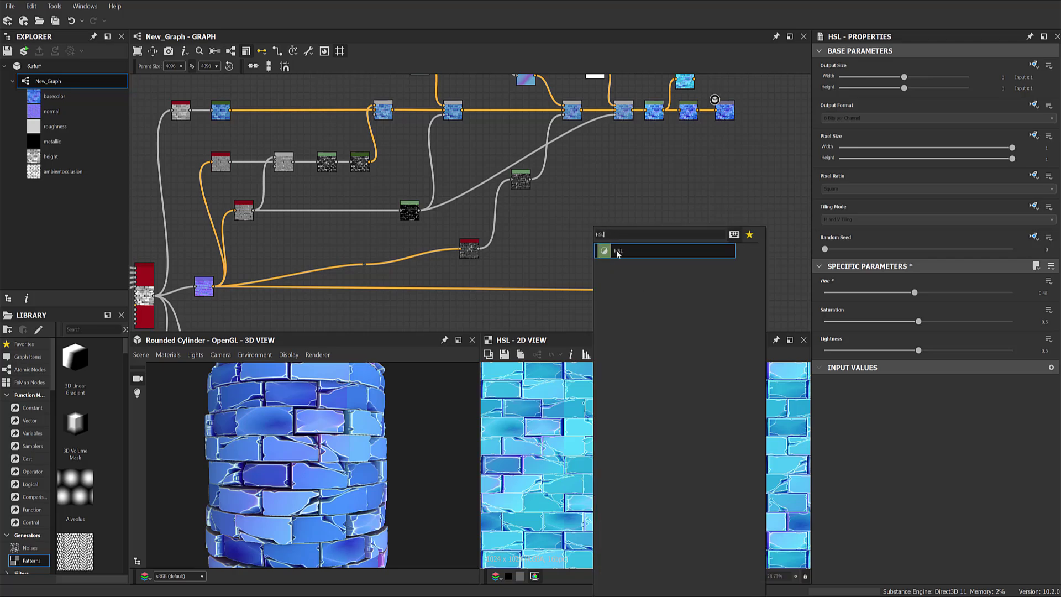
click(617, 251)
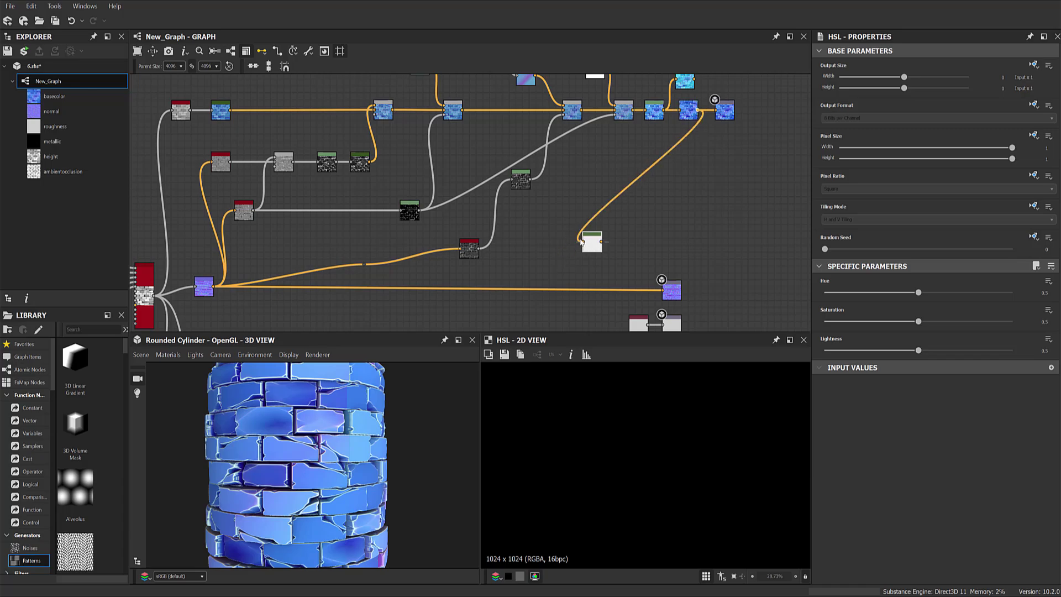
middle_drag(607, 253, 662, 163)
drag(650, 159, 631, 266)
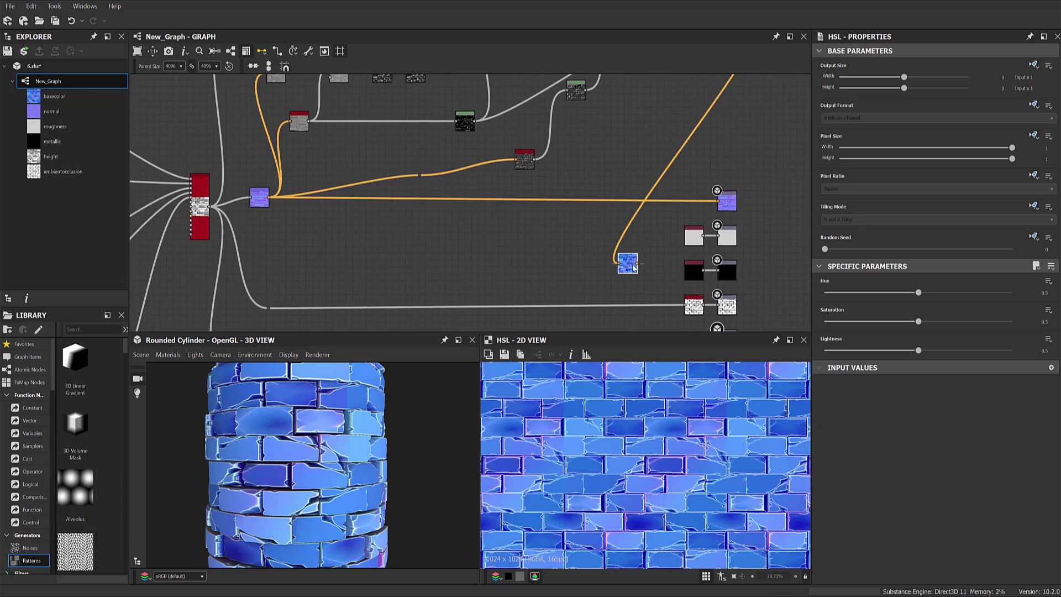
scroll(708, 146, down, 3)
scroll(701, 184, up, 5)
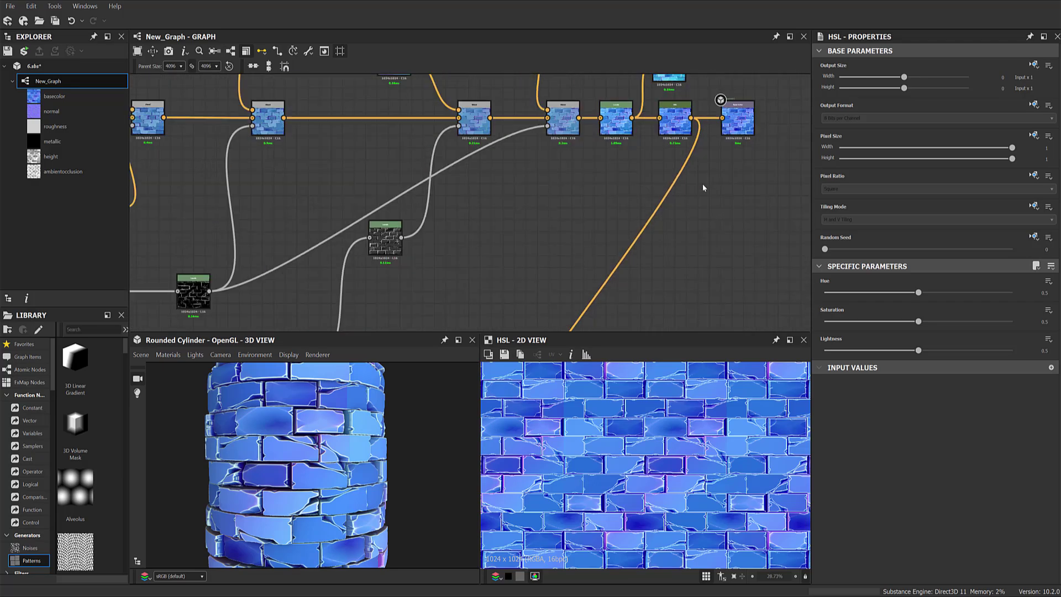
scroll(637, 95, up, 3)
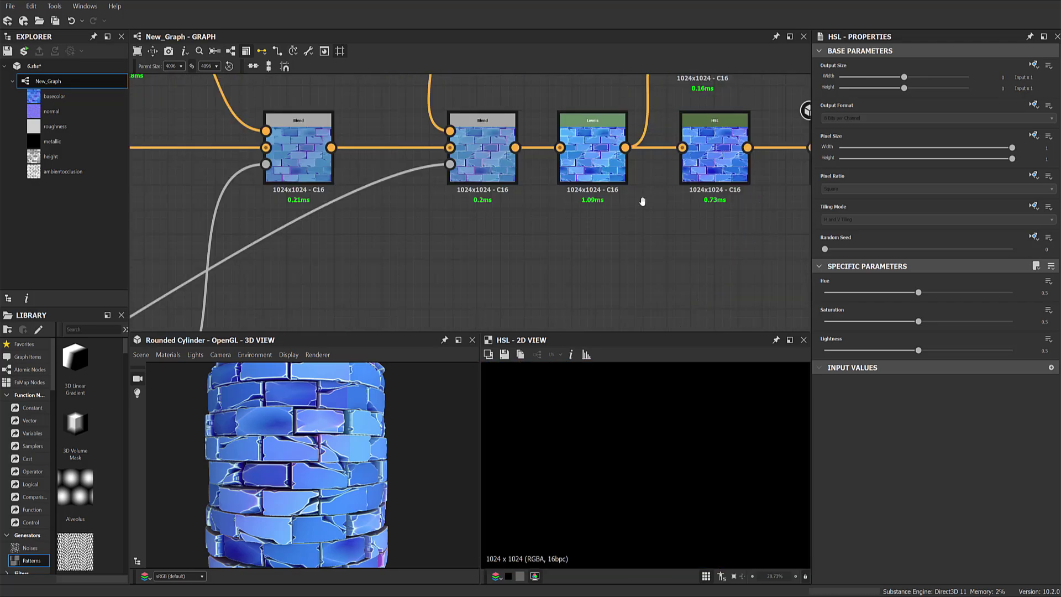
Select the middle edge-highlight Blend node at 0.51 opacity.
middle_drag(640, 202, 650, 166)
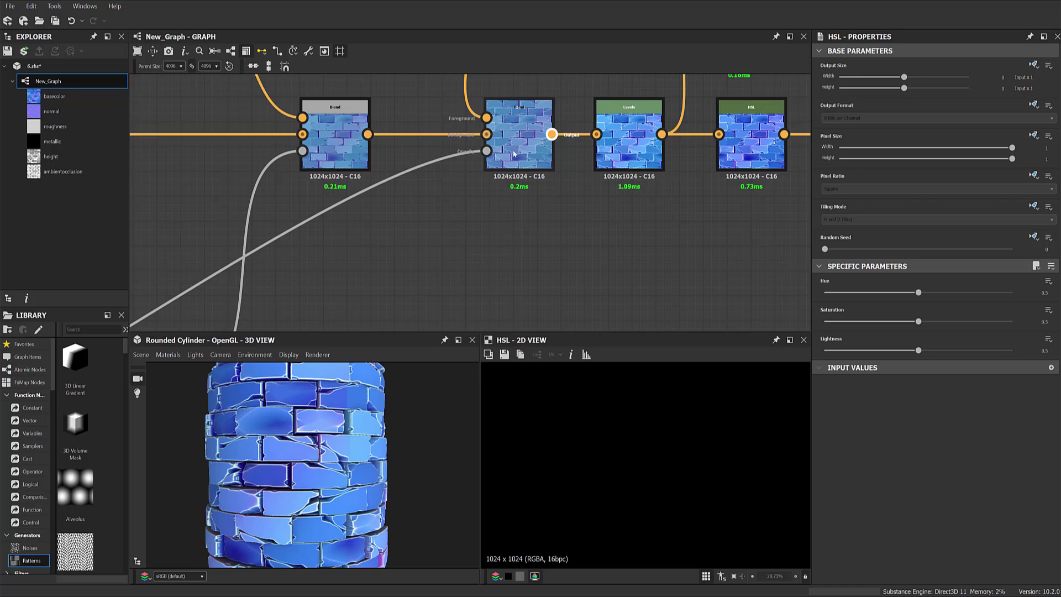
click(547, 157)
scroll(667, 177, down, 5)
scroll(650, 161, down, 3)
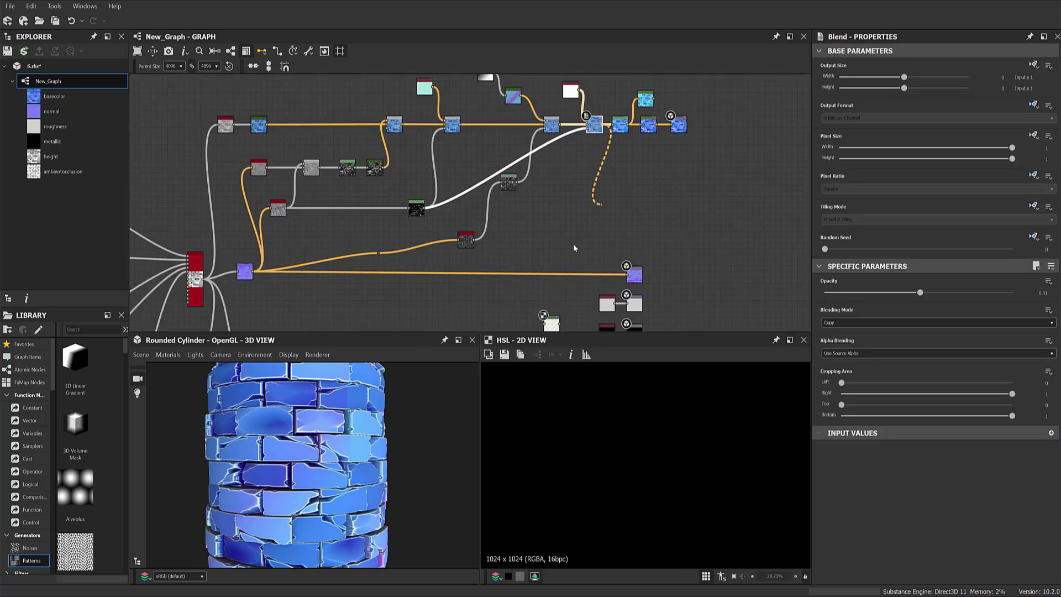
Feed the middle Blend into the new HSL node and set its Saturation to 0.
drag(573, 248, 539, 326)
scroll(542, 322, up, 3)
scroll(578, 274, up, 3)
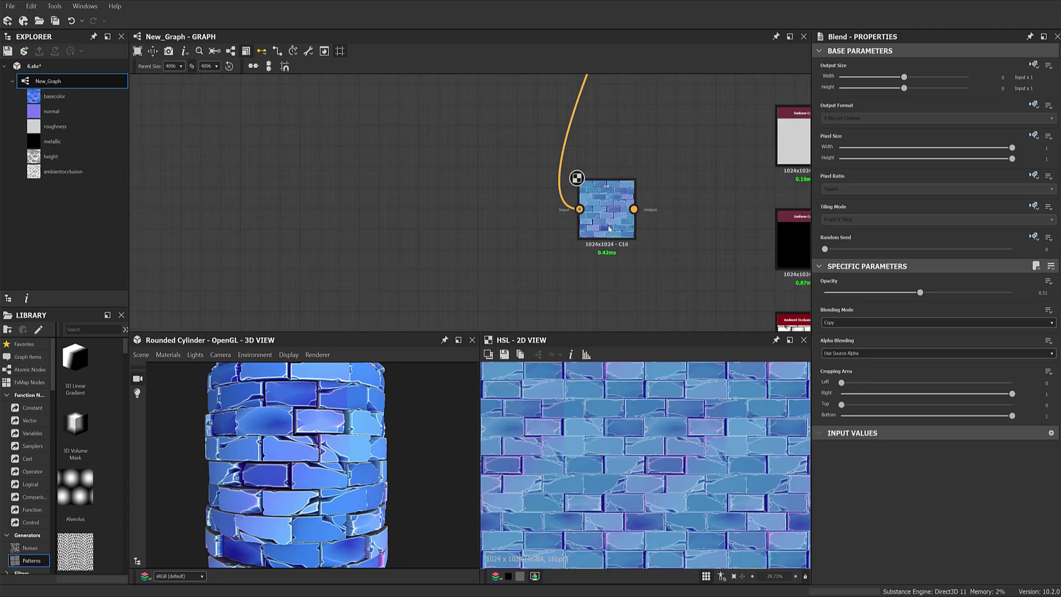
click(624, 218)
middle_drag(657, 223, 519, 283)
scroll(575, 221, down, 2)
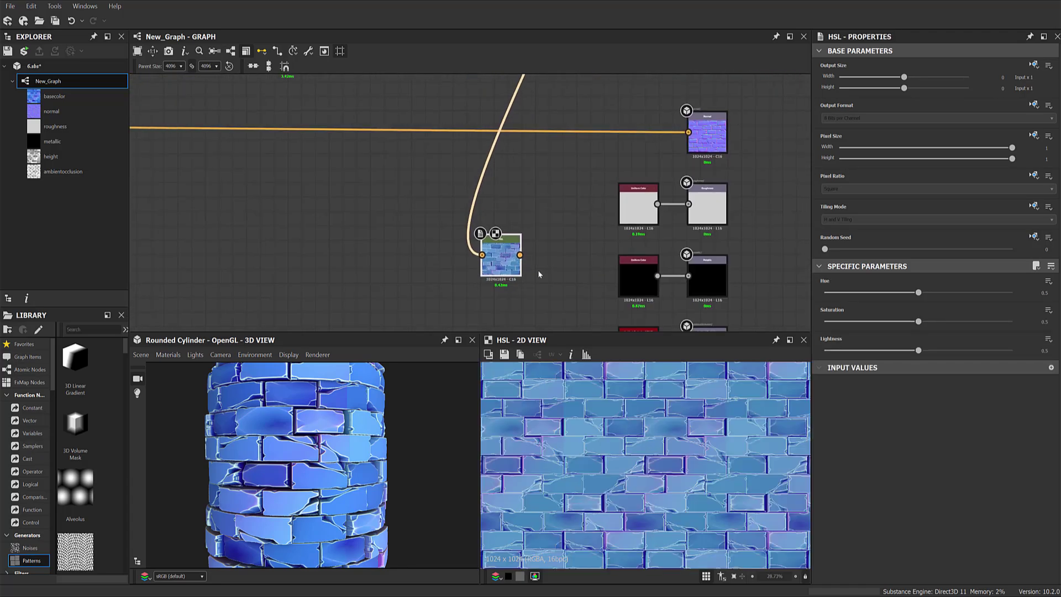
drag(912, 323, 803, 324)
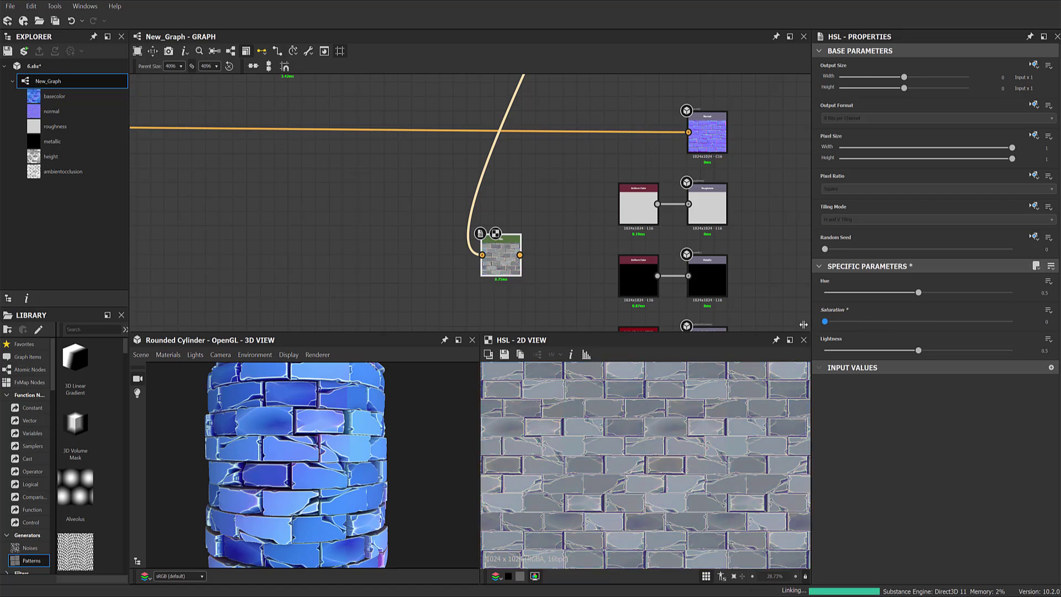
Move the desaturated HSL node left, away from the outputs.
middle_drag(455, 176, 464, 210)
scroll(476, 249, down, 2)
drag(476, 250, 425, 249)
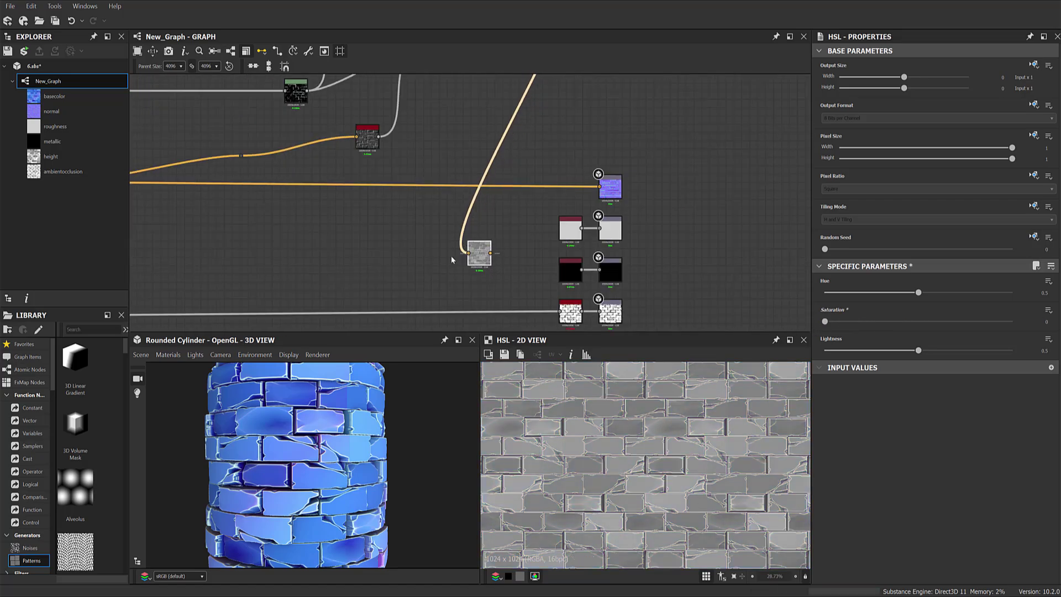
scroll(425, 248, up, 3)
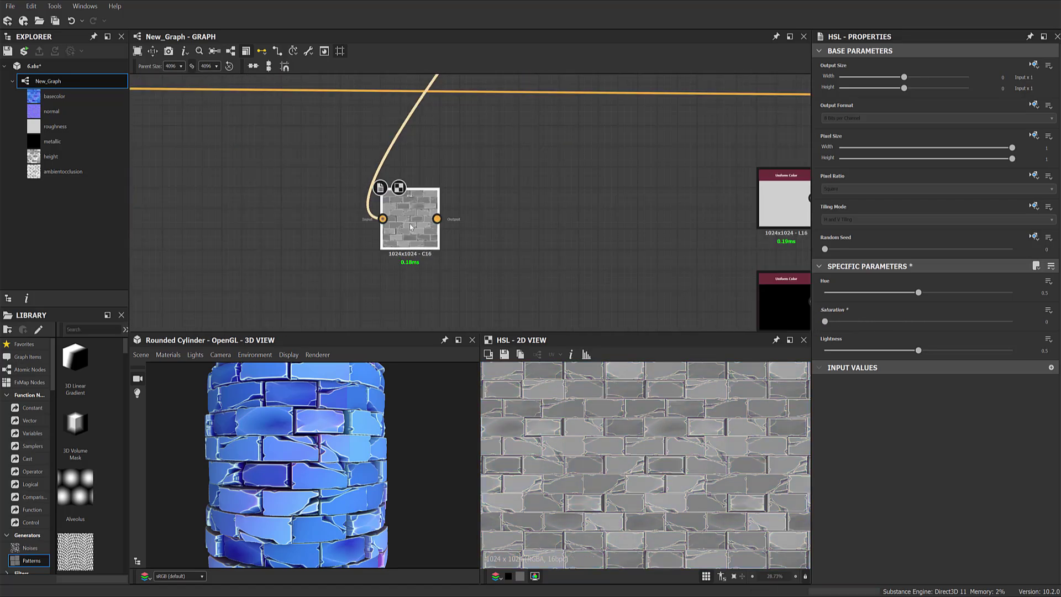
click(410, 224)
key(space)
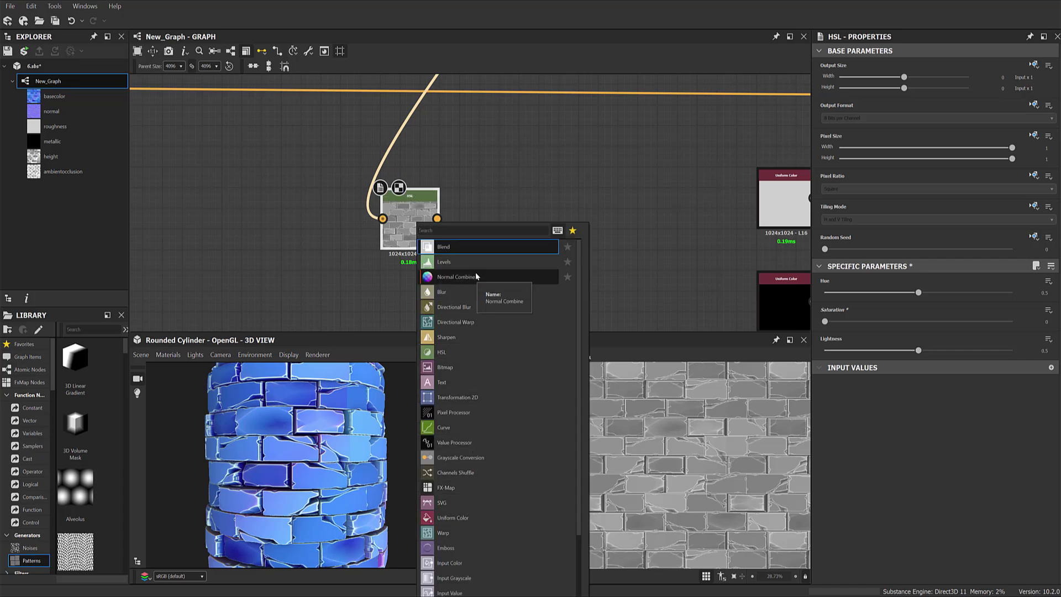
Add a Levels node after HSL feeding Roughness, and preview on the hi-res plane.
click(491, 263)
middle_drag(510, 237, 376, 221)
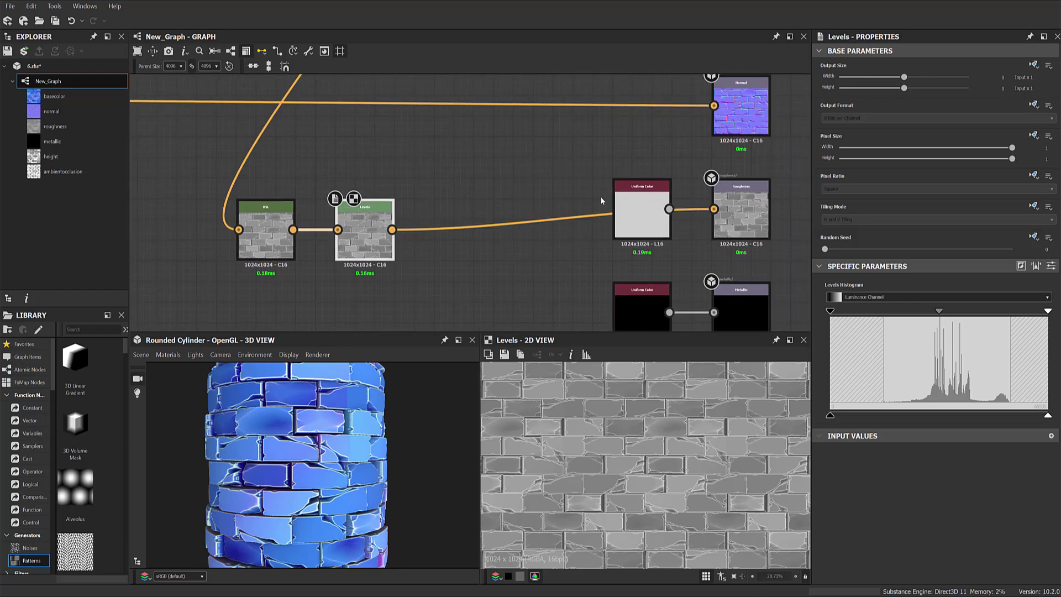
click(140, 355)
mouse_move(167, 355)
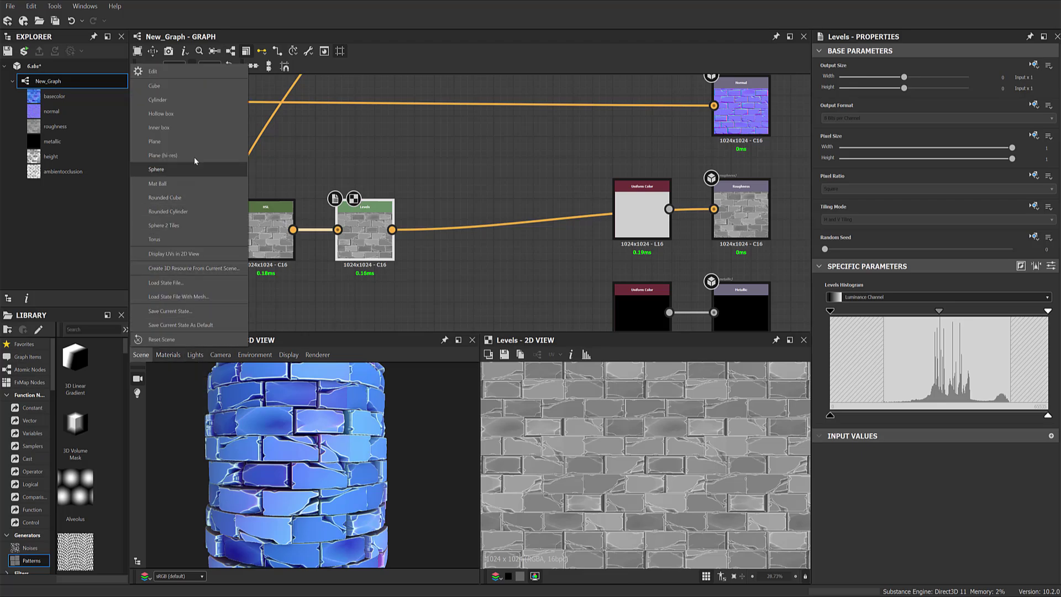
click(356, 502)
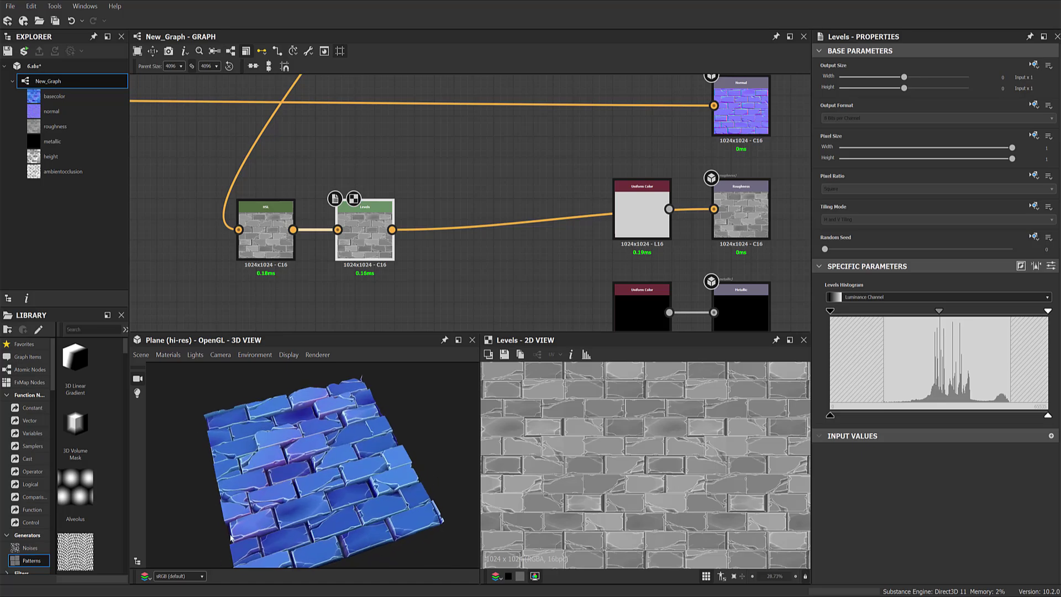
drag(230, 537, 309, 474)
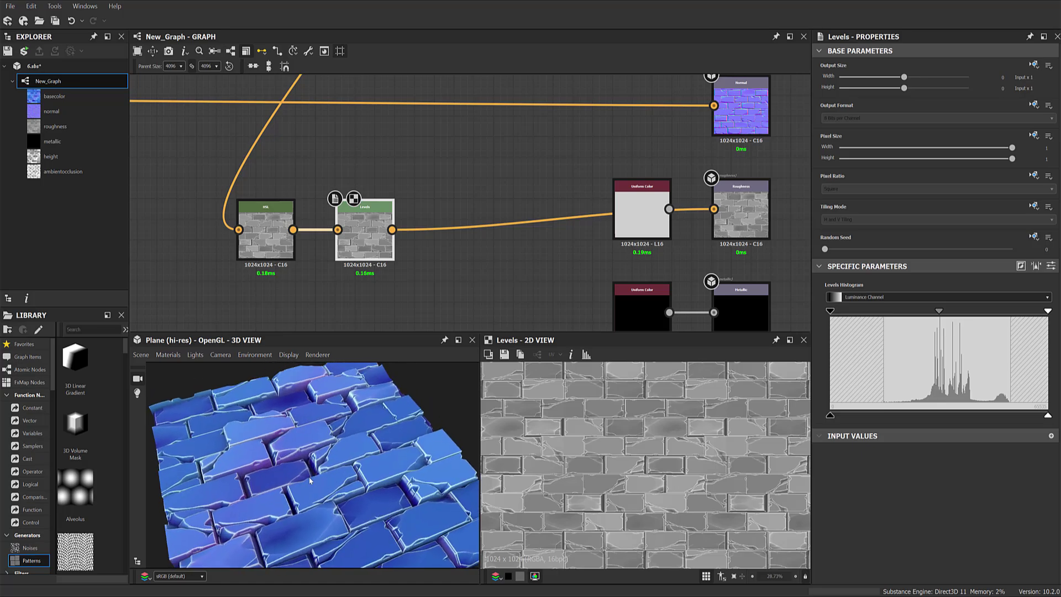
mouse_move(308, 486)
shift+mouse_down()
mouse_move(471, 472)
mouse_move(303, 462)
mouse_move(385, 543)
mouse_move(416, 484)
mouse_move(342, 491)
shift+mouse_up()
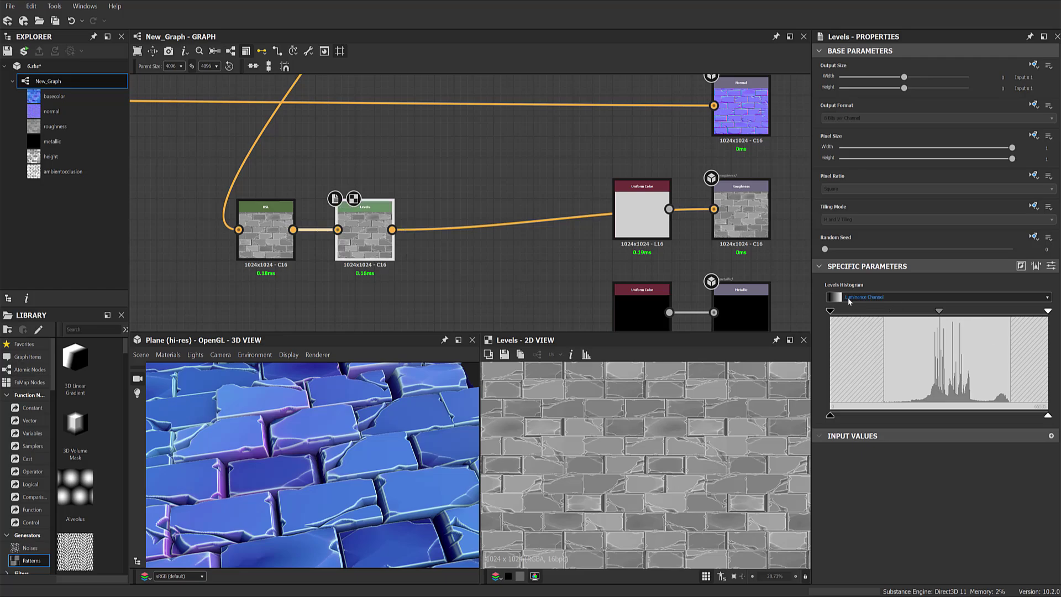
Trial the roughness Levels black and white points, undoing and resetting to full range.
drag(835, 313, 1021, 311)
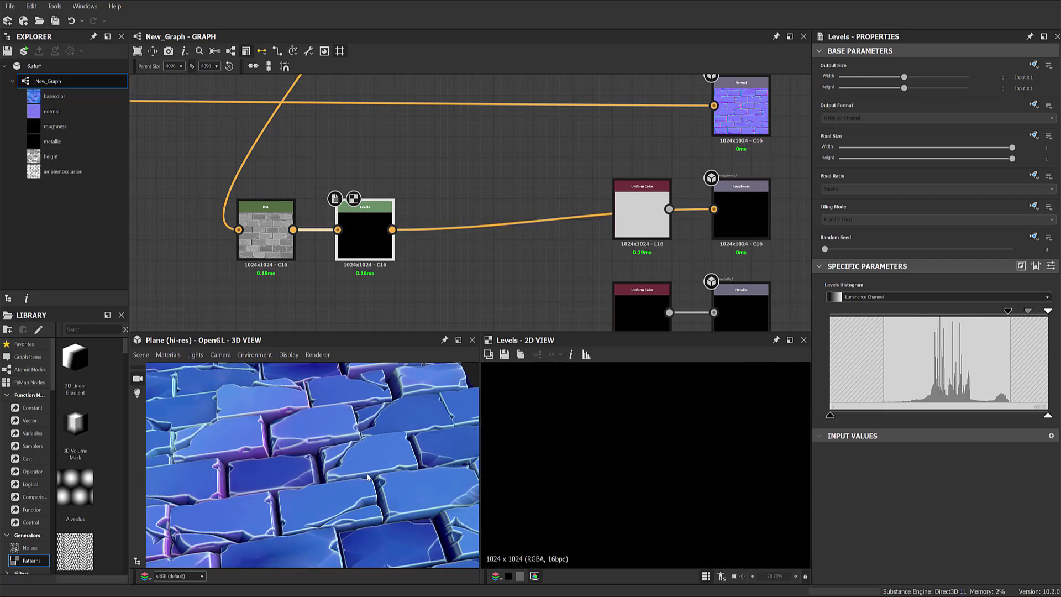
mouse_move(367, 476)
mouse_down()
mouse_move(374, 470)
mouse_move(227, 493)
mouse_move(317, 479)
mouse_up()
key(ctrl+z)
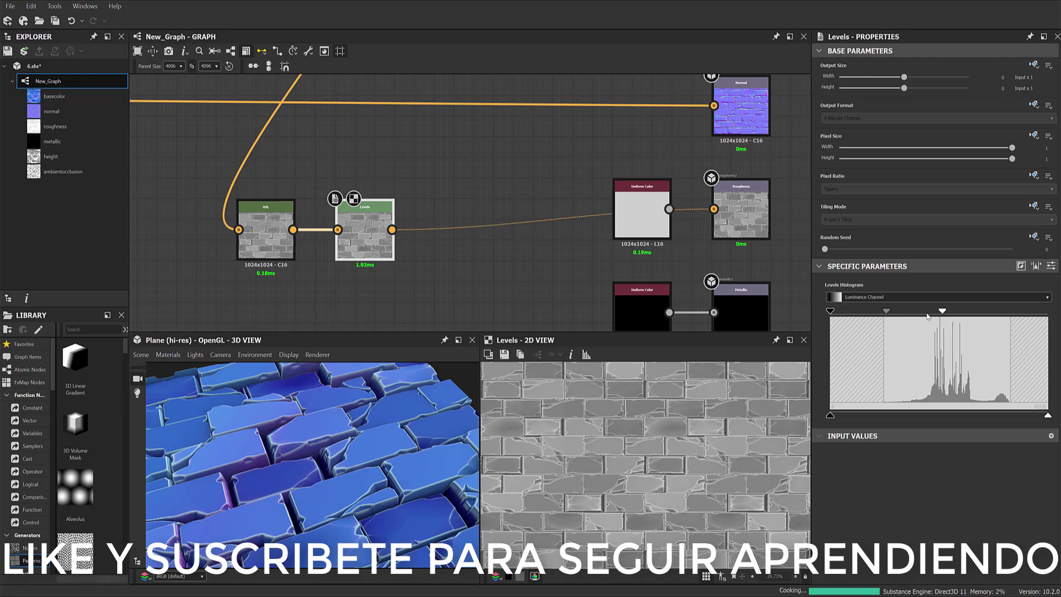
drag(928, 314, 923, 311)
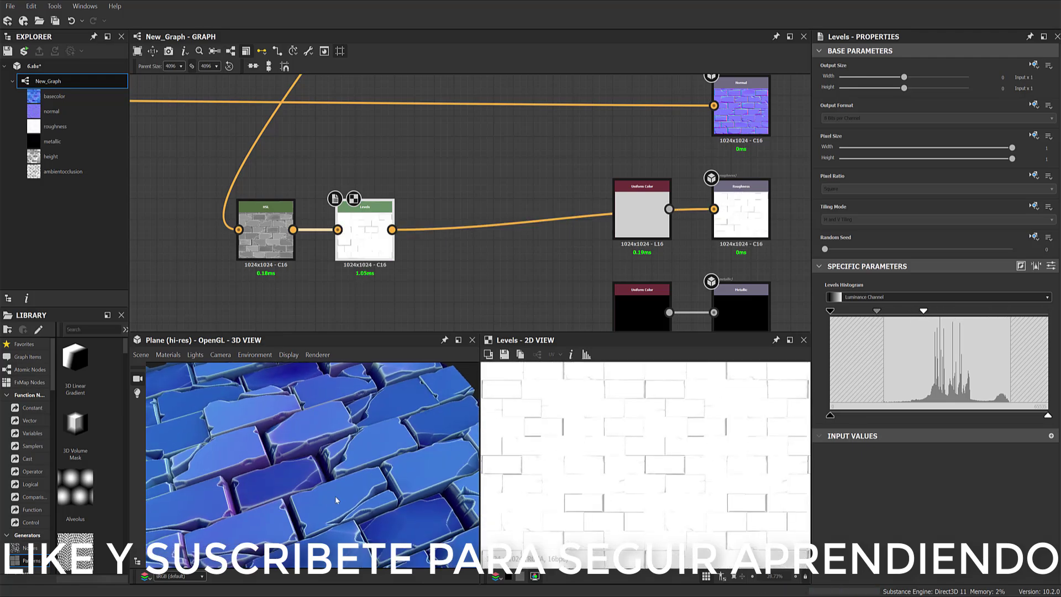
mouse_move(335, 496)
mouse_down()
mouse_move(420, 484)
mouse_move(244, 489)
mouse_move(261, 517)
mouse_move(307, 493)
mouse_up()
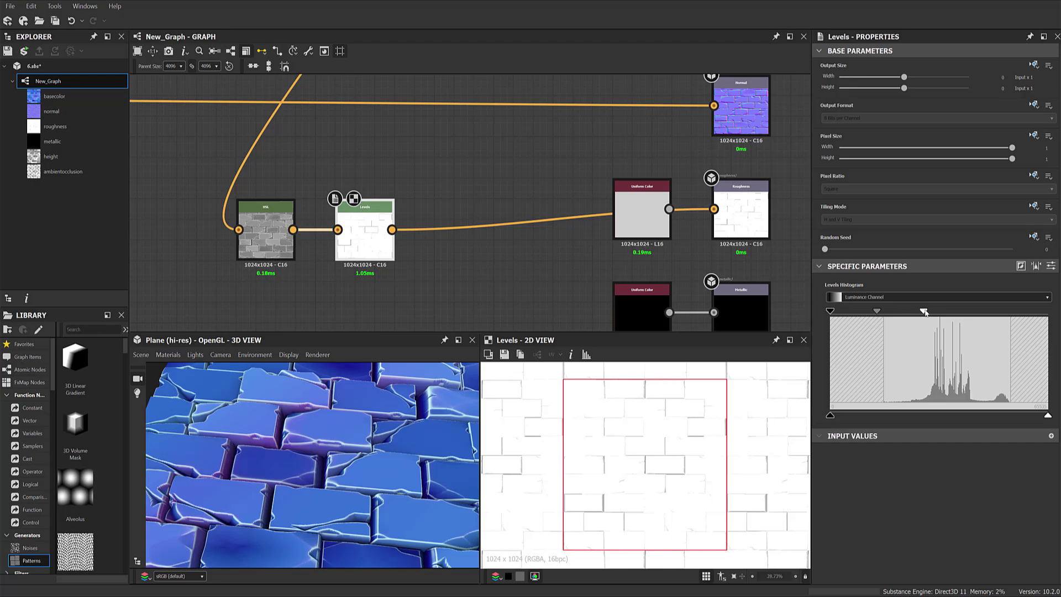
drag(924, 313, 1047, 312)
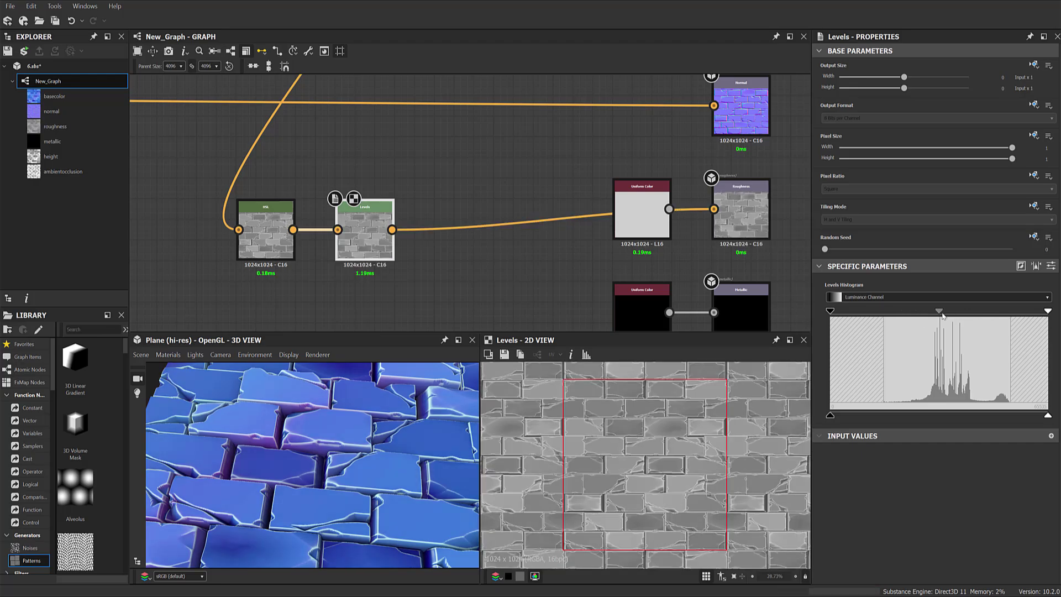
Tweak the midtones and pull the white point in until the roughness map is pale grey.
mouse_move(939, 312)
mouse_down()
mouse_move(972, 311)
mouse_move(946, 316)
mouse_up()
drag(310, 469, 387, 452)
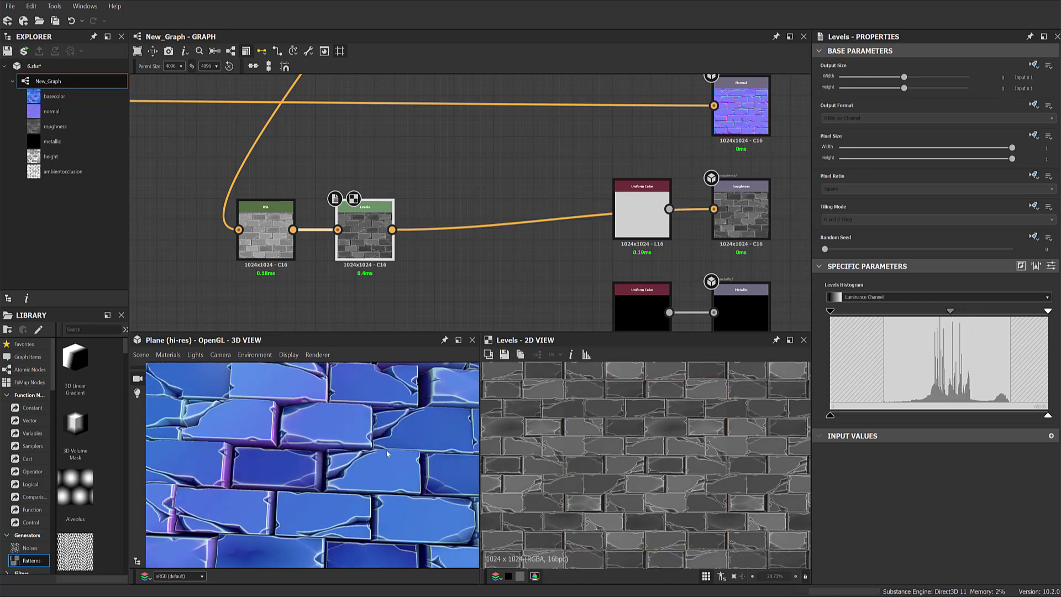
drag(949, 311, 983, 311)
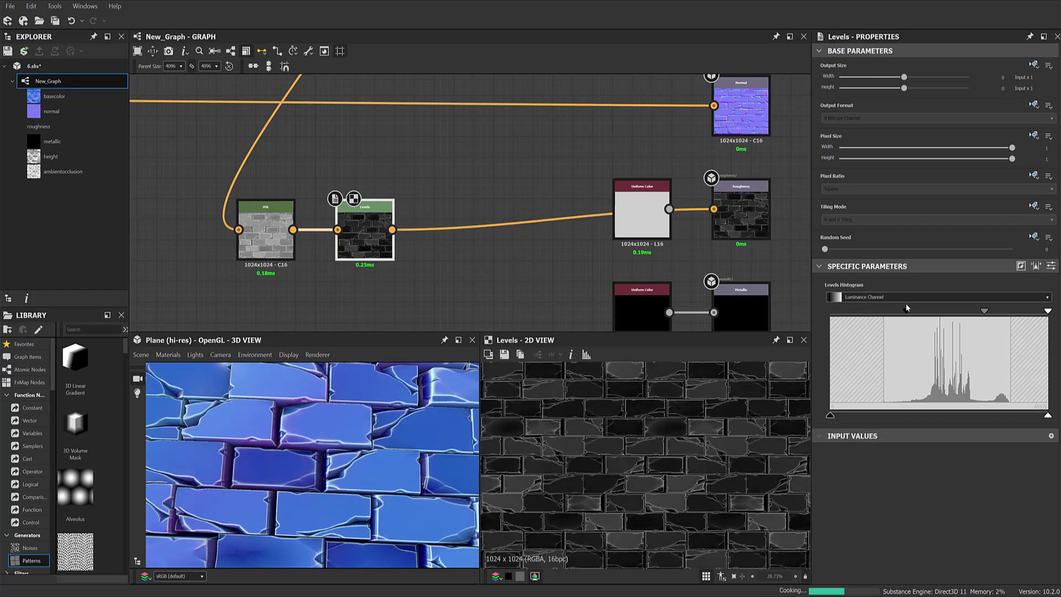
drag(310, 464, 328, 459)
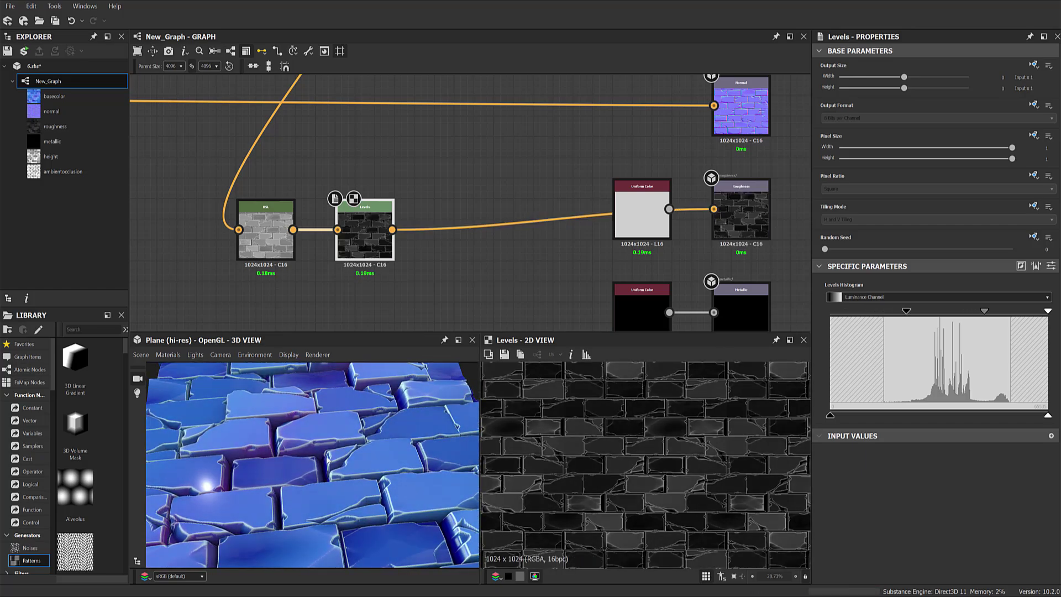
key(ctrl+z)
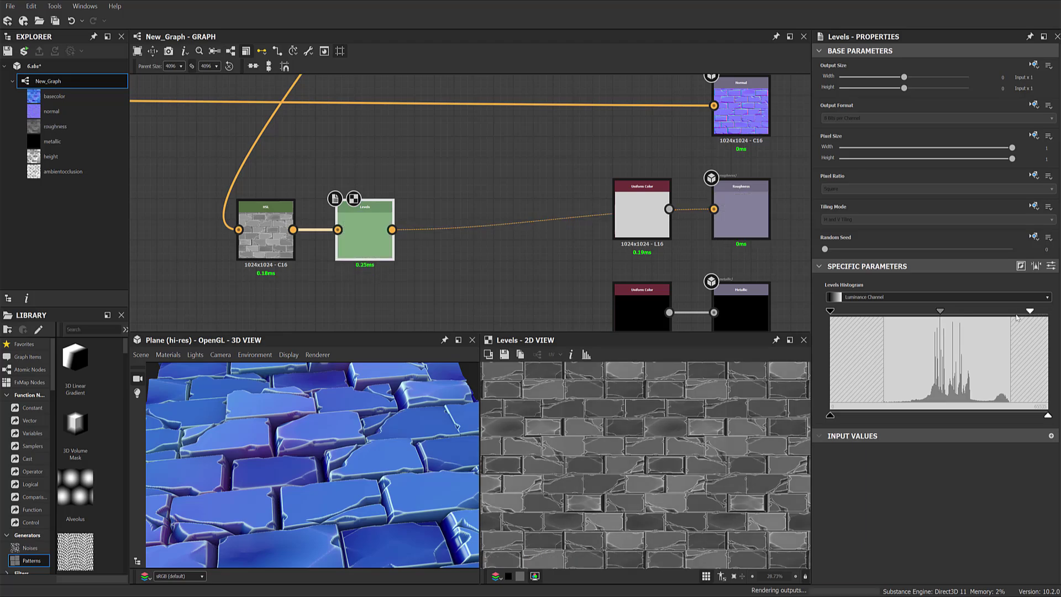
mouse_move(1037, 311)
mouse_down()
mouse_move(987, 311)
mouse_move(985, 320)
mouse_up()
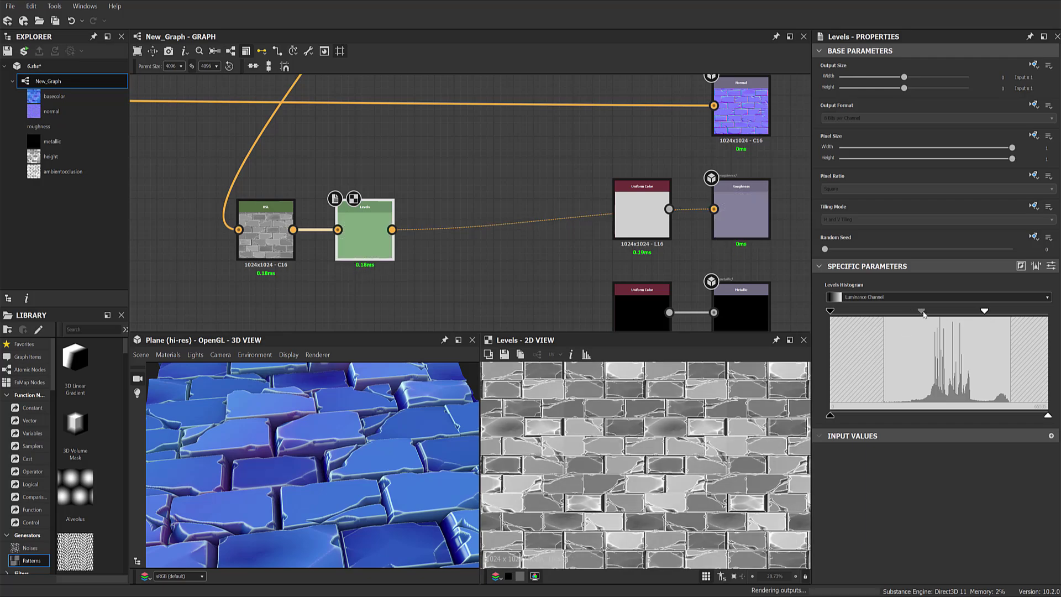
mouse_move(331, 420)
mouse_down()
mouse_move(357, 465)
mouse_move(349, 459)
mouse_up()
Preview on a rounded cube and pull in the Levels black and white points for contrast.
click(141, 354)
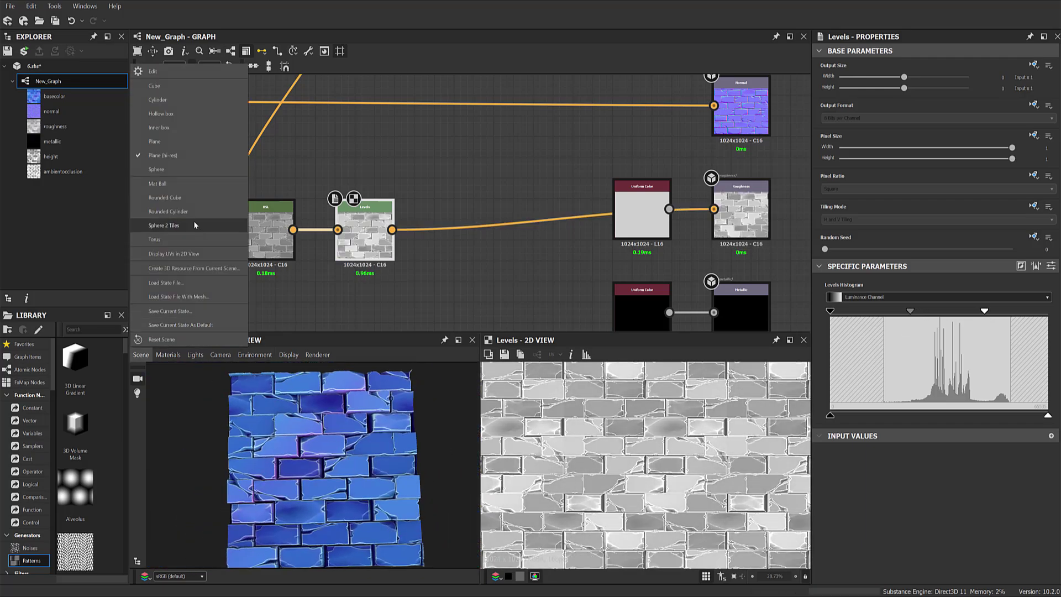
click(165, 197)
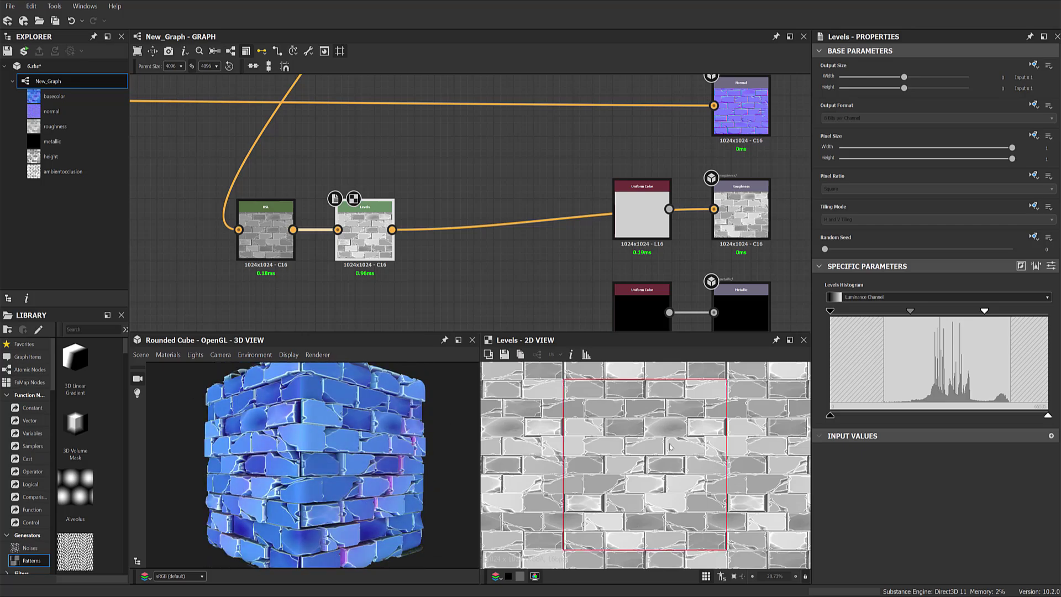
scroll(670, 446, up, 5)
drag(983, 310, 1048, 310)
mouse_move(381, 469)
mouse_down()
mouse_move(399, 476)
mouse_move(410, 454)
mouse_move(397, 457)
mouse_up()
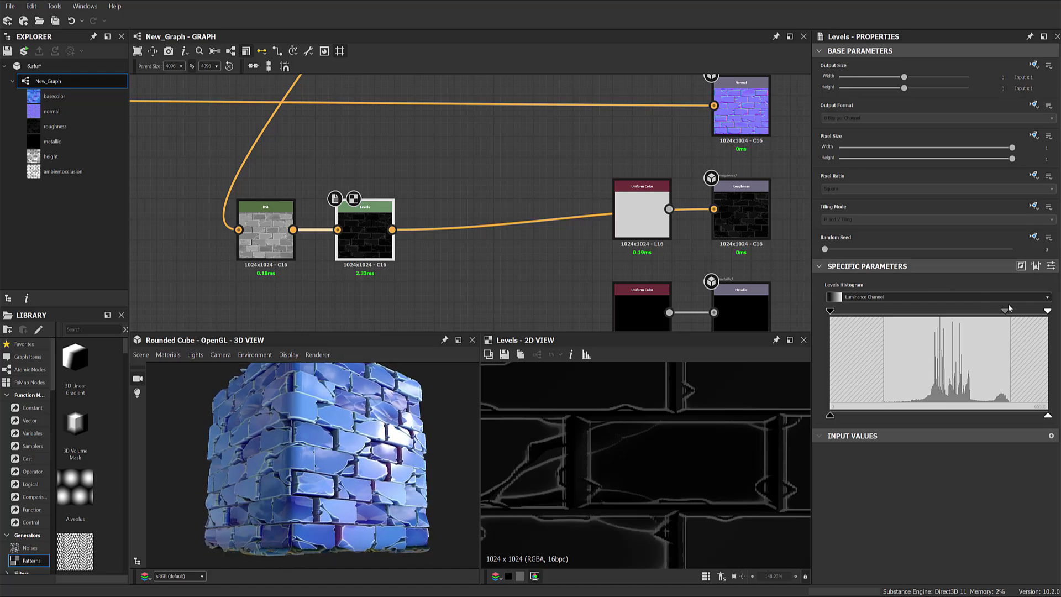
drag(1045, 311, 1012, 313)
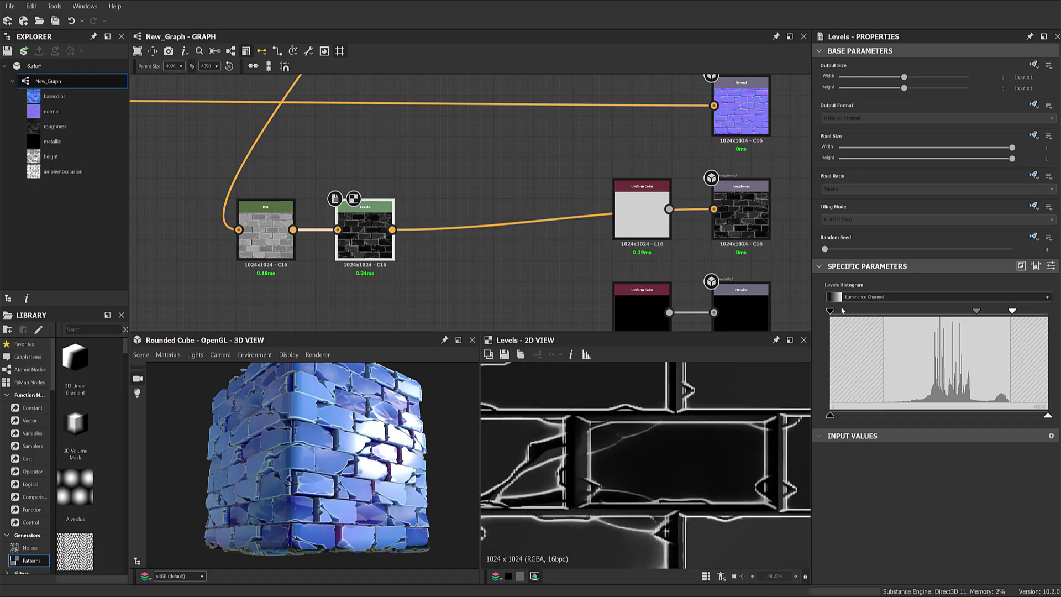
drag(831, 311, 899, 311)
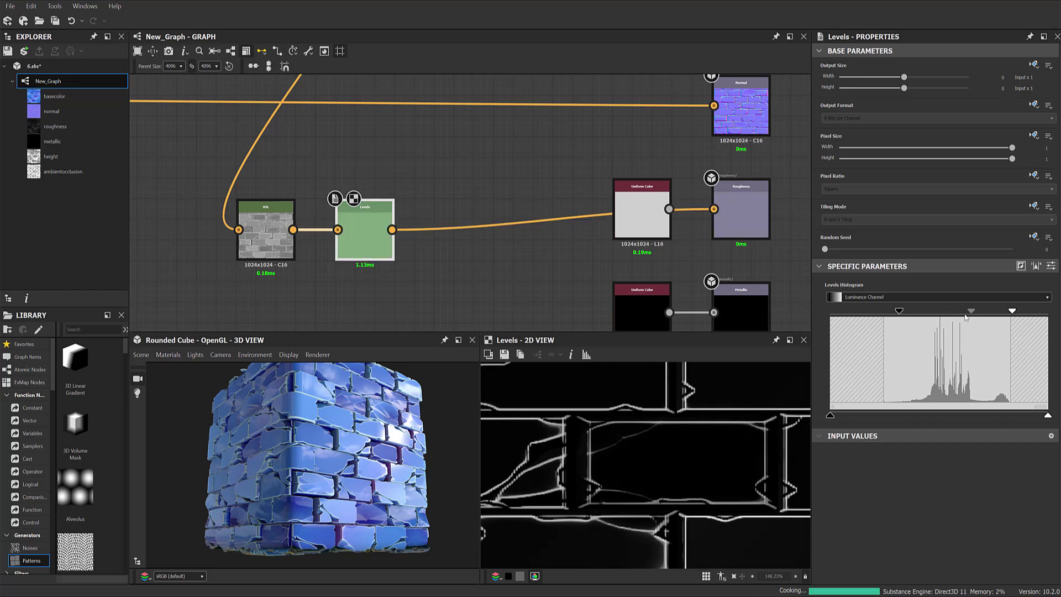
mouse_move(993, 311)
mouse_down()
mouse_move(945, 311)
mouse_move(954, 312)
mouse_up()
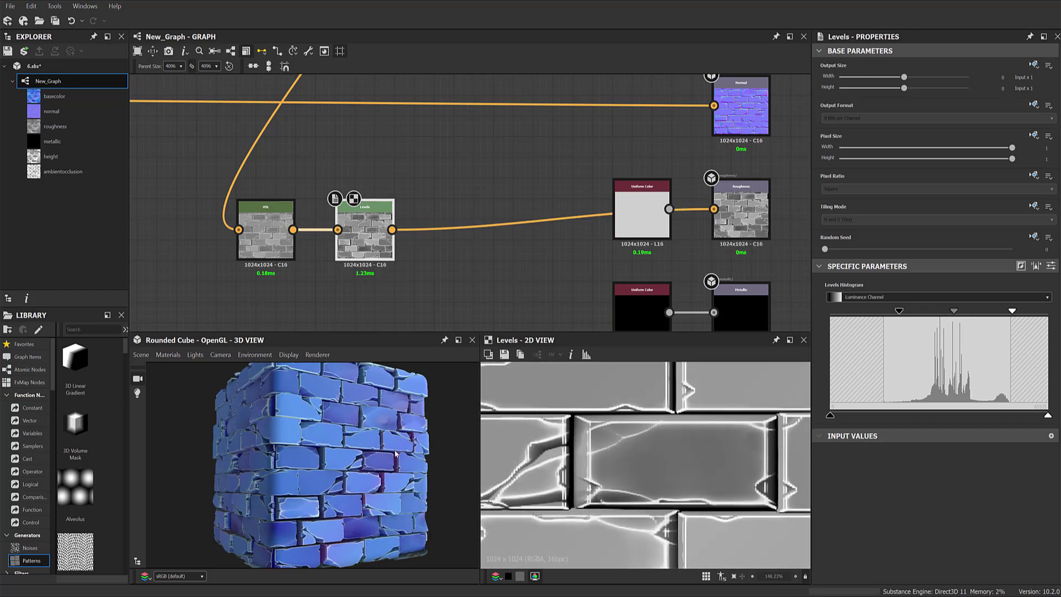